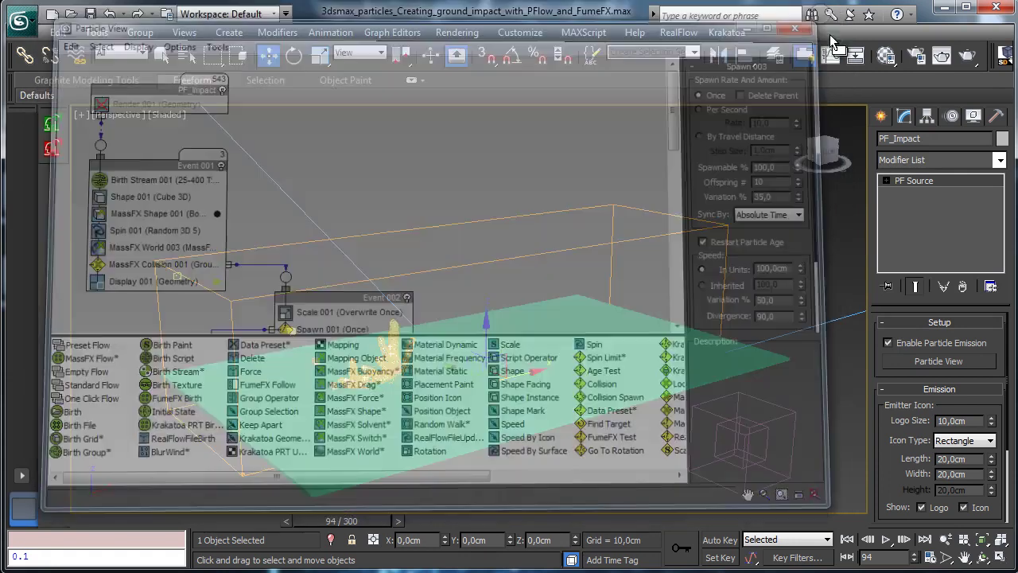
Select the FumeFX container and move the timeline to frame 84 to preview the simulated smoke.
left_click(284, 518)
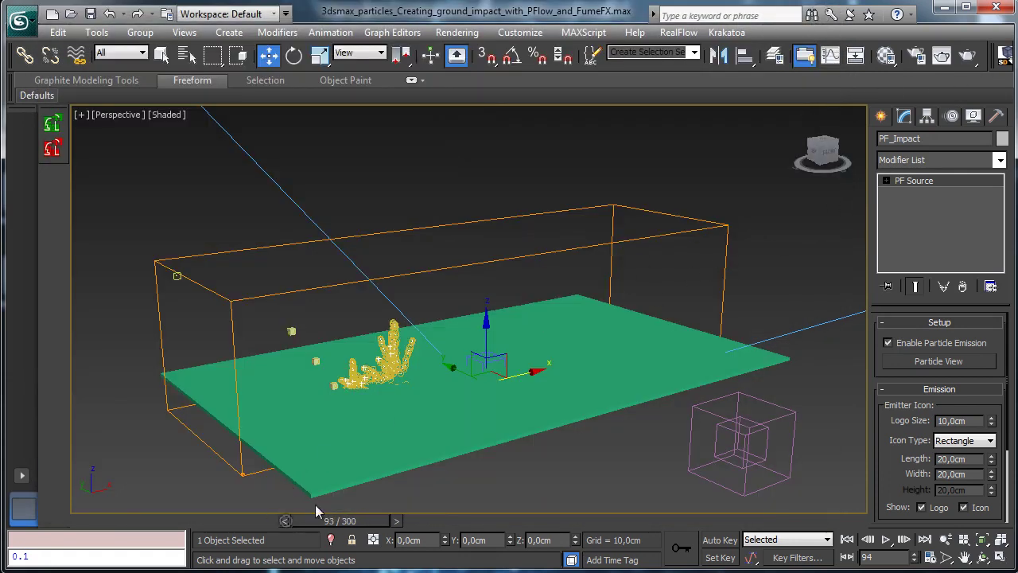
left_click(714, 232)
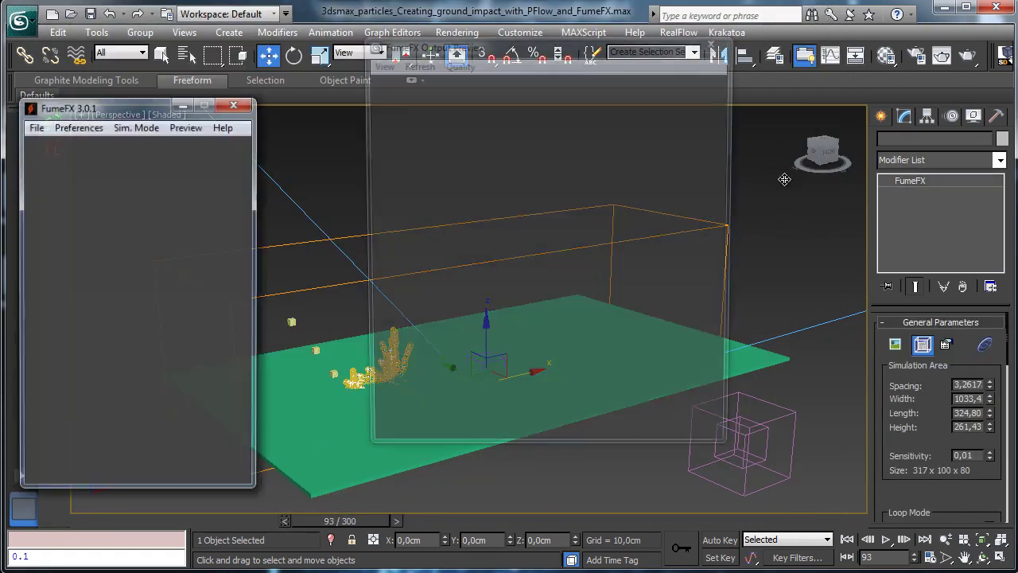
left_click_drag(86, 521, 315, 528)
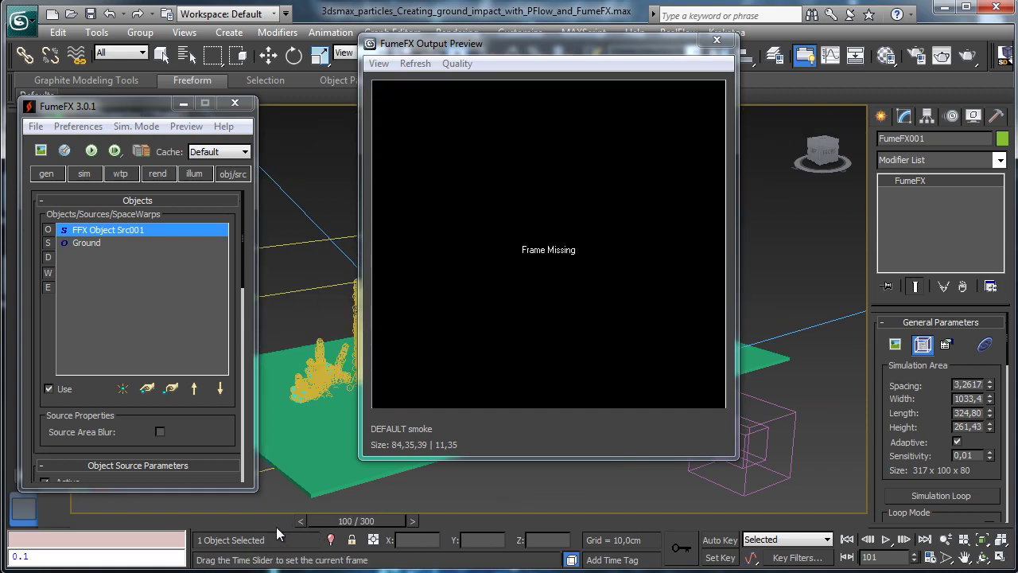
left_click(276, 527)
key("w")
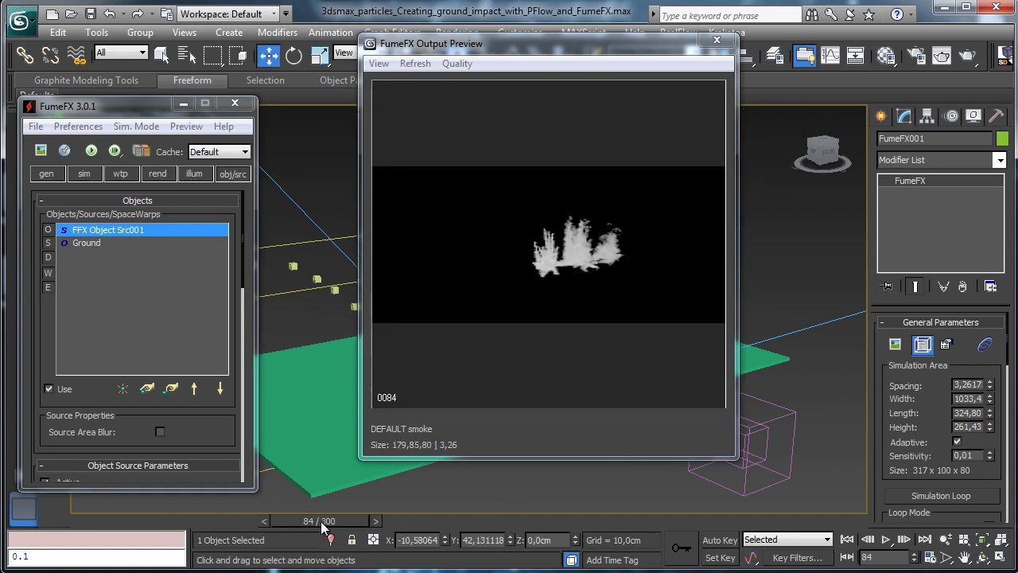
Render the perspective view at frames 84 and 85, and close the rendered frame window.
left_click(969, 62)
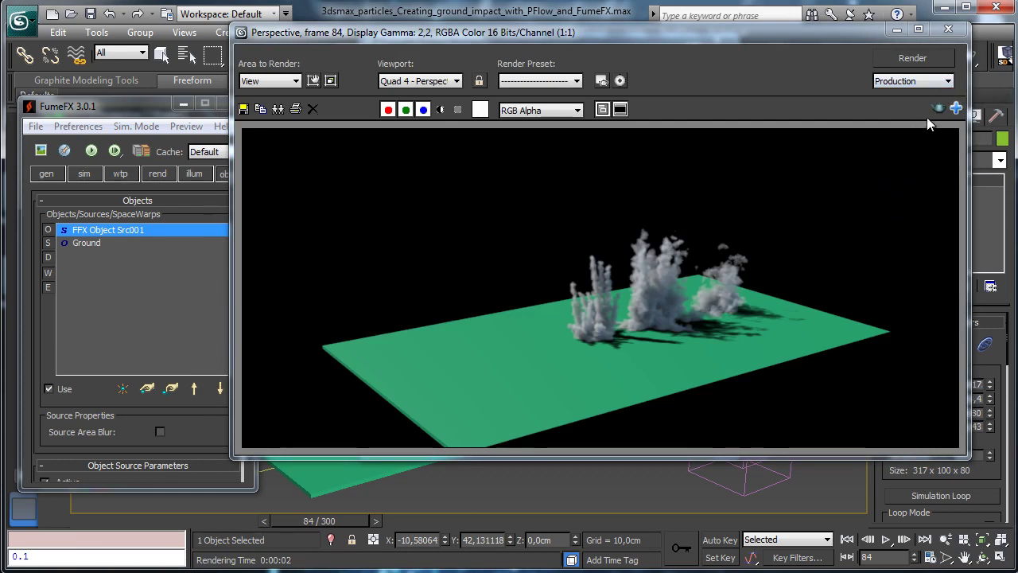
left_click(375, 522)
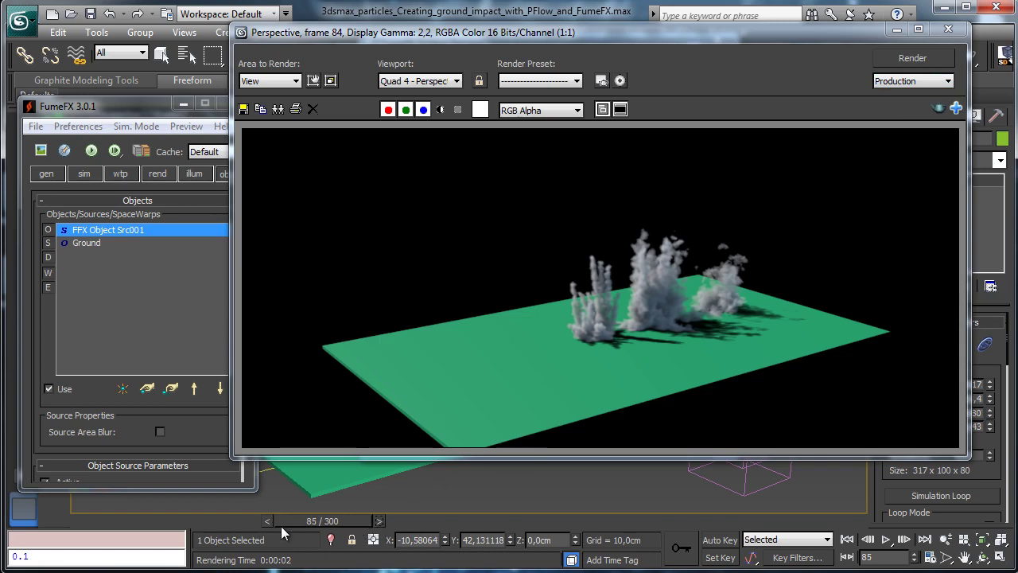
left_click(927, 59)
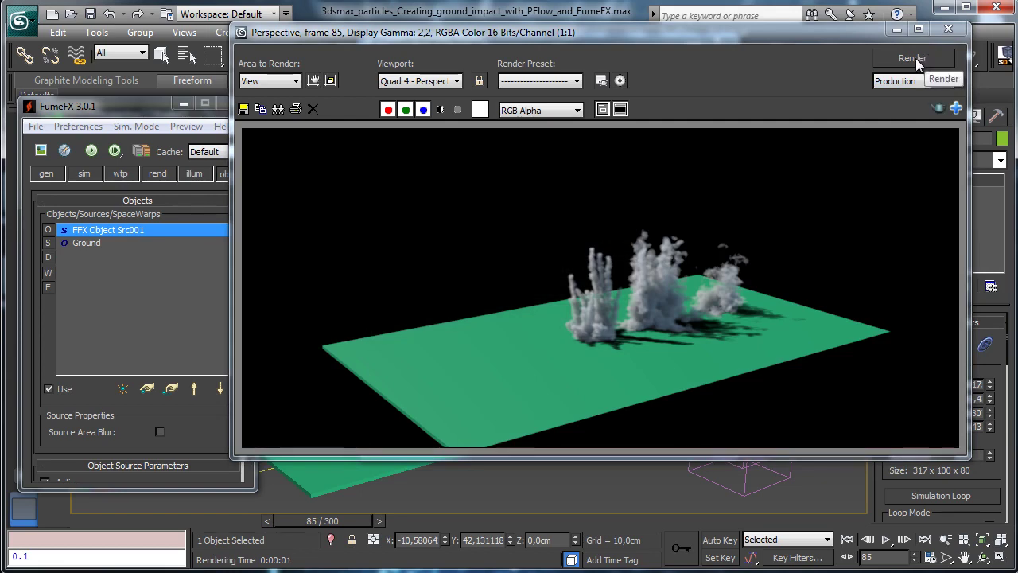
left_click(948, 29)
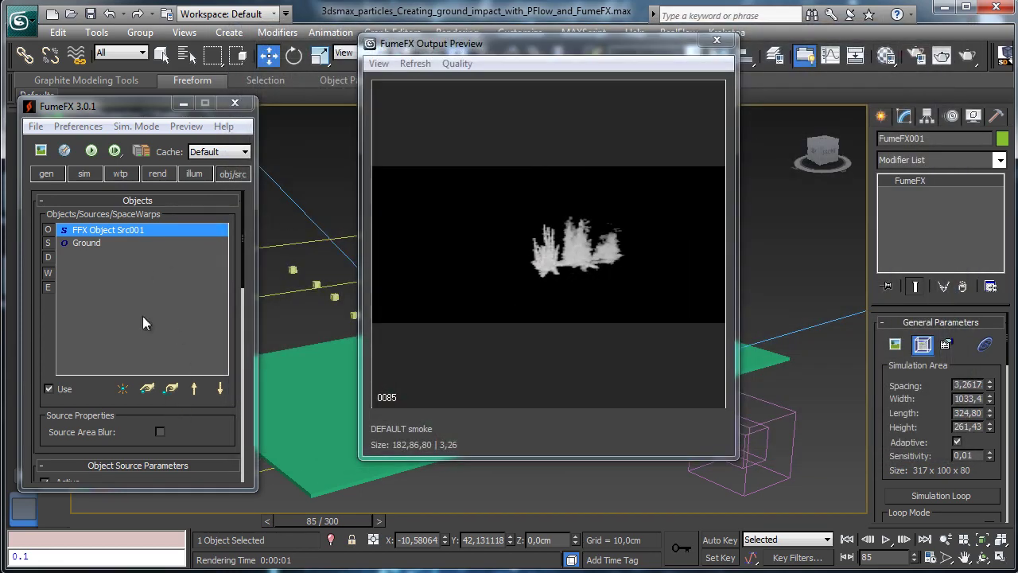
In the FumeFX simulation settings, set the turbulence noise scale to 6 cm and the X turbulence to 1 cm.
left_click(84, 174)
left_click_drag(179, 418, 163, 119)
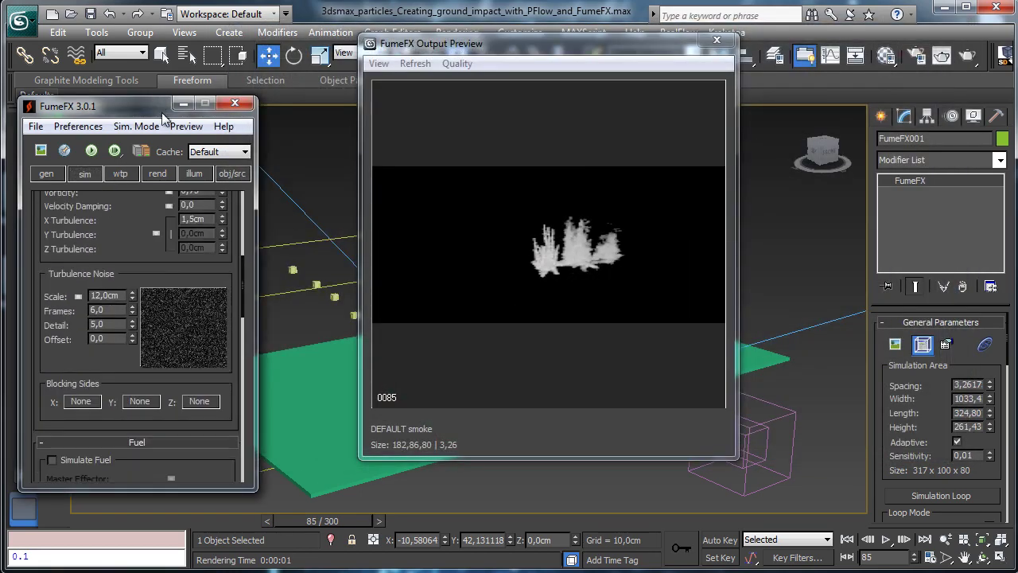
left_click_drag(135, 244, 135, 292)
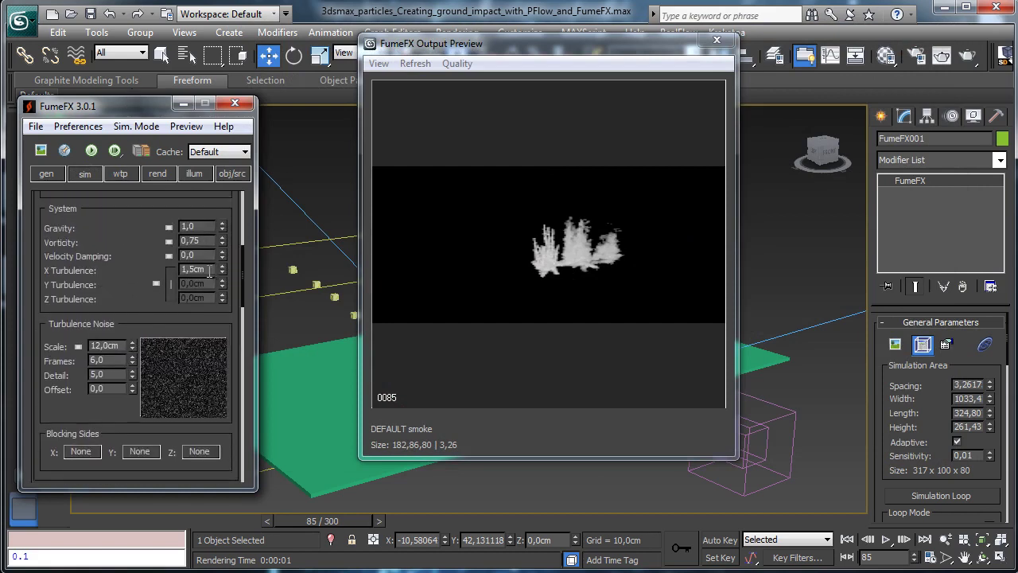
double_click(215, 269)
double_click(116, 345)
type("6")
key("Return")
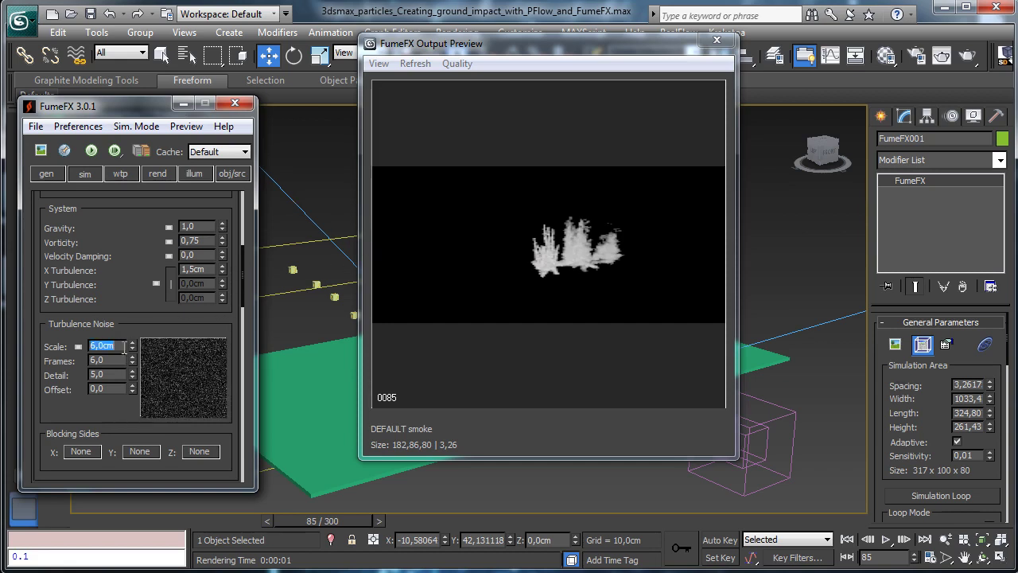
double_click(208, 268)
type("1")
key("Return")
Set the simulation solver's maximum iterations to 200 and its CFL condition to 4.
scroll(91, 292, "down", 15)
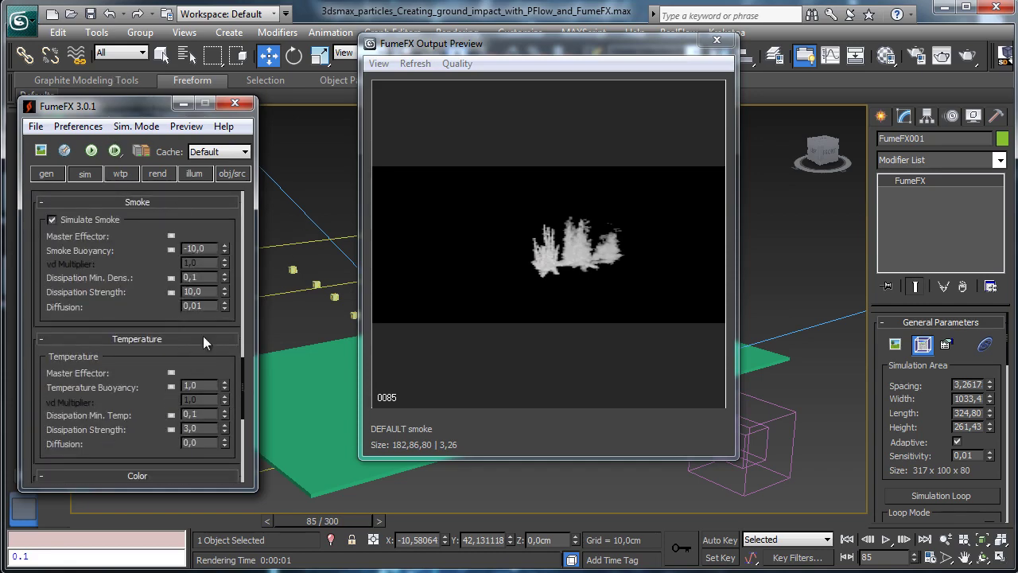
double_click(211, 292)
scroll(150, 239, "up", 8)
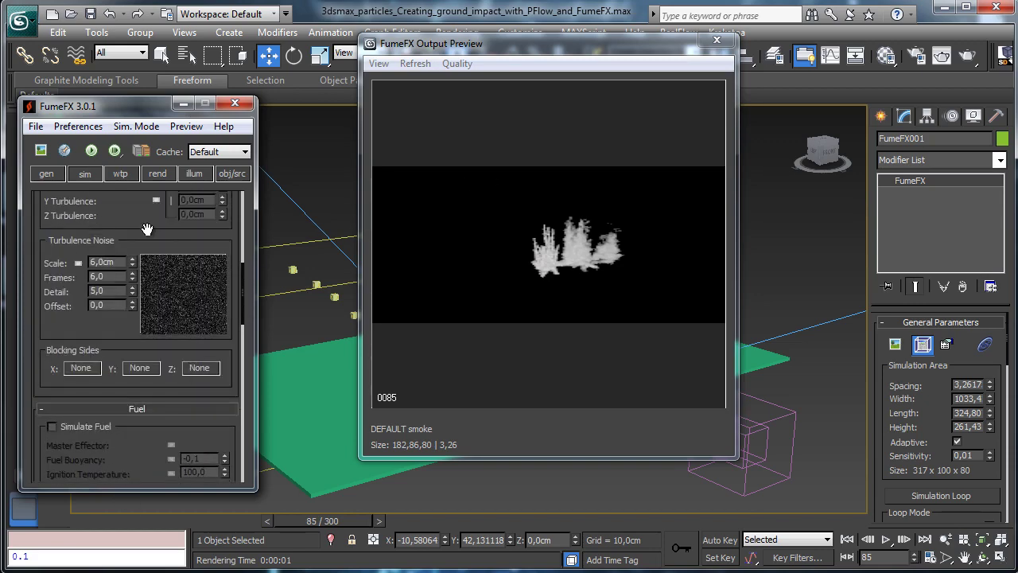
scroll(147, 229, "up", 8)
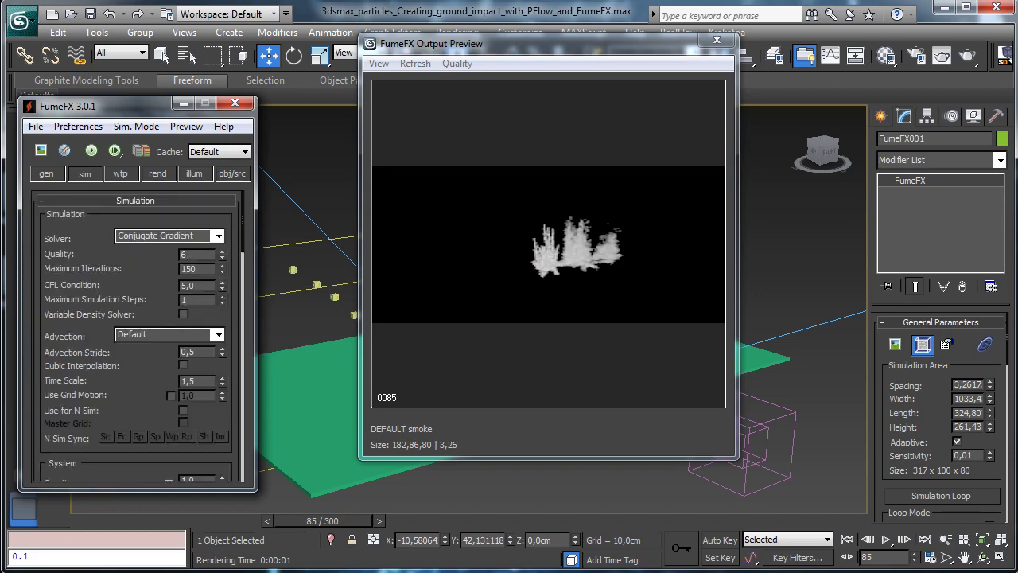
double_click(197, 285)
key("BackSpace")
key("BackSpace")
key("BackSpace")
type("200")
key("Return")
Reduce the simulation grid spacing to about 2.59 cm and start the default simulation.
left_click(47, 174)
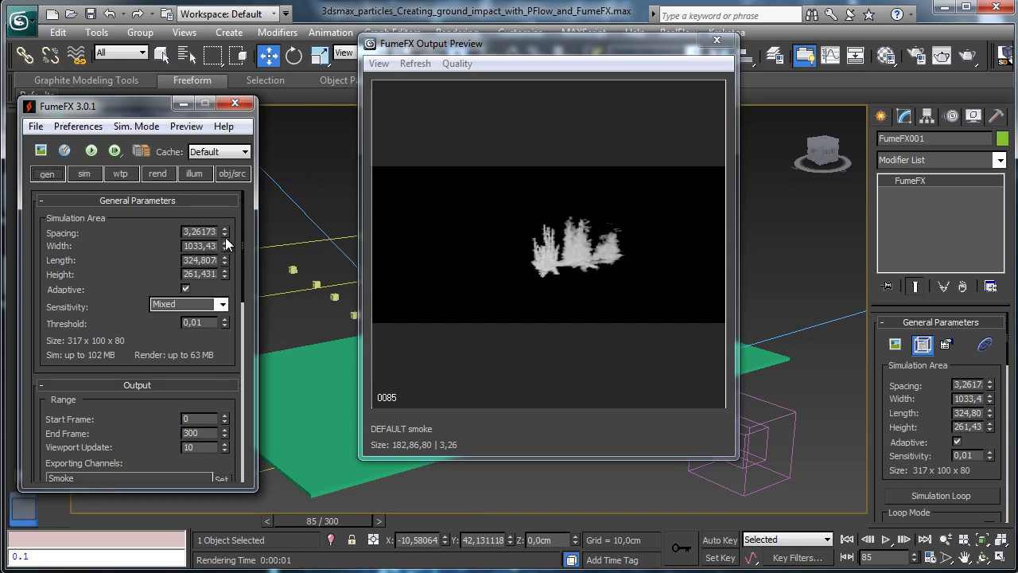
left_click_drag(226, 236, 225, 237)
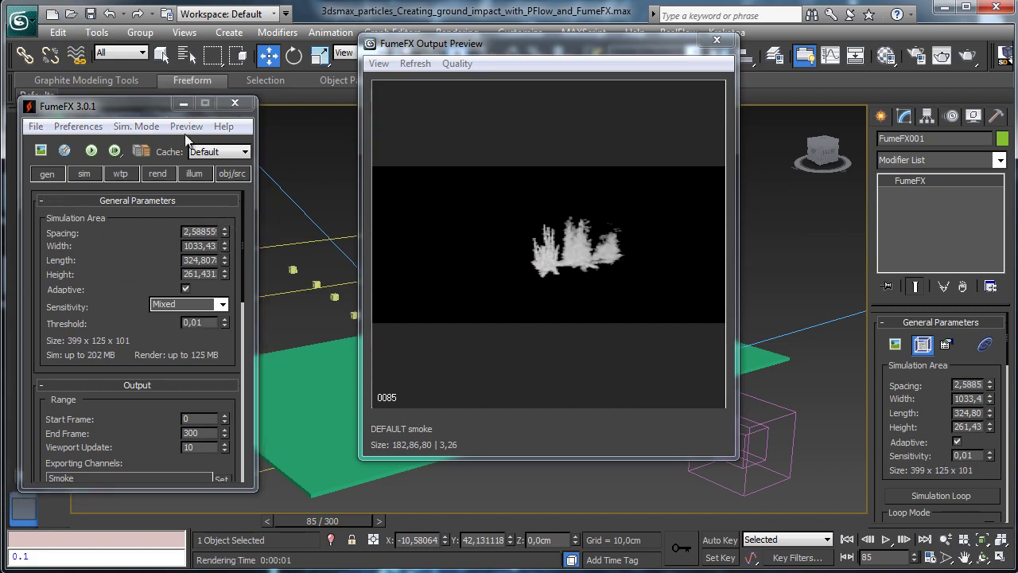
left_click(91, 152)
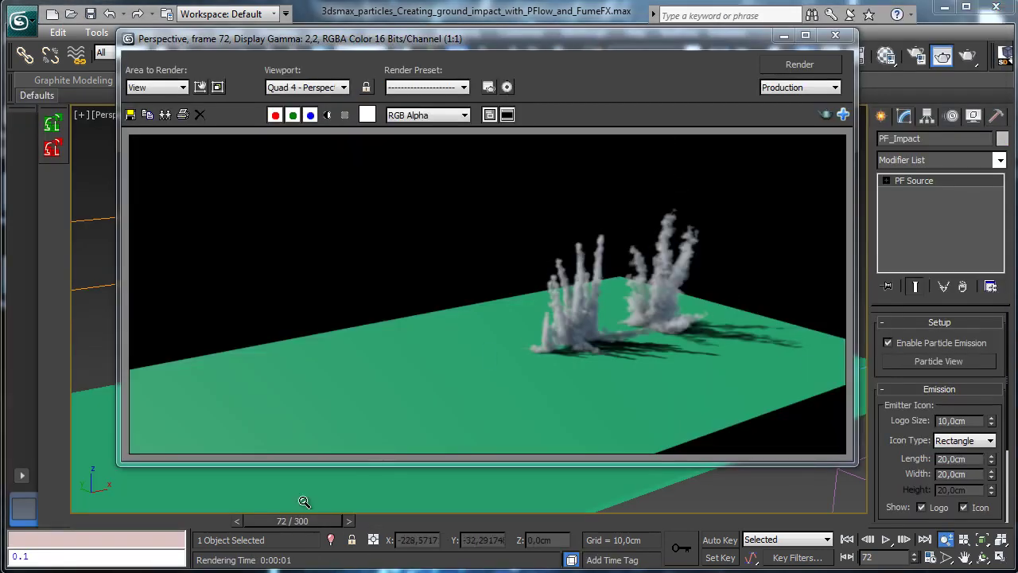
Render the perspective view at frame 89 and close the rendered frame window.
left_click_drag(307, 522, 346, 524)
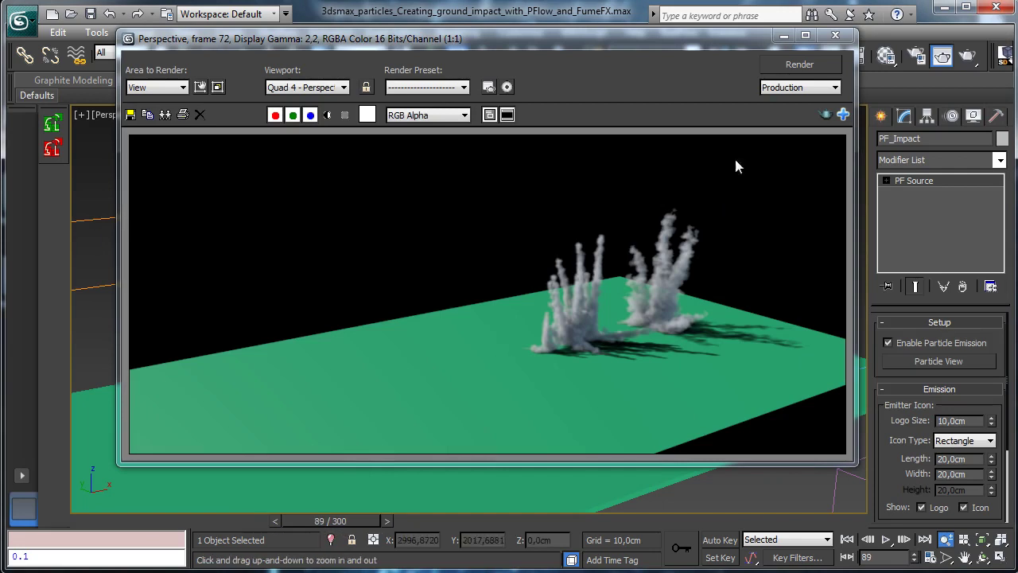
left_click(793, 69)
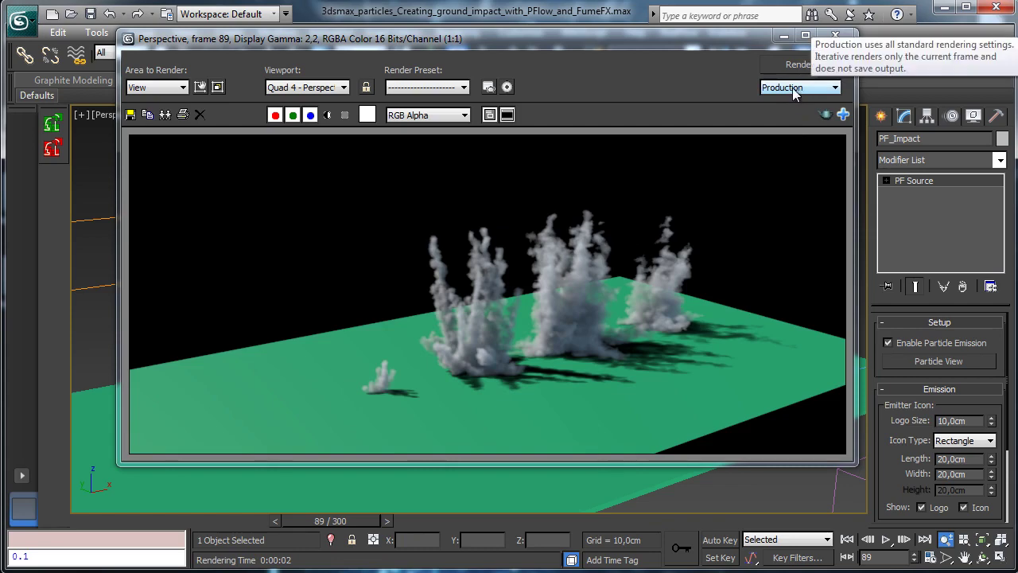
left_click(835, 36)
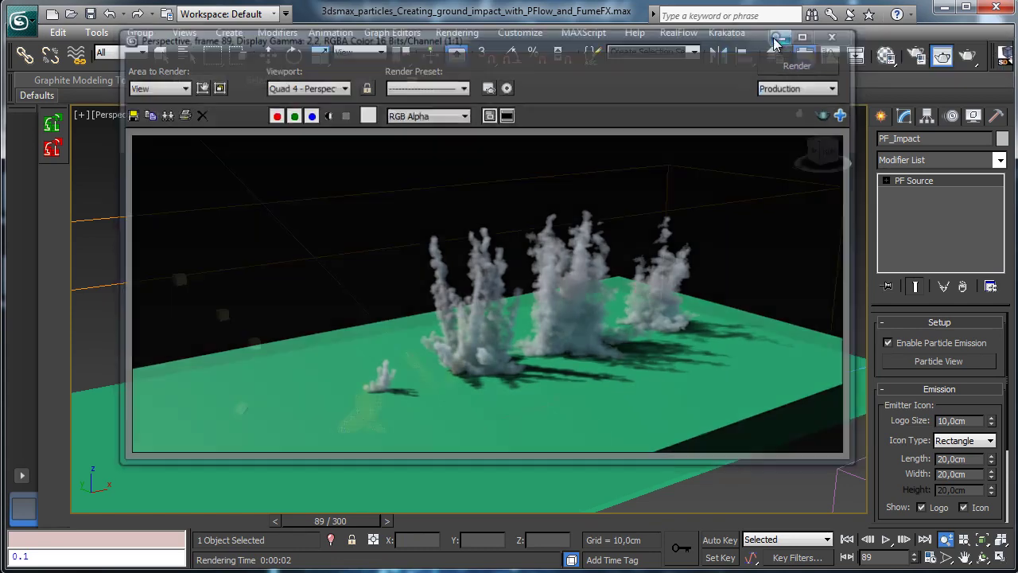
Select the FumeFX container and set the extra velocity of its FFX Object Src001 source to 10 cm.
left_click(162, 55)
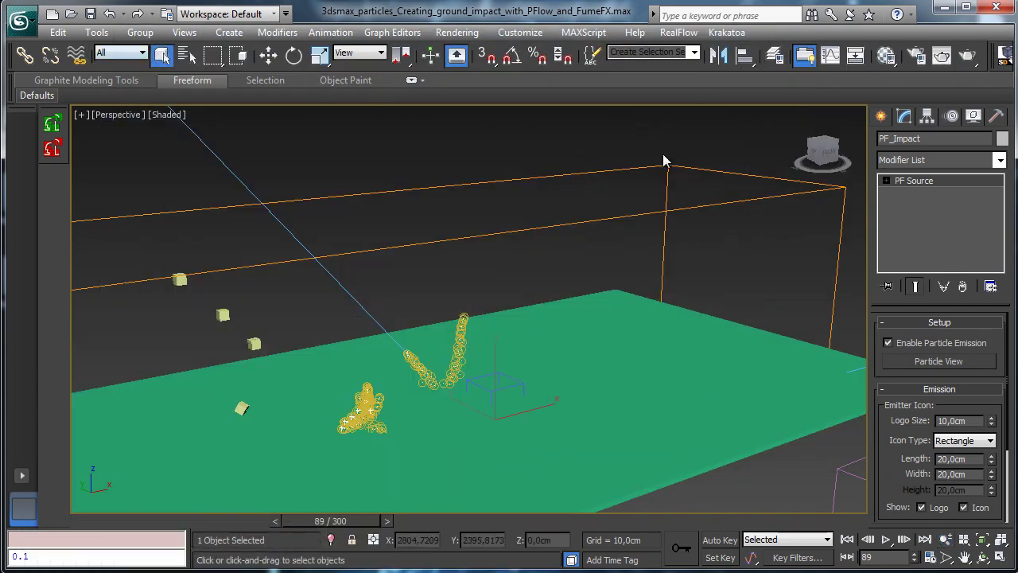
left_click(673, 166)
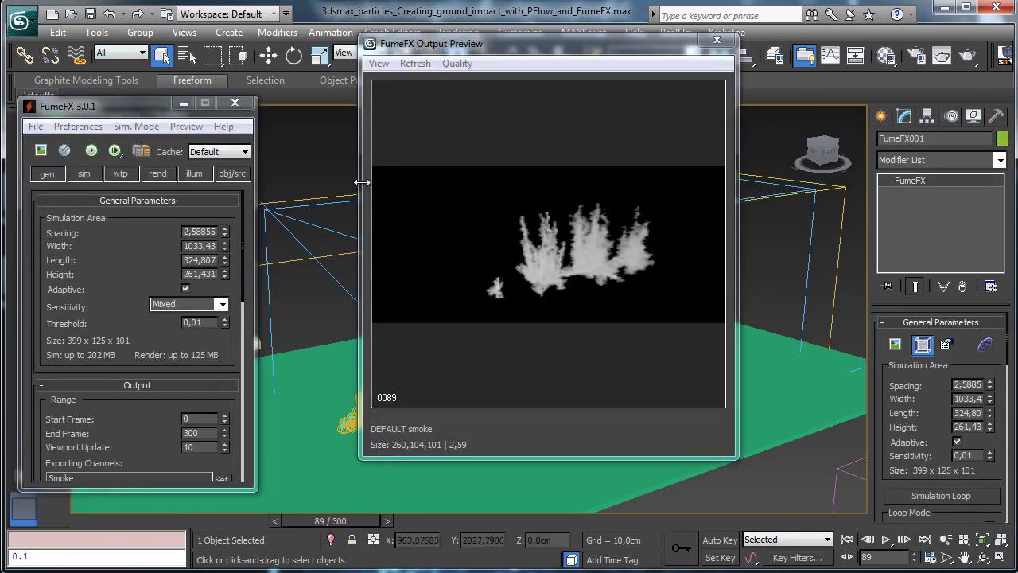
left_click(46, 175)
left_click(233, 175)
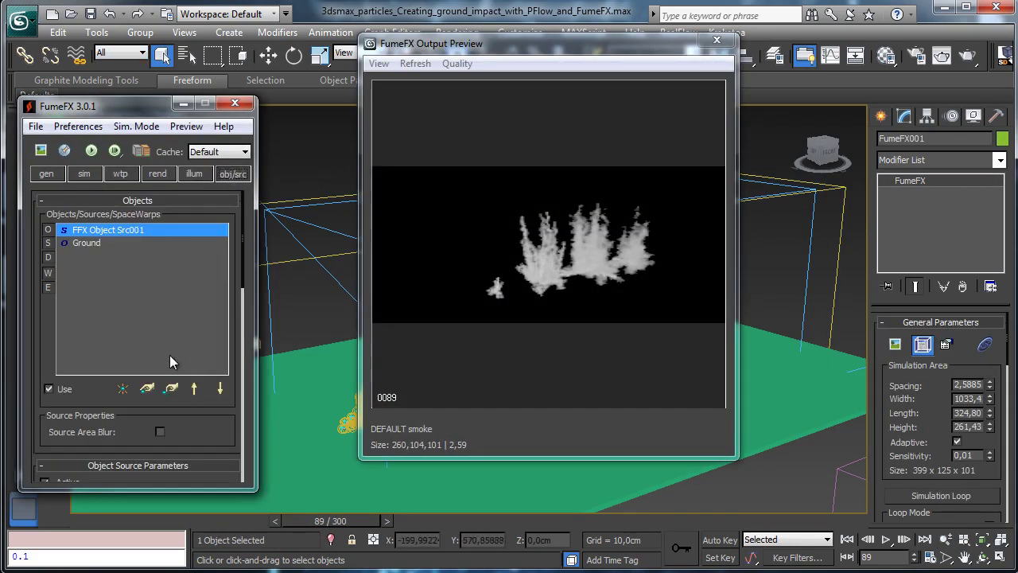
scroll(163, 422, "down", 5)
scroll(164, 357, "down", 5)
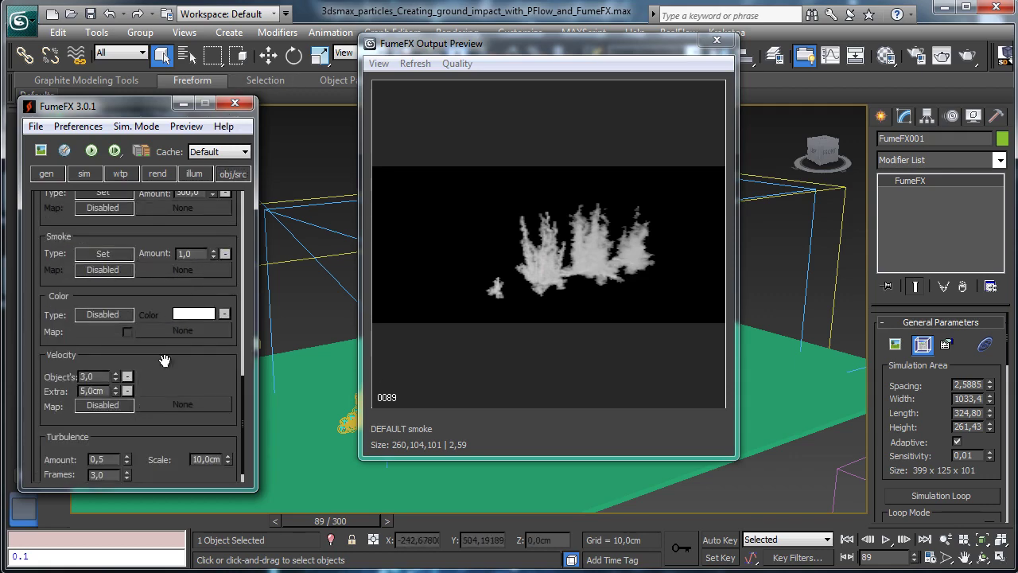
scroll(107, 436, "down", 1)
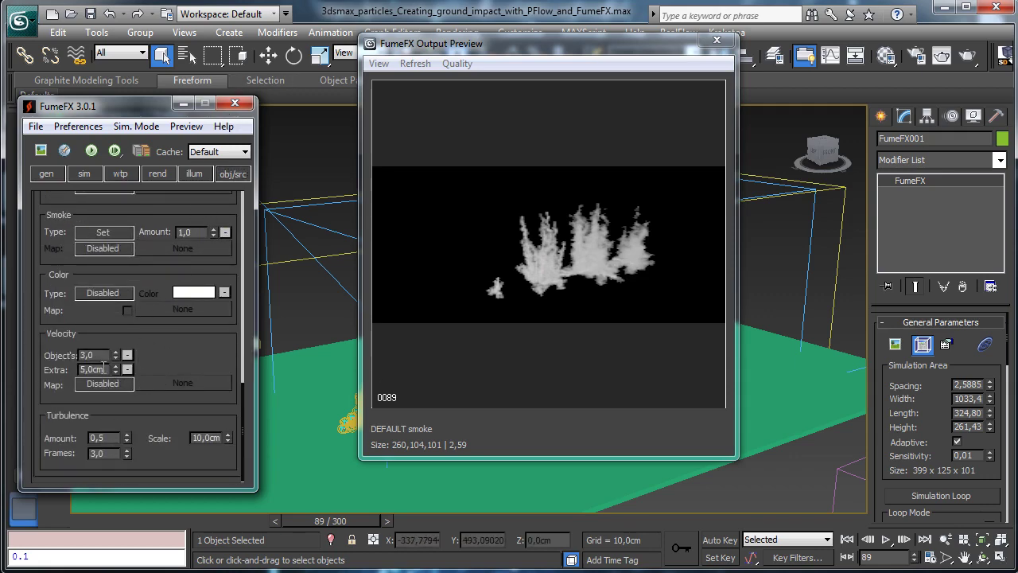
left_click(209, 440)
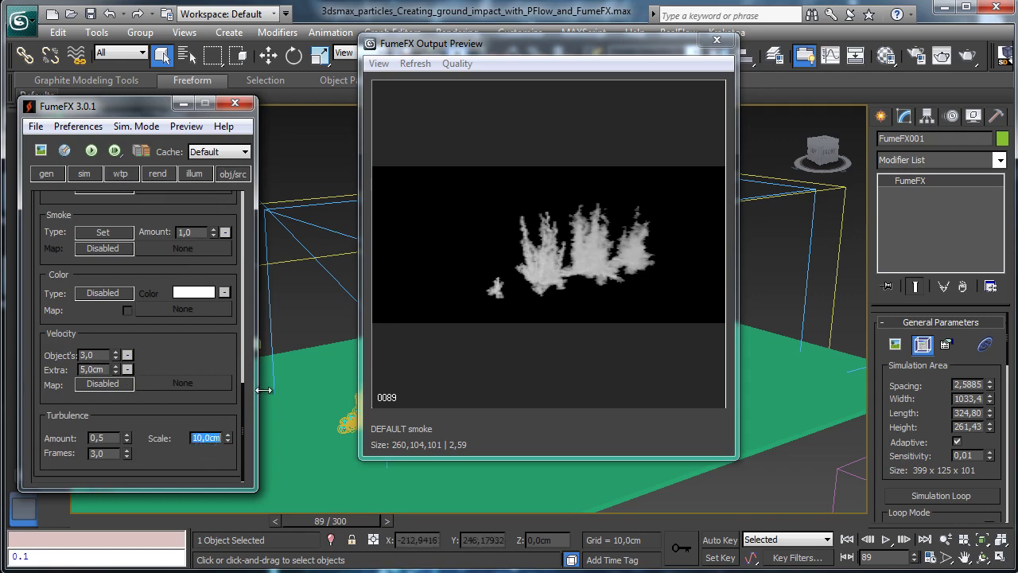
left_click(97, 370)
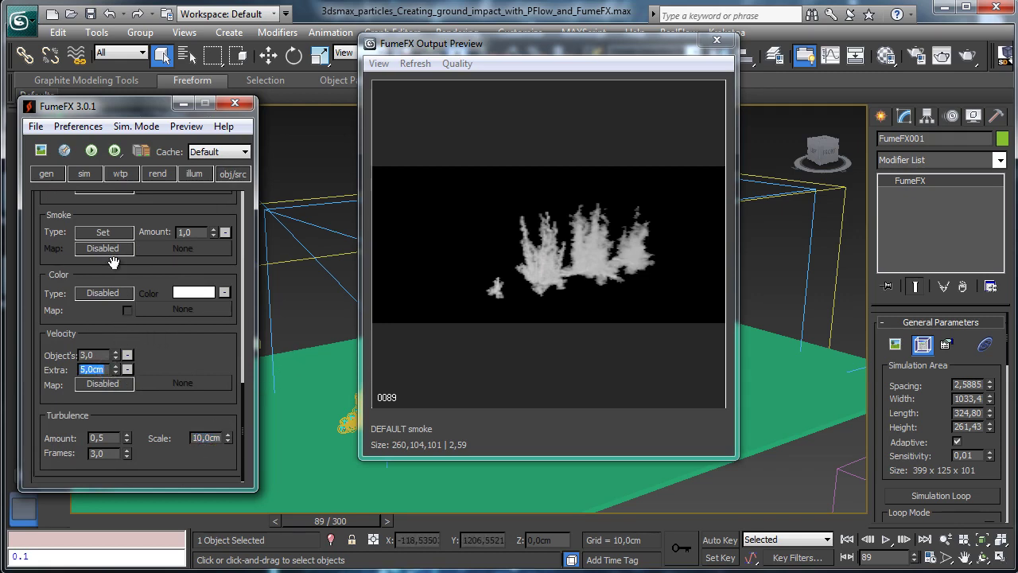
type("10")
key("Return")
Review the FumeFX simulation area, output range, cache paths and playback range in the general settings.
left_click(48, 174)
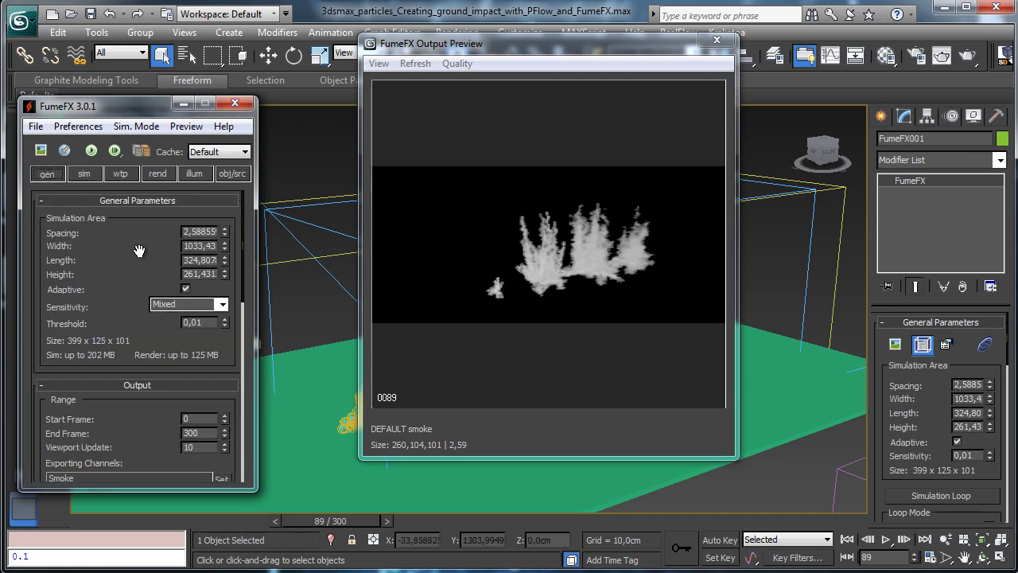
scroll(143, 250, "down", 3)
scroll(143, 263, "down", 3)
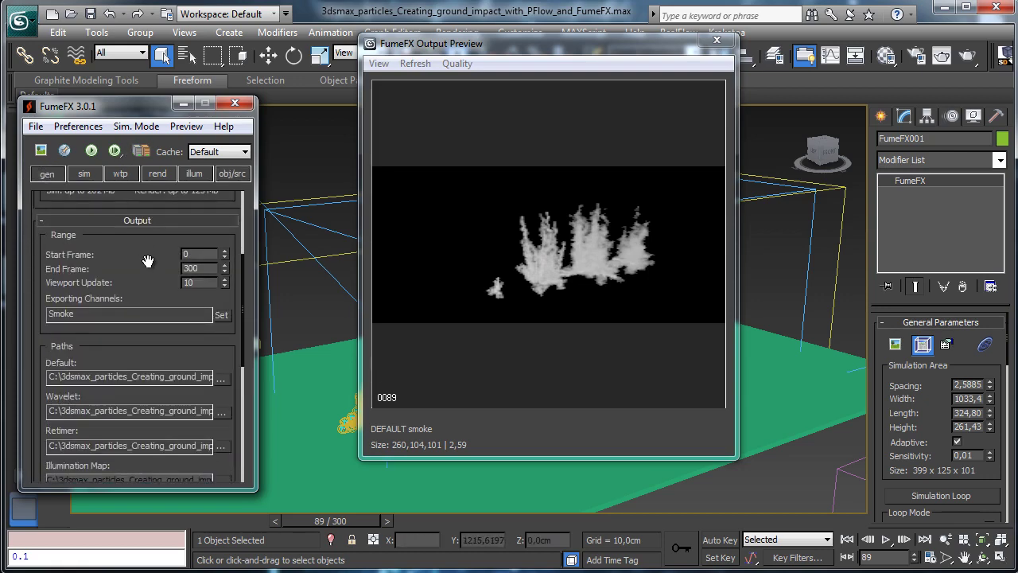
scroll(147, 269, "down", 2)
scroll(144, 211, "down", 1)
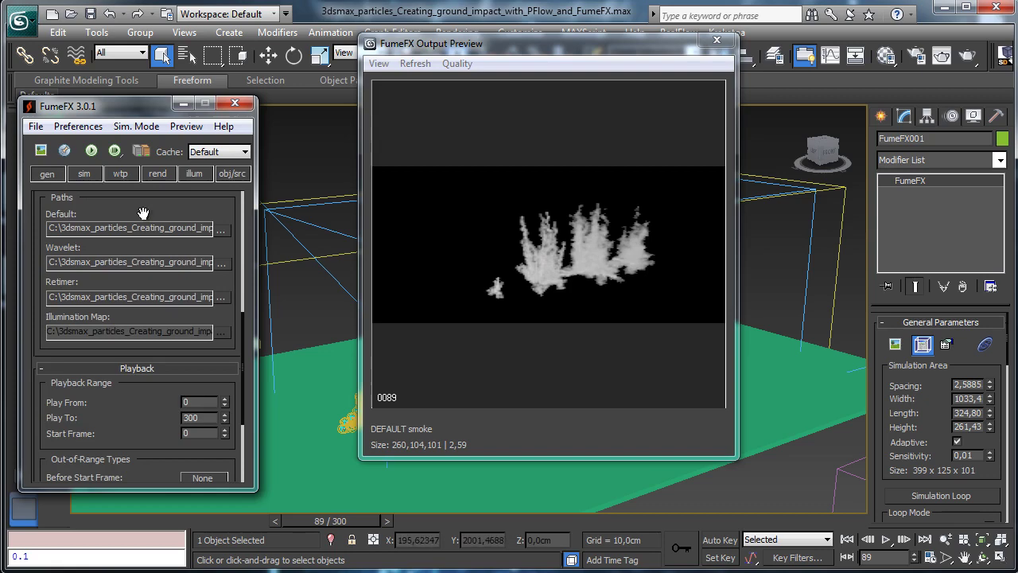
Set the turbulence noise scale in the FumeFX simulation settings to 4 cm.
left_click(87, 174)
scroll(158, 267, "down", 2)
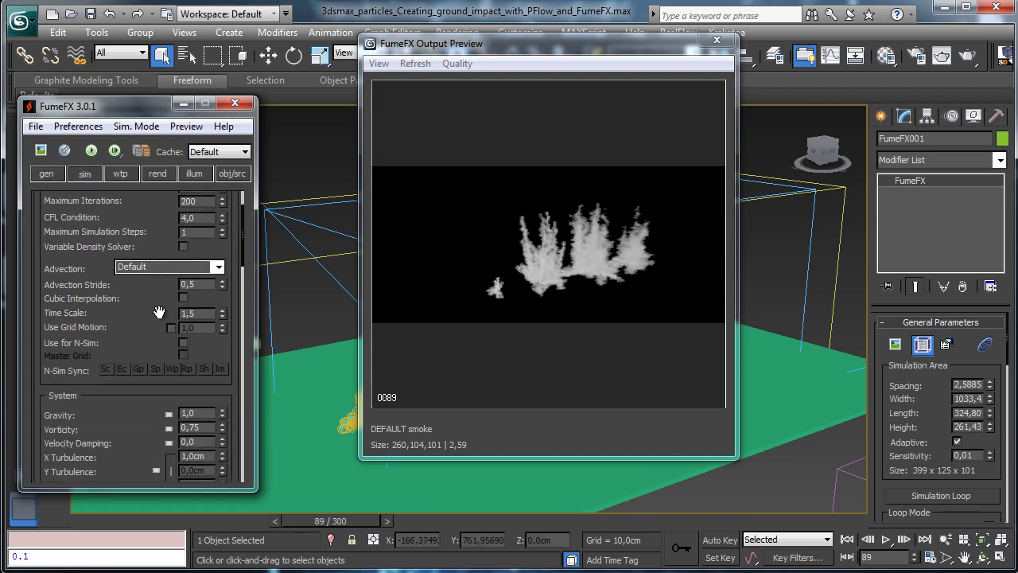
scroll(156, 280, "down", 2)
scroll(153, 288, "down", 2)
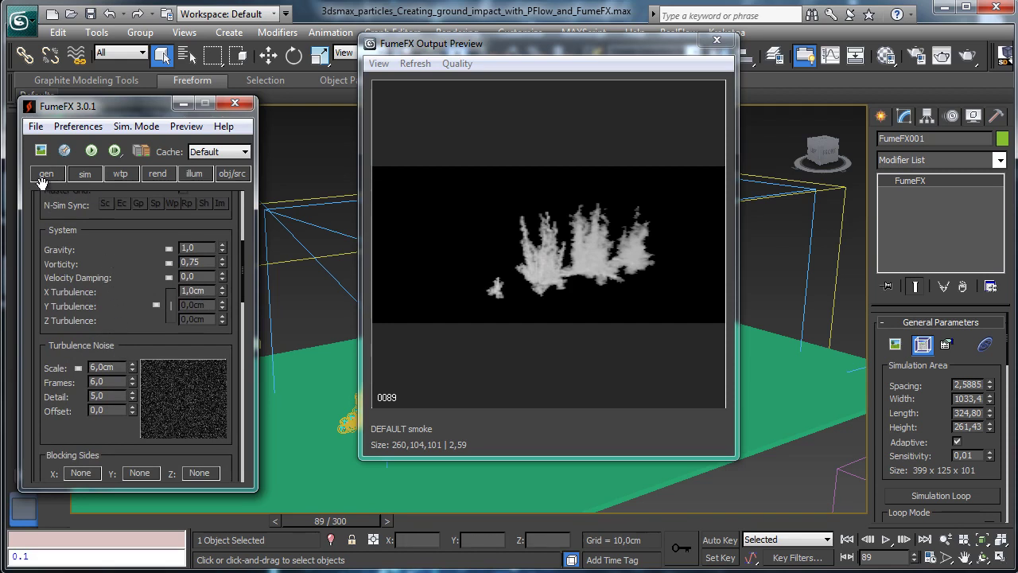
left_click(107, 368)
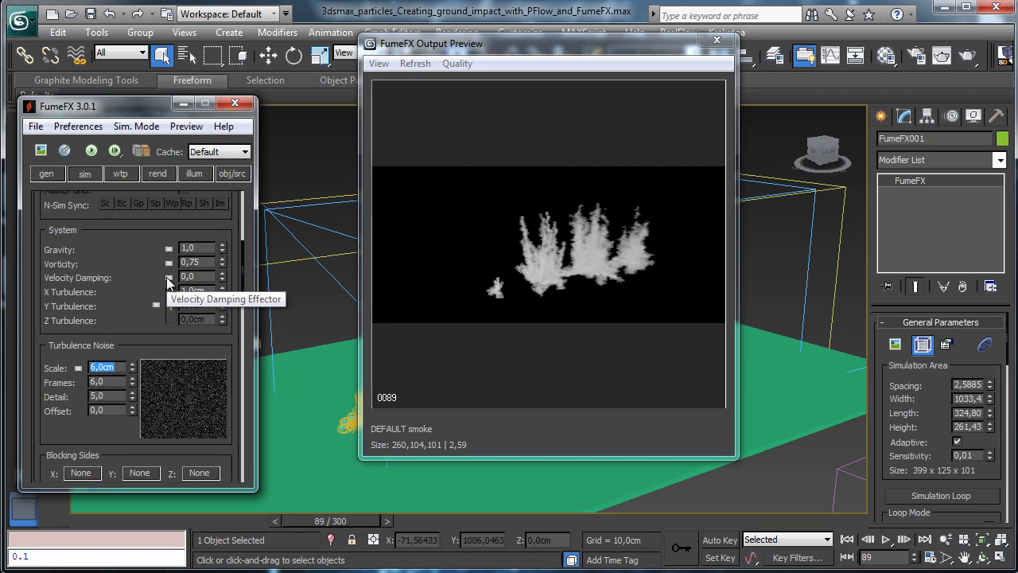
type("4")
key("Return")
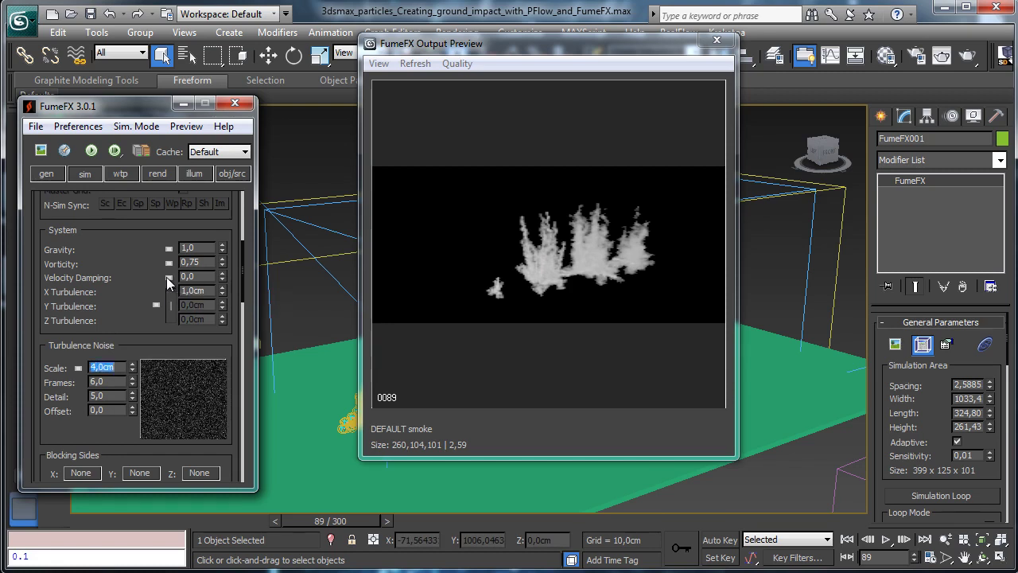
left_click_drag(148, 230, 148, 354)
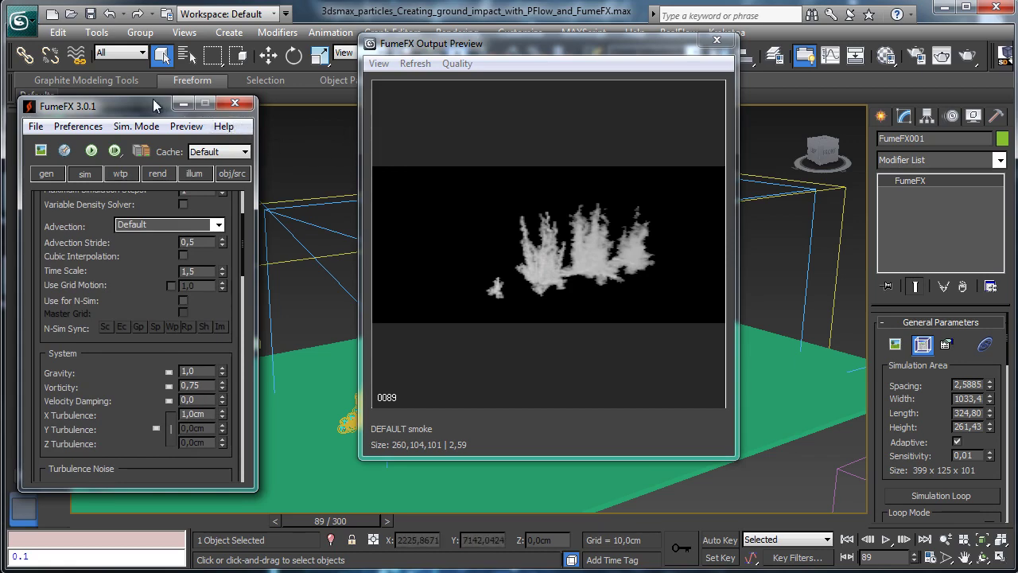
Close the FumeFX settings and the smoke output preview.
left_click(235, 103)
left_click(717, 40)
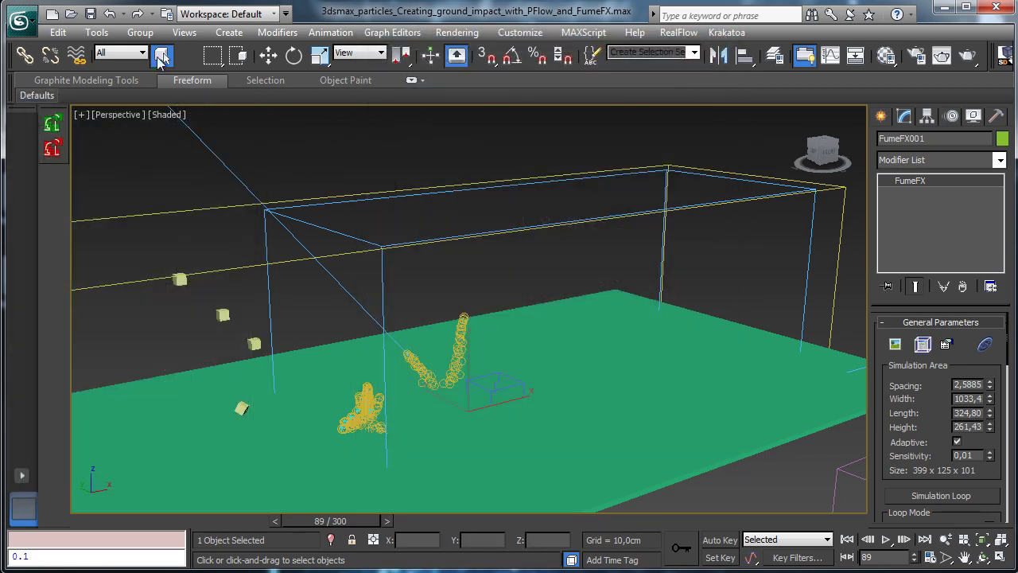
Rewind the animation to frame 0 and take a brief look at the particle flow of PF_Impact.
left_click(161, 56)
left_click(200, 360)
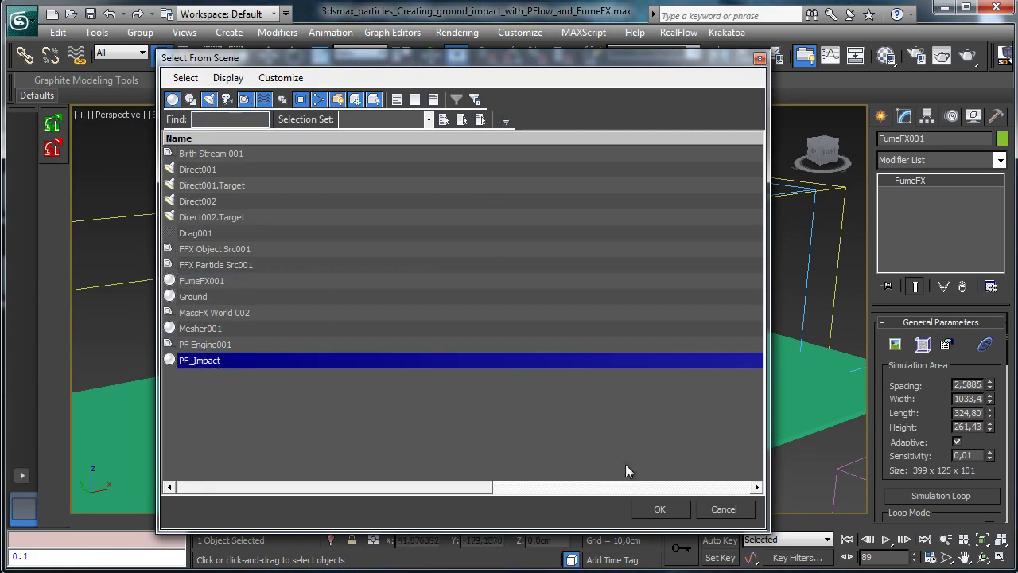
left_click(662, 509)
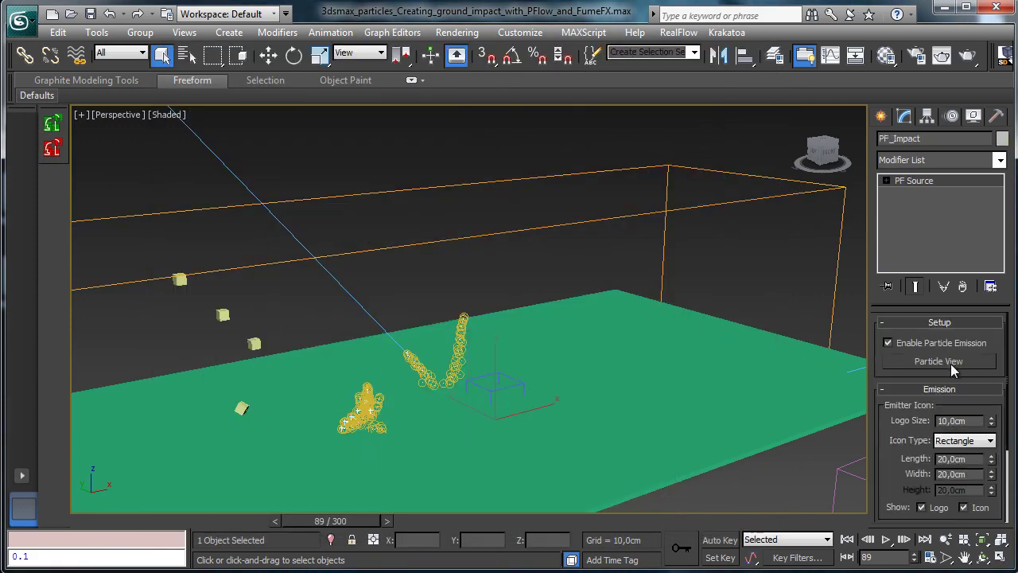
left_click(125, 521)
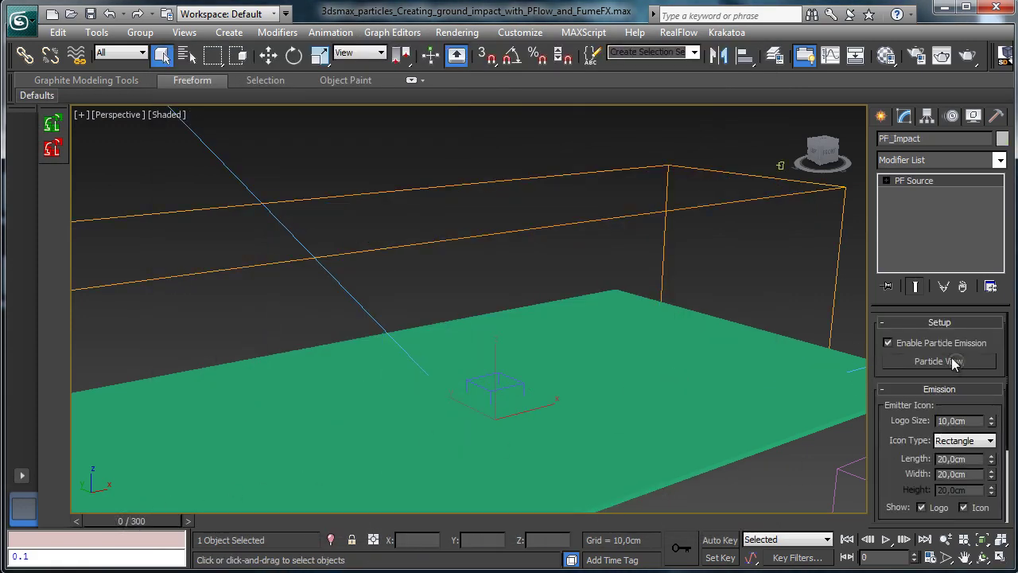
left_click(954, 362)
left_click(728, 17)
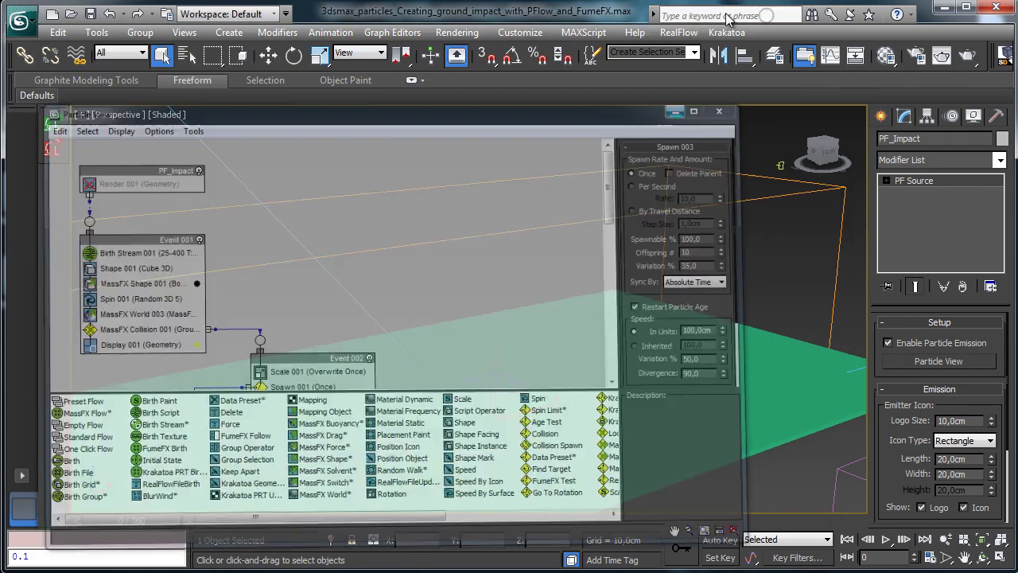
Delete the FFX Particle Src001 helper from the scene.
left_click(187, 54)
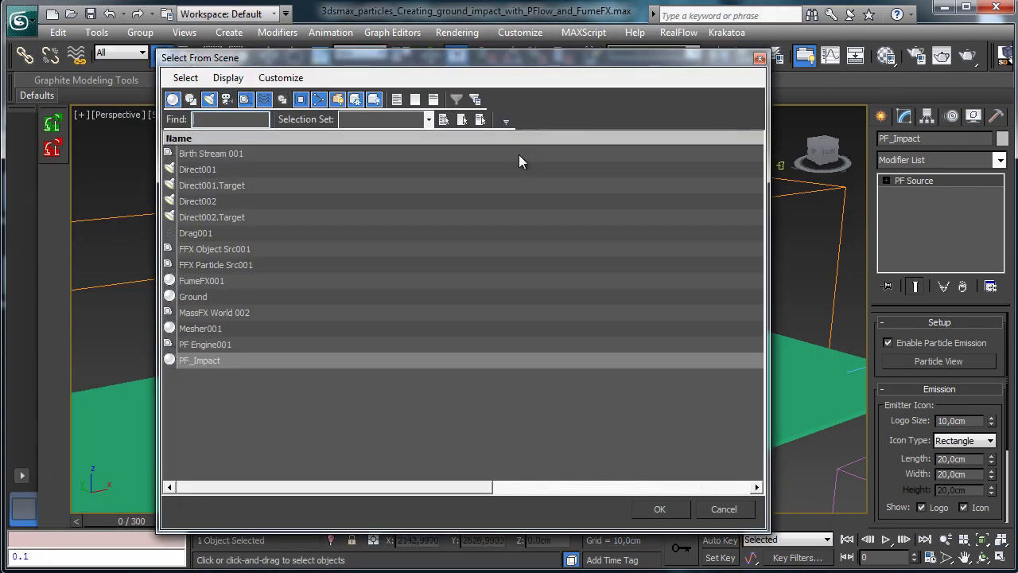
left_click(227, 264)
left_click(680, 503)
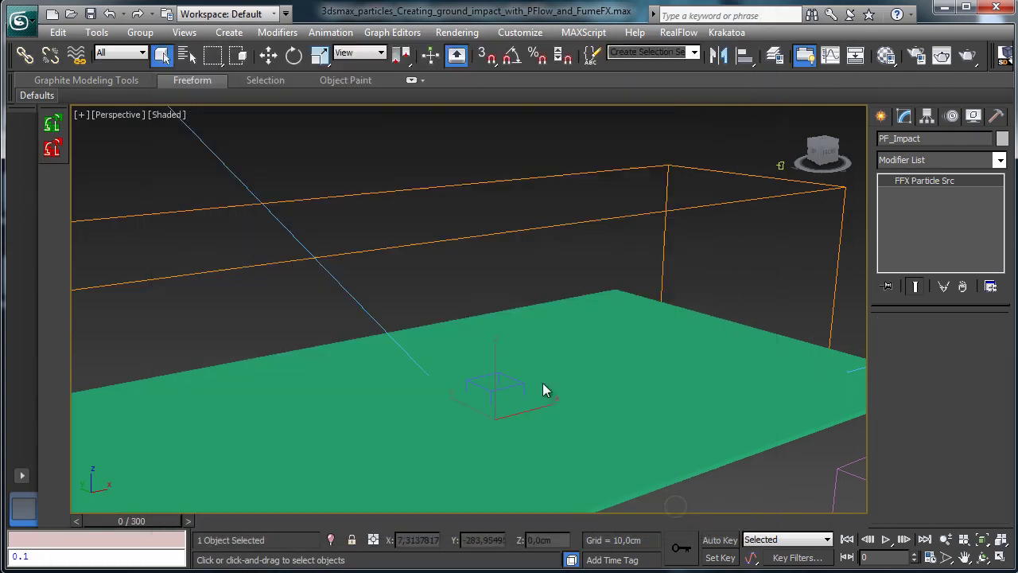
left_click(346, 251)
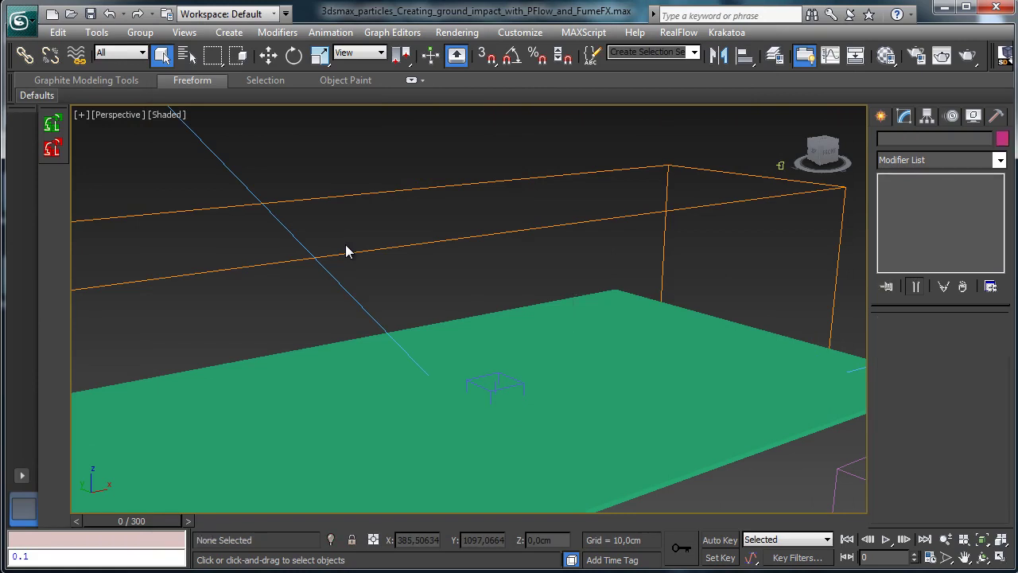
Open the particle flow of PF_Impact beside the viewport and scrub the animation to about frame 61.
left_click(187, 54)
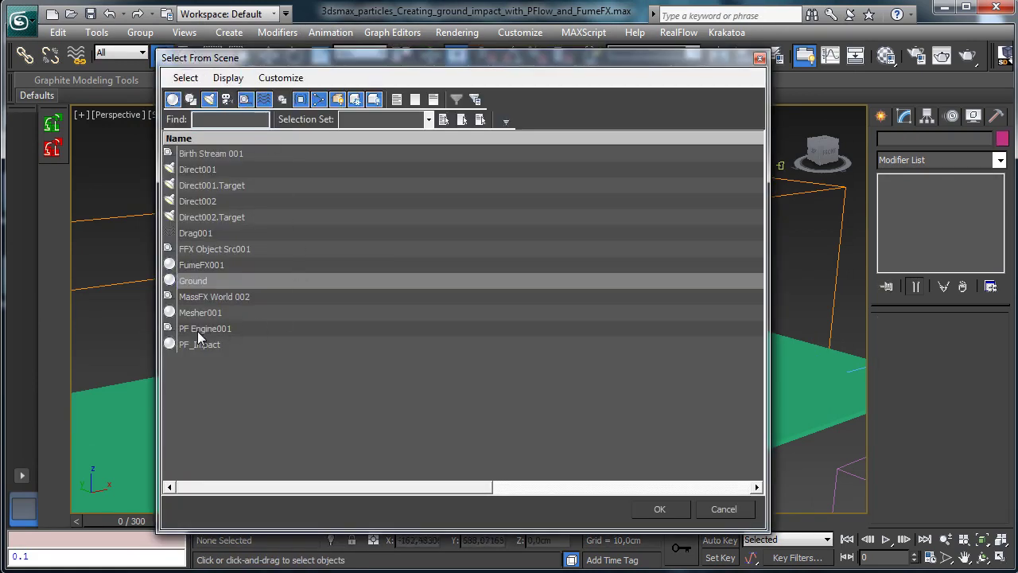
left_click(198, 344)
key("Return")
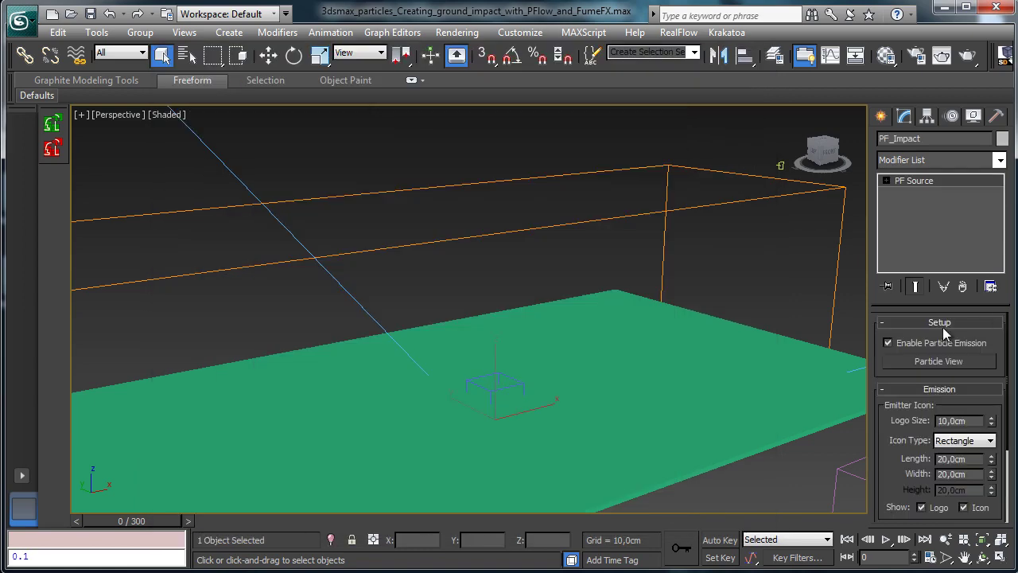
left_click(935, 360)
left_click_drag(836, 231, 404, 237)
left_click_drag(127, 522, 259, 522)
left_click_drag(267, 521, 268, 521)
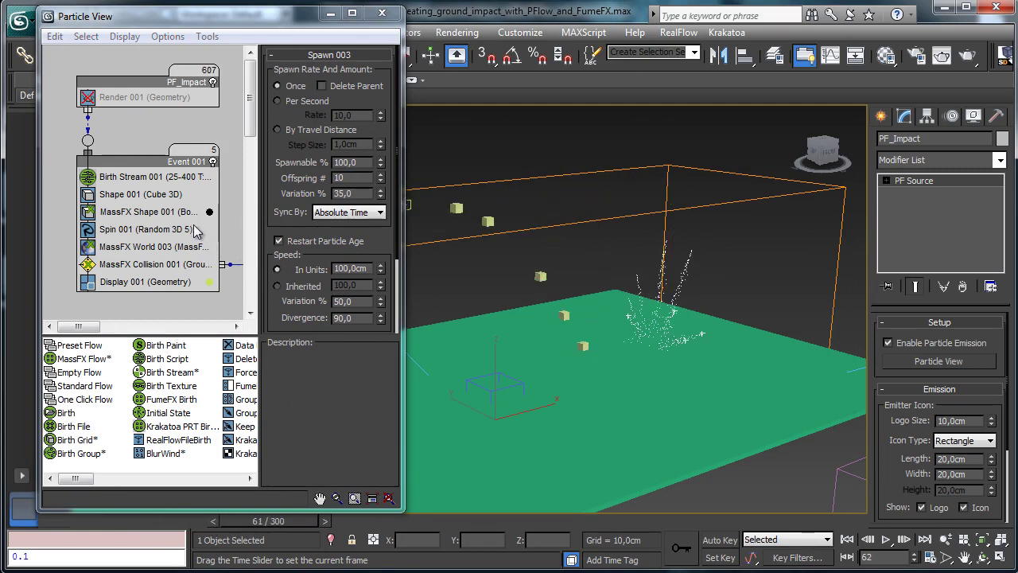
Set the Birth Stream 001 rate to 1.8 and play the particles through from the start to frame 56.
left_click(188, 181)
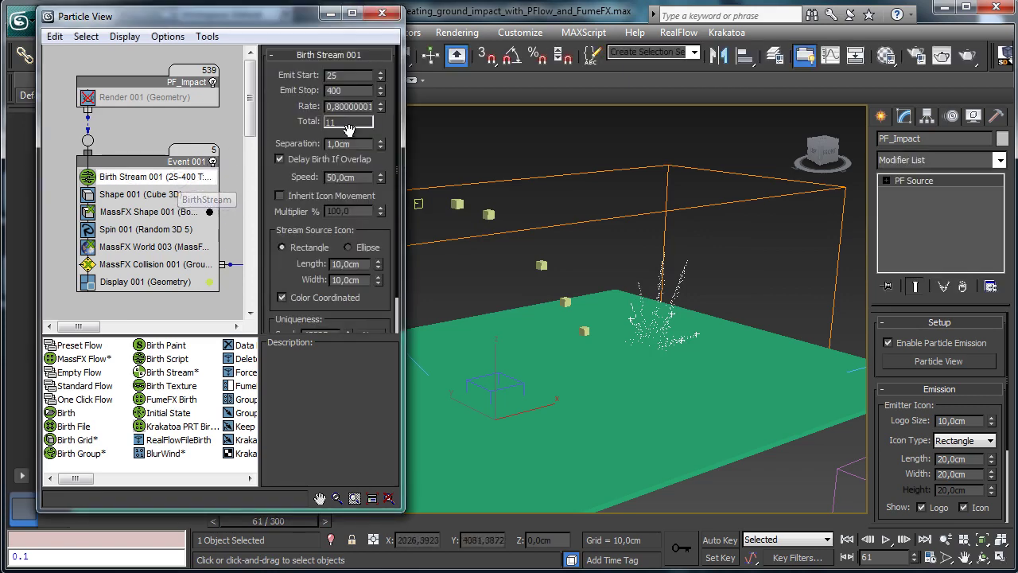
left_click(381, 103)
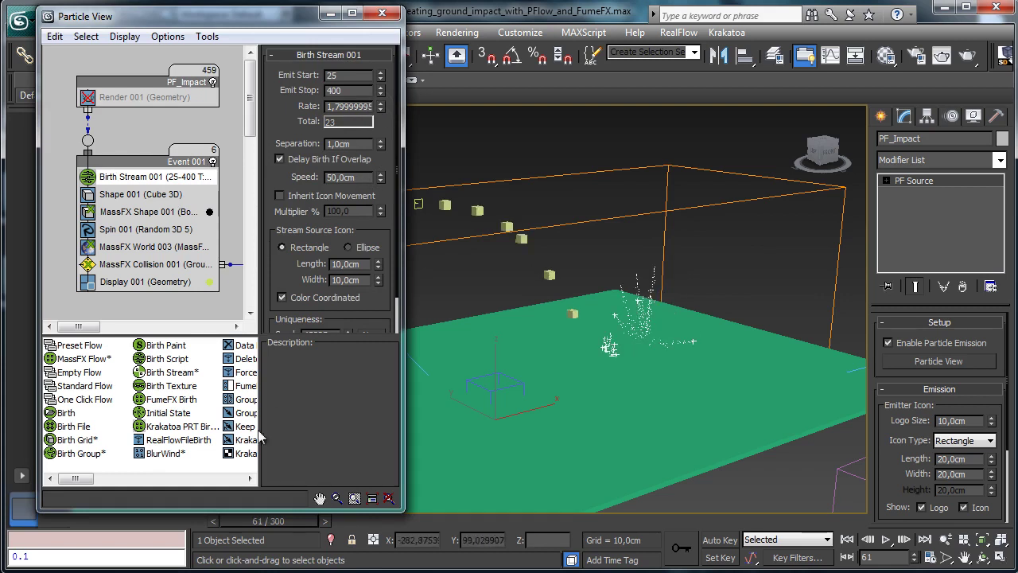
left_click(84, 521)
left_click_drag(107, 523, 216, 513)
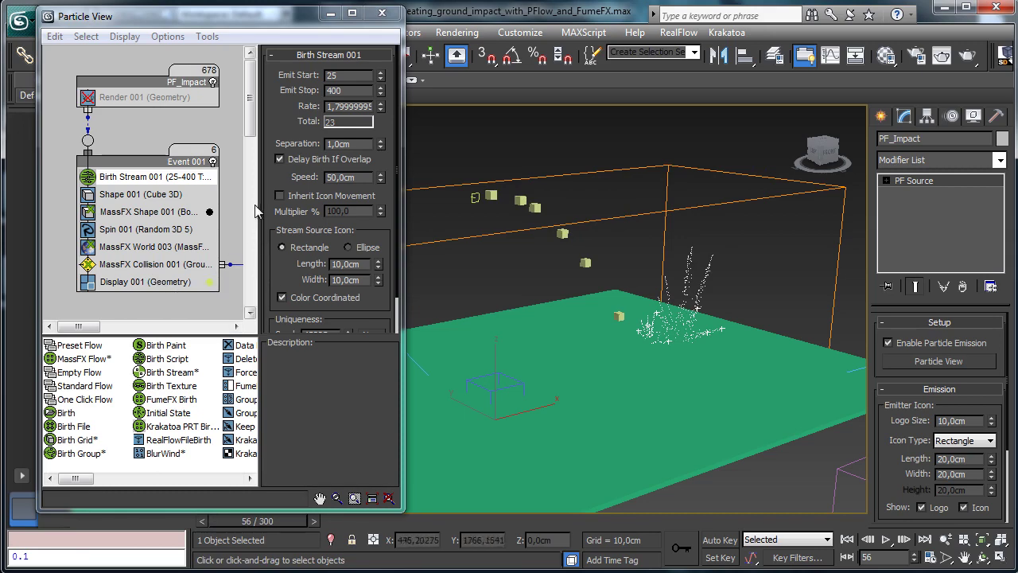
Set the Display 002 operator in Event 002 to show particles as Geometry.
left_click_drag(251, 126, 260, 151)
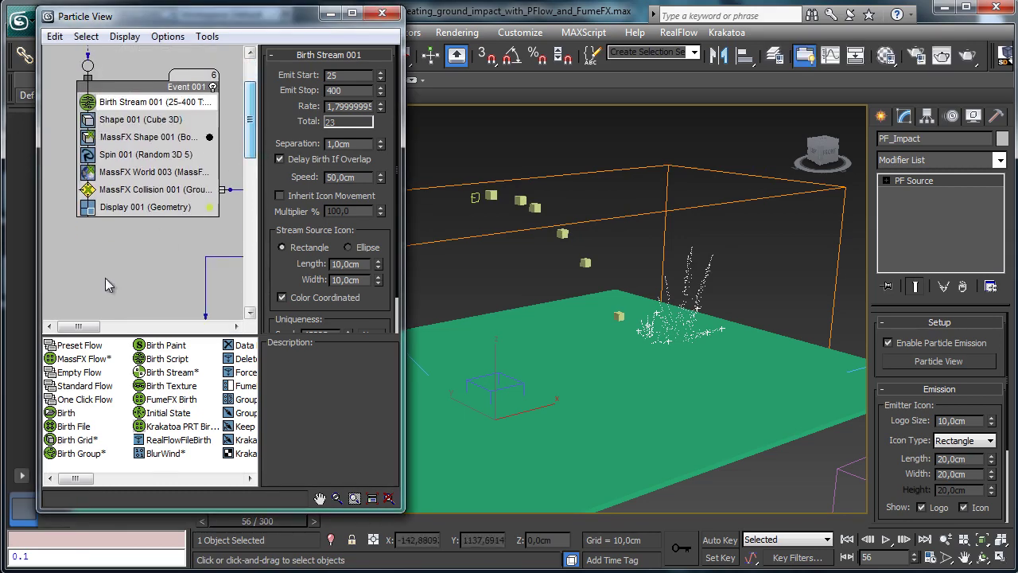
left_click_drag(78, 326, 121, 326)
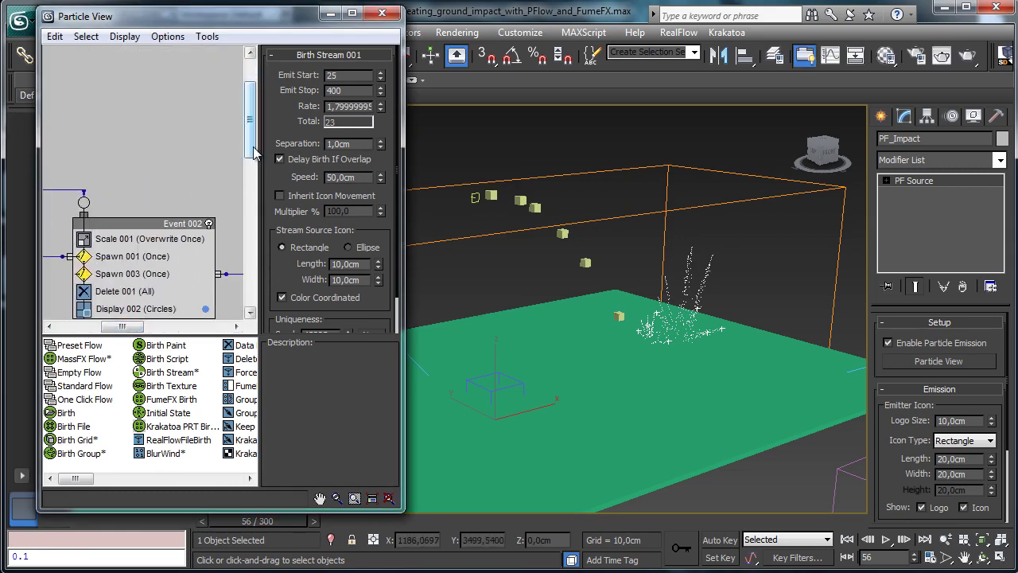
left_click_drag(255, 154, 253, 171)
left_click(136, 250)
left_click(351, 78)
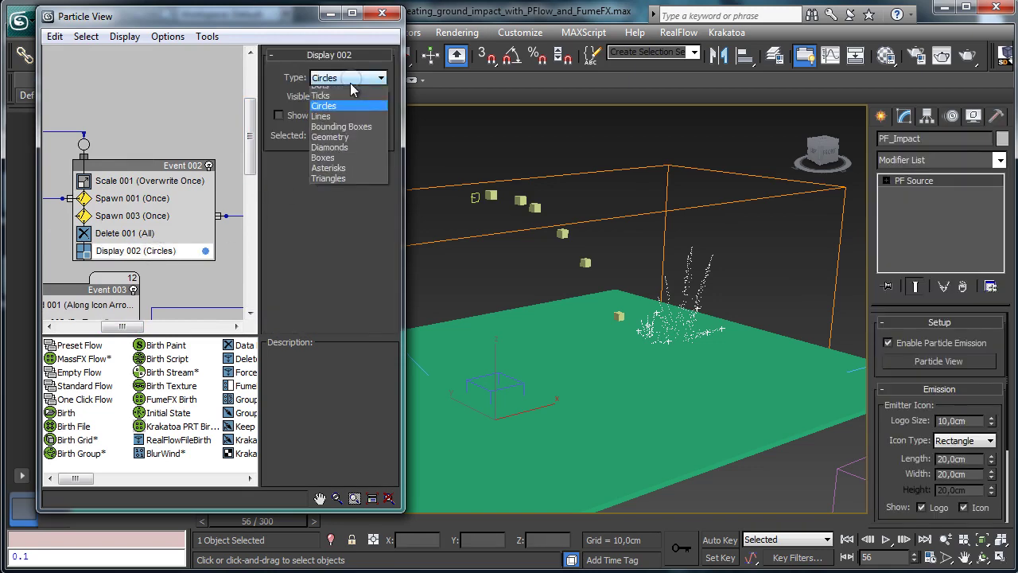
left_click(350, 137)
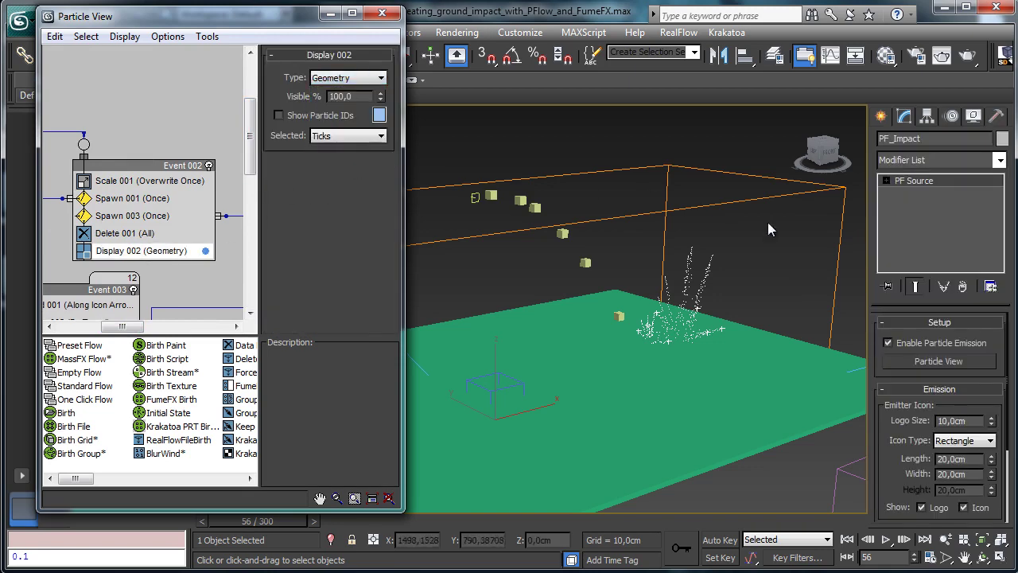
Set the Display 003 operator in Event 003 to show particles as Geometry.
left_click_drag(121, 326, 104, 326)
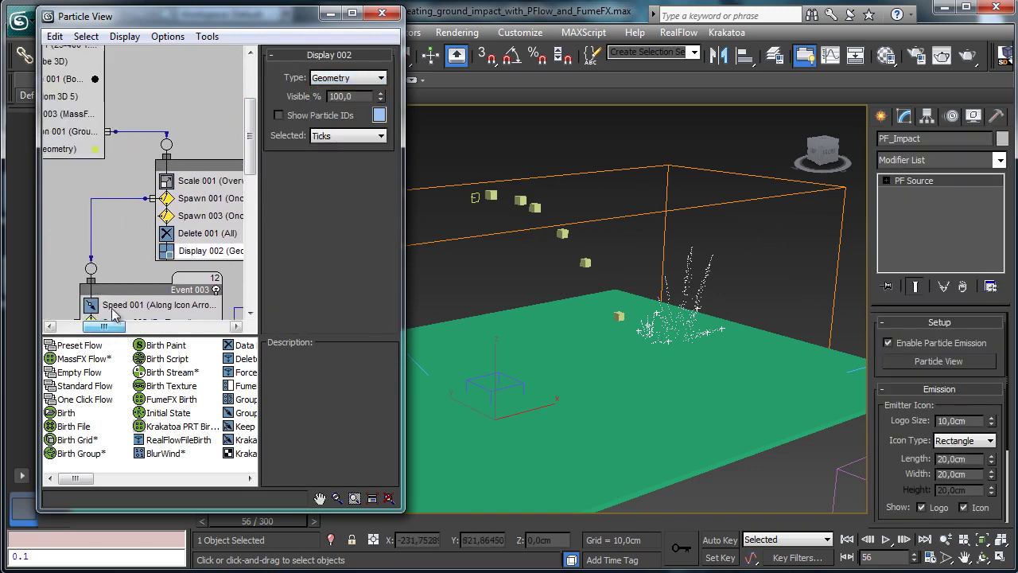
left_click_drag(246, 161, 248, 185)
left_click(139, 266)
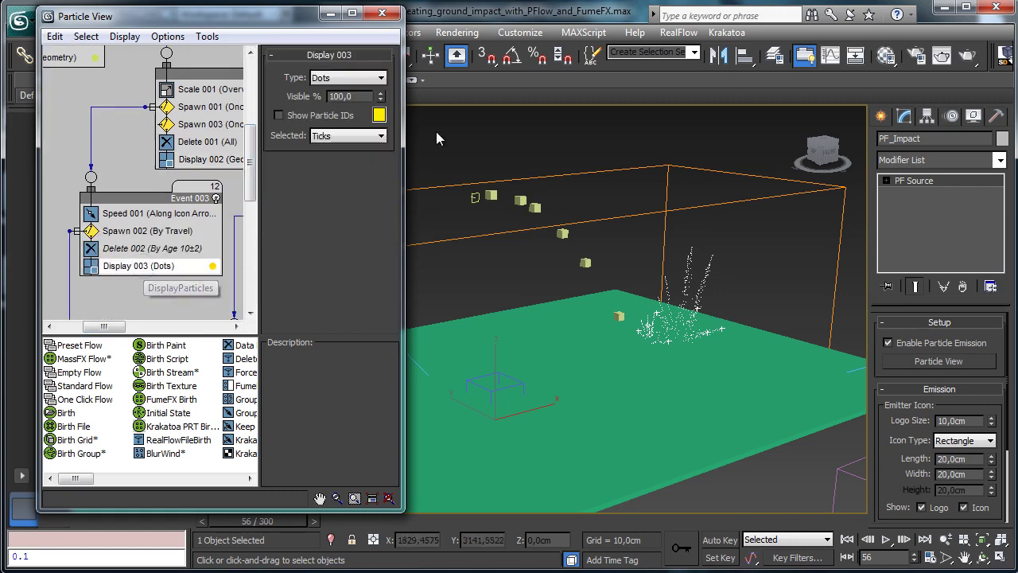
left_click(353, 80)
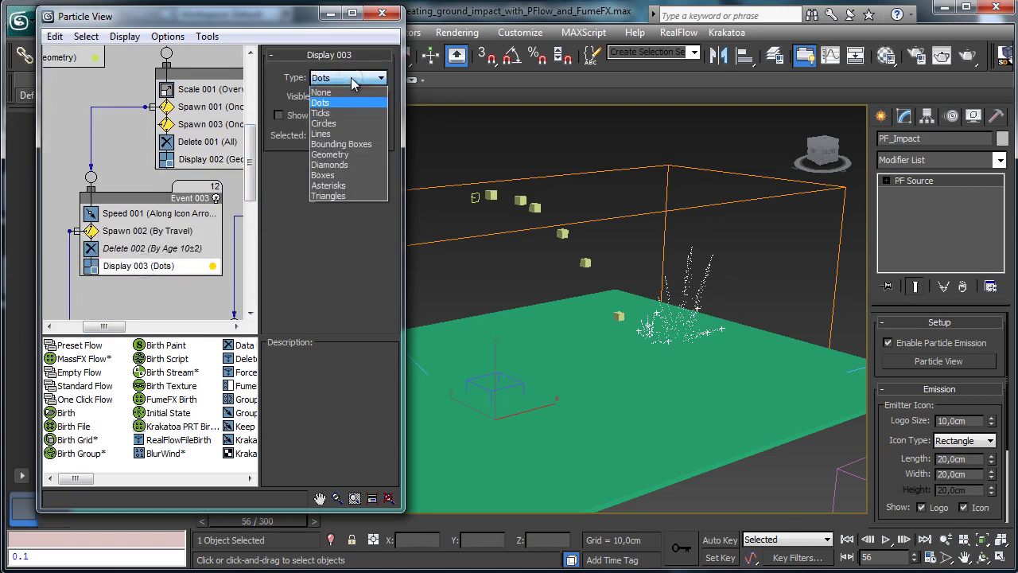
left_click(349, 154)
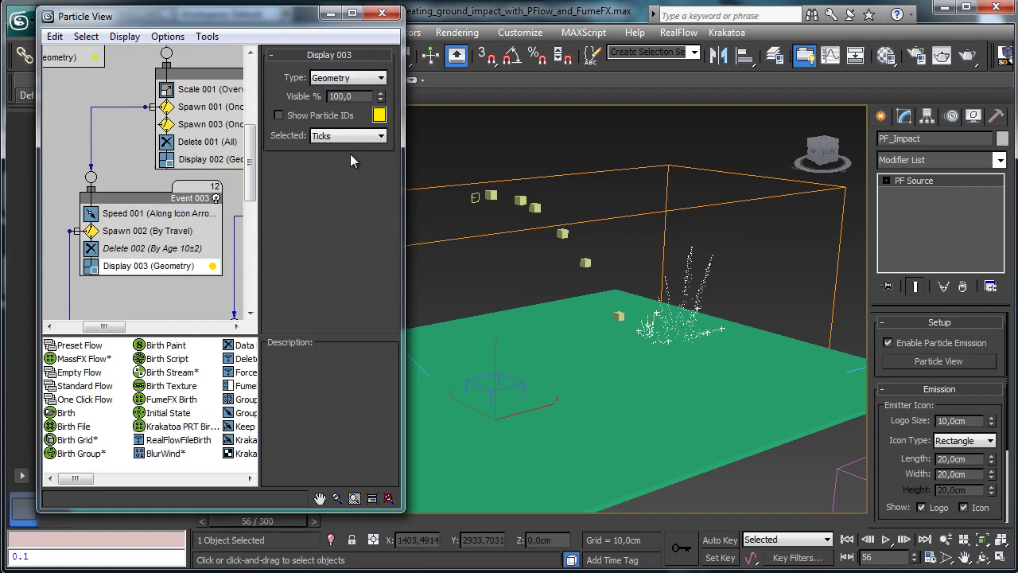
Set the Display 005 operator in Event 005 to show particles as Geometry.
left_click_drag(109, 322, 163, 325)
left_click(192, 251)
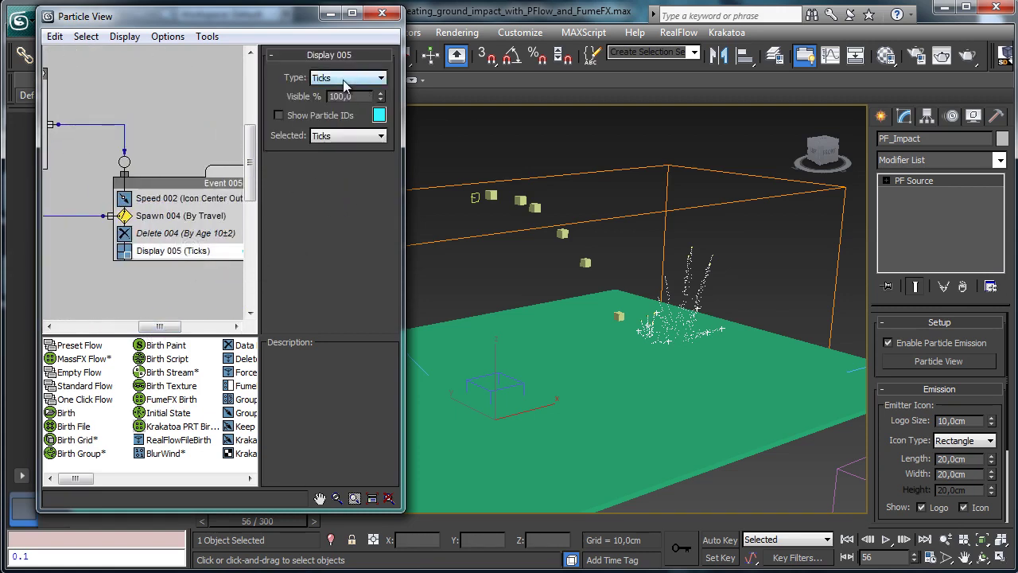
left_click(350, 77)
left_click(342, 154)
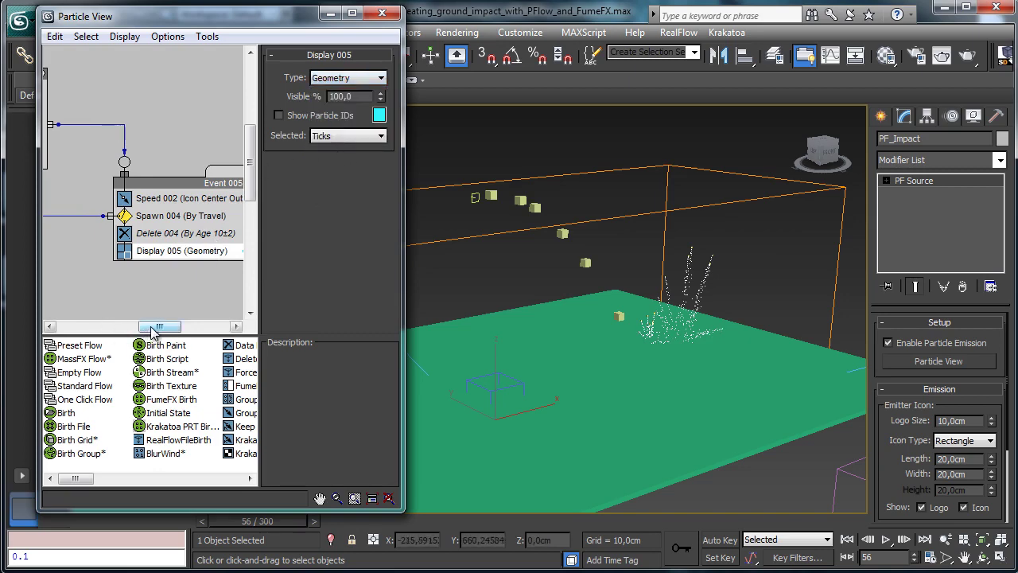
Turn off the Scale 001 operator in Event 002 and scrub the animation to check the particle size.
left_click_drag(151, 326, 127, 326)
left_click(59, 91)
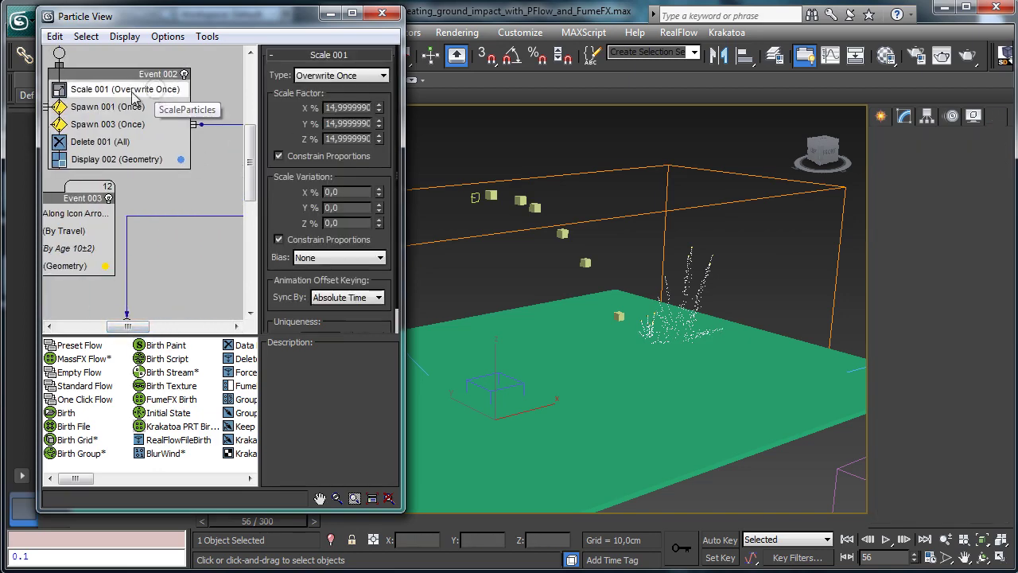
left_click(59, 90)
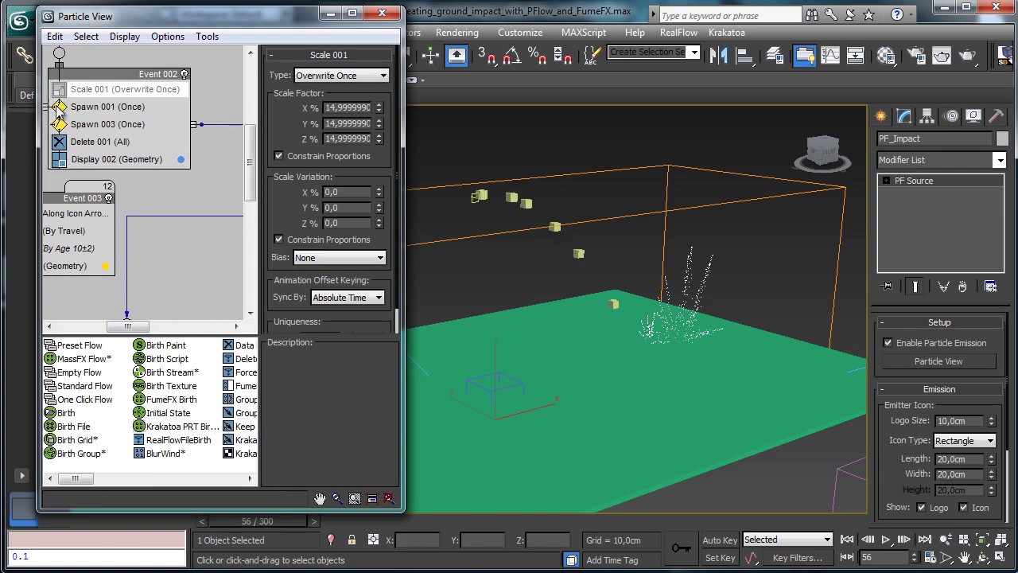
left_click_drag(71, 522, 195, 520)
Set the Display 004 operator, in the event with the Drag001 force, to show particles as Geometry.
mouse_move(129, 327)
left_mouse_down()
mouse_move(173, 327)
mouse_move(127, 326)
left_mouse_up()
scroll(121, 309, "down", 3)
left_click(195, 290)
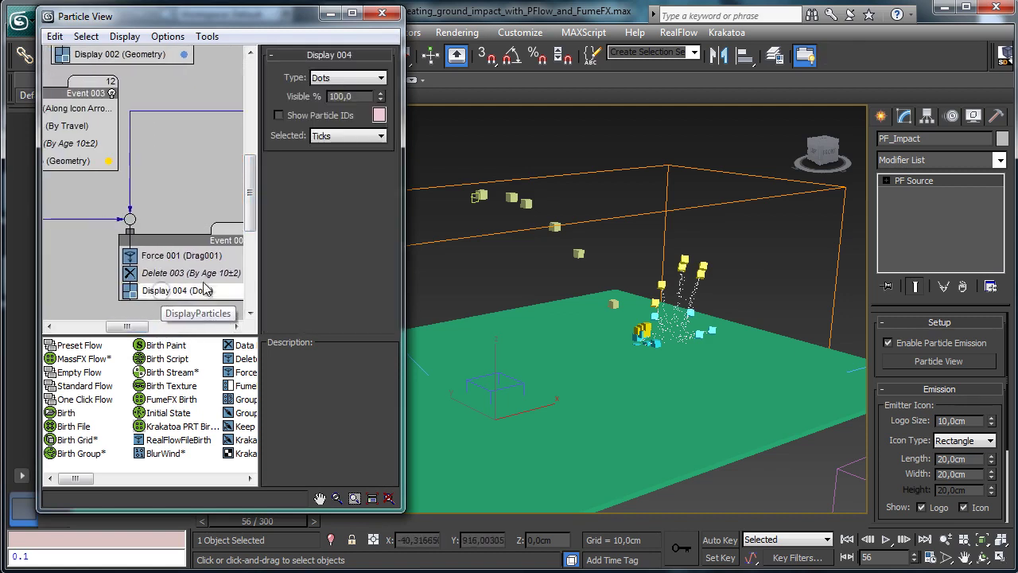
left_click(344, 78)
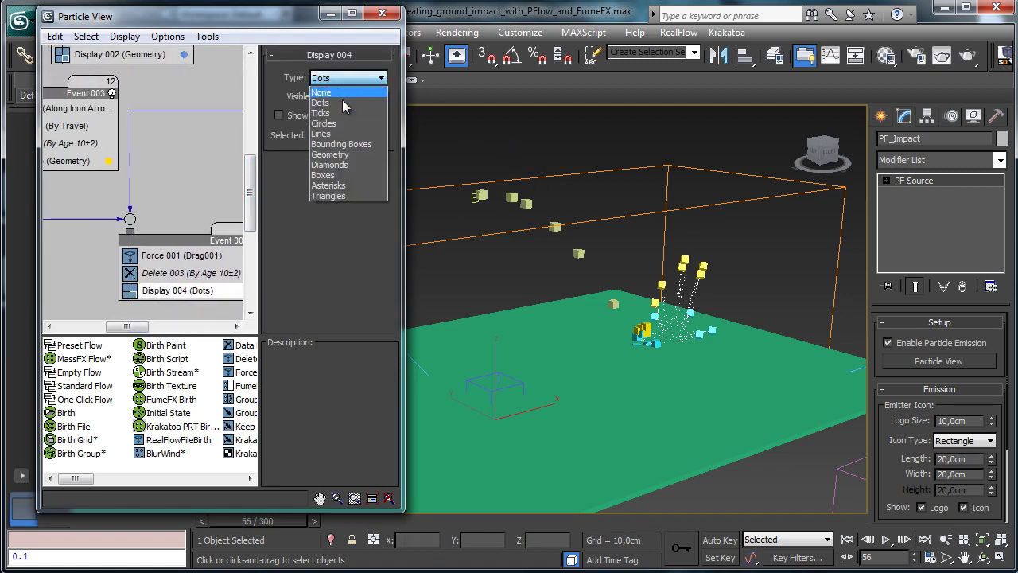
left_click(350, 154)
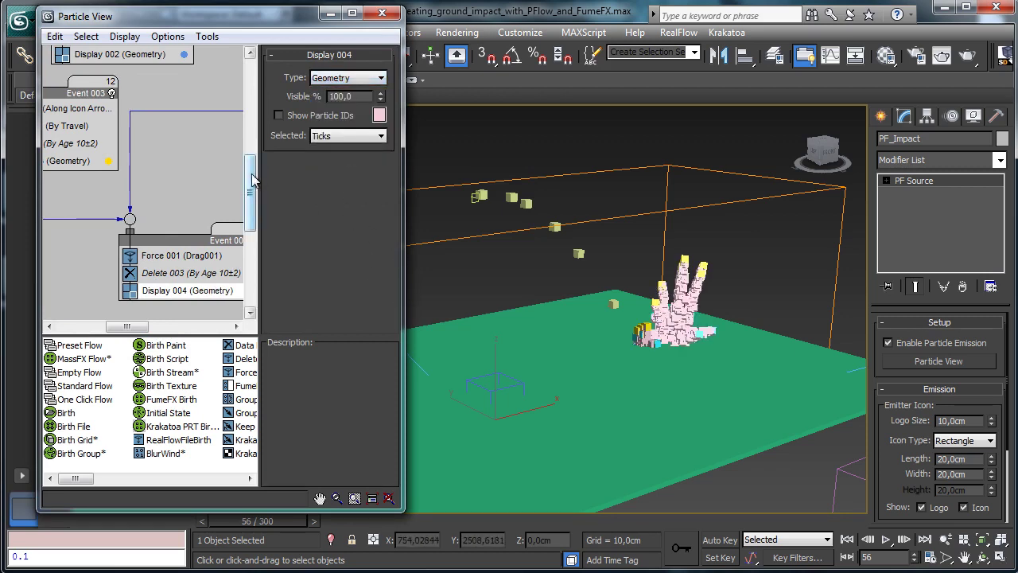
Turn the Scale 001 operator in Event 002 back on and scrub the animation to frame 58.
left_click_drag(252, 182, 256, 129)
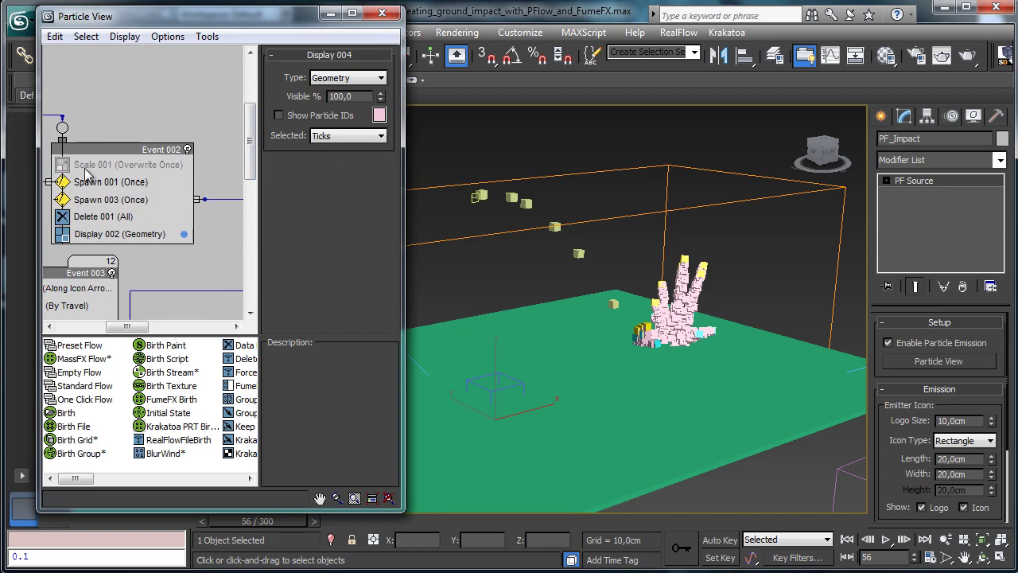
left_click_drag(86, 175, 159, 253)
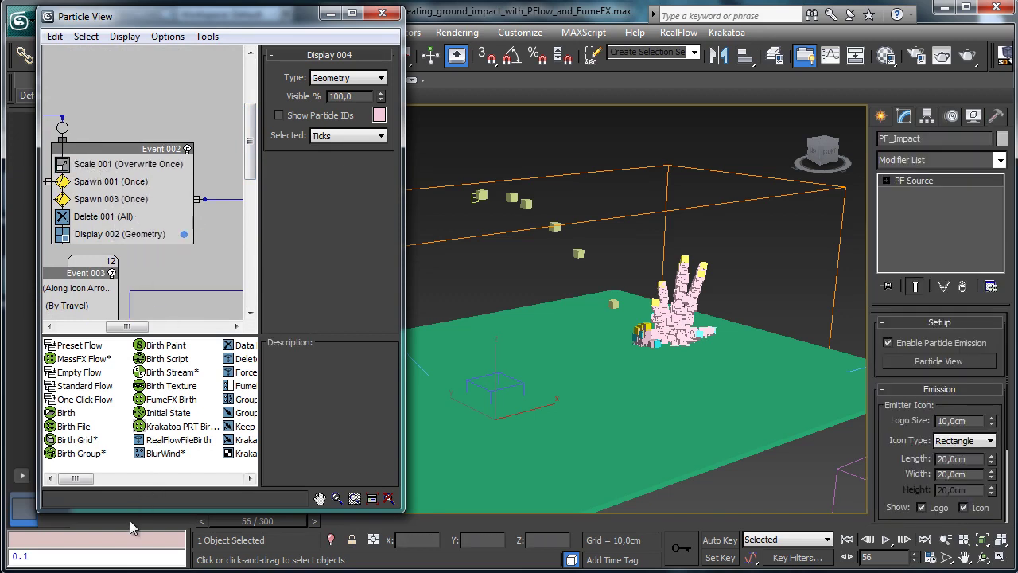
left_click_drag(130, 520, 261, 520)
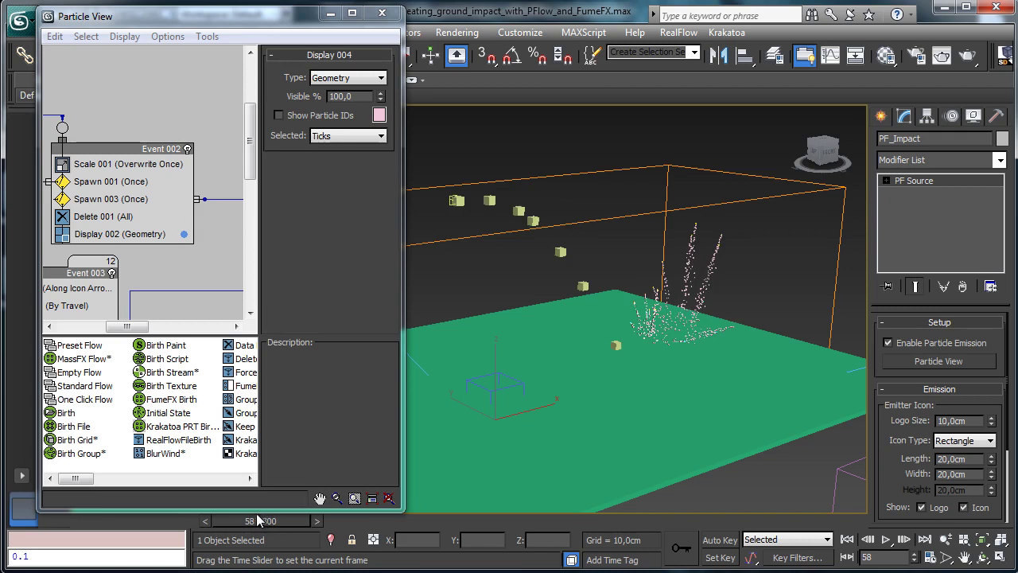
Set the Scale 001 operator in Event 002 to a 45% scale factor with 35% scale variation.
left_click(140, 167)
double_click(350, 107)
type("3")
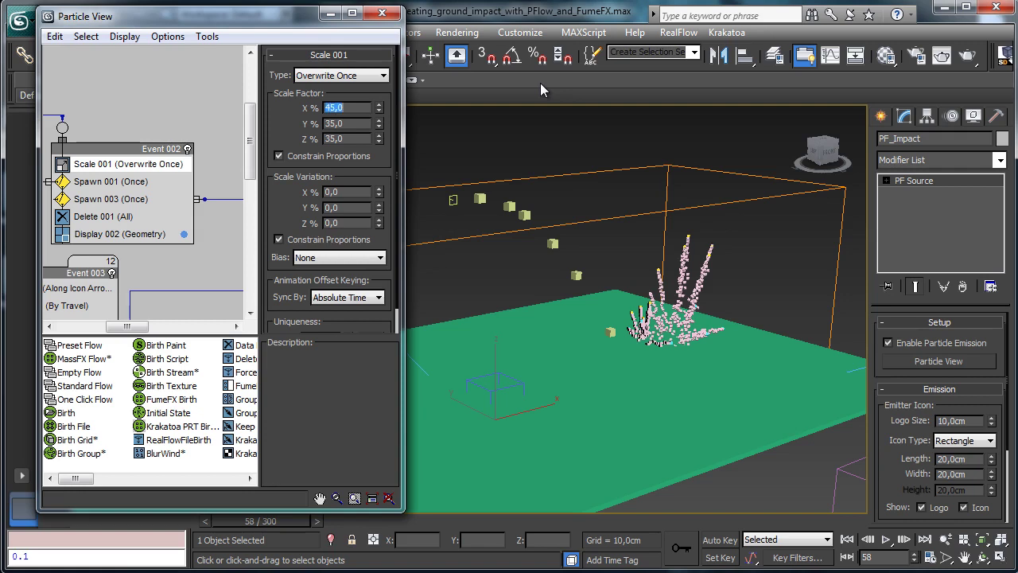
key("Return")
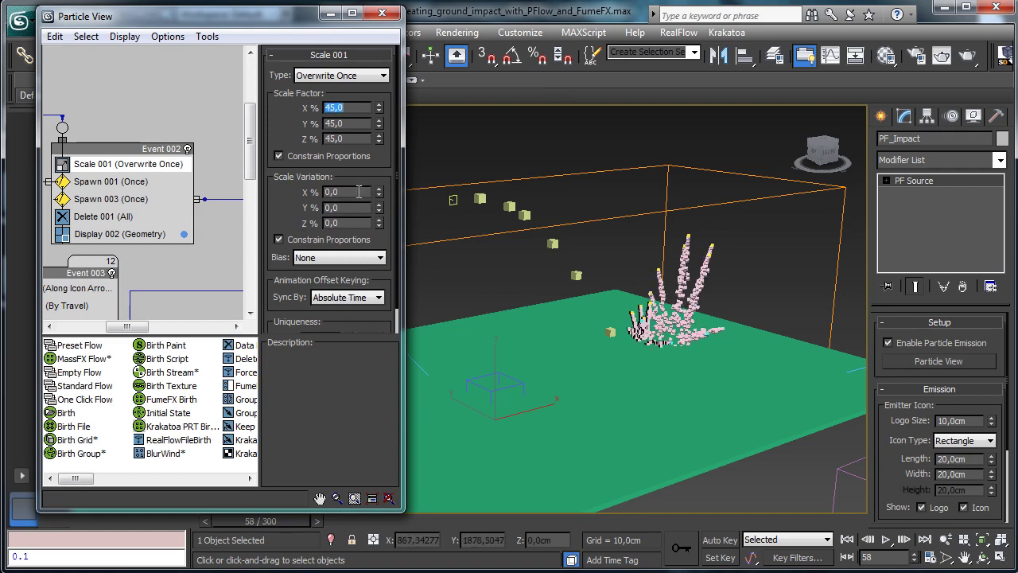
left_click(359, 191)
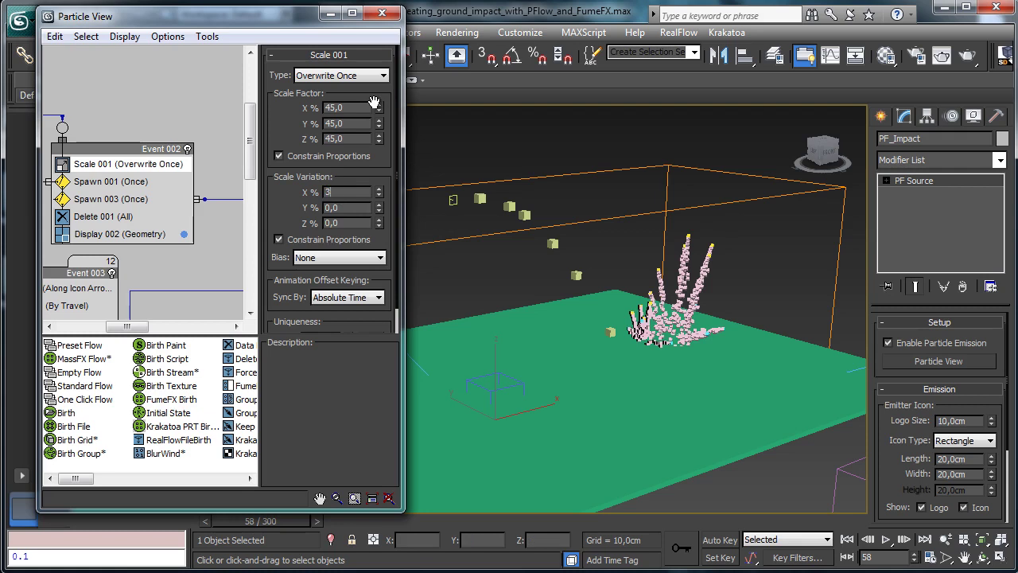
key("Return")
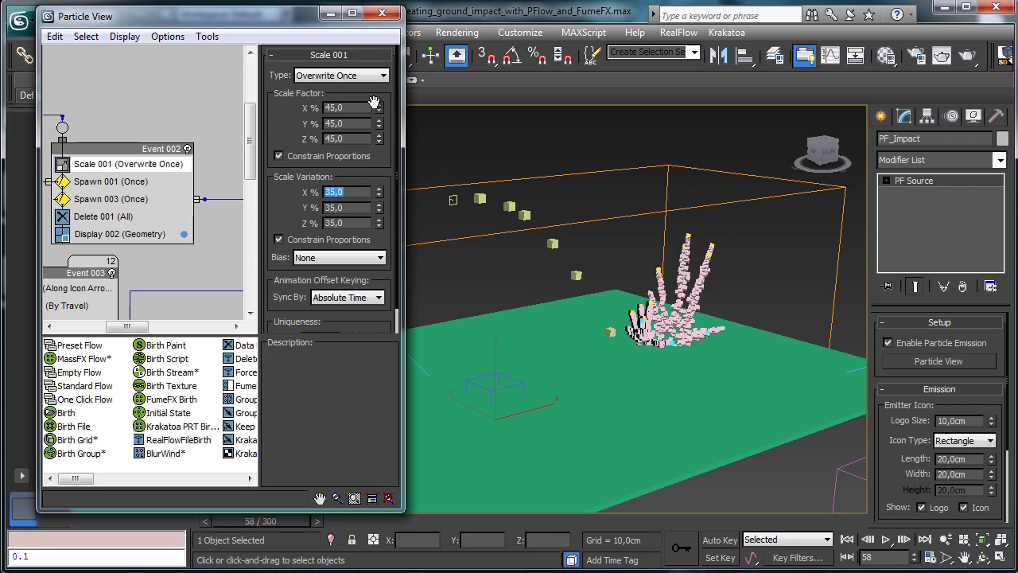
Review the Spawn 001 and Speed 001 settings and set the Divergence of Spawn 002 in Event 003 to 20.
left_click(119, 181)
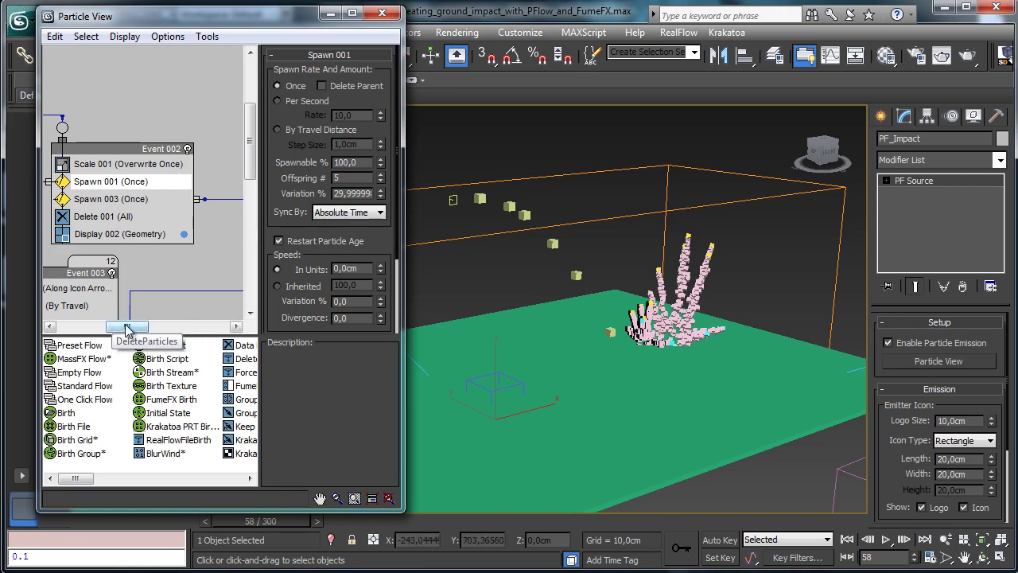
left_click_drag(125, 327, 104, 329)
scroll(225, 133, "down", 3)
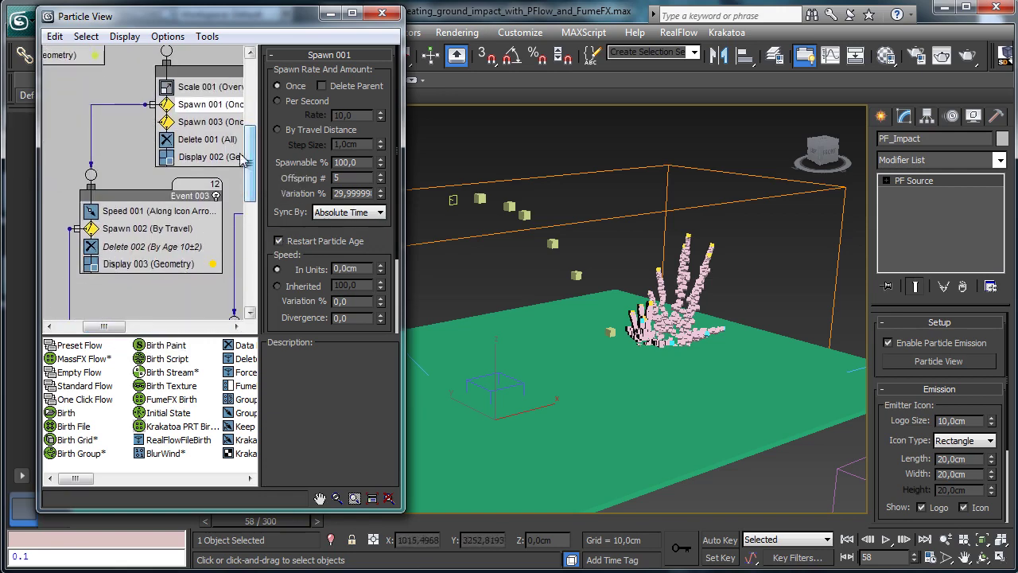
left_click(139, 212)
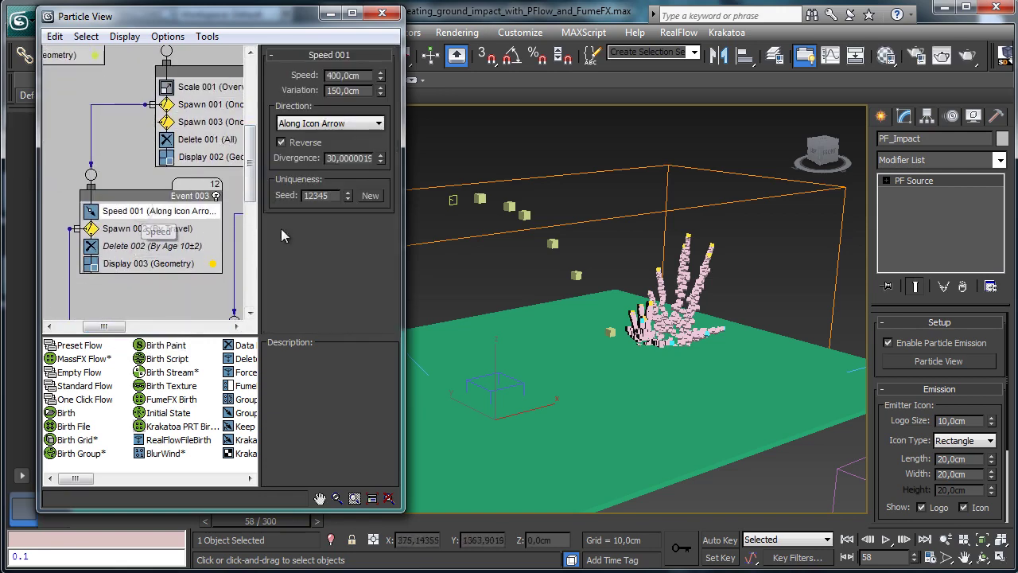
double_click(361, 160)
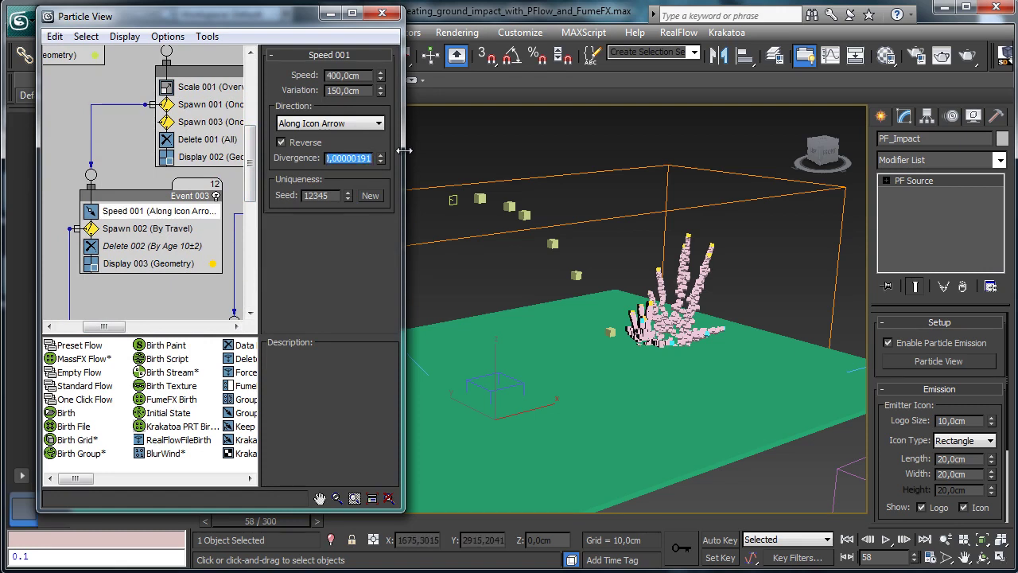
left_click(119, 229)
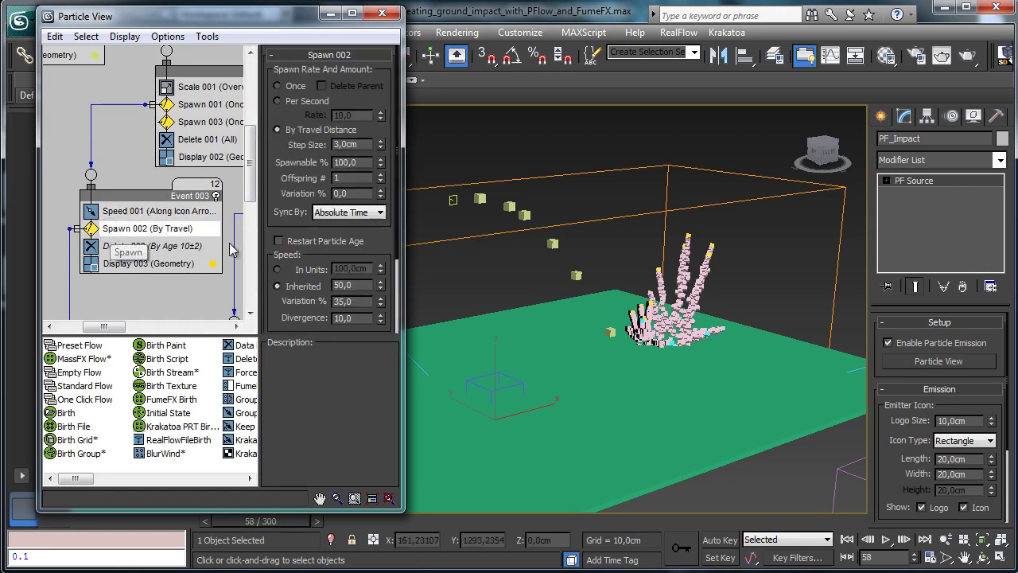
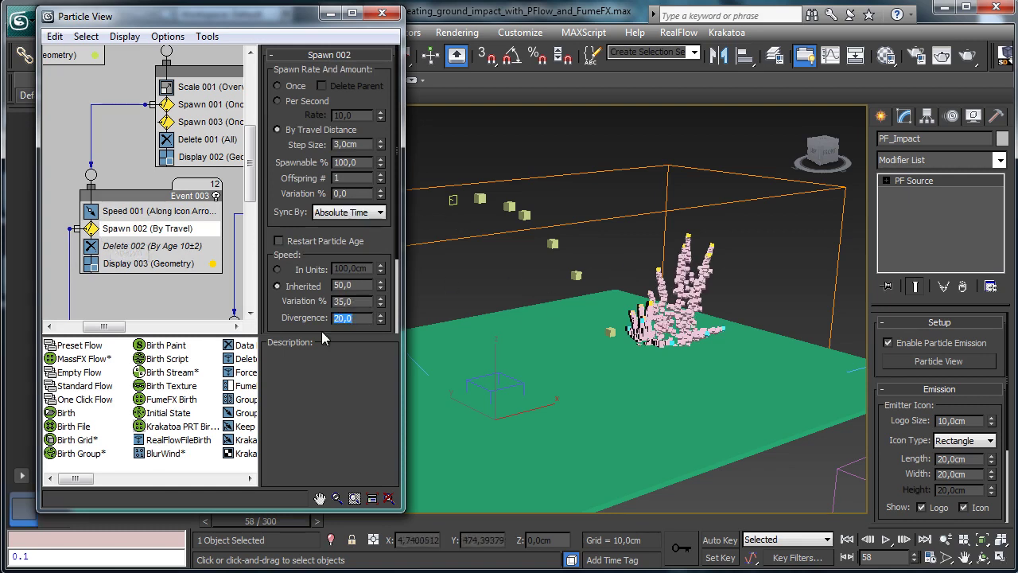
Set the Divergence of Spawn 004 in Event 005 to 60 and scrub the animation to frame 96 and back to frame 0.
left_click(191, 326)
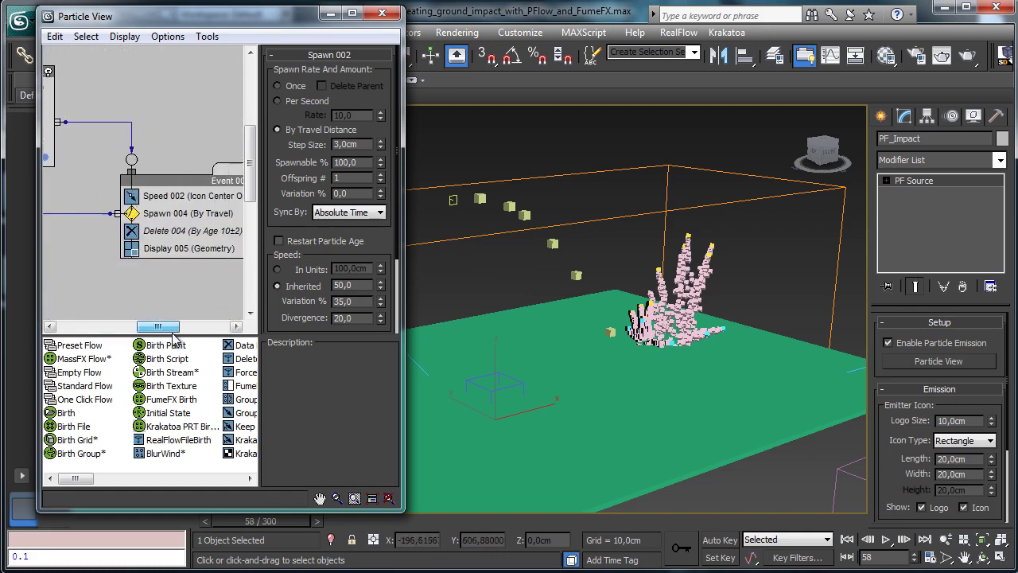
left_click(191, 213)
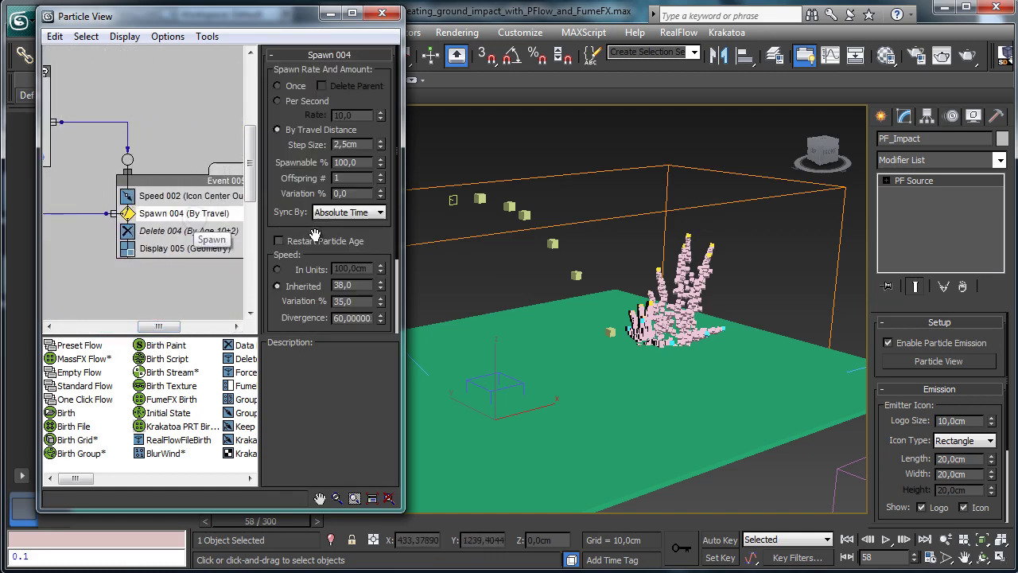
double_click(358, 319)
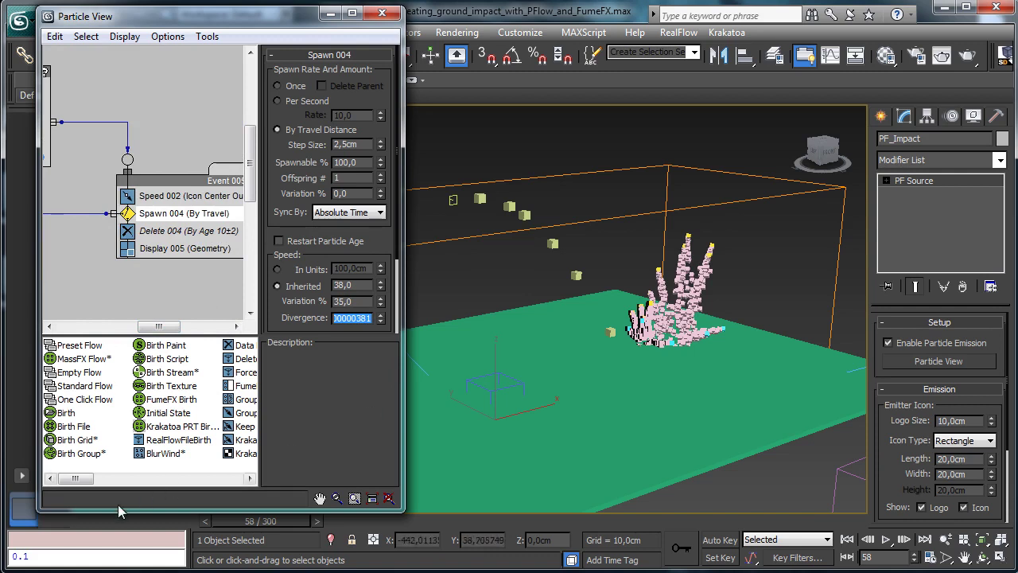
type("60")
key("Return")
left_click_drag(125, 523, 325, 484)
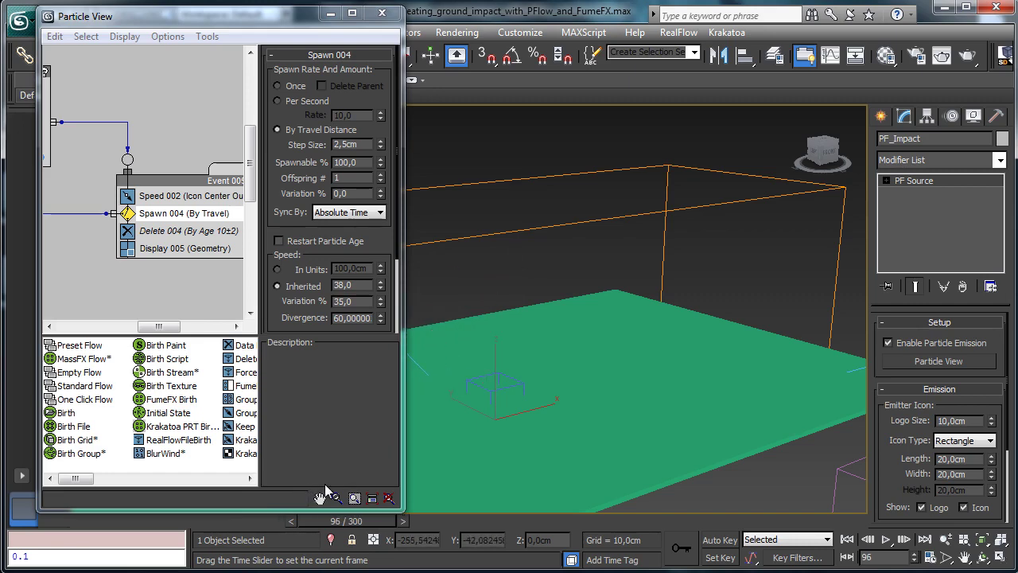
left_click(92, 519)
Close Particle View, select the FumeFX001 container and start its default simulation.
left_click_drag(269, 25, 276, 115)
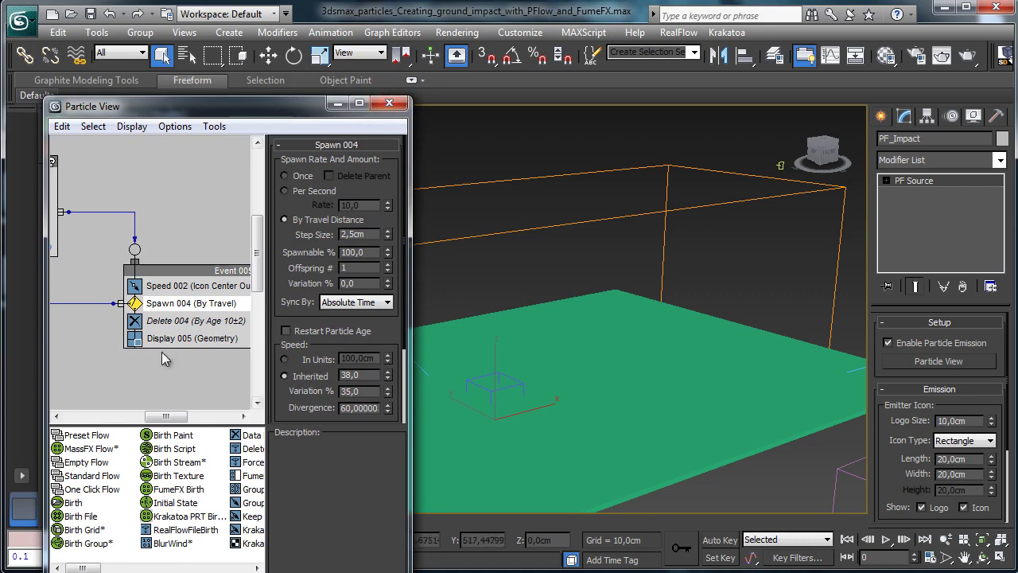
left_click(253, 203)
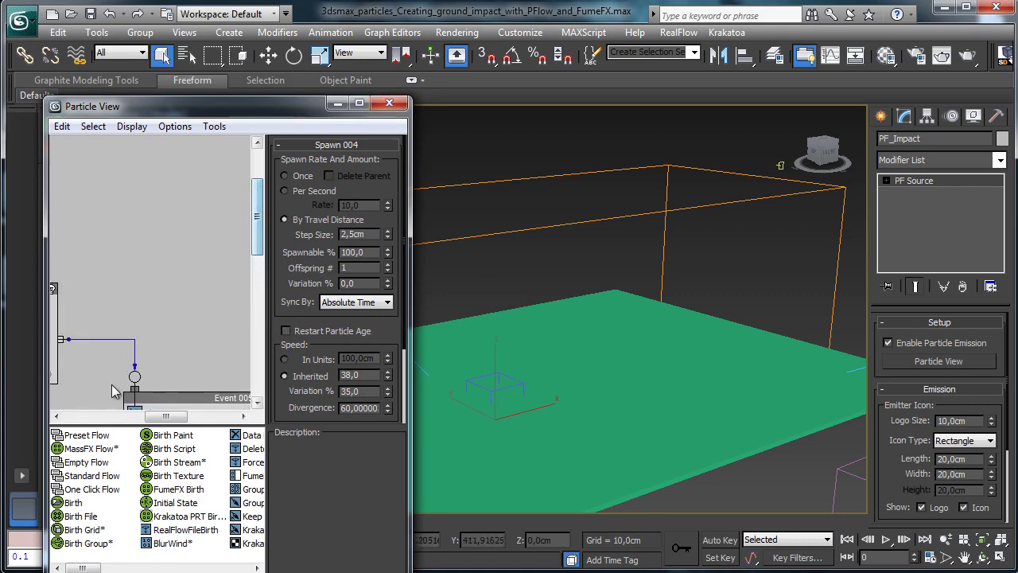
left_click_drag(159, 416, 73, 407)
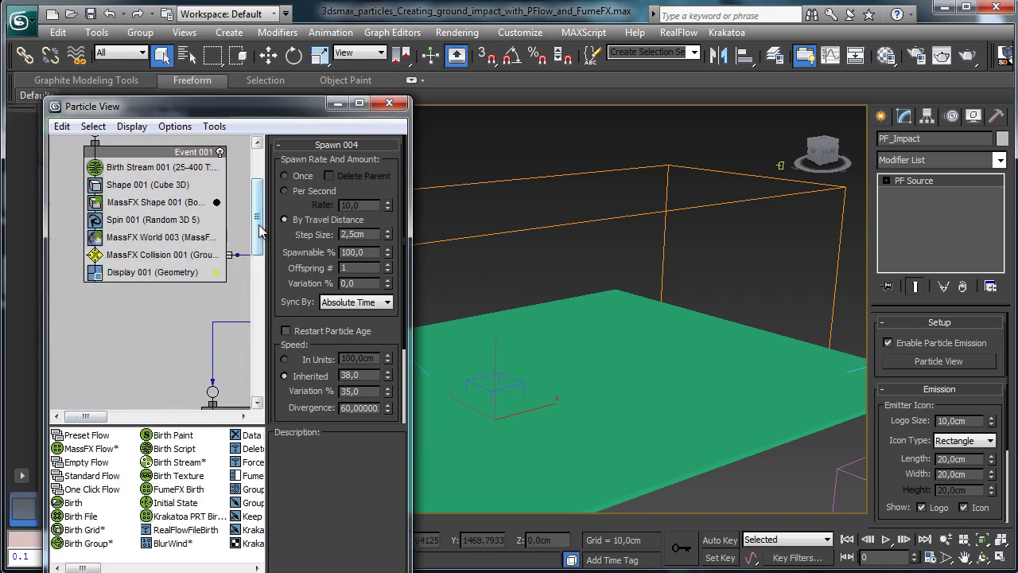
left_click_drag(258, 210, 258, 181)
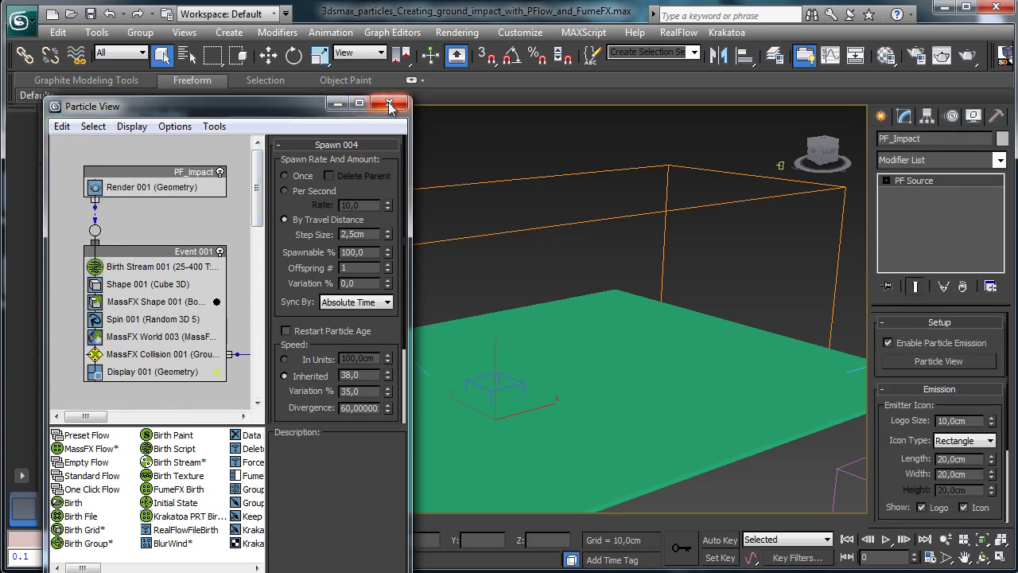
left_click(389, 104)
left_click(665, 164)
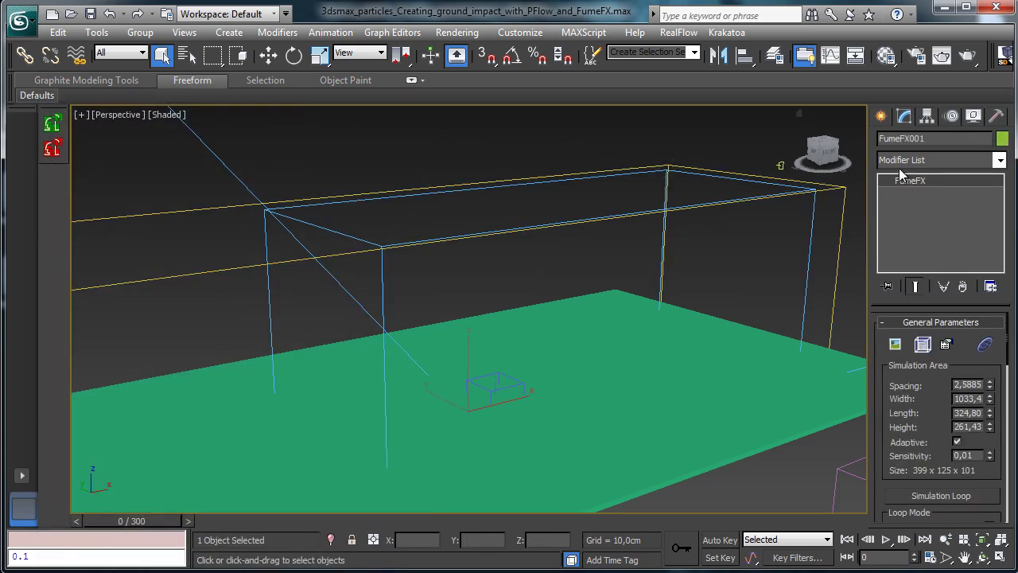
left_click(922, 344)
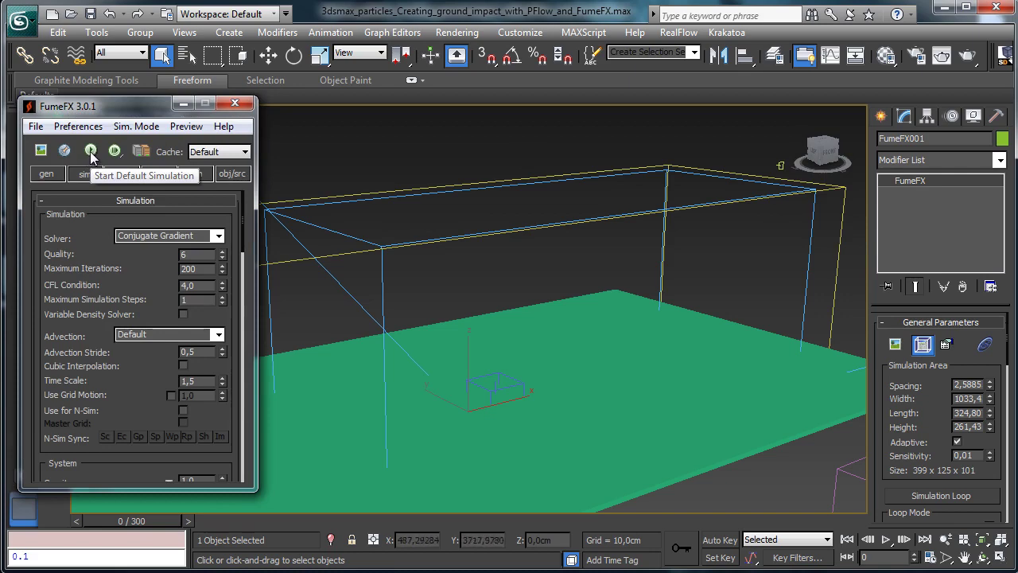
left_click(93, 154)
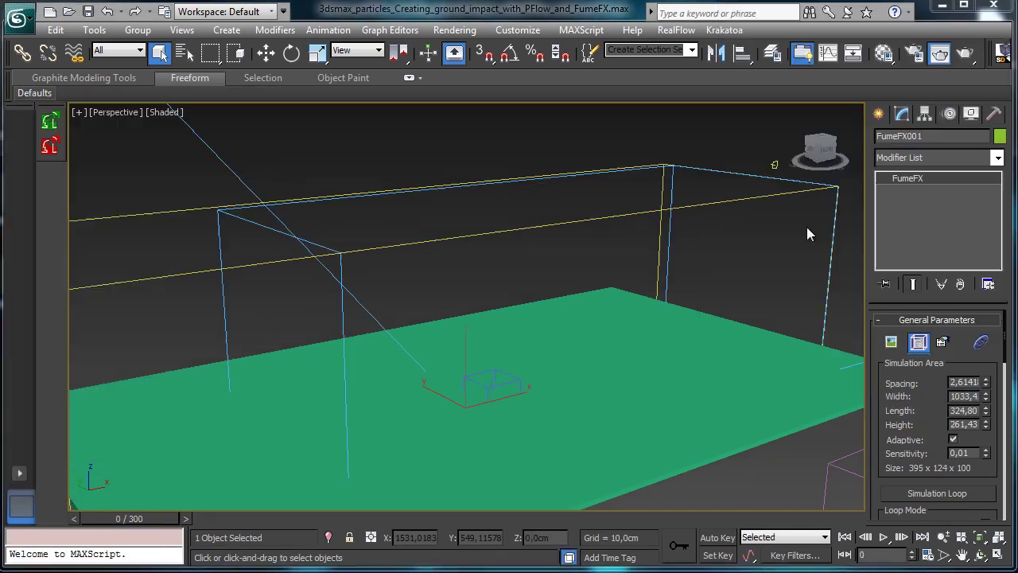
Copy the Scale 001 operator from Event 002 and place the copy above the Drag001 force in Event 004.
left_click(919, 342)
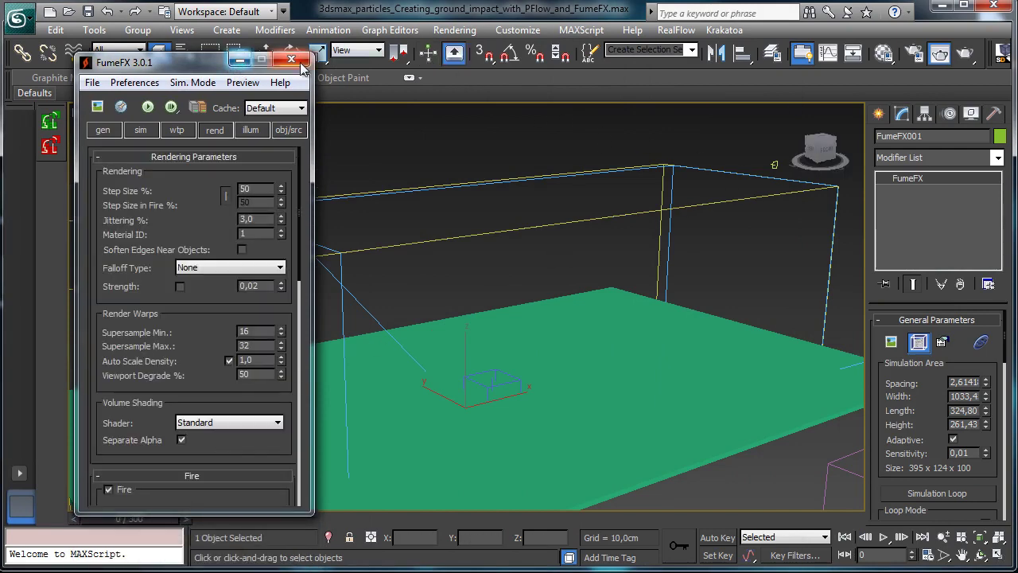
left_click(238, 61)
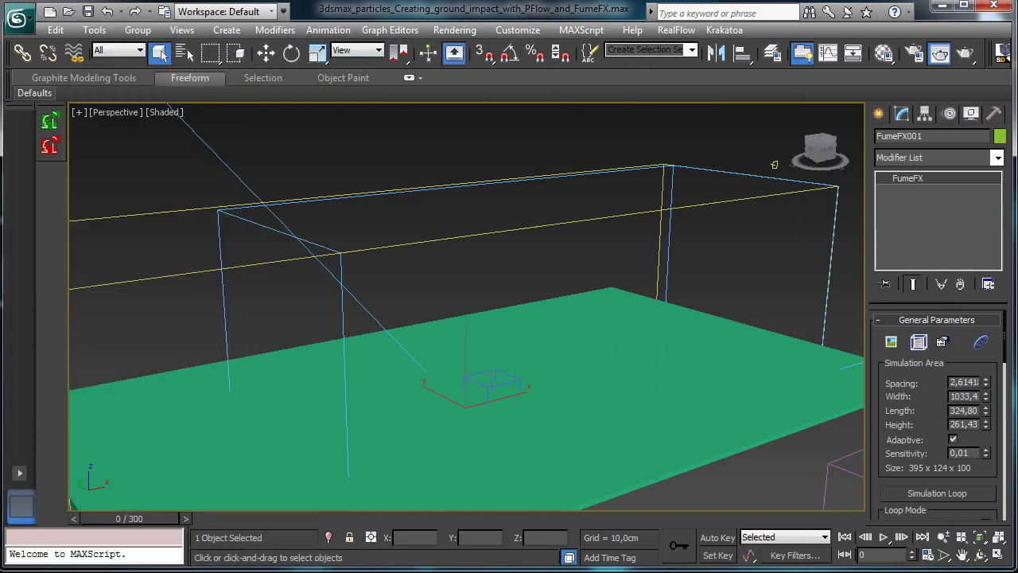
key("6")
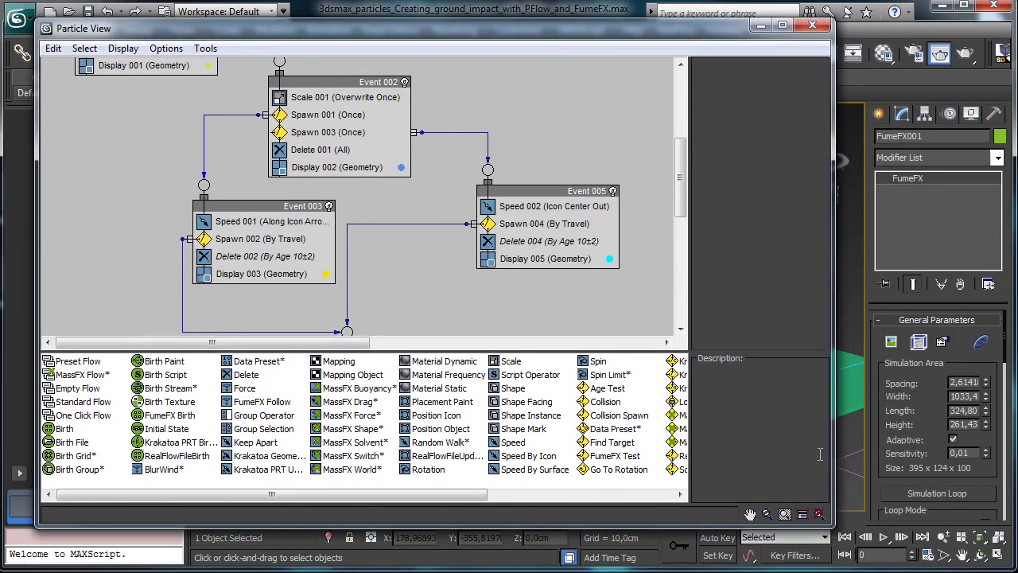
mouse_move(681, 157)
left_mouse_down()
mouse_move(679, 130)
mouse_move(684, 214)
mouse_move(689, 159)
left_mouse_up()
left_click(334, 127)
right_click(336, 130)
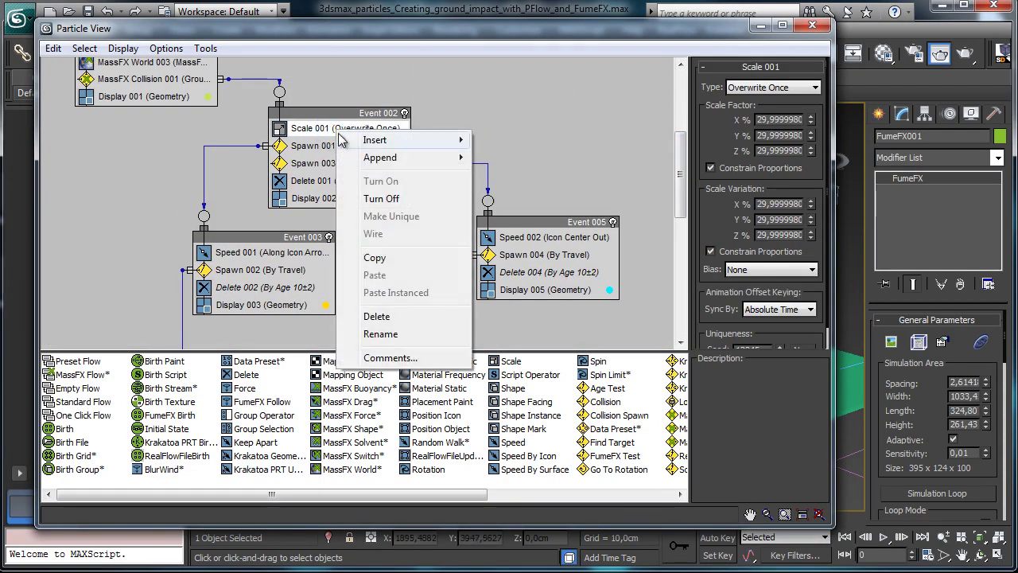
left_click(372, 259)
scroll(381, 255, "down", 5)
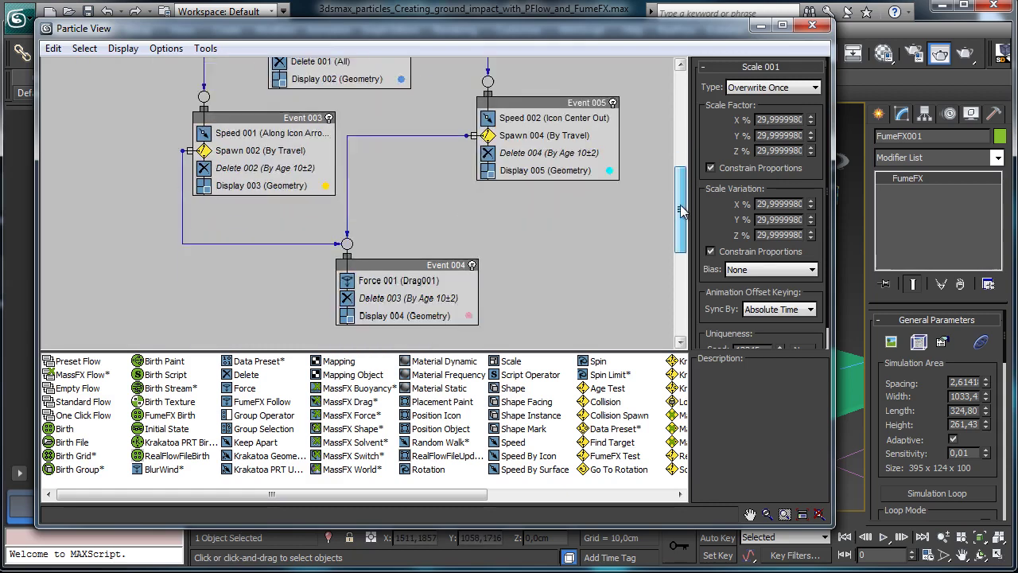
right_click(382, 243)
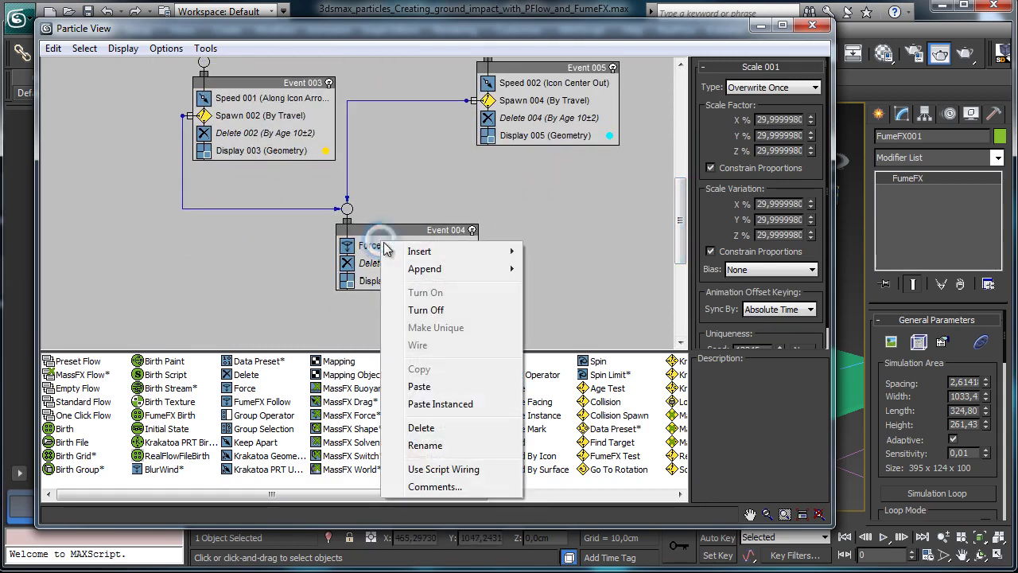
left_click(415, 384)
left_click_drag(408, 267, 448, 245)
left_click(447, 245)
Set the scale factor of Scale 002 in Event 004 to 10% and scrub the animation to frame 106 with Particle View closed.
double_click(780, 119)
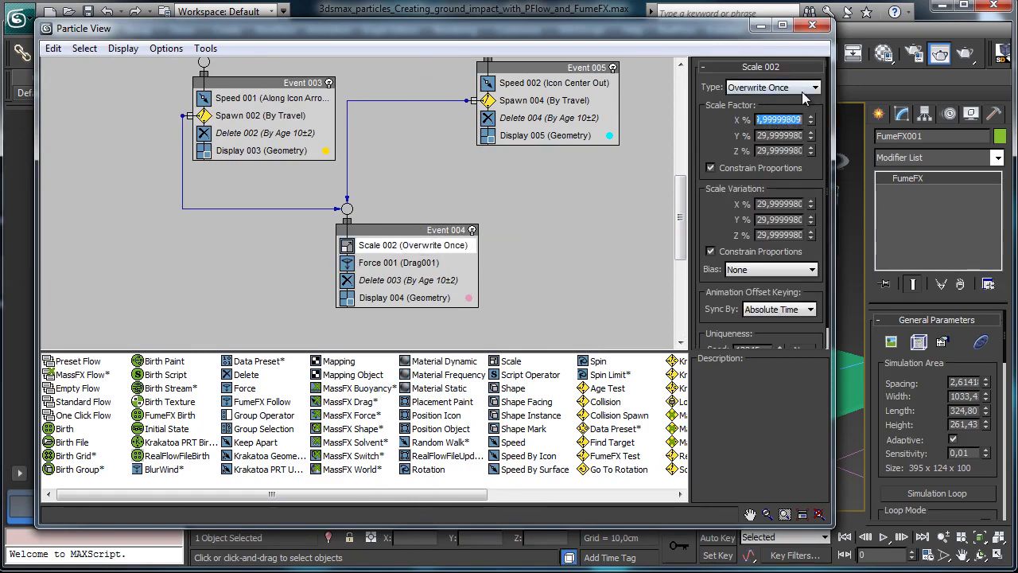
type("10")
key("Return")
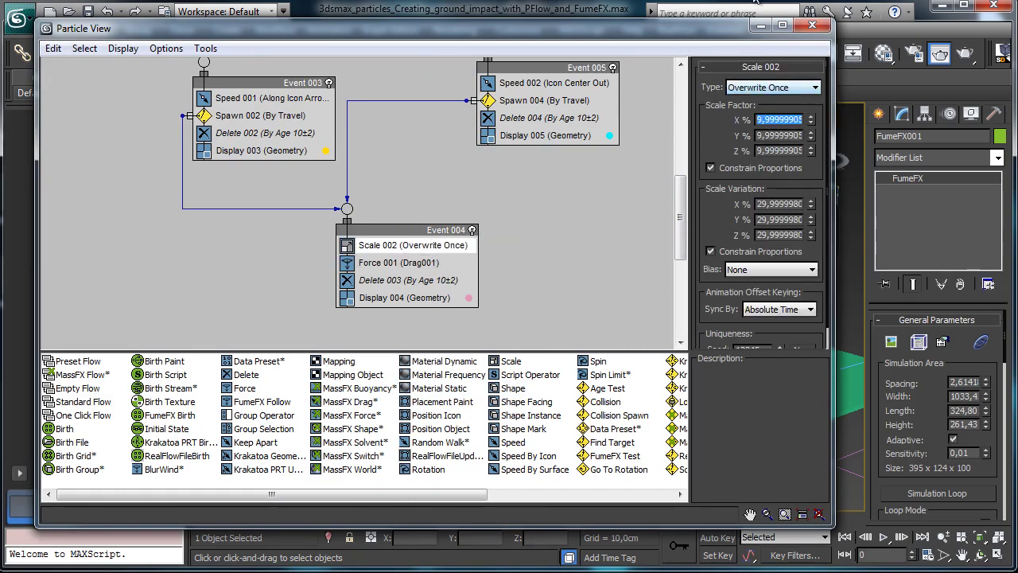
left_click(812, 24)
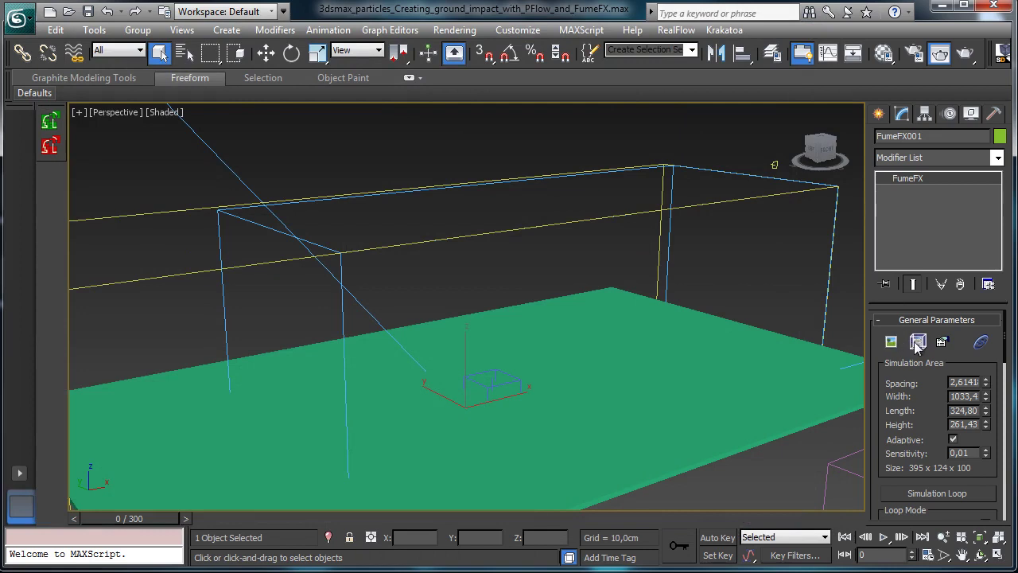
left_click_drag(123, 519, 363, 513)
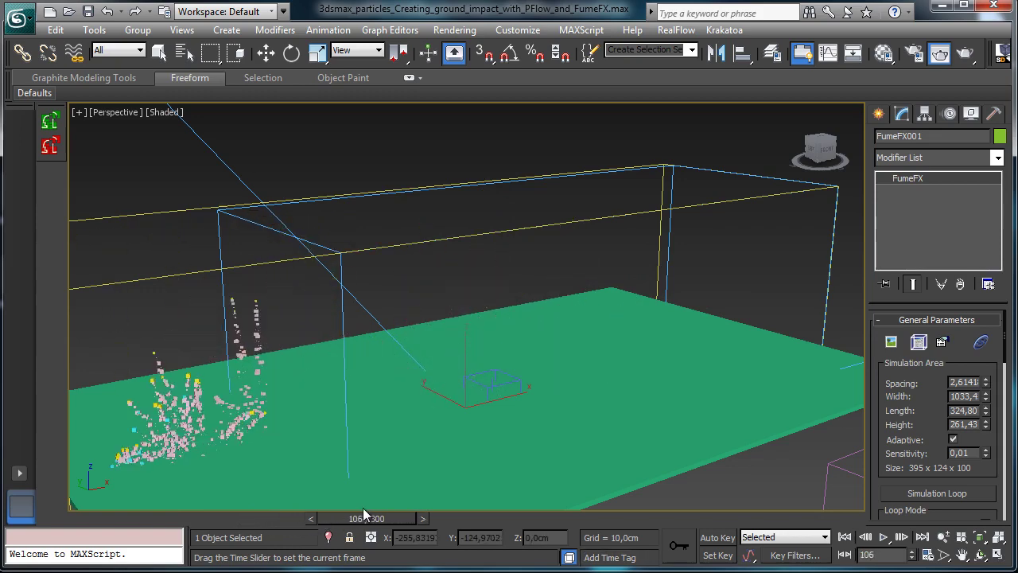
Return to frame 0, save the scene and open the simulation settings of FumeFX001.
left_click(107, 521)
left_click(87, 12)
left_click(919, 342)
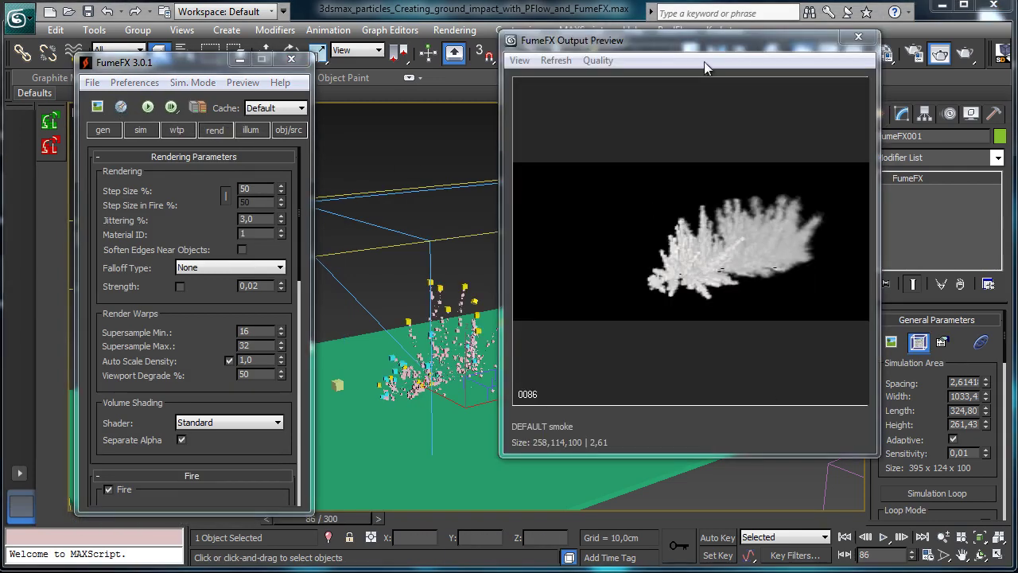
Select PF_Impact from the list of scene objects and open its Particle View.
left_click(181, 50)
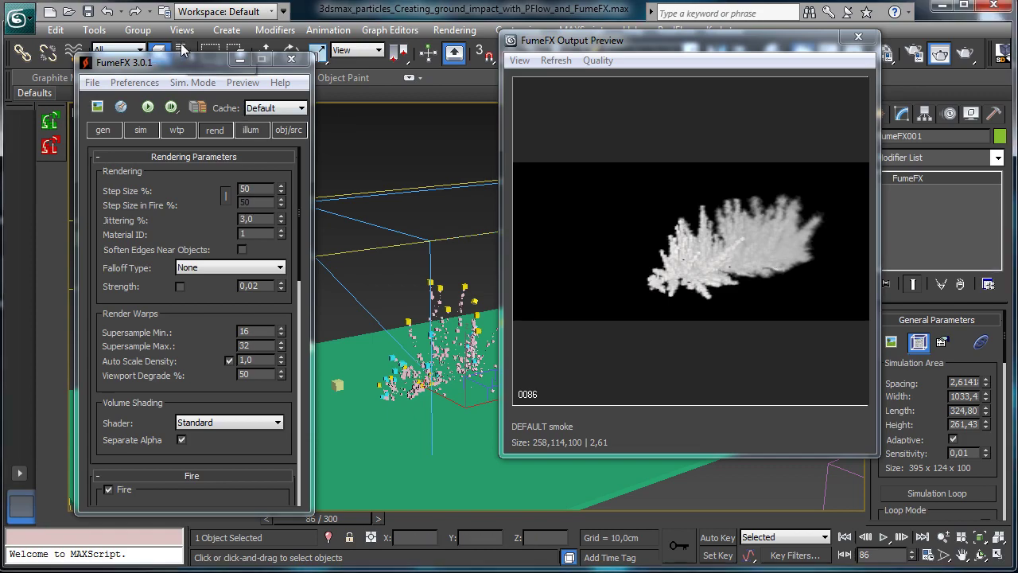
left_click(203, 344)
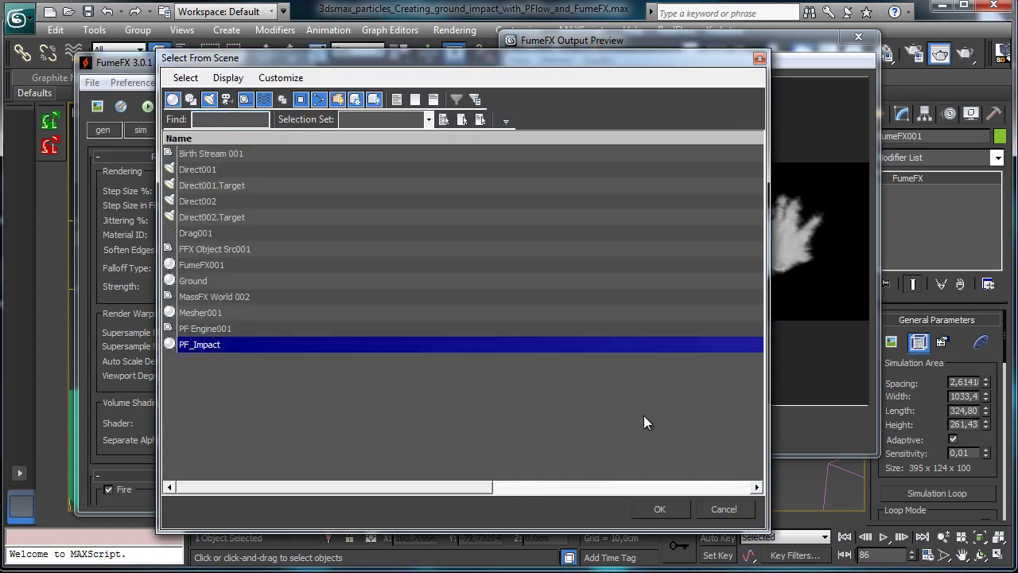
left_click(660, 510)
left_click(919, 360)
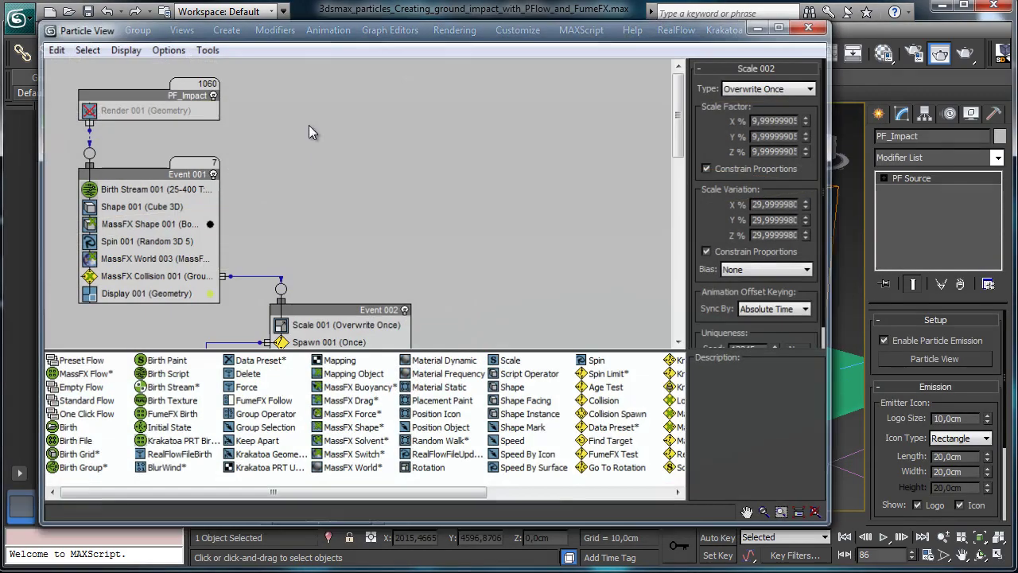
Minimize Particle View, select the FumeFX001 container with its settings showing, and render the perspective view at frame 57.
left_click(761, 26)
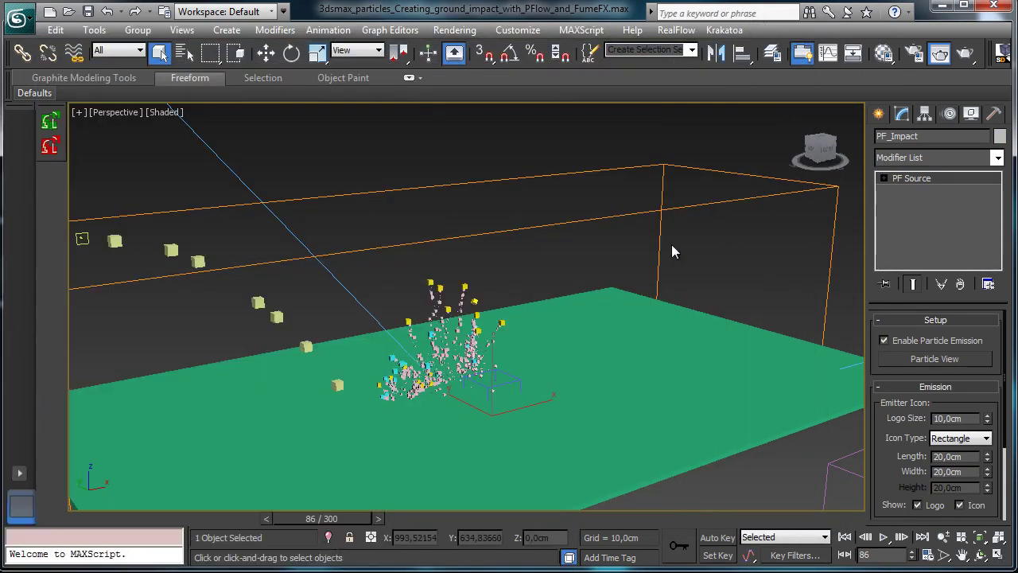
left_click(775, 192)
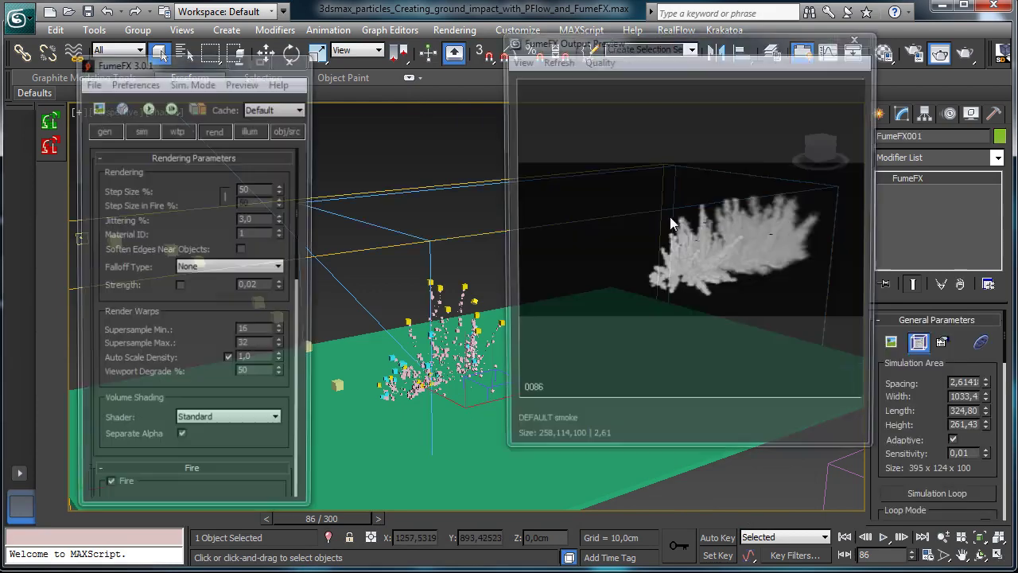
left_click_drag(105, 527, 332, 506)
left_click_drag(88, 523, 215, 523)
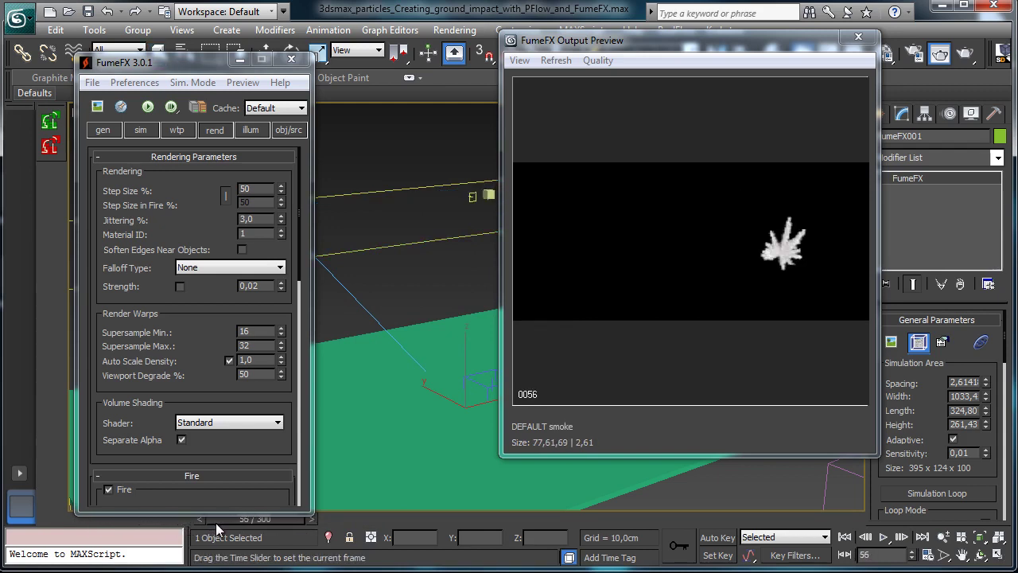
left_click(965, 53)
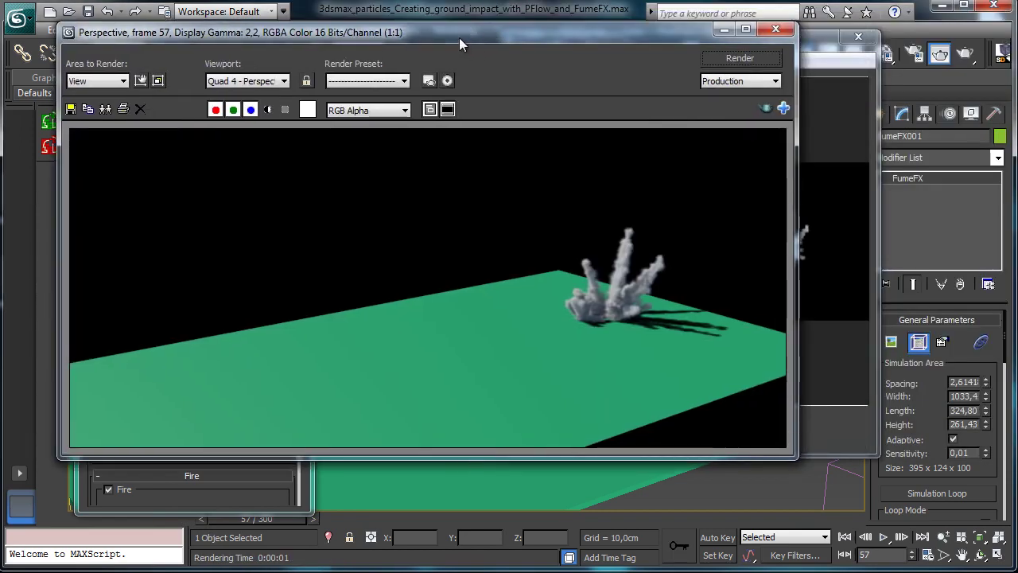
left_click(724, 31)
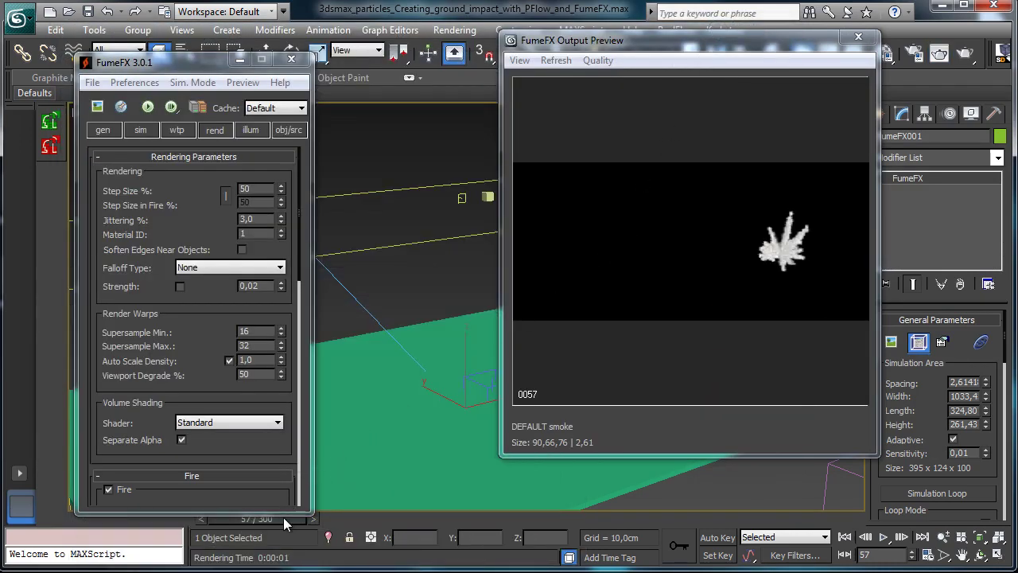
Move the animation to frame 74 and make a test render of the smoke in the perspective view.
left_click_drag(285, 517, 323, 521)
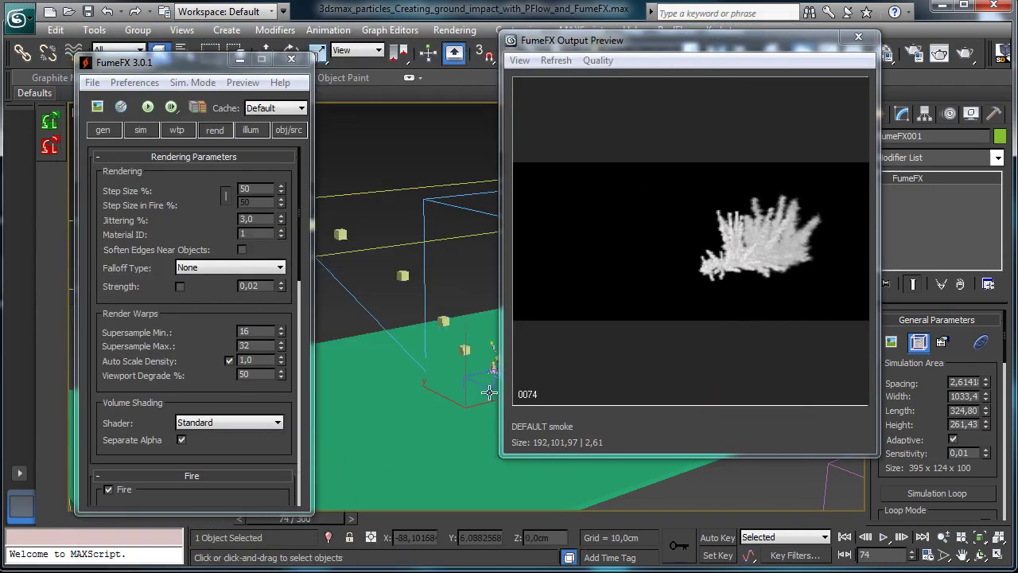
left_click(959, 54)
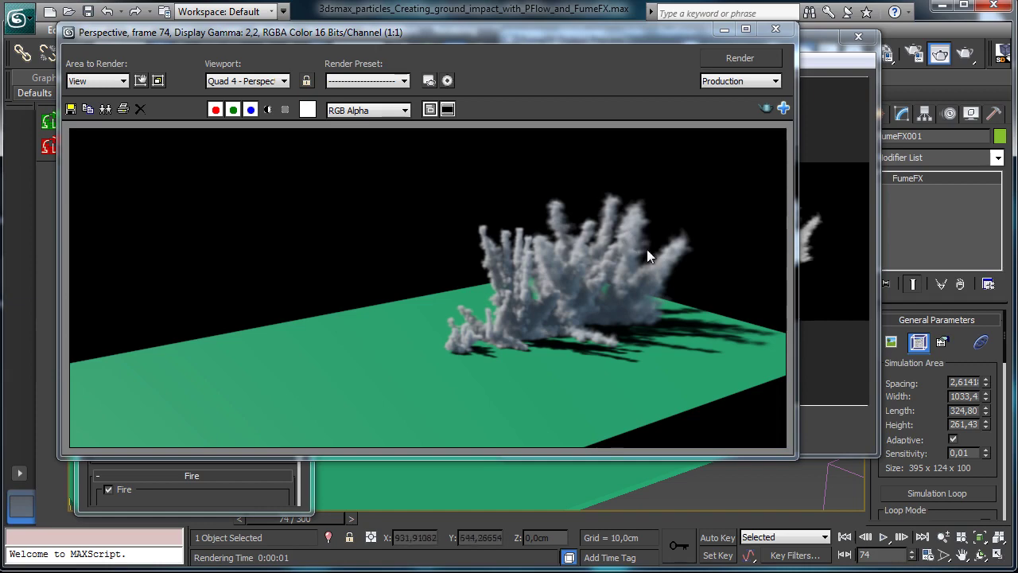
left_click(284, 498)
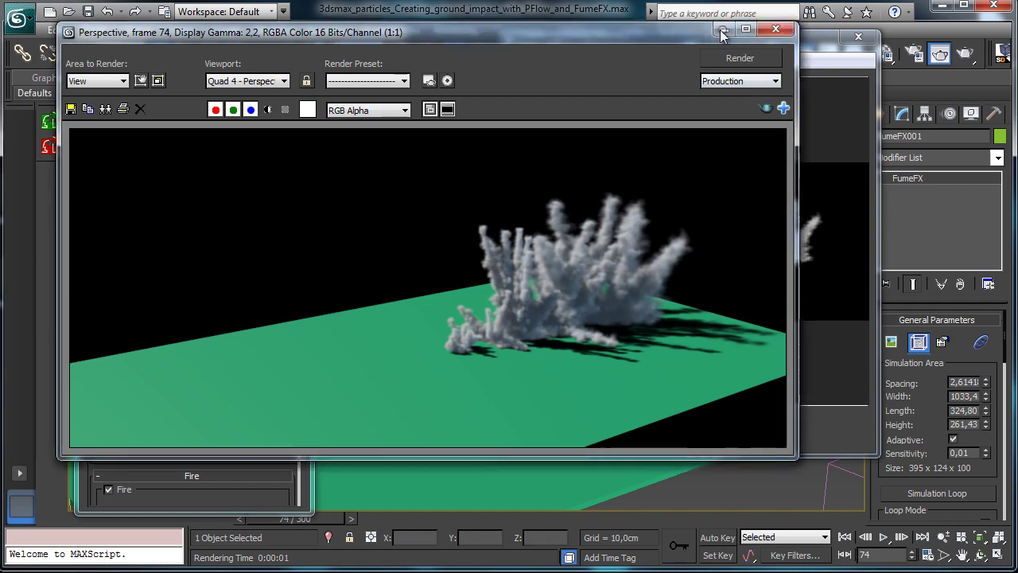
Render the smoke at frame 87 and move the render window clear of the FumeFX settings.
left_click_drag(318, 518, 350, 515)
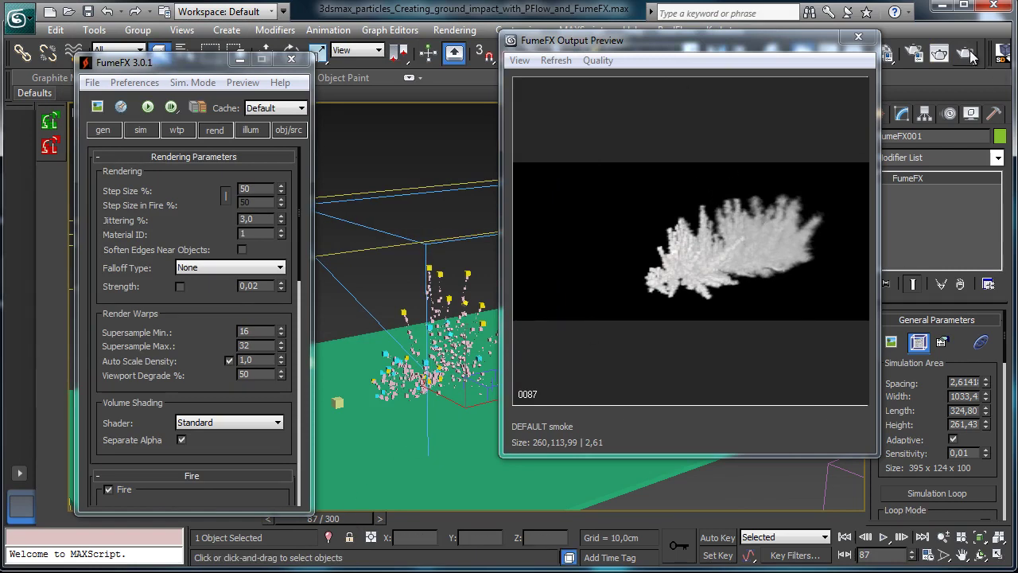
left_click(969, 54)
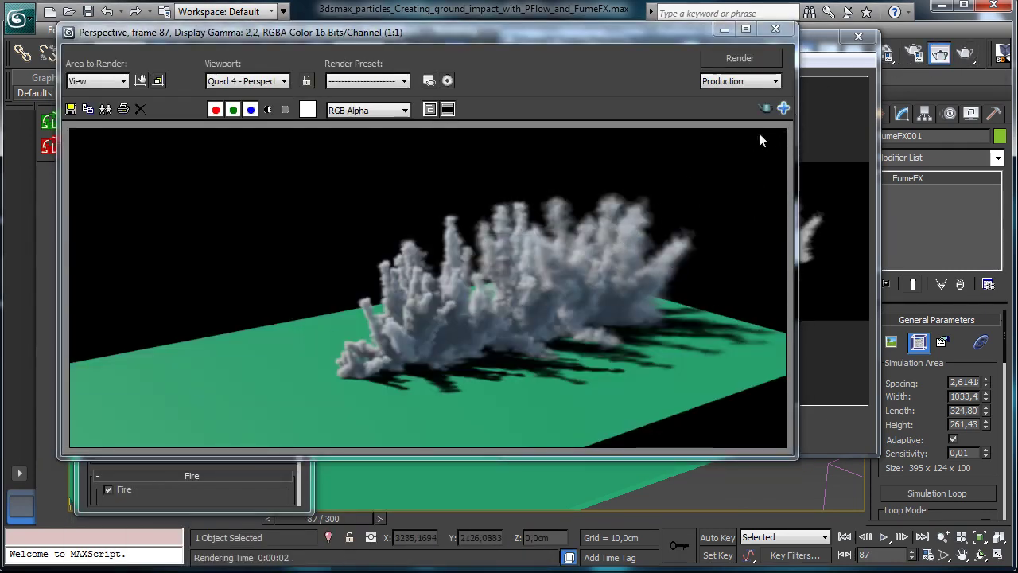
left_click_drag(645, 33, 869, 101)
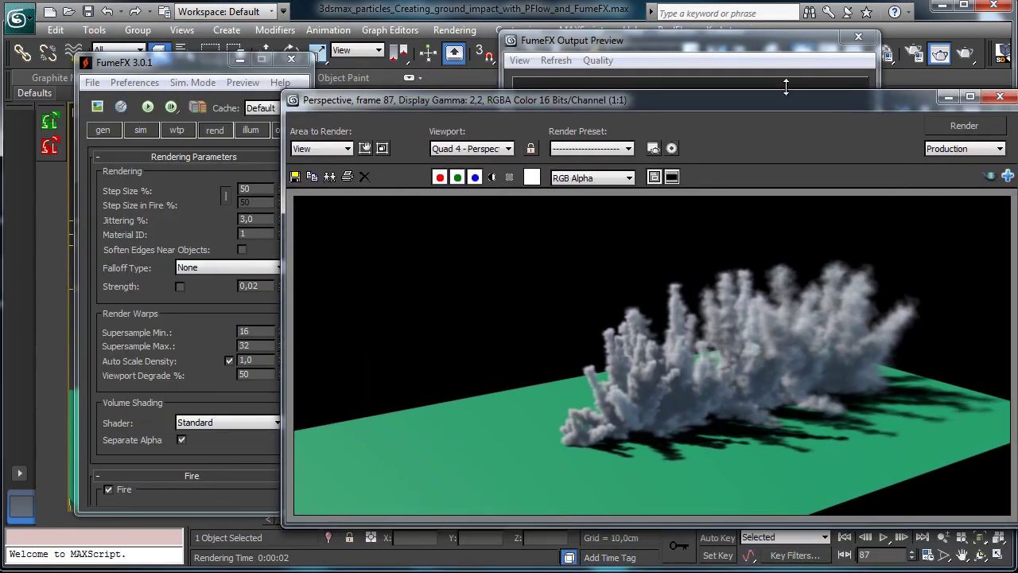
Set the FumeFX multiple scattering smoke strength to 0.15 in the illumination settings and rerender frame 87.
left_click(245, 70)
scroll(204, 205, "down", 5)
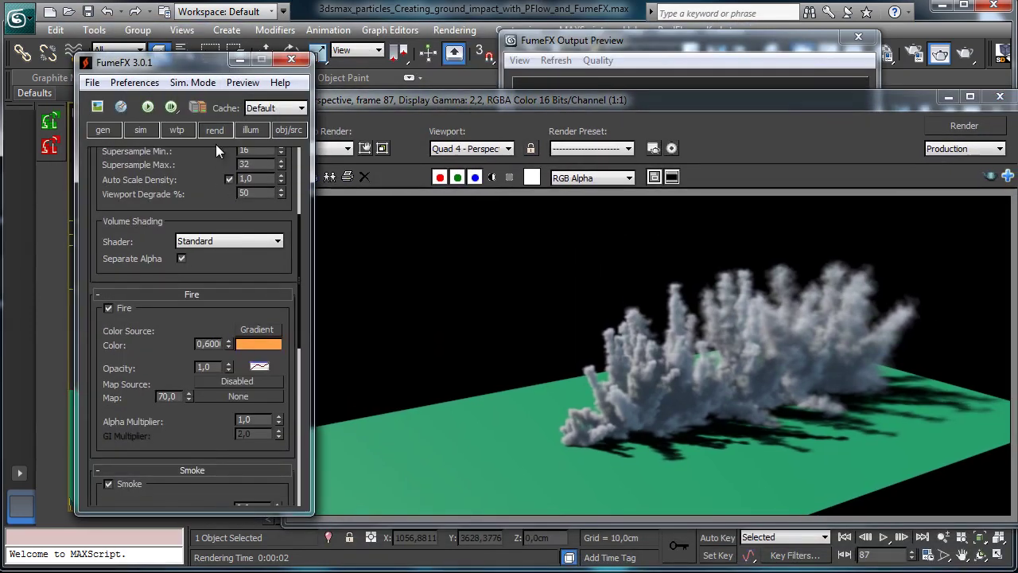
left_click(241, 130)
scroll(204, 240, "down", 1)
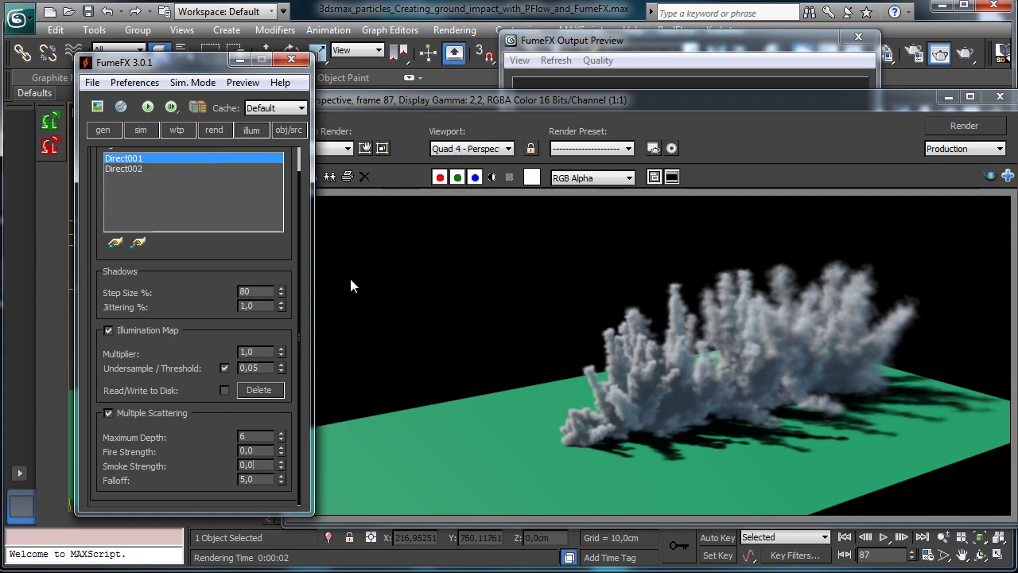
type("15")
key("Return")
left_click(964, 128)
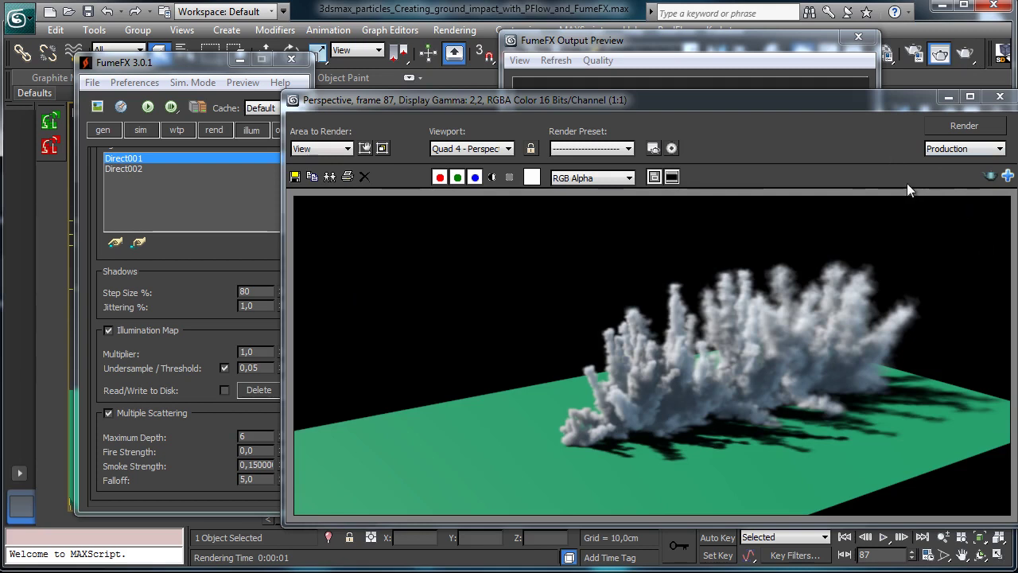
Set the FumeFX rendering step size to 25%.
left_click(195, 288)
left_click(215, 130)
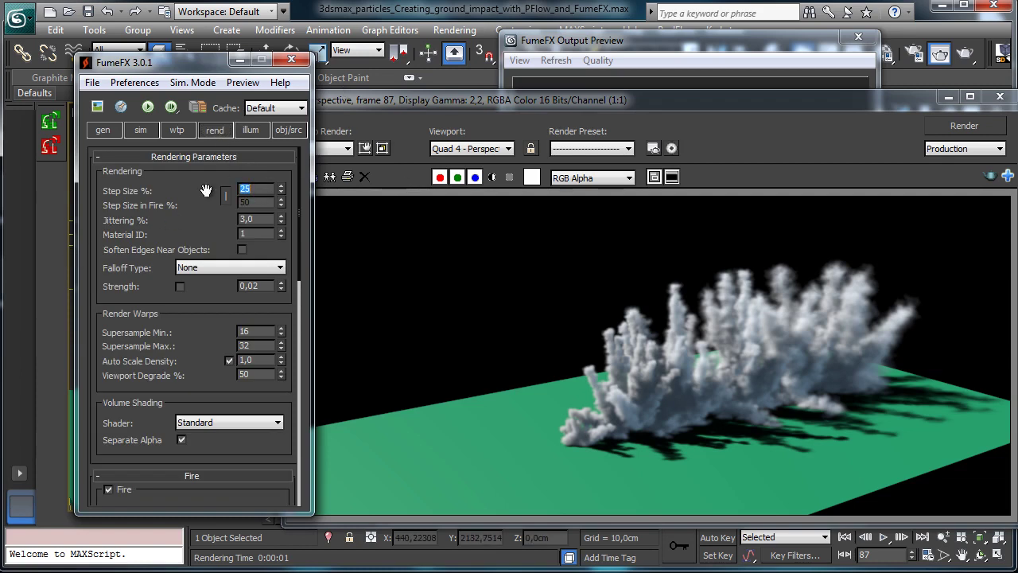
left_click(176, 129)
left_click(214, 130)
Try a smoke opacity of 3.0 in the FumeFX rendering settings and rerender frame 87.
scroll(220, 334, "down", 5)
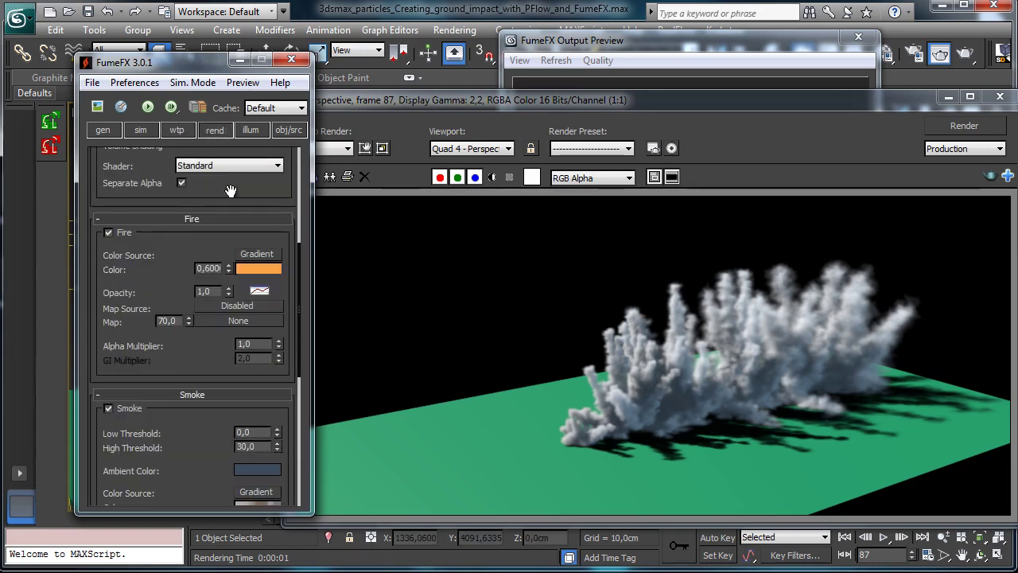
scroll(223, 348, "down", 5)
double_click(220, 353)
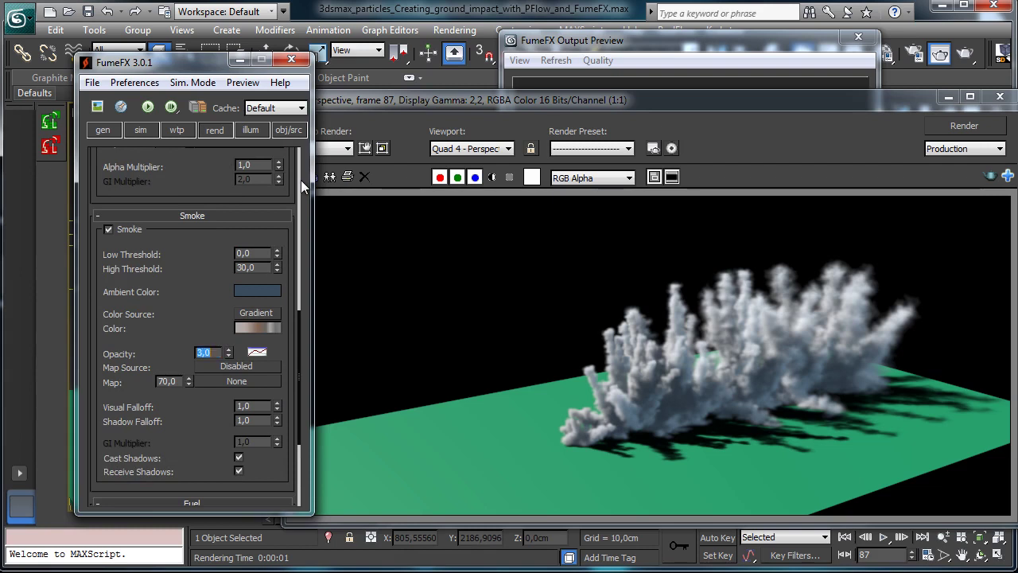
left_click(944, 127)
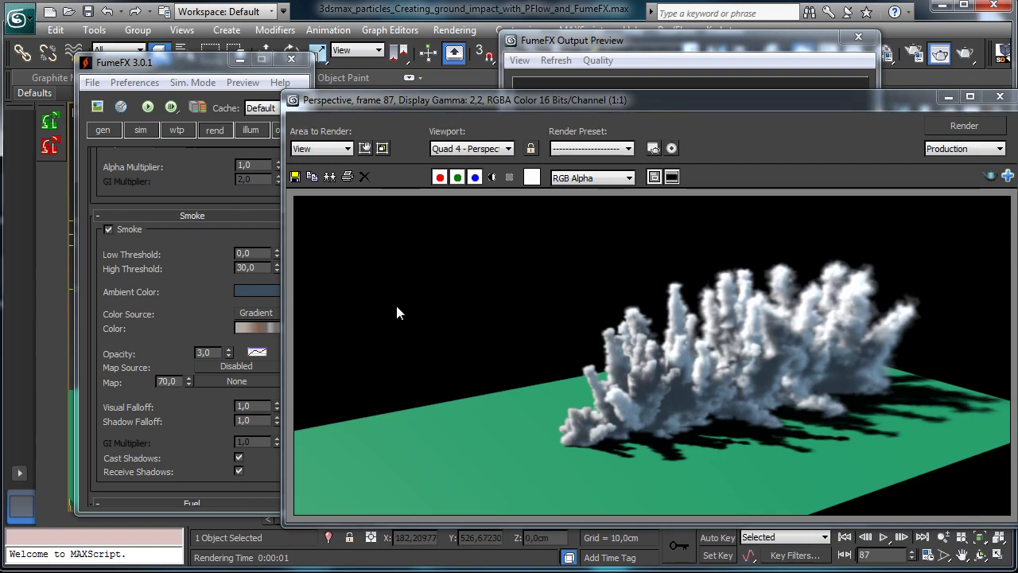
Set the smoke opacity to 0.5, rerender frame 87 and minimize the render and FumeFX windows.
left_click(213, 351)
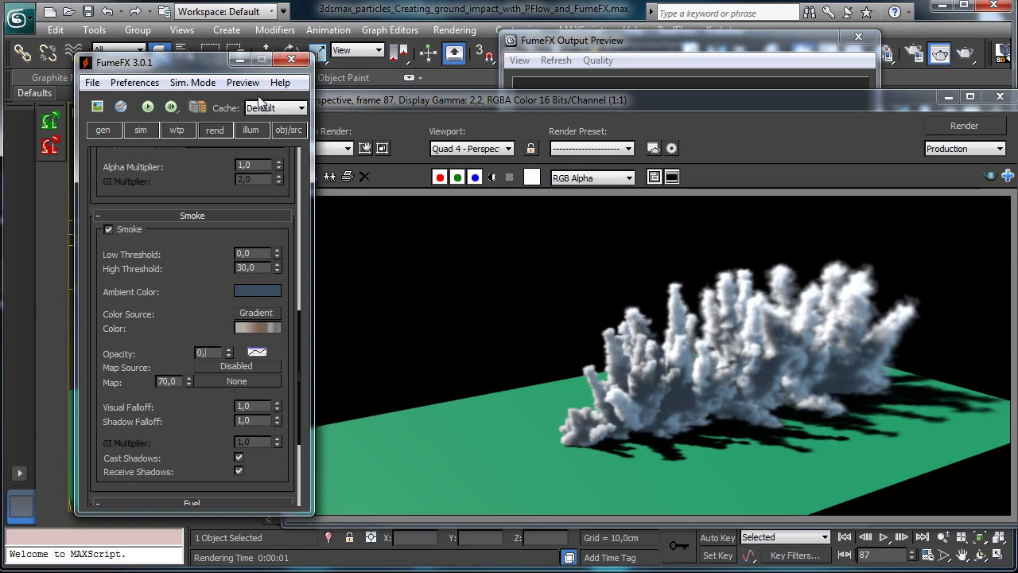
left_click(999, 124)
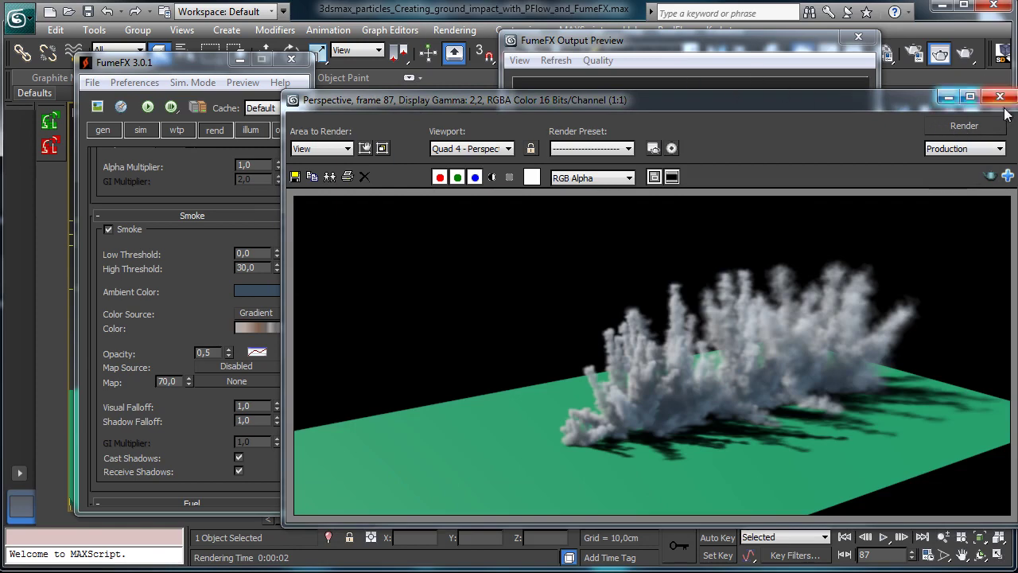
left_click(946, 97)
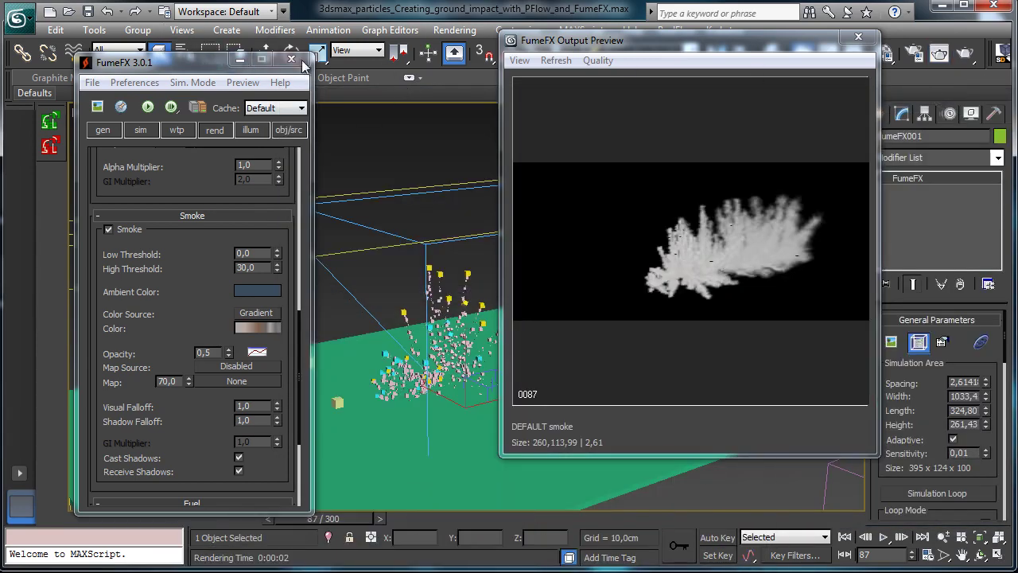
left_click(240, 59)
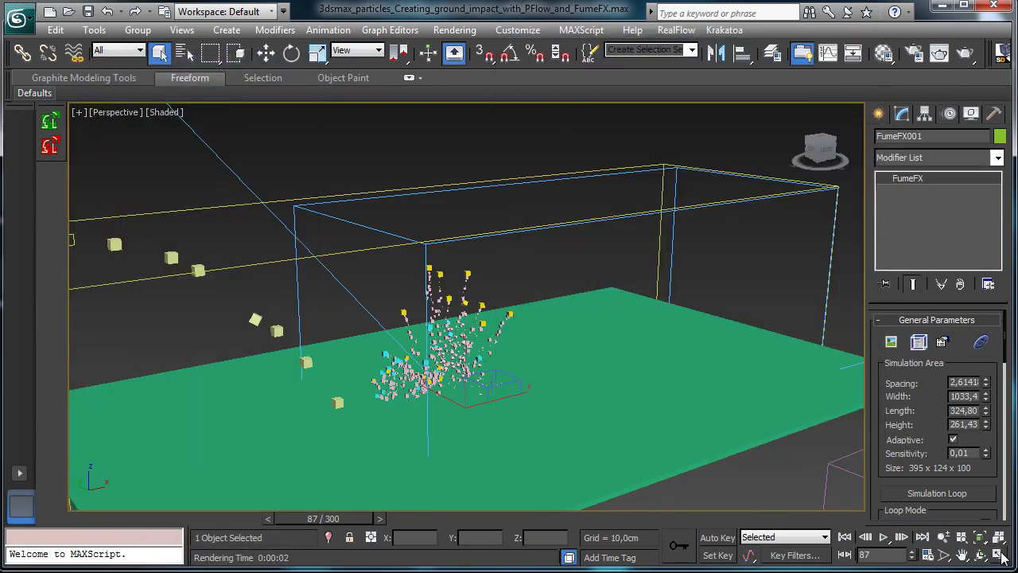
Show all four viewports, turn off the Direct002 light and render frame 87 without it.
left_click(1000, 555)
left_click(801, 156)
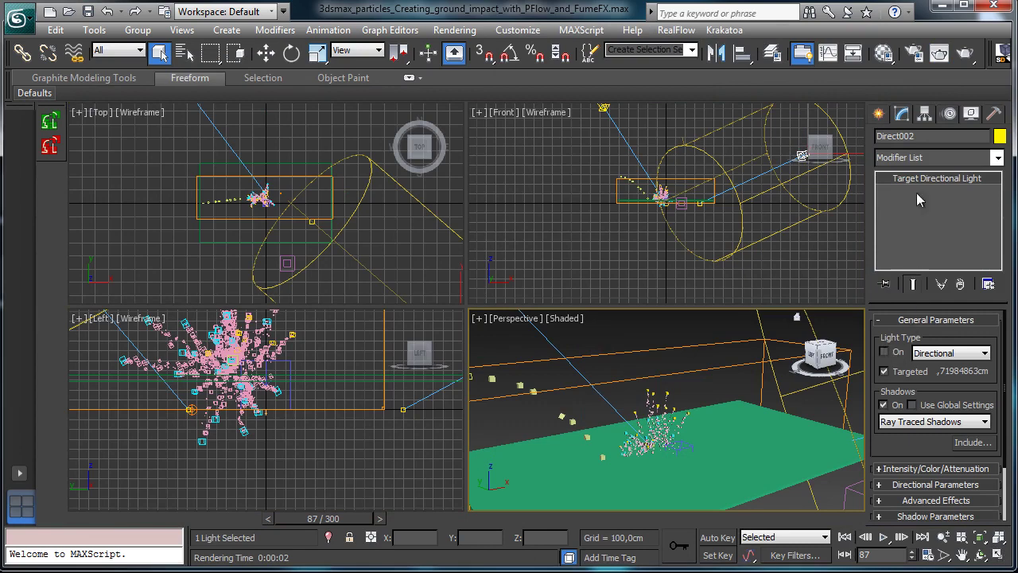
left_click(964, 56)
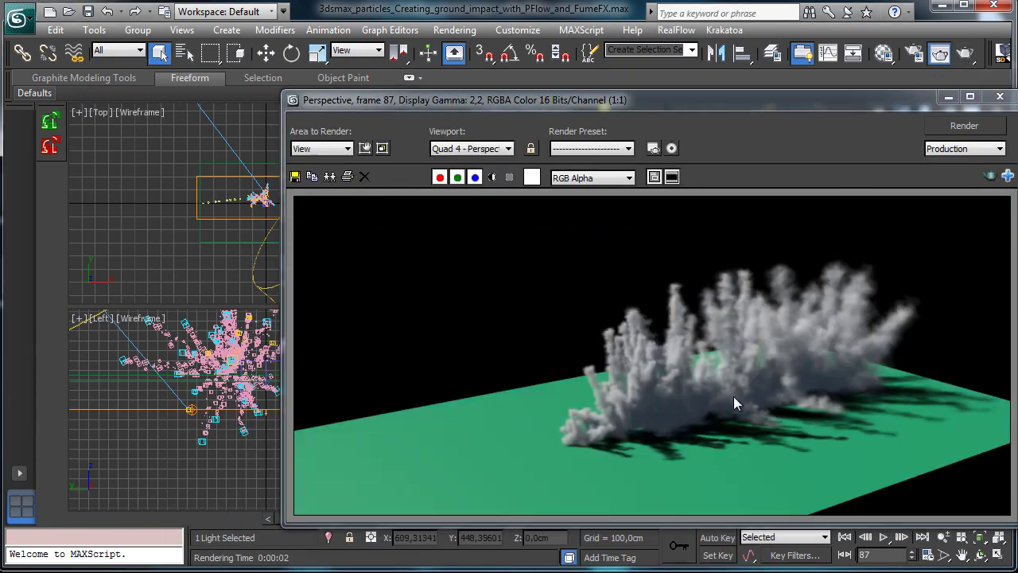
left_click(948, 97)
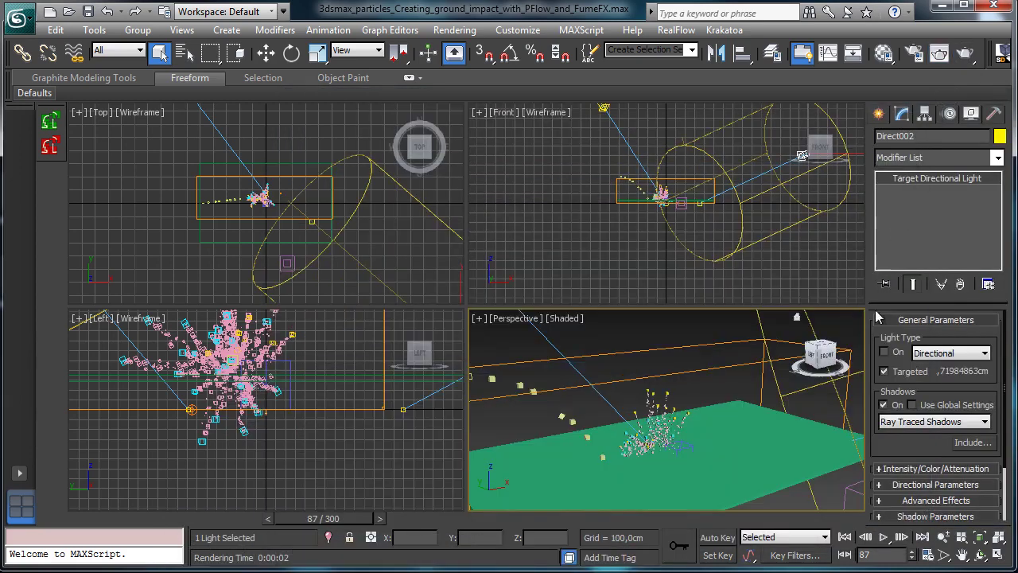
Check the intensity multiplier and color of the Direct002 light.
scroll(875, 450, "down", 3)
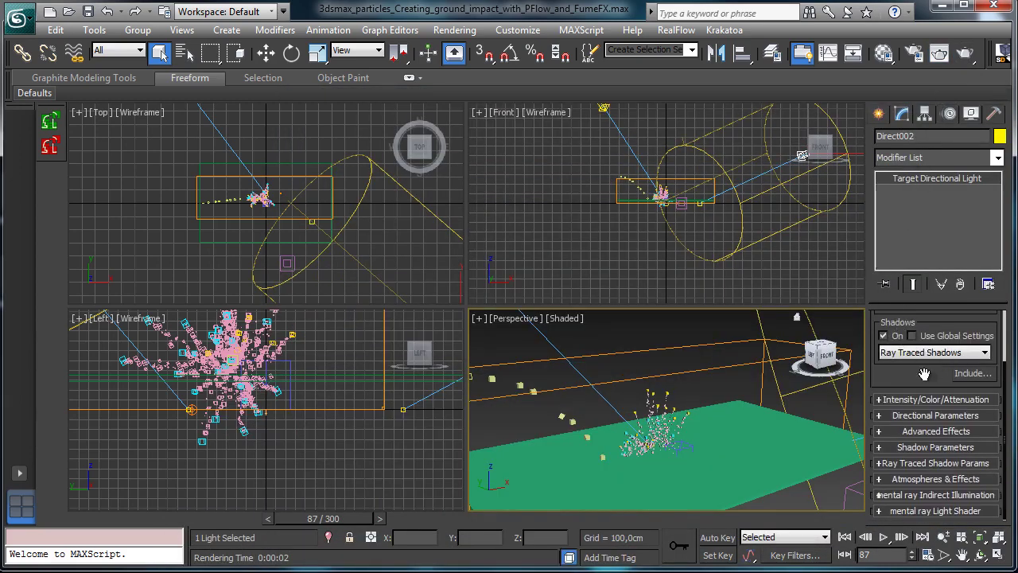
left_click(926, 420)
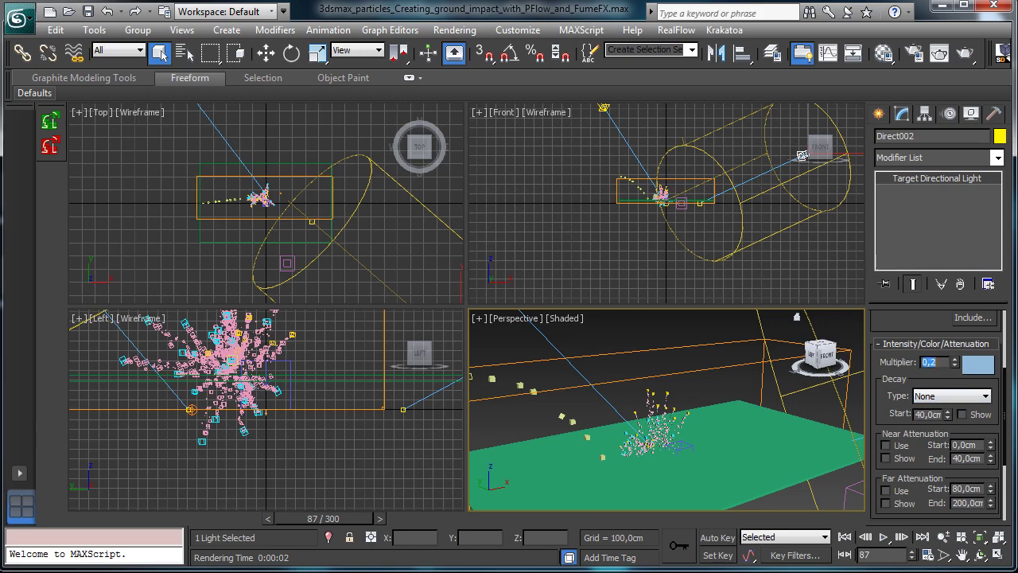
Lower the Direct001 light in the front view to a height of about 494 cm.
left_click(603, 109)
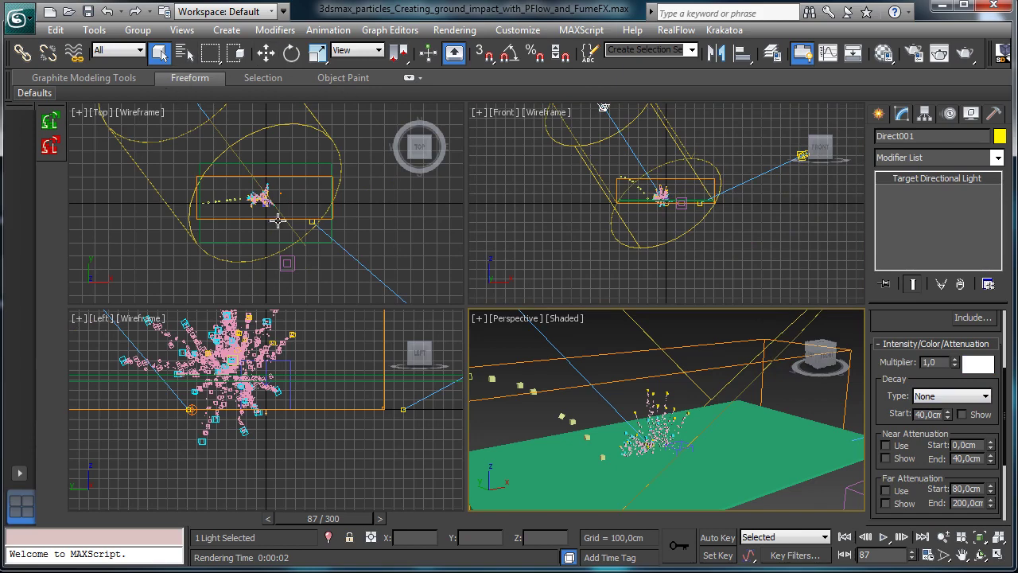
left_click(963, 554)
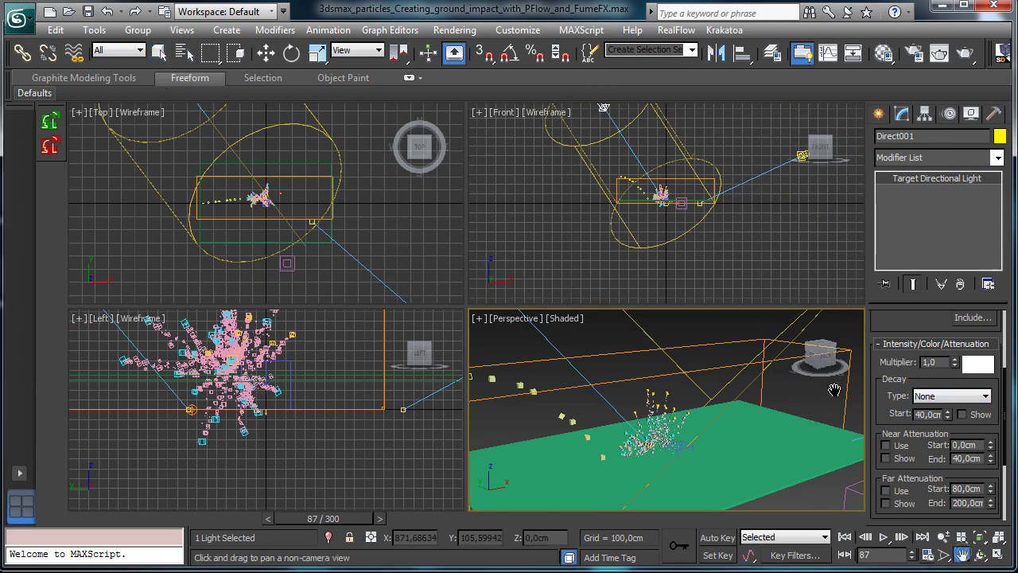
left_click_drag(692, 229, 701, 293)
left_click(266, 53)
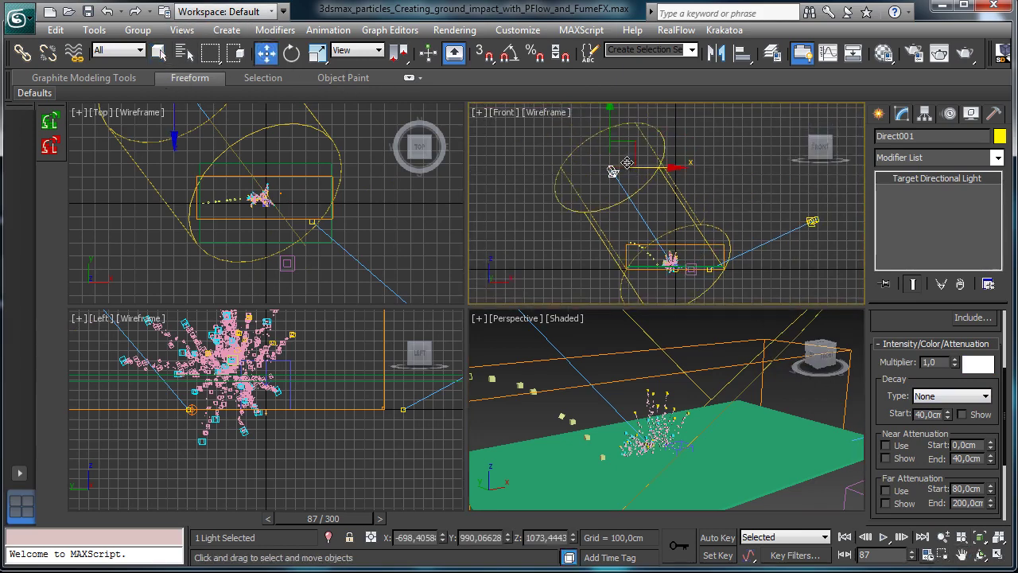
left_click_drag(609, 126, 606, 181)
right_click(796, 342)
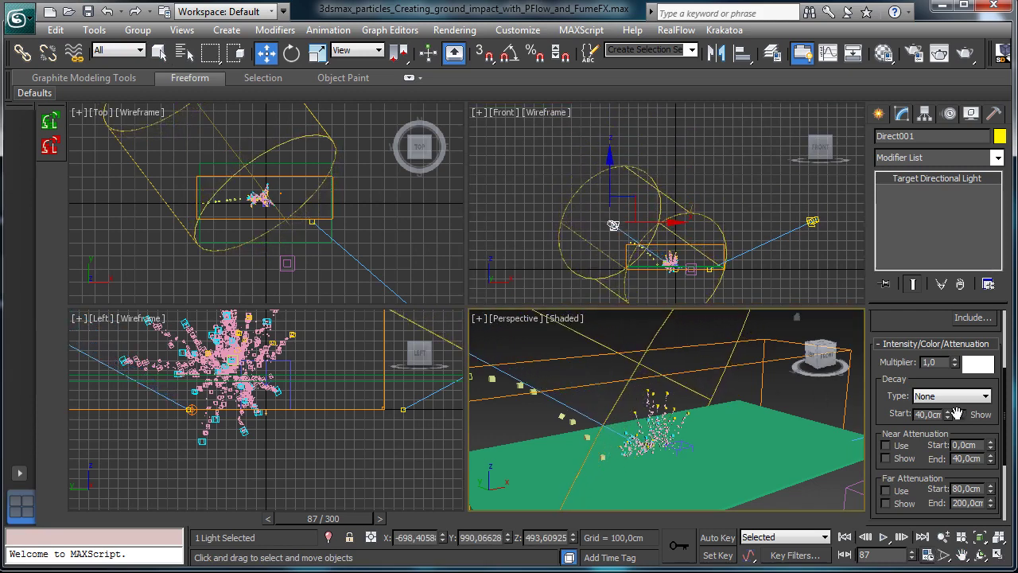
Set the intensity multiplier of the Direct001 light to 1.3.
key("BackSpace")
type("3")
key("Return")
Tint the Direct001 light color to a slightly warm off-white and make a test render of frame 87.
left_click(978, 364)
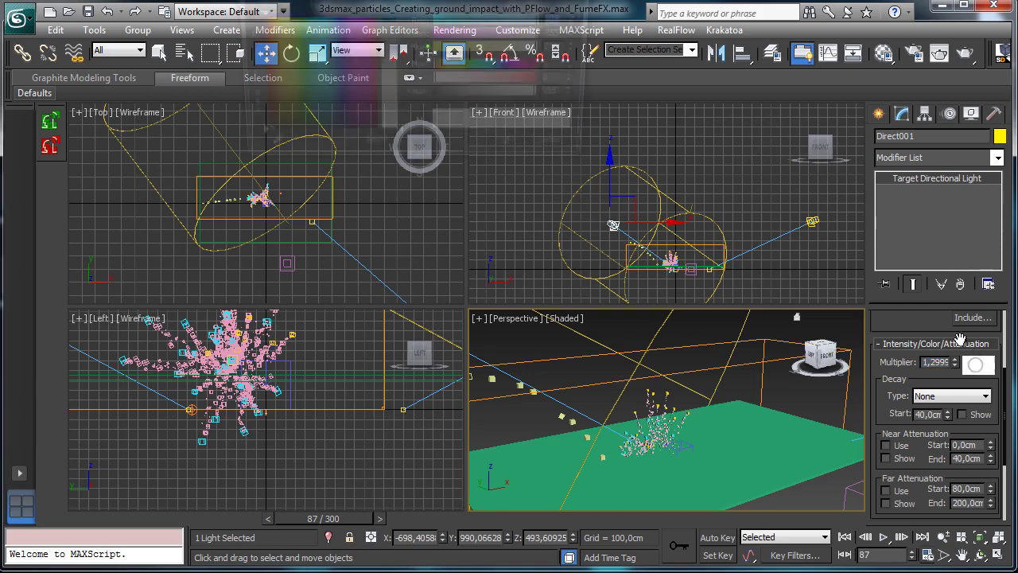
left_click(265, 33)
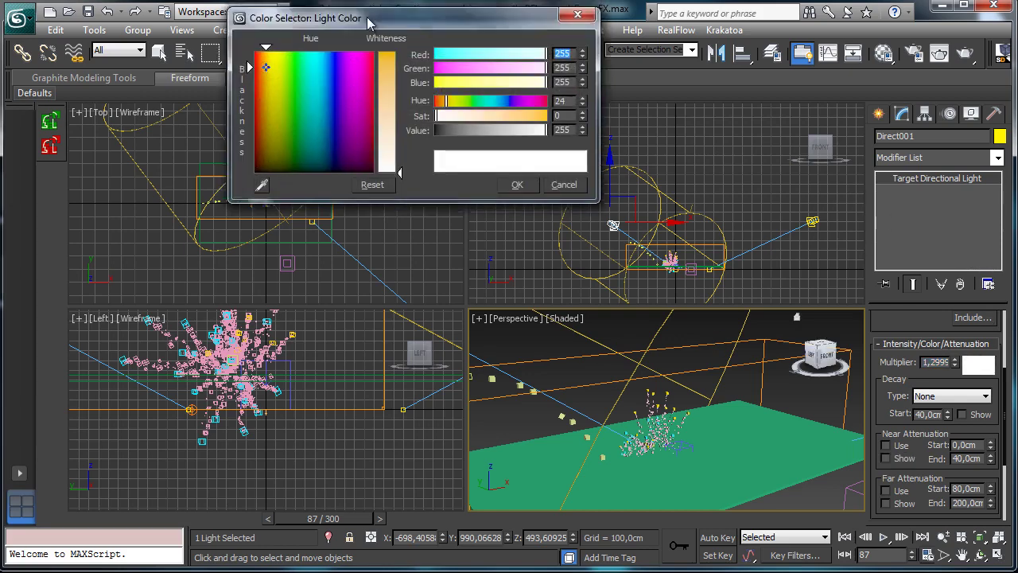
left_click_drag(390, 187, 392, 169)
left_click(513, 201)
left_click(966, 54)
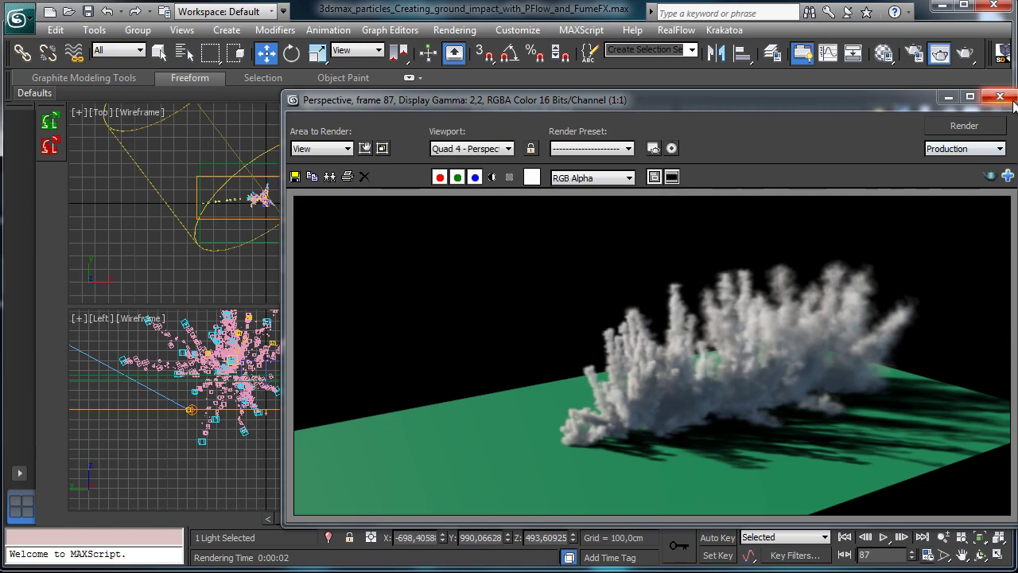
left_click(948, 97)
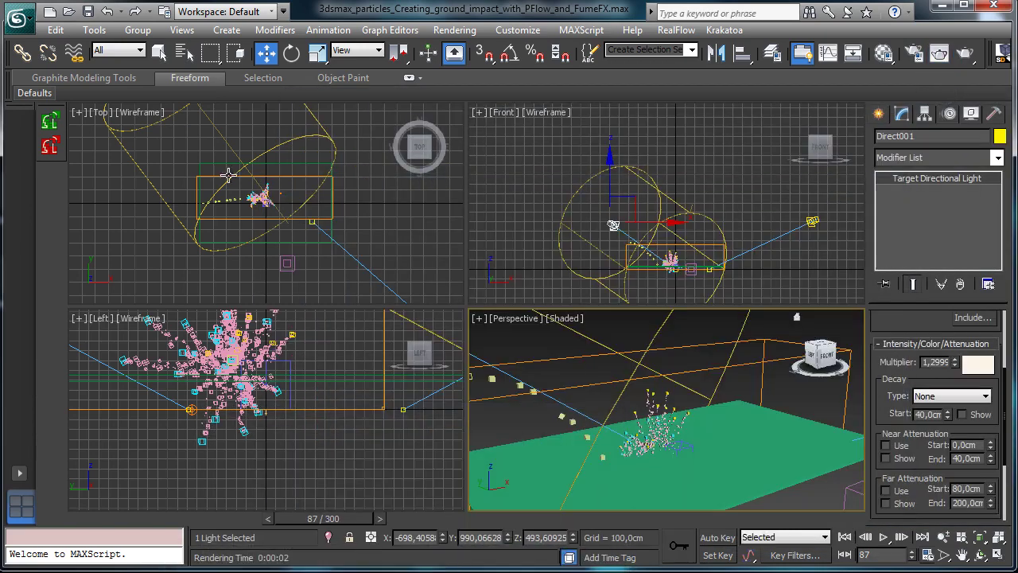
Move the Direct001 light in the top view to about X -305, Y 1067 cm and make a test render of frame 87.
left_click(254, 179)
left_click(943, 537)
left_click_drag(368, 237, 366, 261)
left_click(266, 53)
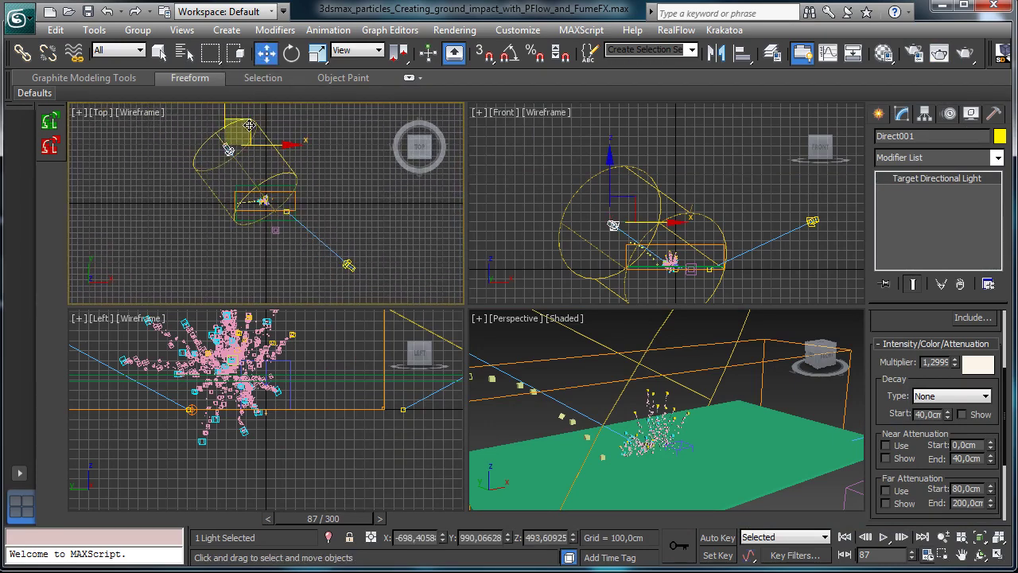
left_click_drag(251, 119, 274, 116)
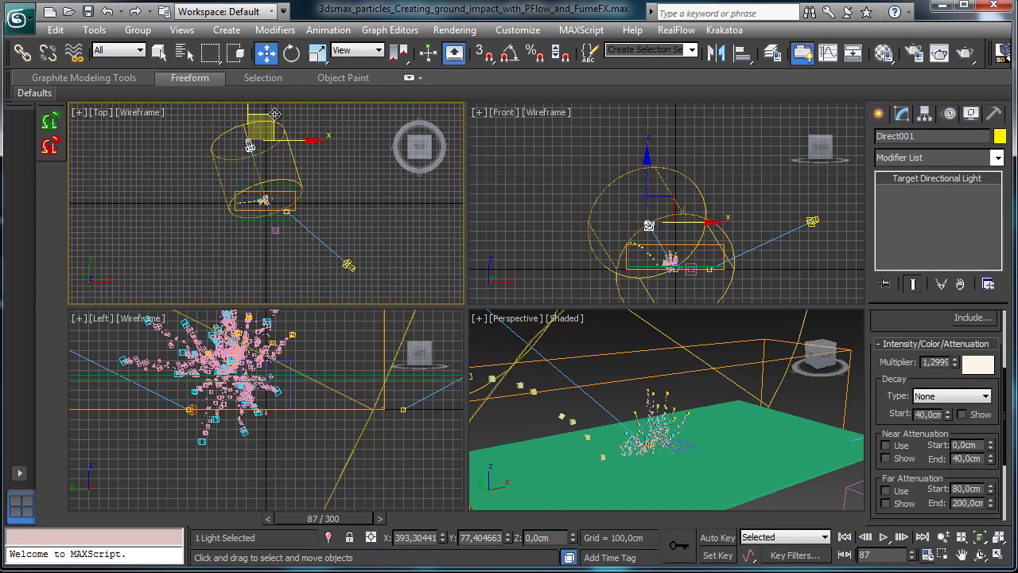
right_click(607, 409)
left_click(966, 53)
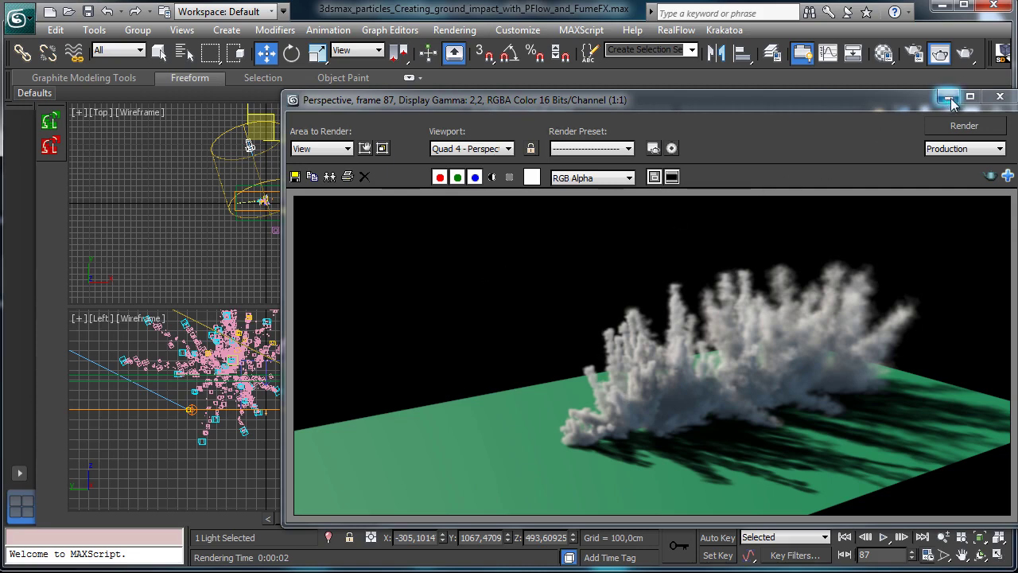
Reframe the perspective view at a lower, near-ground angle on the impact and render frame 87 again.
left_click(999, 96)
left_click(981, 554)
left_click_drag(652, 388, 650, 367)
left_click(963, 555)
left_click_drag(738, 416, 772, 446)
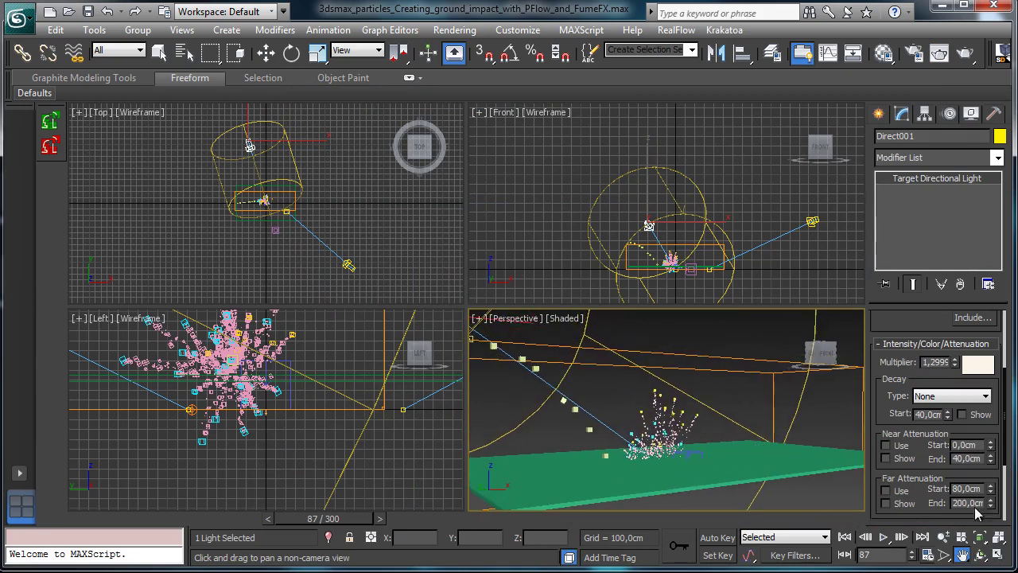
left_click(965, 54)
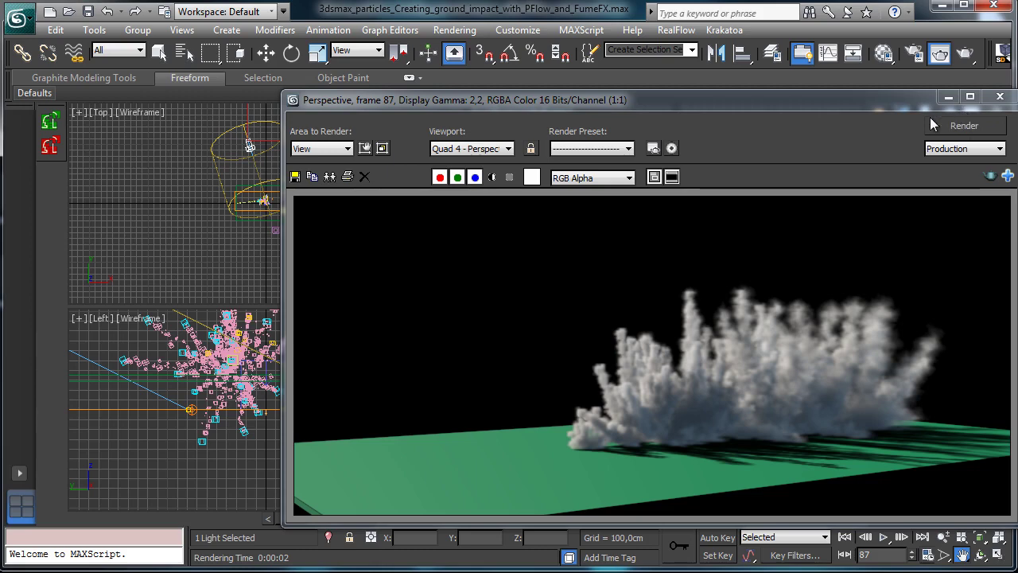
left_click(948, 96)
Set the smoke opacity of the FumeFX container to 1.0 in its rendering settings and test render the frame.
left_click(159, 51)
left_click(723, 357)
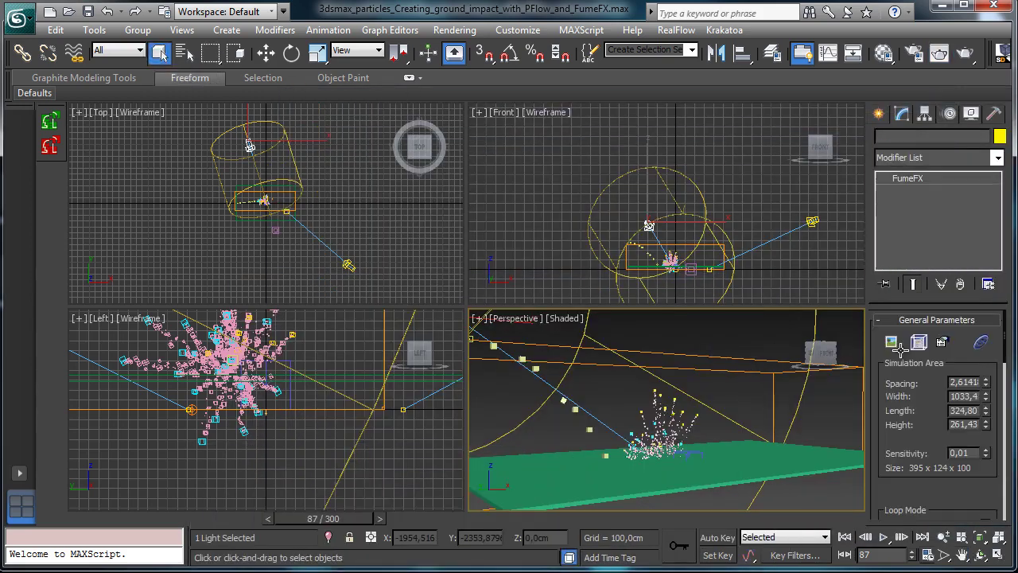
left_click(919, 343)
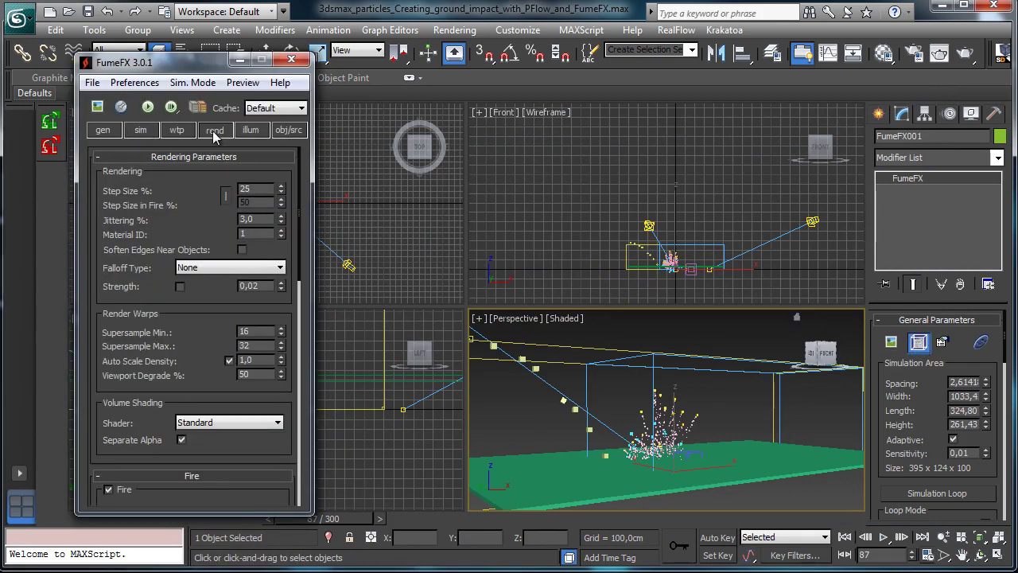
left_click(213, 131)
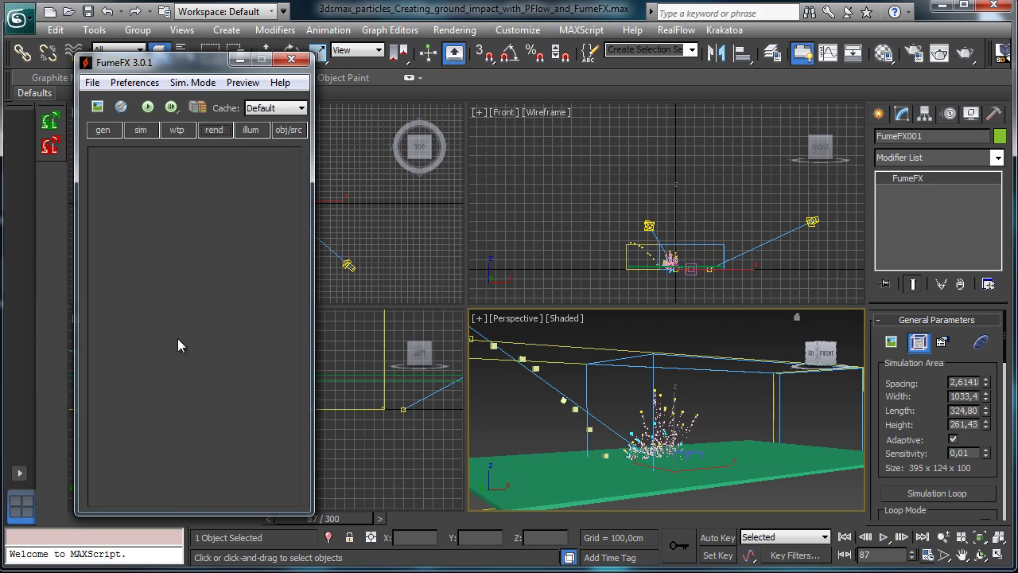
left_click(219, 130)
scroll(191, 334, "down", 5)
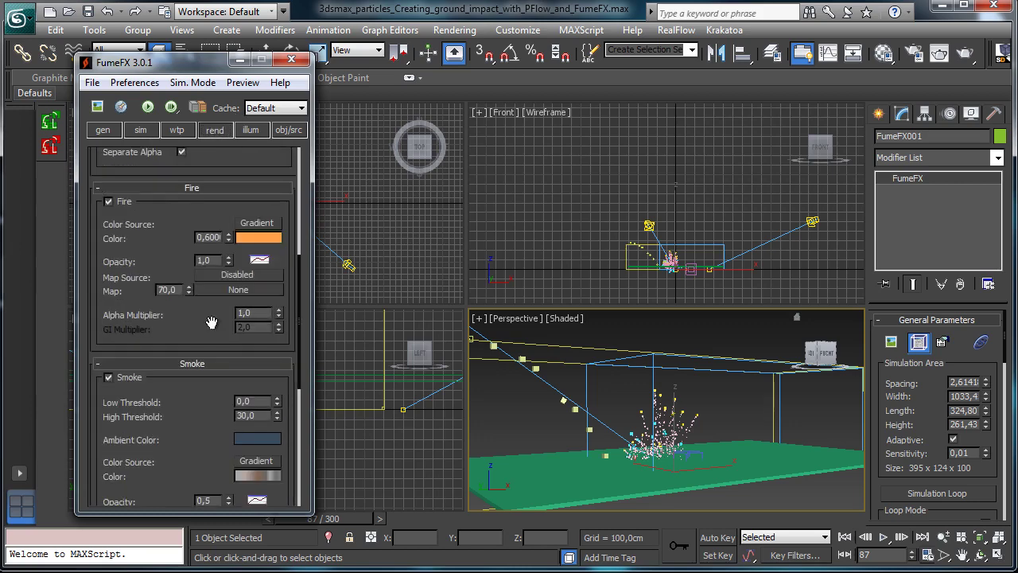
scroll(205, 407, "down", 3)
double_click(211, 326)
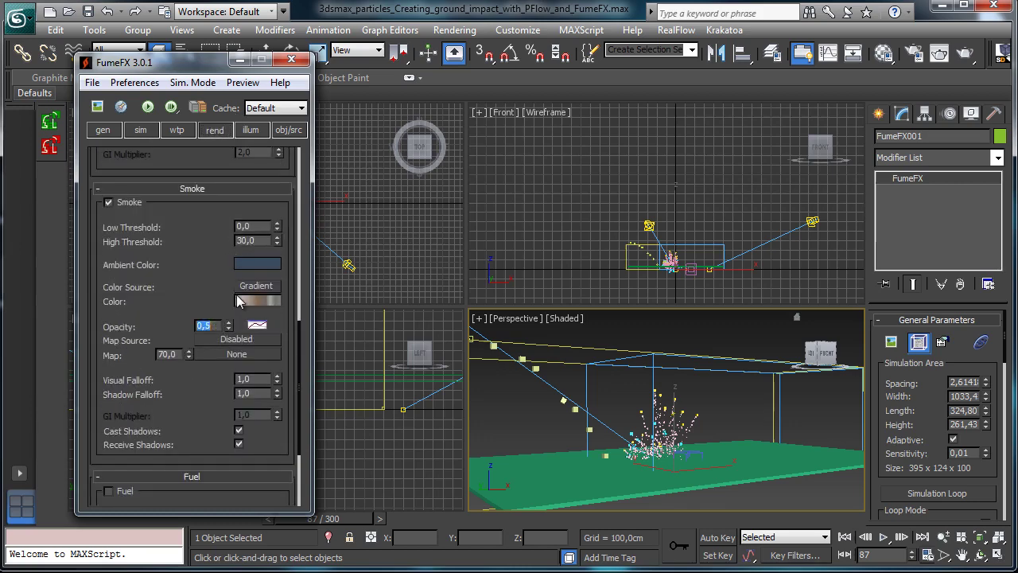
type("1")
key("Return")
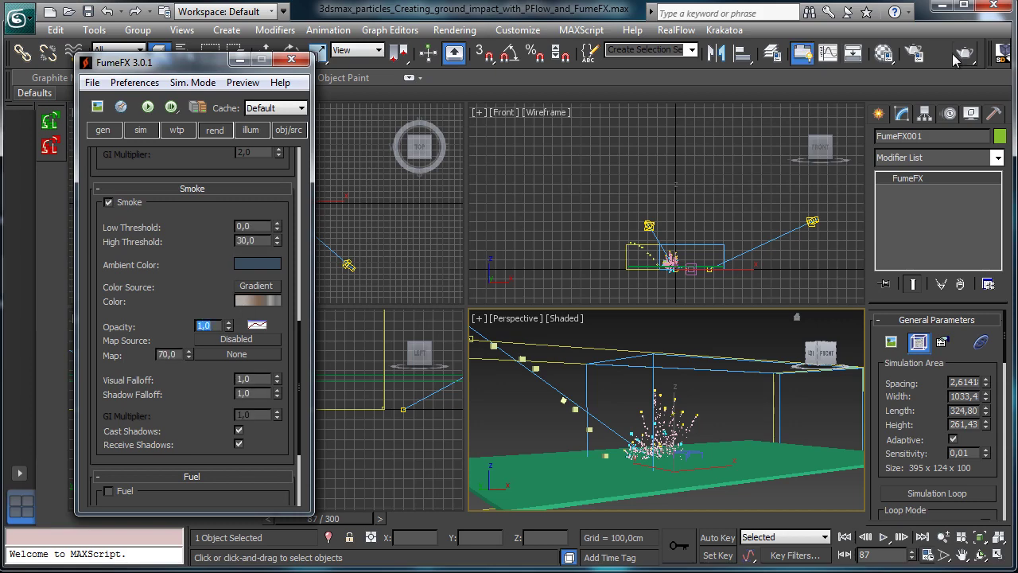
left_click(943, 52)
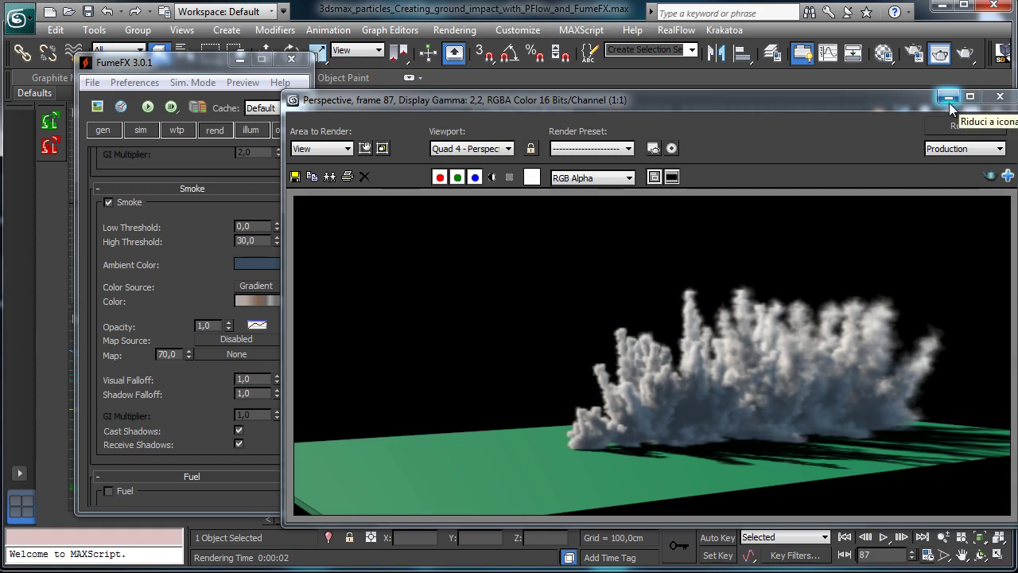
Set the multiple scattering smoke strength to 0.25 in the illumination settings and render the frame again.
left_click(251, 130)
left_click_drag(220, 374, 252, 222)
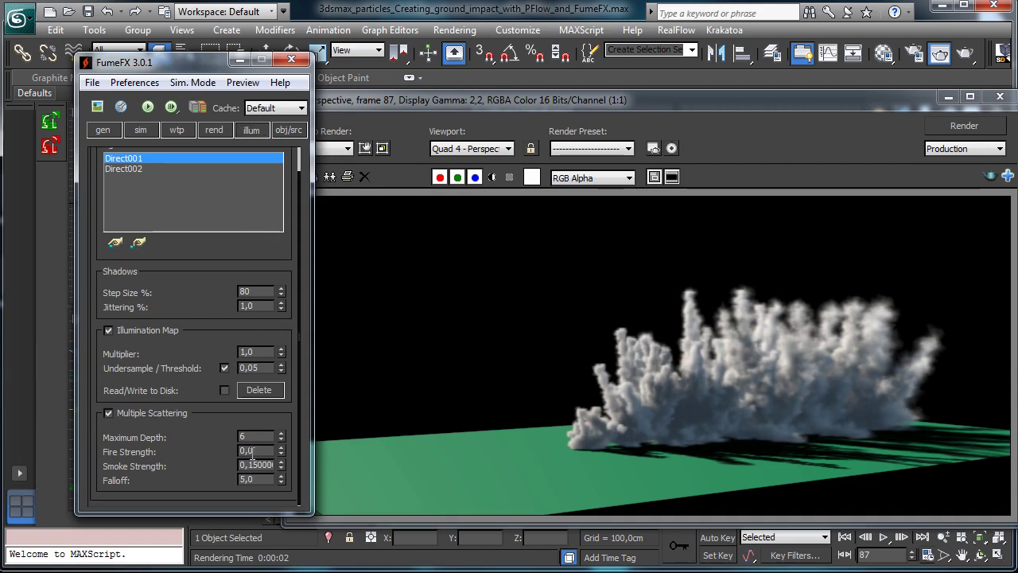
type("0,25")
key("Return")
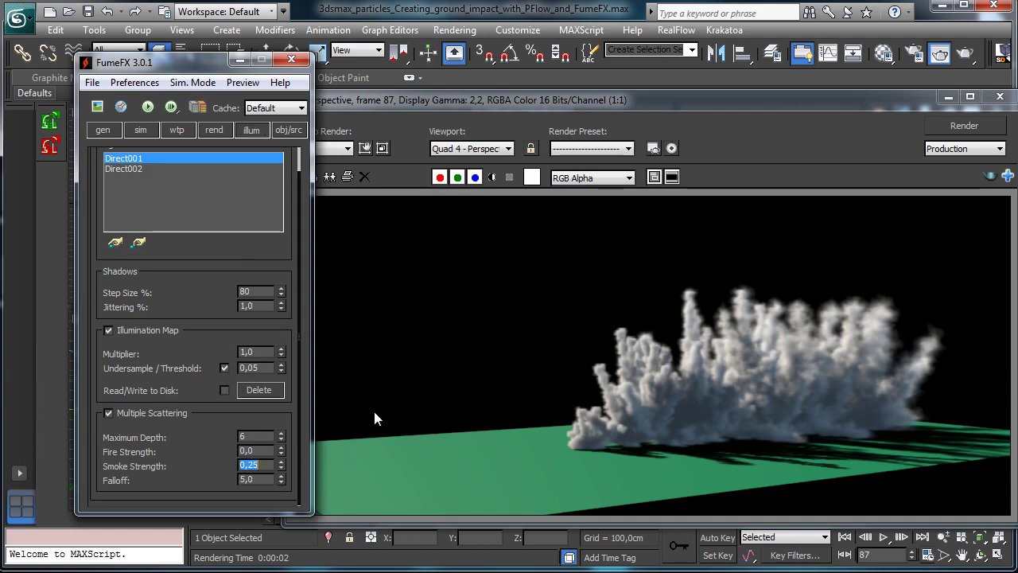
left_click(938, 125)
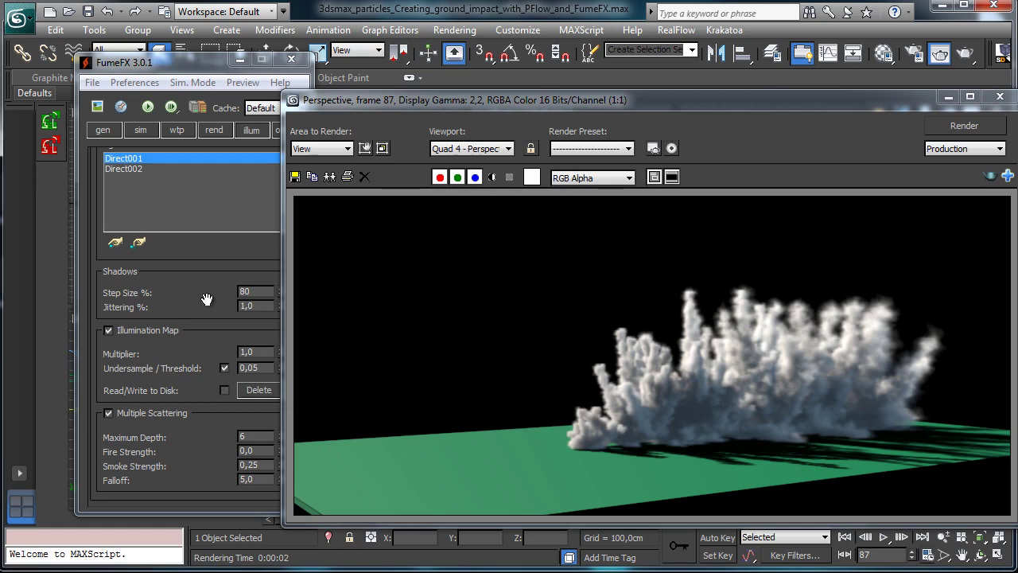
Open the smoke color's density gradient and darken its first key to a gray with value 64.
left_click(213, 131)
left_click_drag(213, 332, 223, 82)
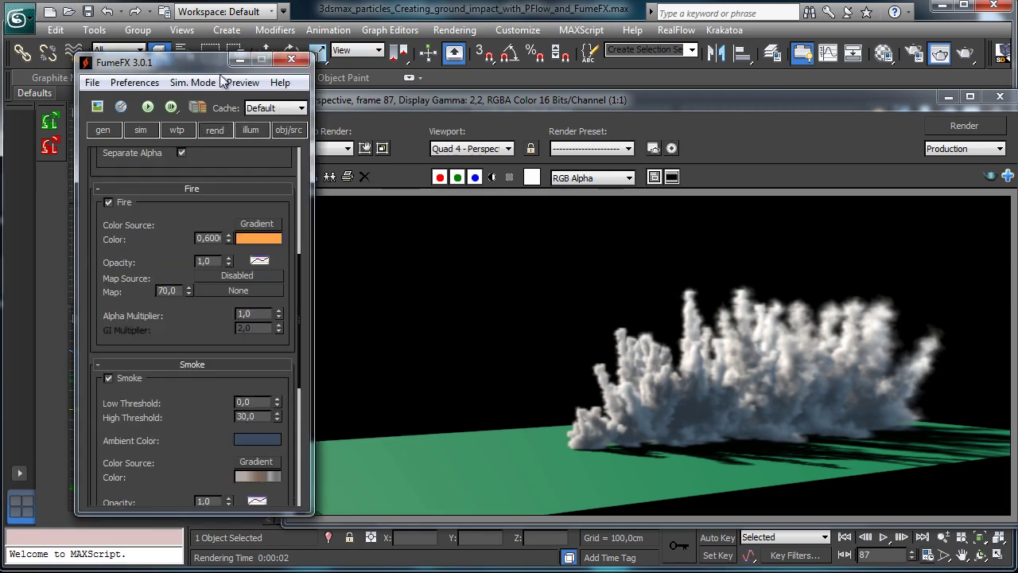
left_click_drag(211, 389, 262, 249)
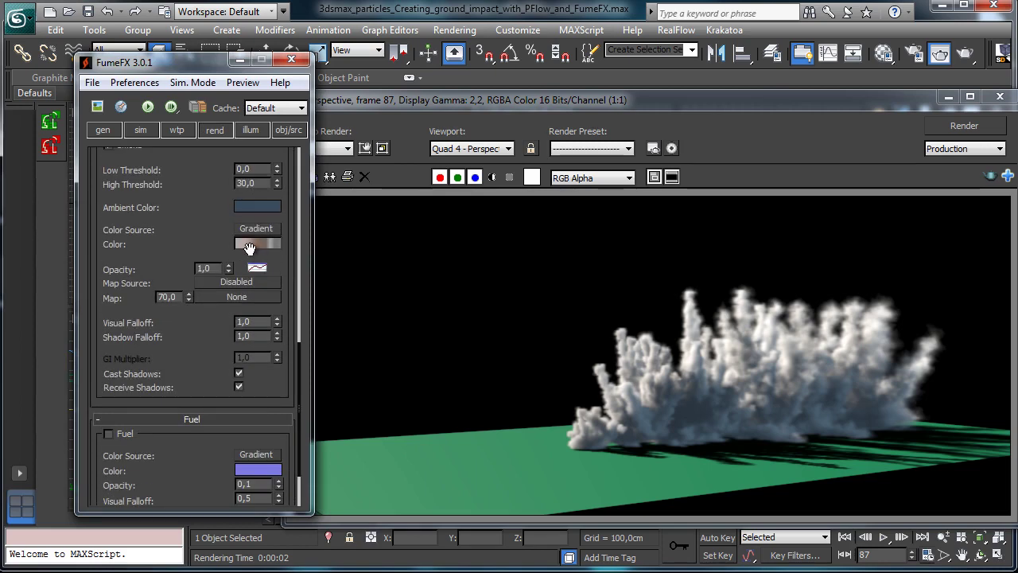
left_click(248, 243)
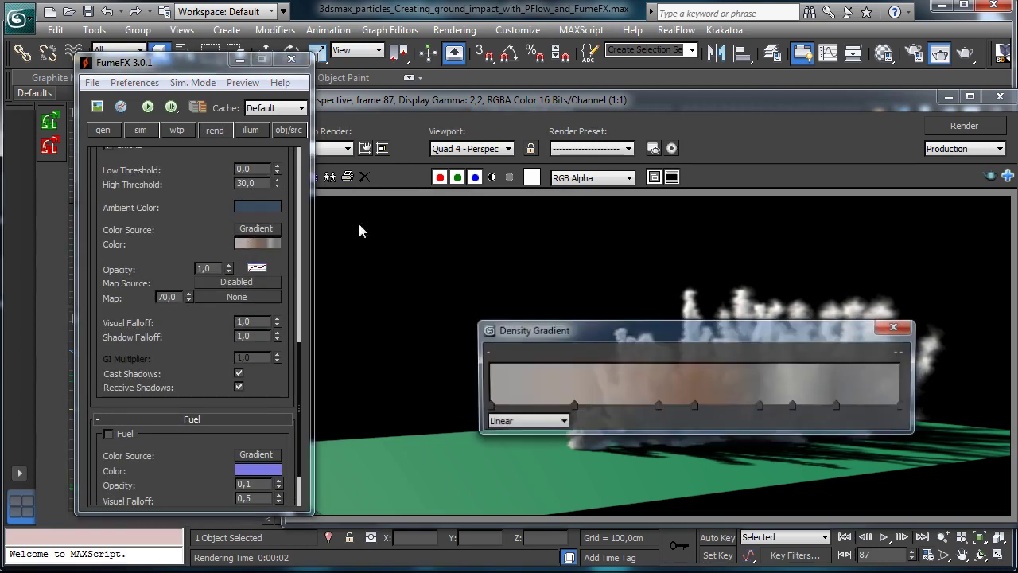
double_click(488, 406)
left_click_drag(461, 151, 461, 150)
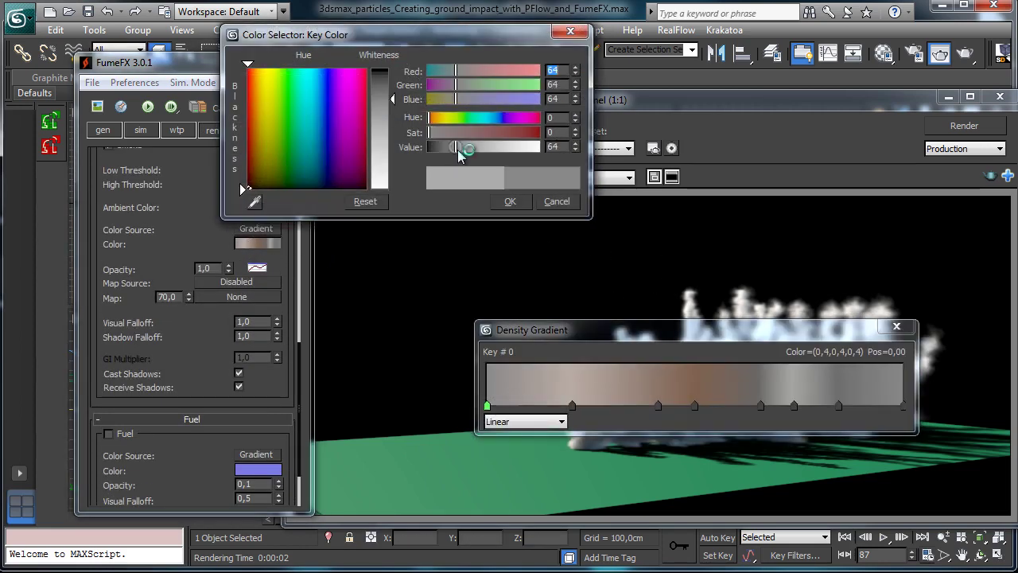
left_click(513, 202)
Darken gradient key 5 to value 67, darken the last key as well, and make a test render.
double_click(793, 406)
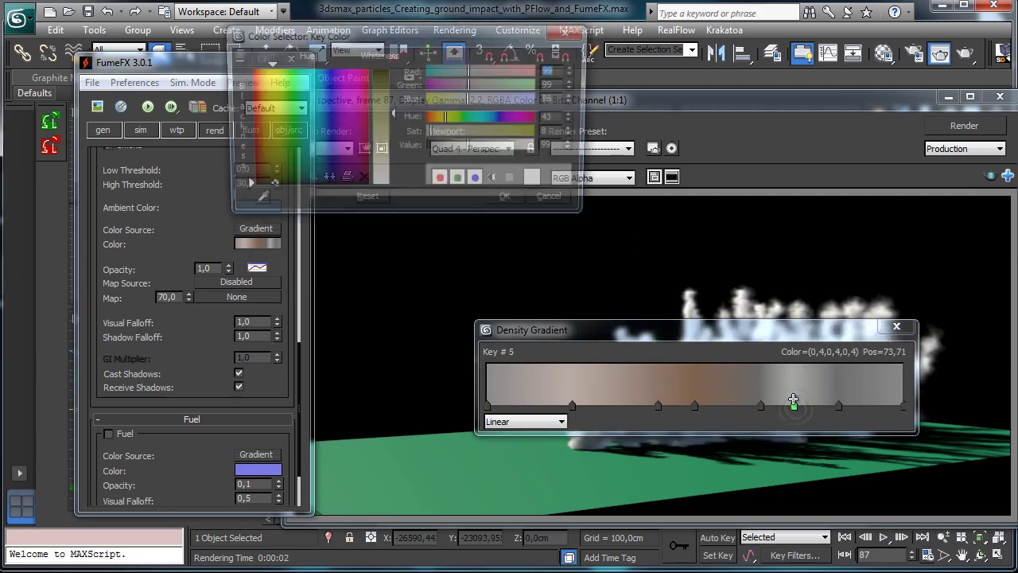
left_click_drag(461, 151, 457, 151)
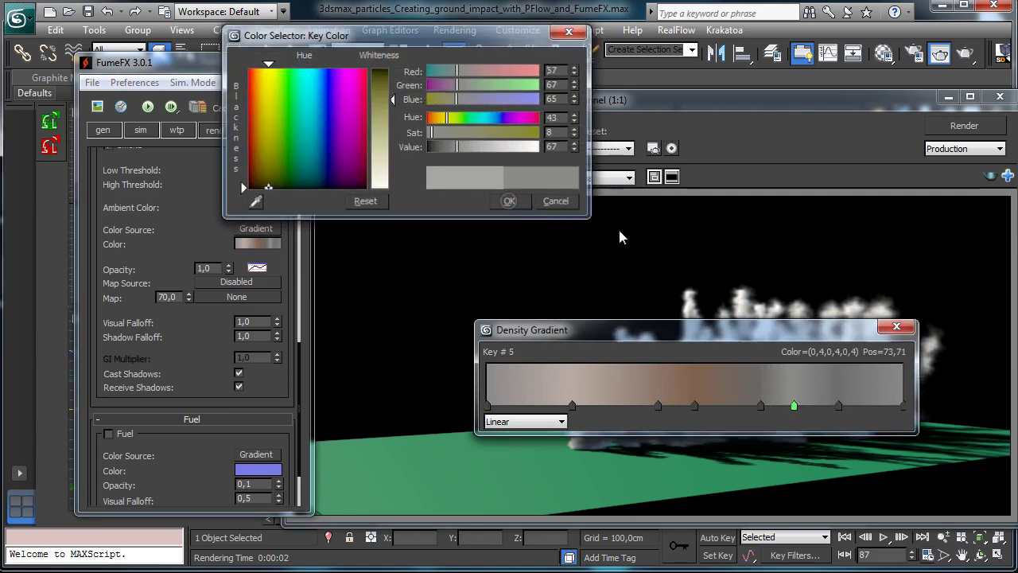
left_click(510, 201)
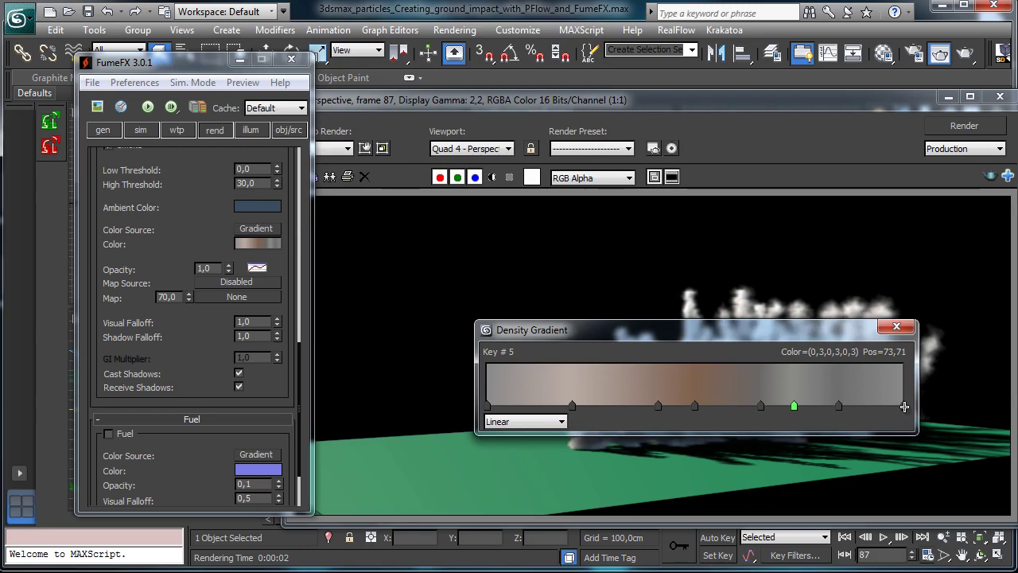
double_click(903, 406)
left_click(510, 201)
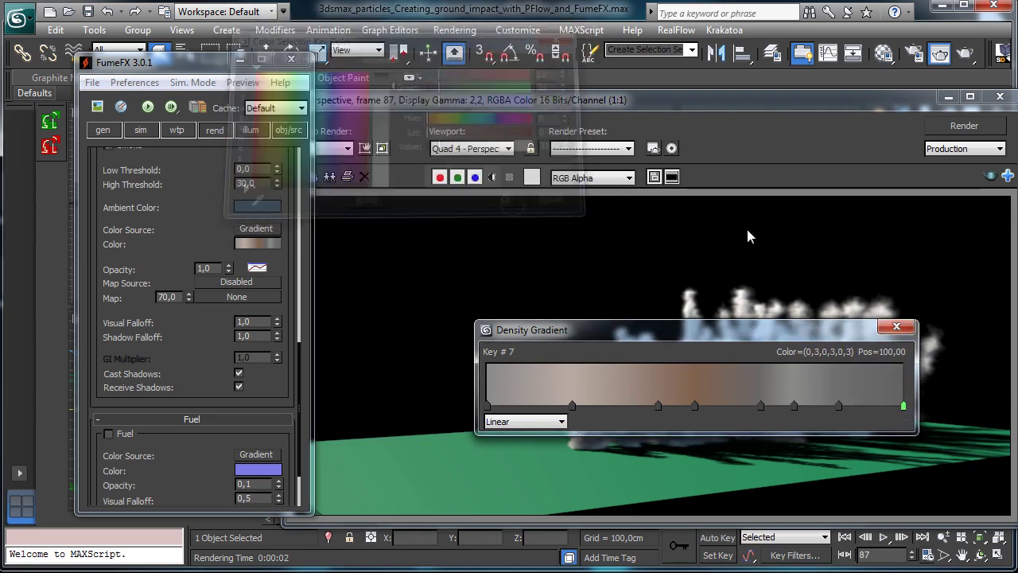
left_click(896, 326)
left_click(959, 129)
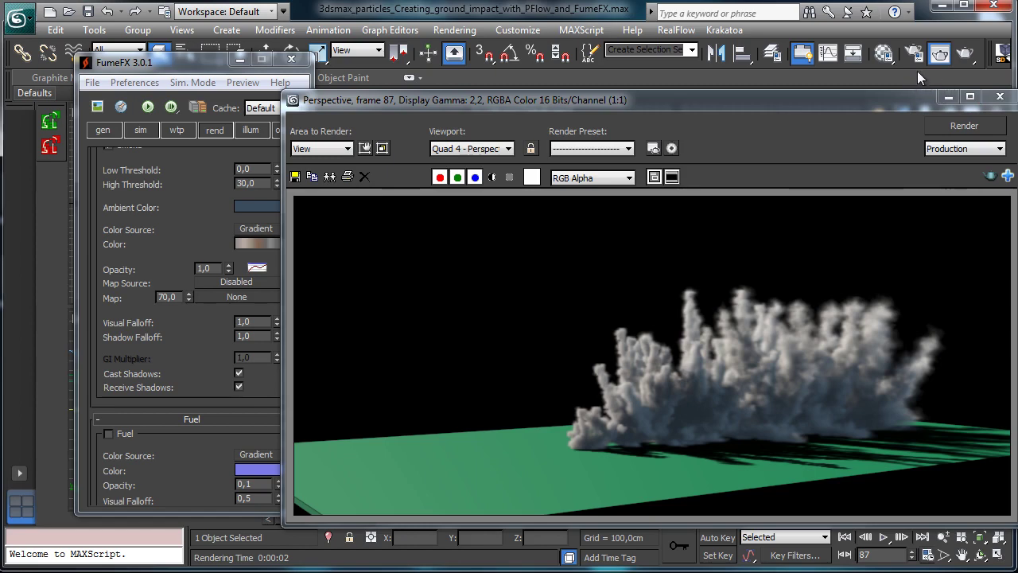
left_click(940, 52)
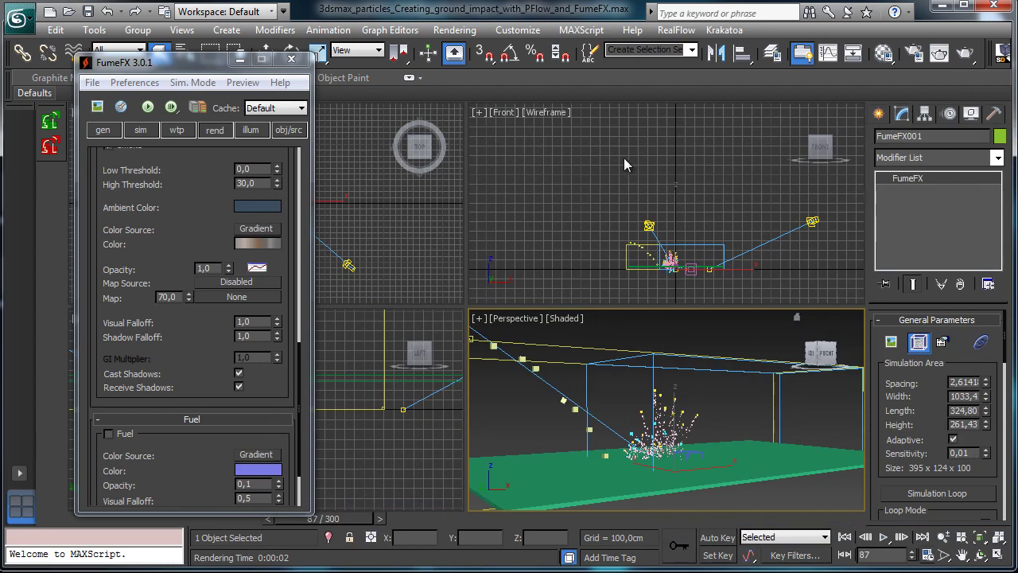
Change the Ground object's color to a custom near-black with RGB 5, 5, 5 and test render the frame.
left_click(762, 414)
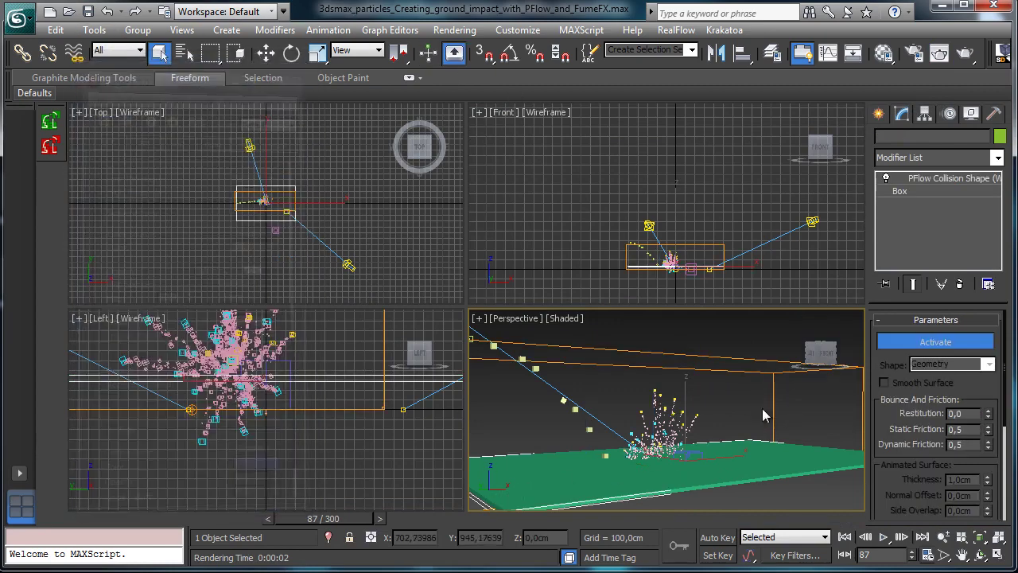
left_click(999, 136)
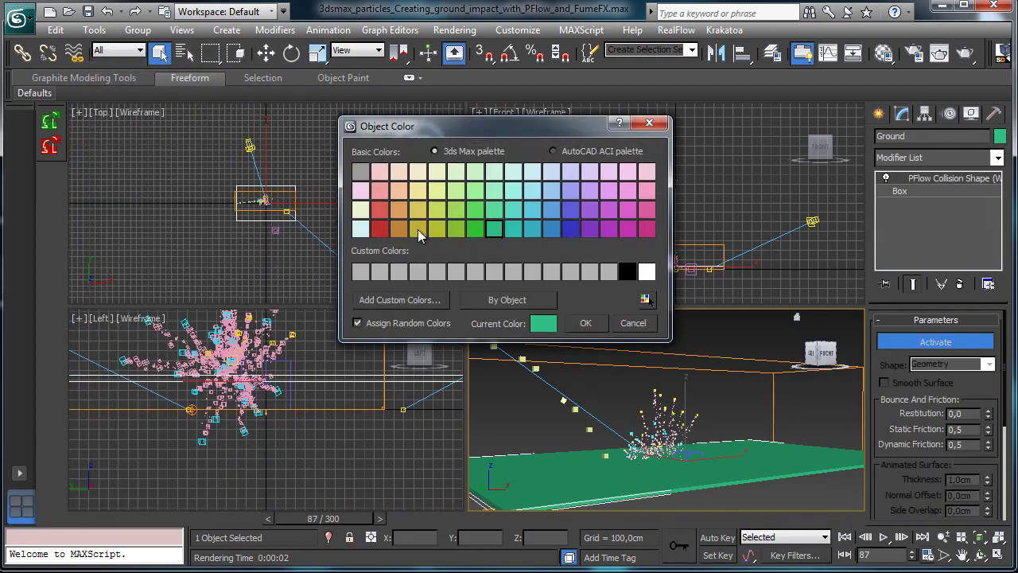
left_click(608, 273)
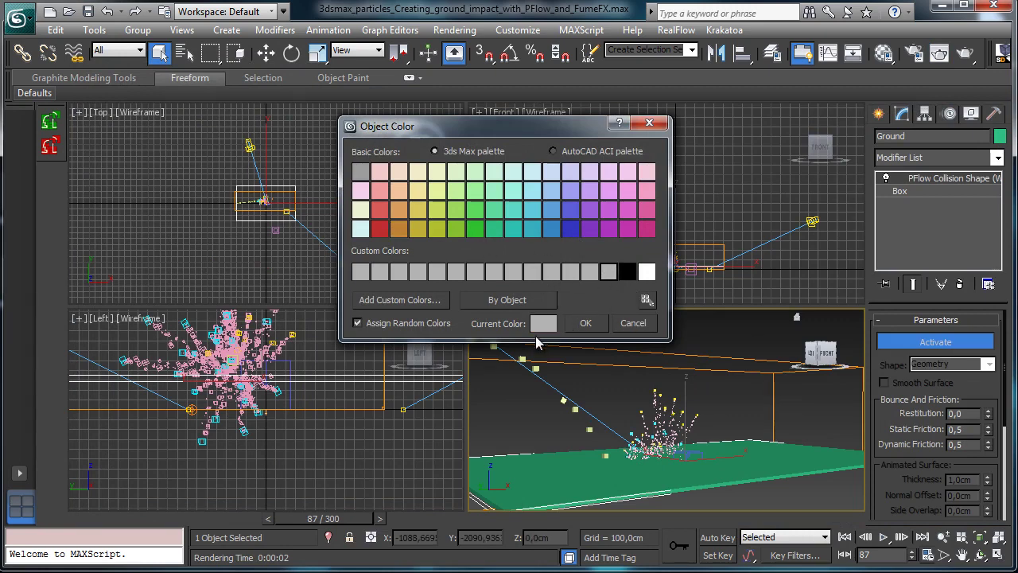
left_click(427, 302)
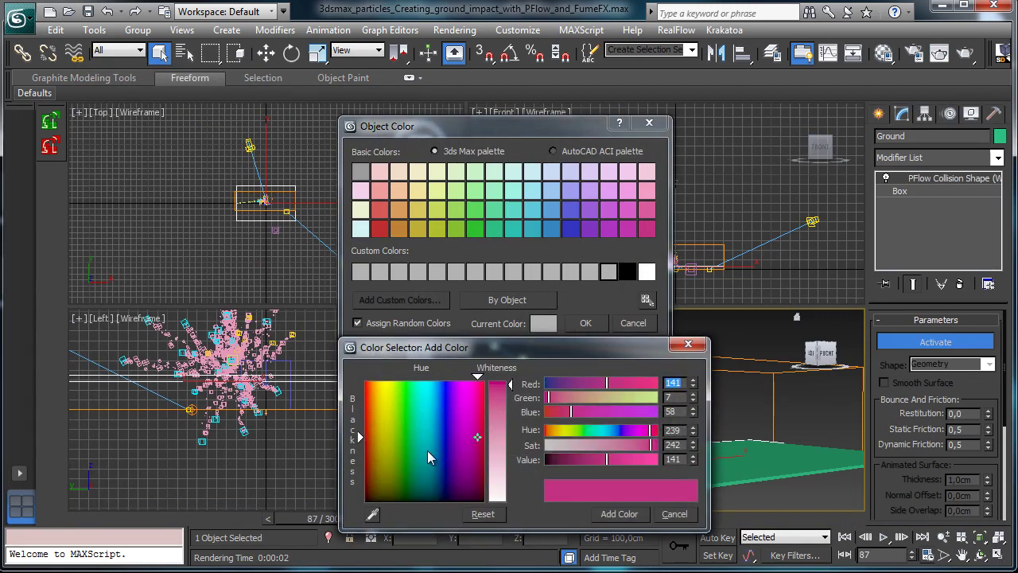
left_click(388, 500)
left_click_drag(510, 395, 510, 385)
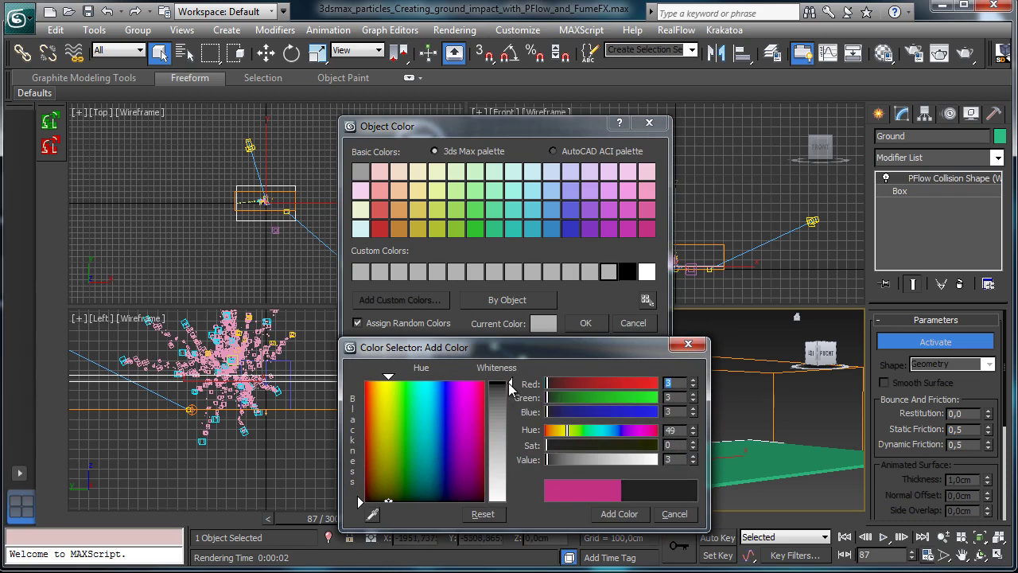
left_click(618, 513)
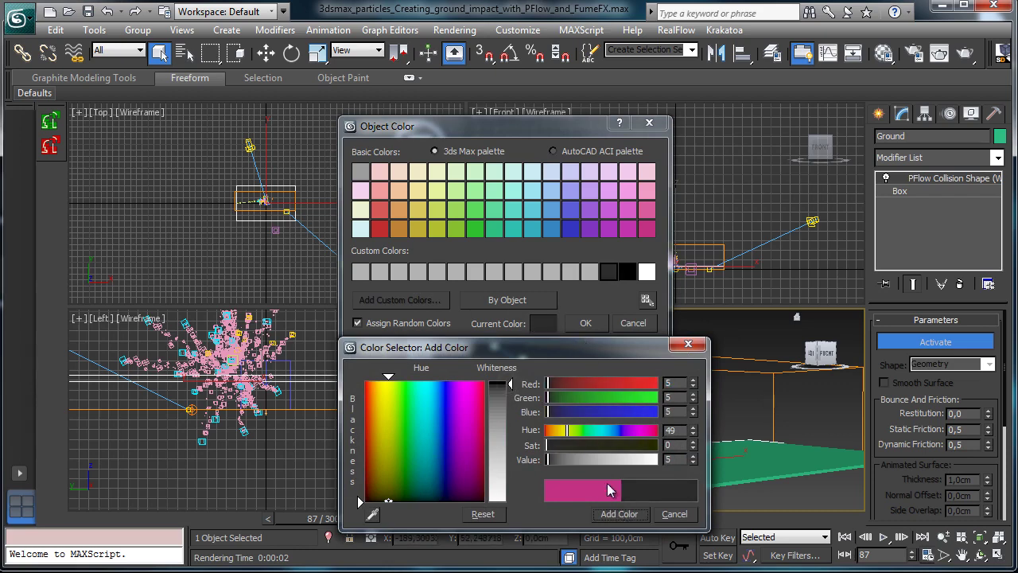
left_click(672, 514)
left_click(585, 323)
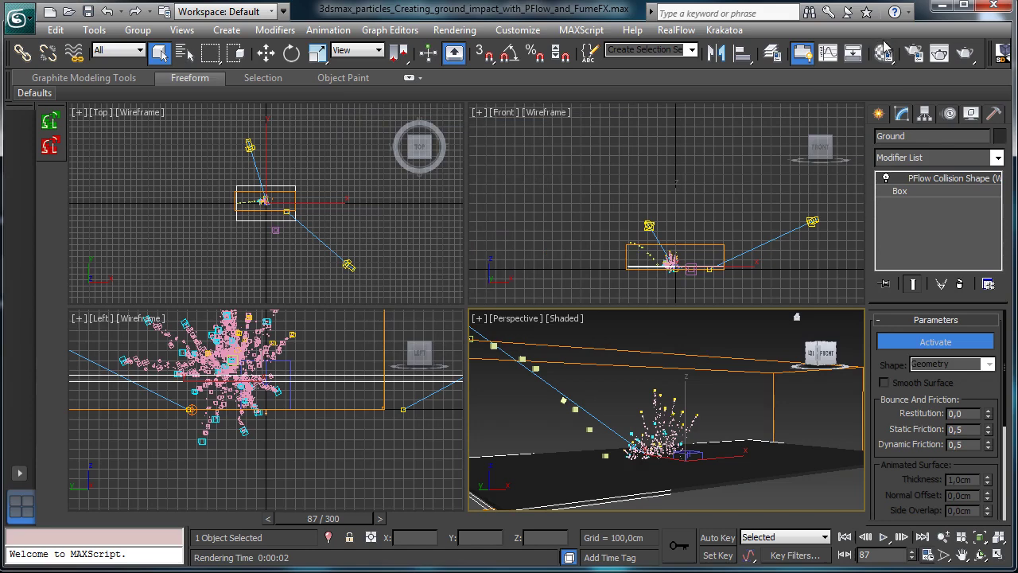
left_click(967, 53)
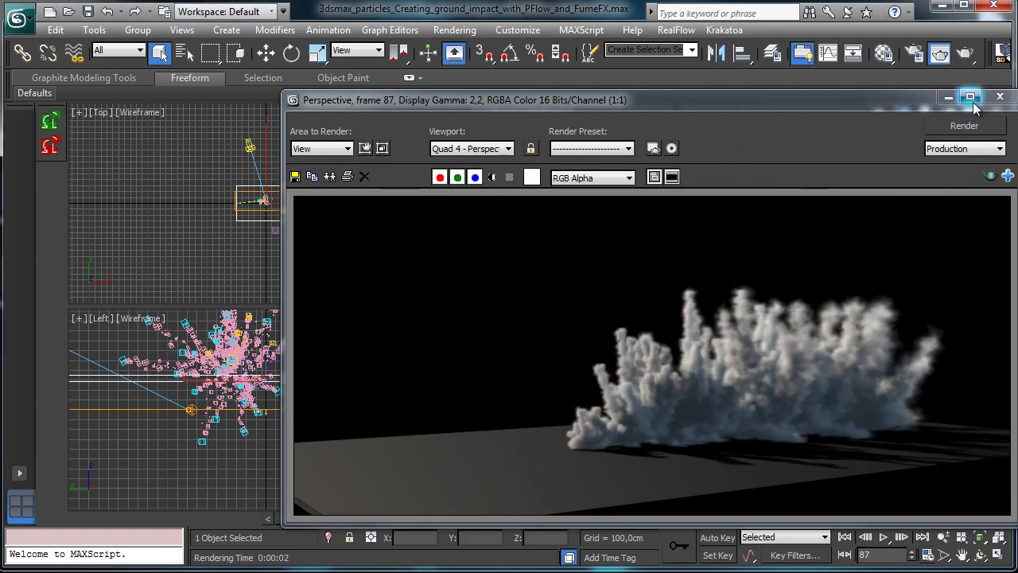
left_click(948, 96)
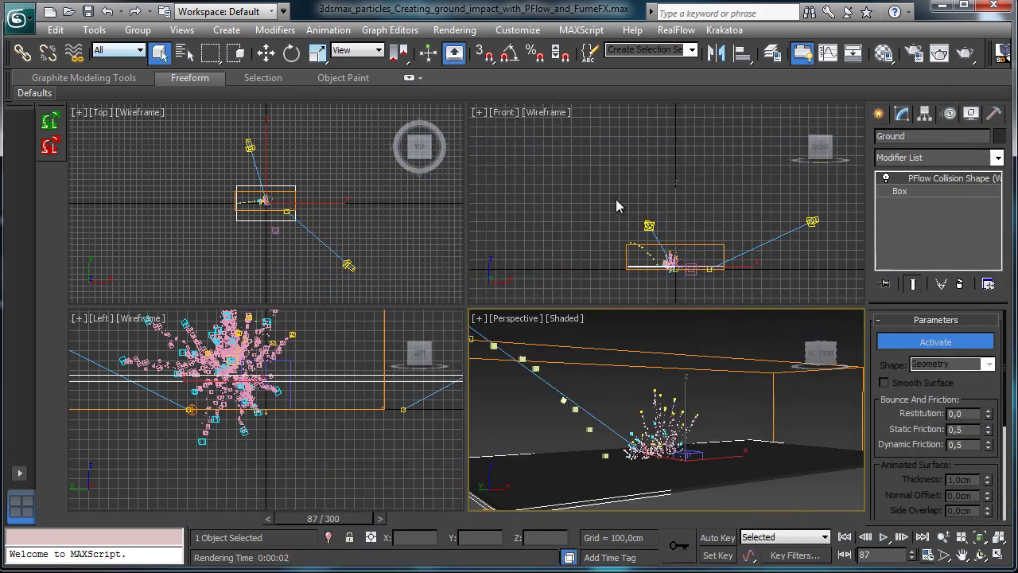
Select the FumeFX001 grid, open its general parameters and reduce the spacing to about 1.80.
left_click(704, 247)
left_click(891, 341)
left_click(503, 369)
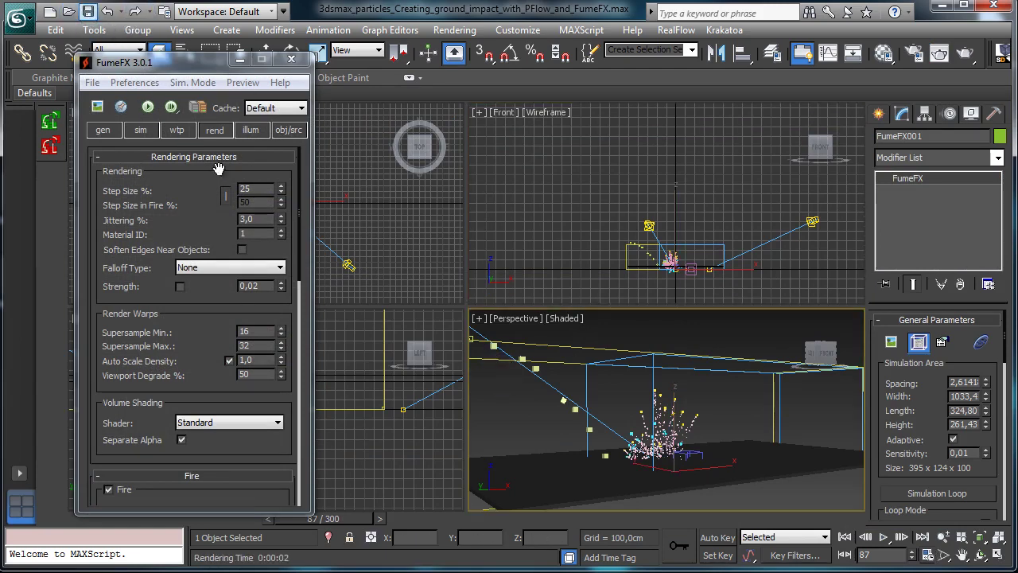
left_click(103, 130)
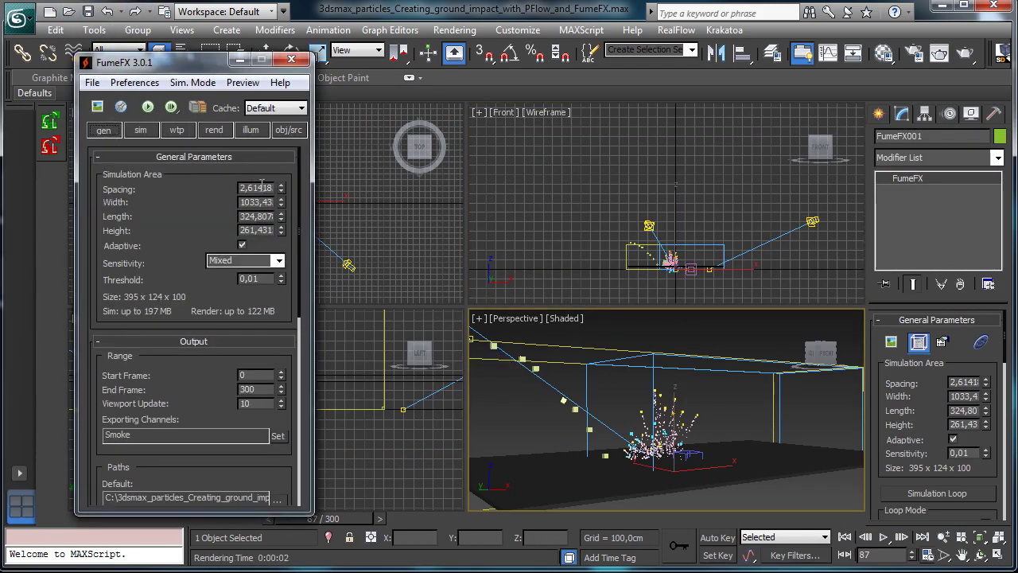
left_click_drag(279, 193, 285, 192)
left_click_drag(285, 192, 285, 198)
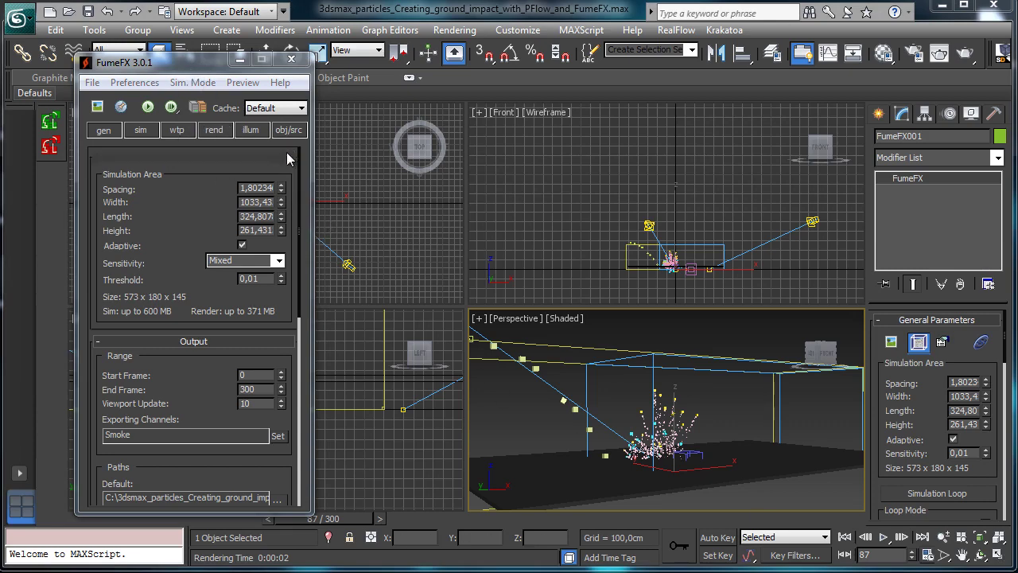
Run the default FumeFX simulation with the finer grid and stop it after about frame 90.
left_click(140, 129)
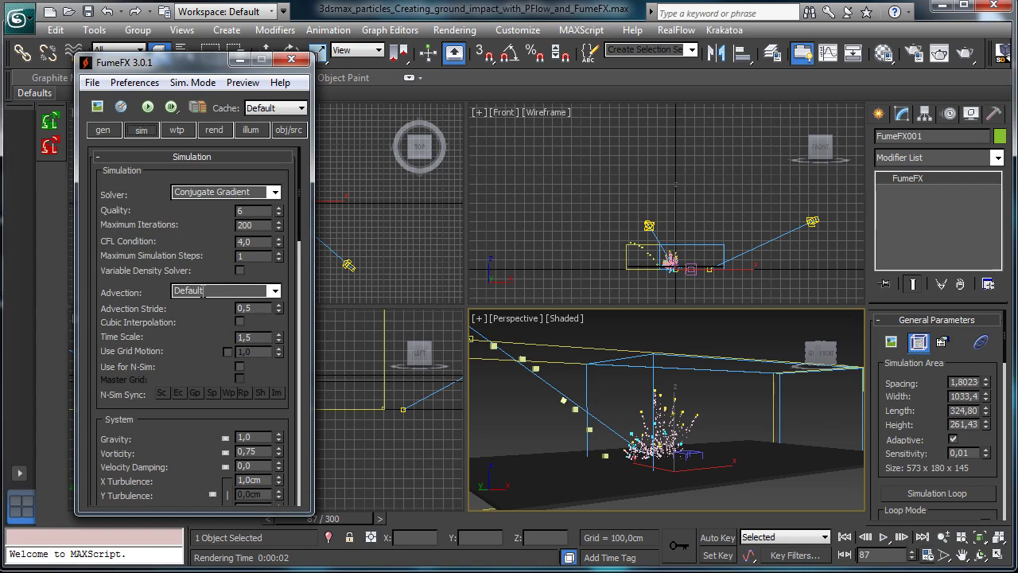
left_click(147, 106)
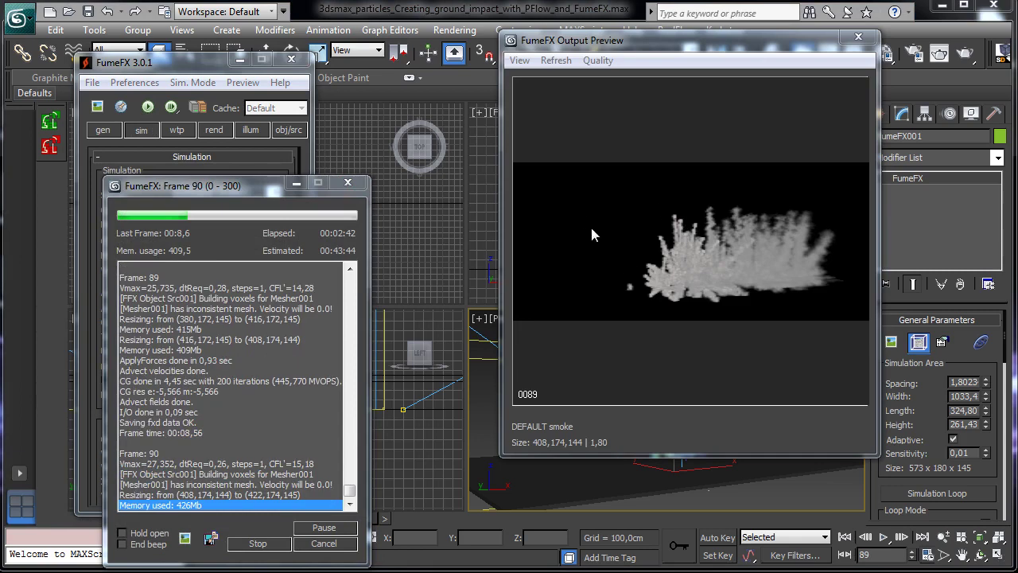
left_click(319, 541)
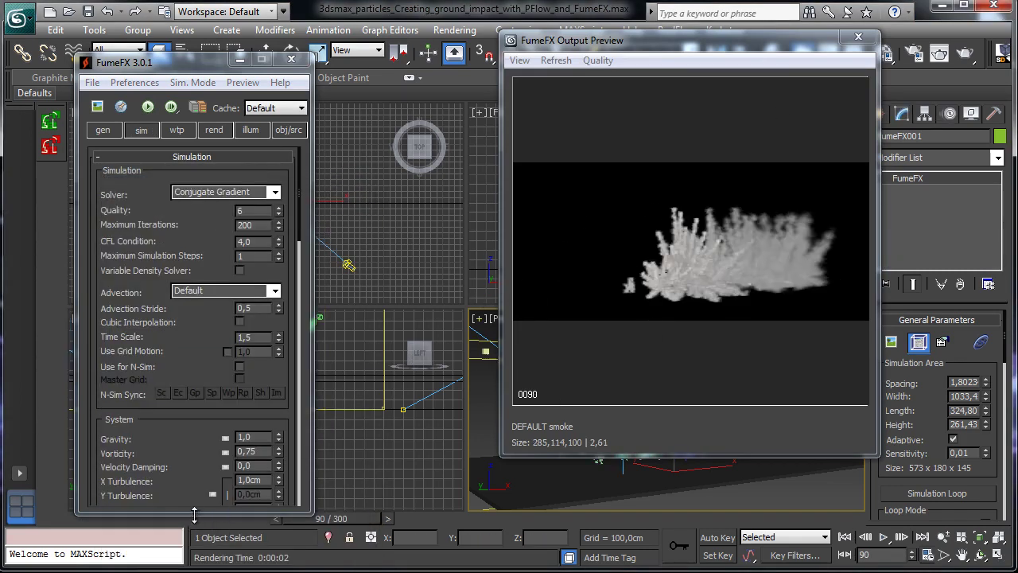
Select PF_Impact and turn off its Render 001 operator in Particle View.
left_click(182, 50)
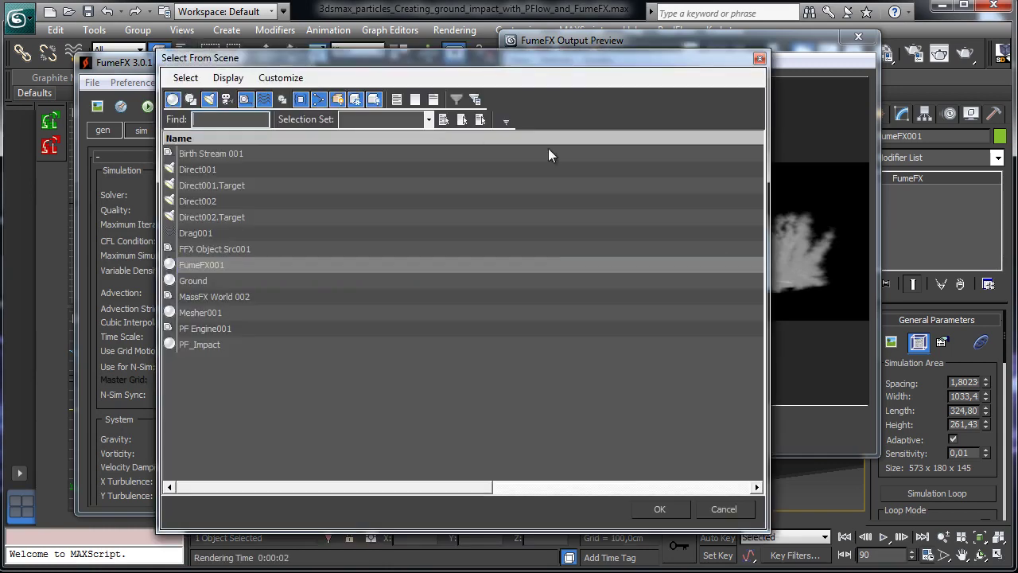
left_click(198, 344)
left_click(660, 509)
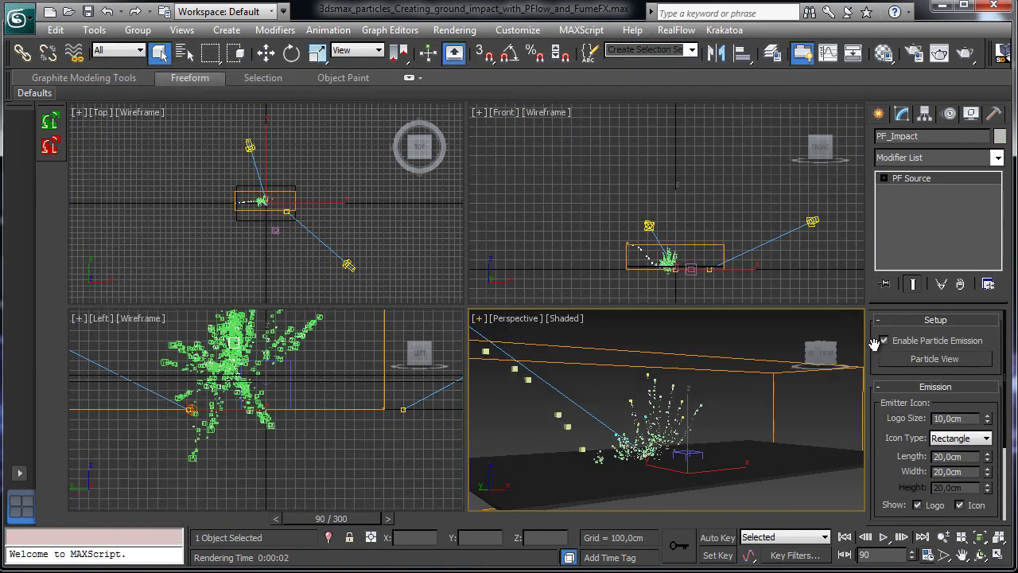
key("6")
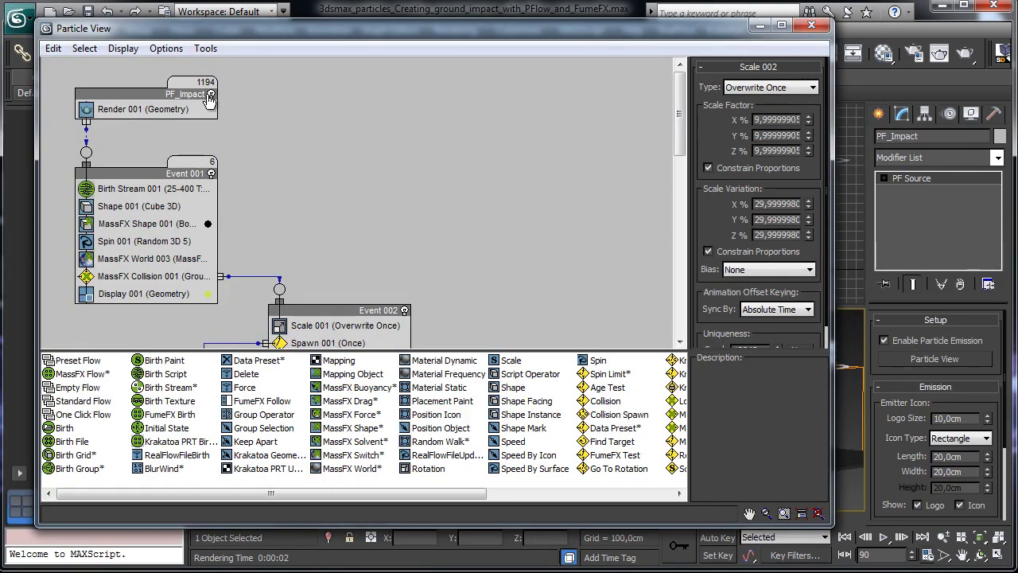
left_click(760, 27)
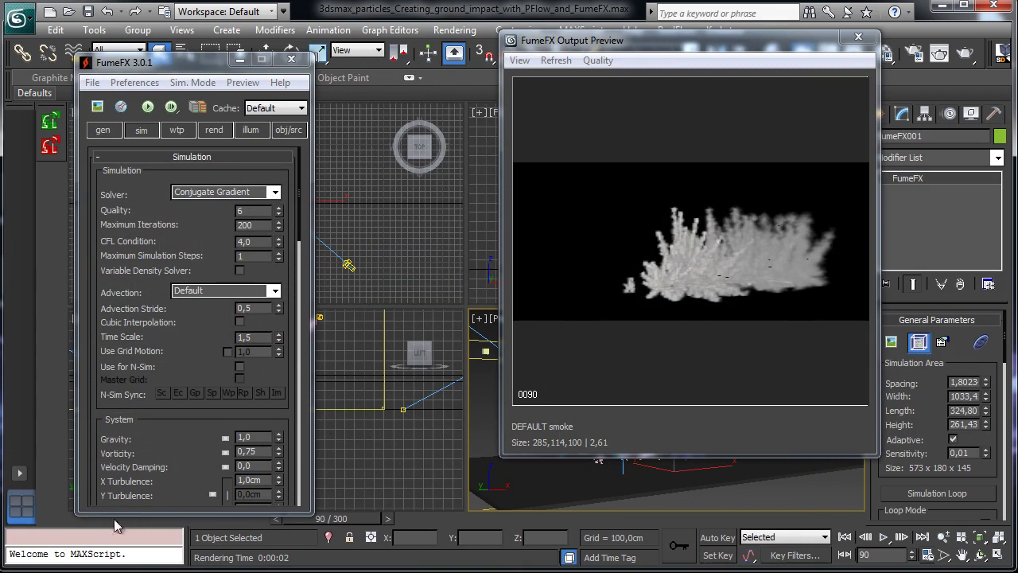
Test render the perspective view at frame 56 and at frame 76.
left_click_drag(100, 523, 228, 512)
left_click(962, 53)
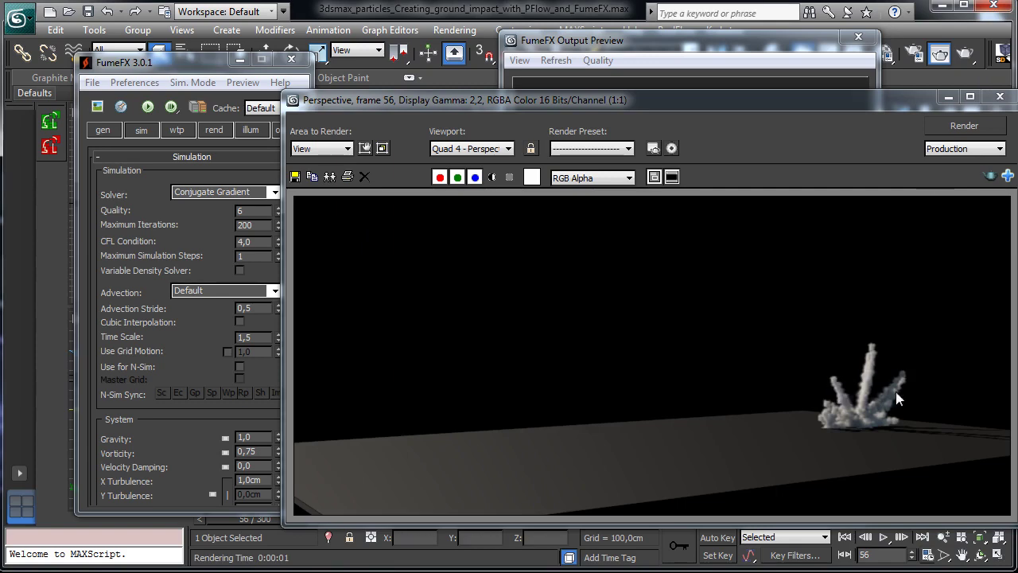
left_click(1000, 96)
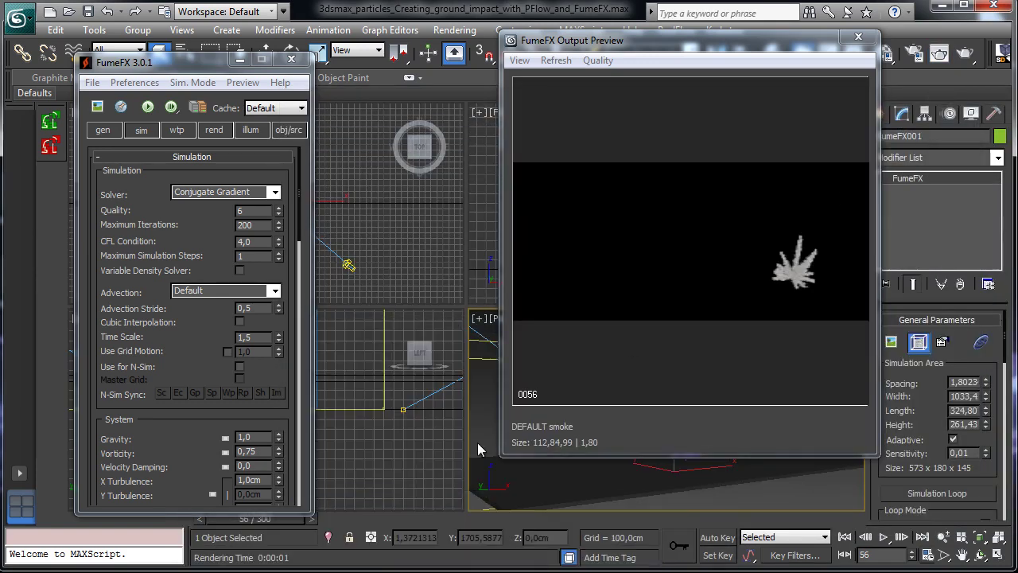
left_click_drag(249, 521, 300, 520)
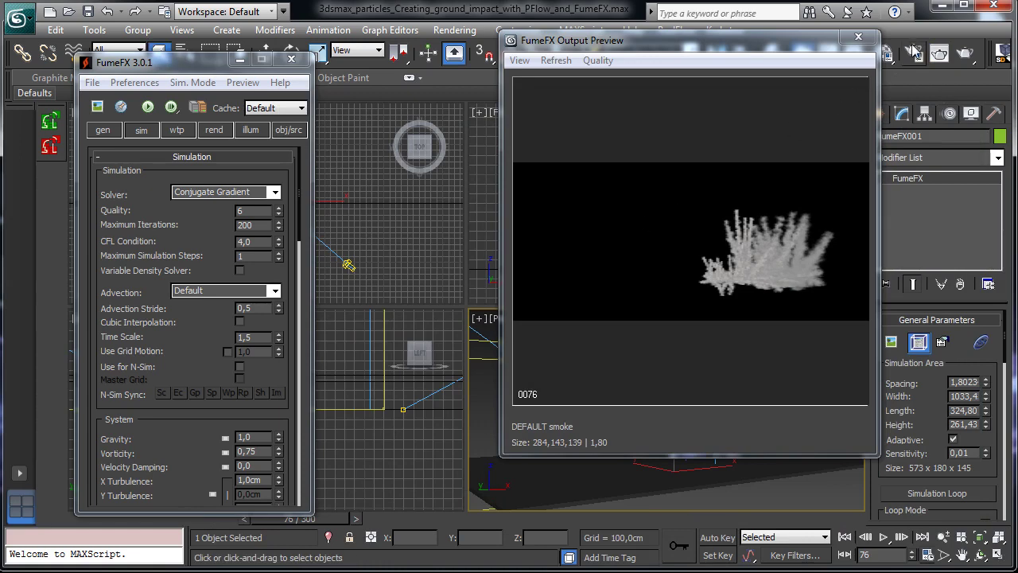
left_click(966, 54)
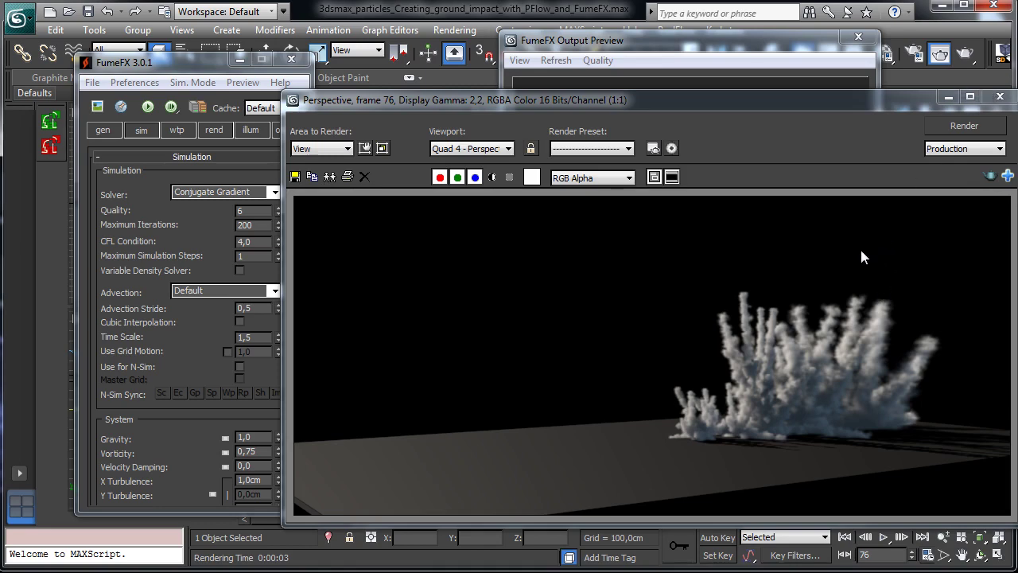
left_click(948, 97)
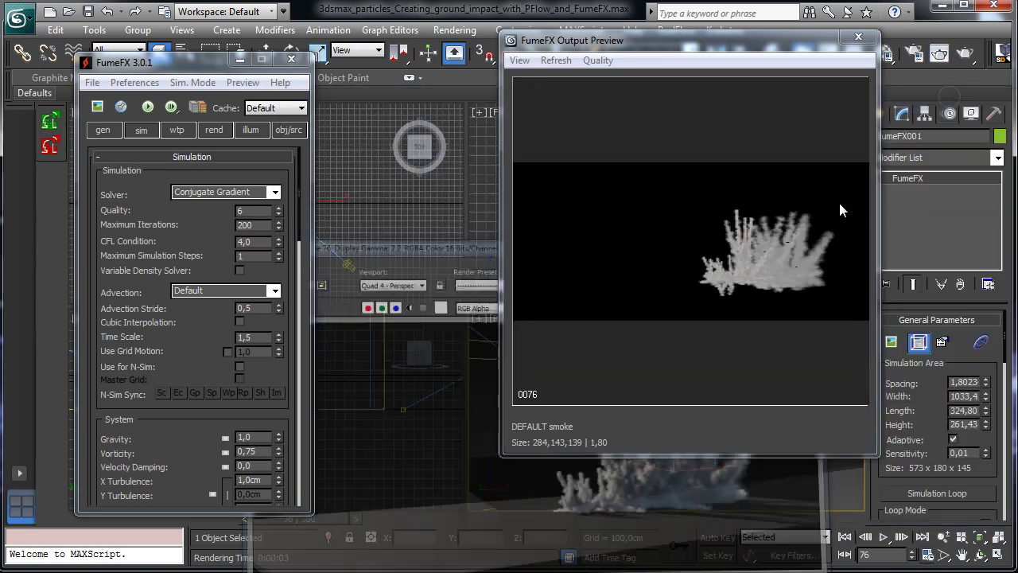
Scrub through the simulated frames up to 96 and back to 58, and close the FumeFX output preview.
left_click_drag(117, 520, 331, 532)
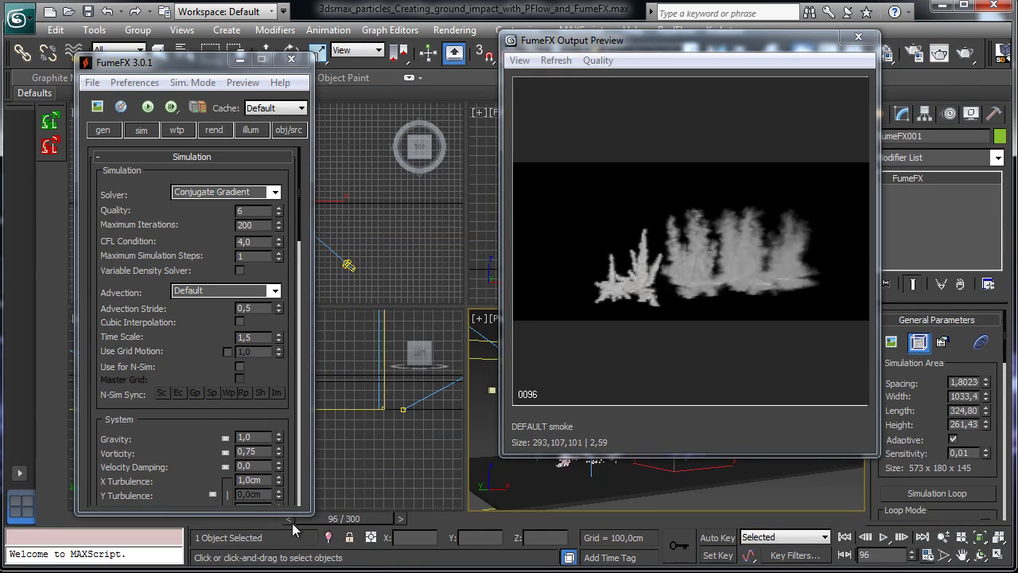
left_click(193, 519)
left_click_drag(193, 519, 264, 523)
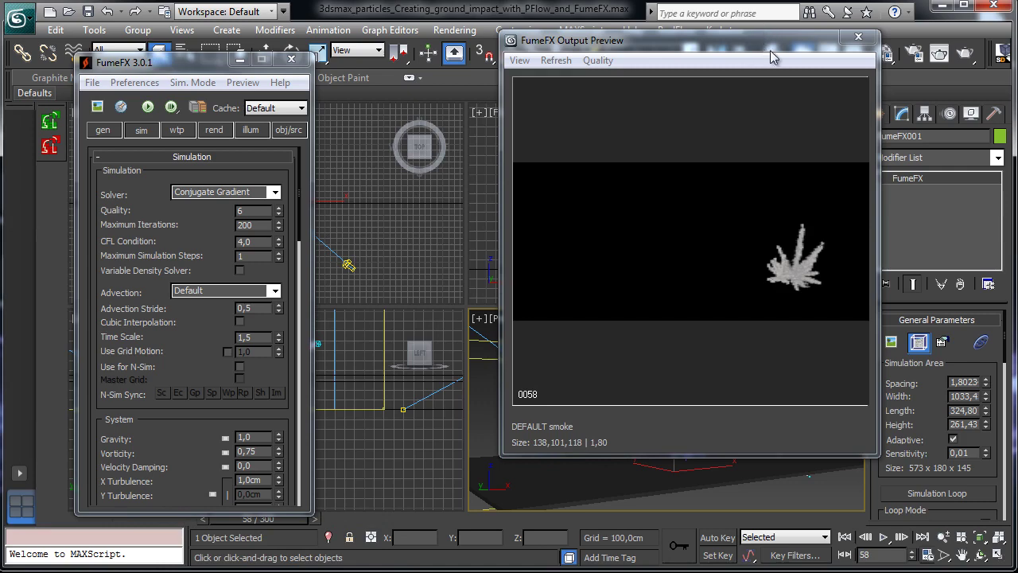
left_click(850, 40)
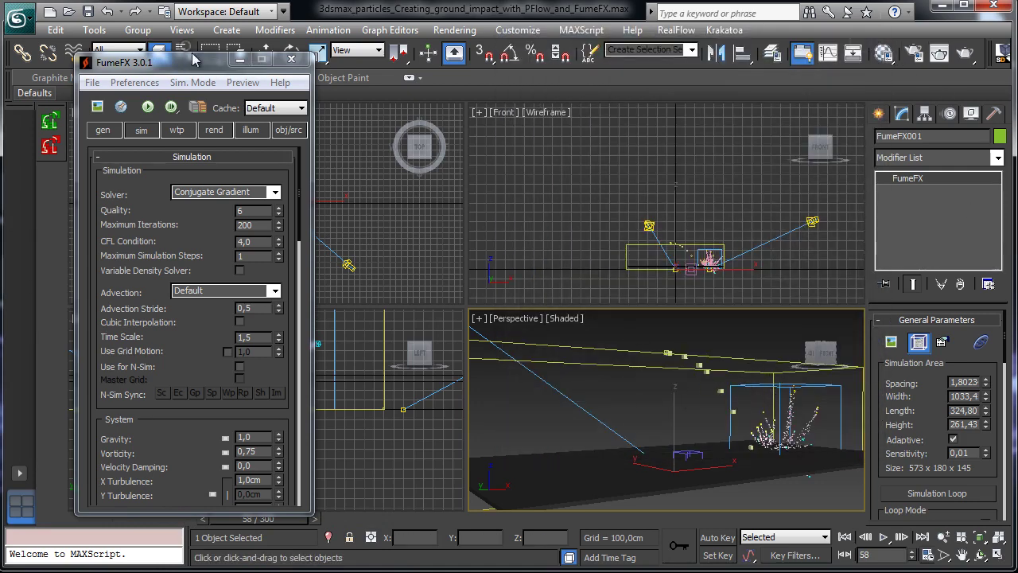
Set the divergence of PF_Impact's Speed 001 operator in Event 003 to 25 and scrub the timeline to check the particles.
key("h")
left_click(203, 343)
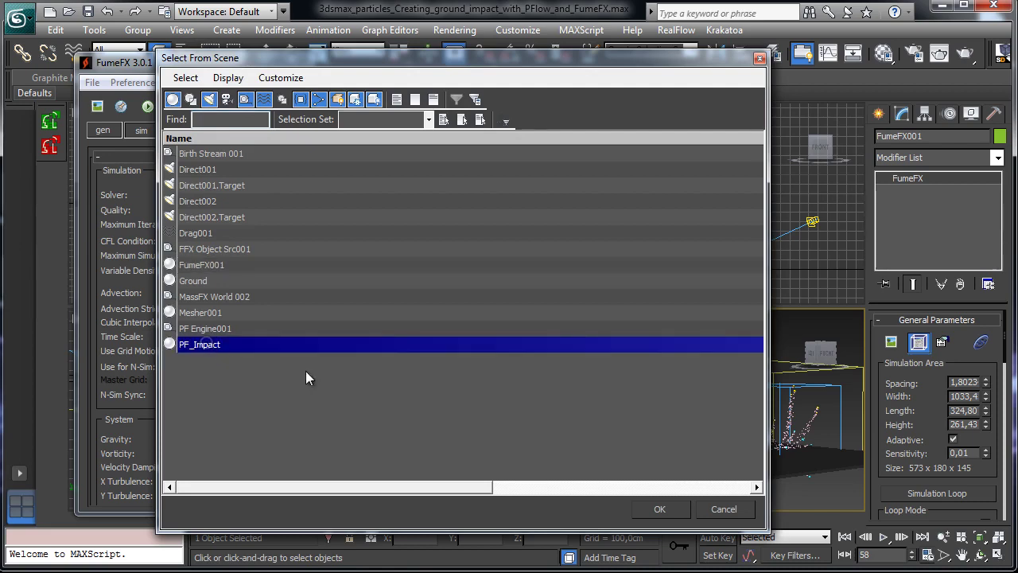
left_click(645, 509)
left_click(923, 359)
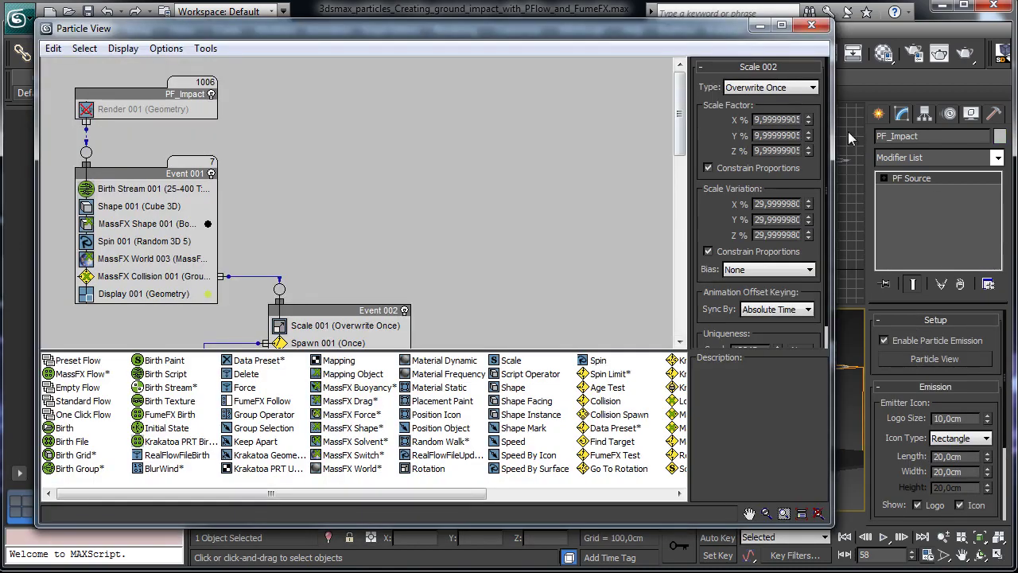
left_click_drag(830, 139, 552, 143)
left_click_drag(402, 121, 402, 169)
left_click_drag(167, 348, 200, 348)
left_click(177, 243)
double_click(502, 169)
type("25")
key("Return")
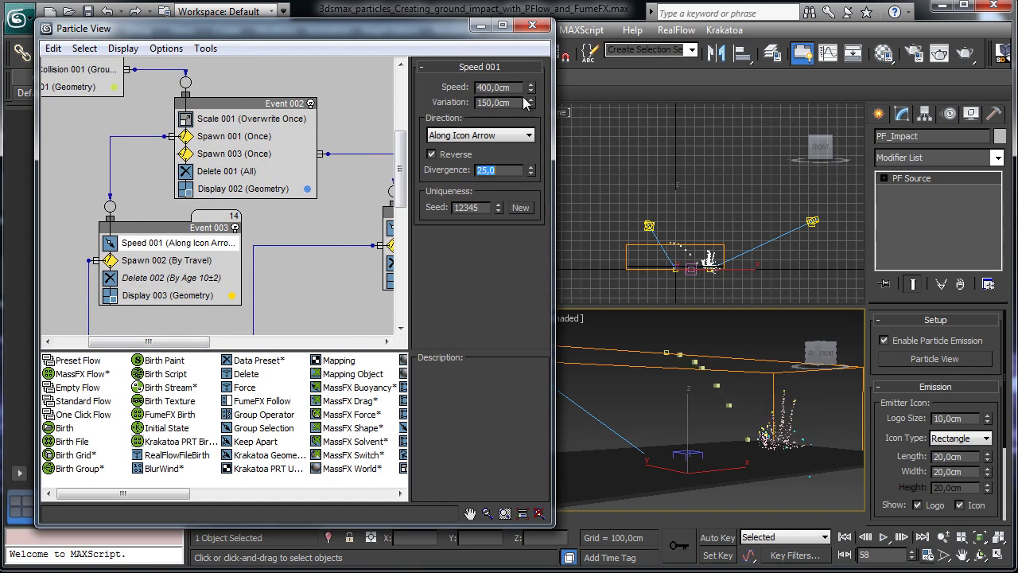
left_click_drag(115, 526, 258, 515)
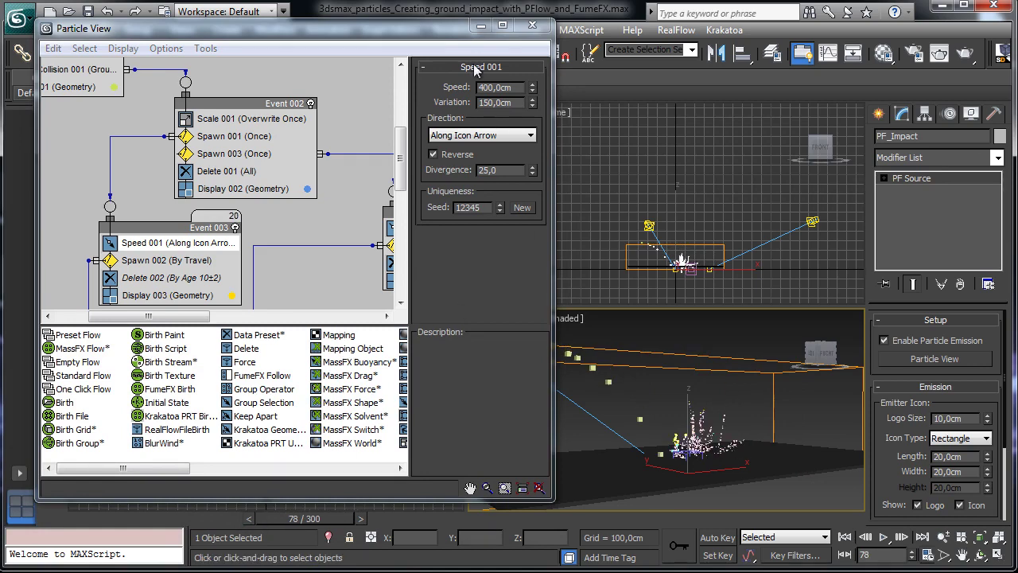
Set Speed 001 to a speed of 350 cm with 200 cm variation, check the particles up to frame 90 and close Particle View.
double_click(513, 87)
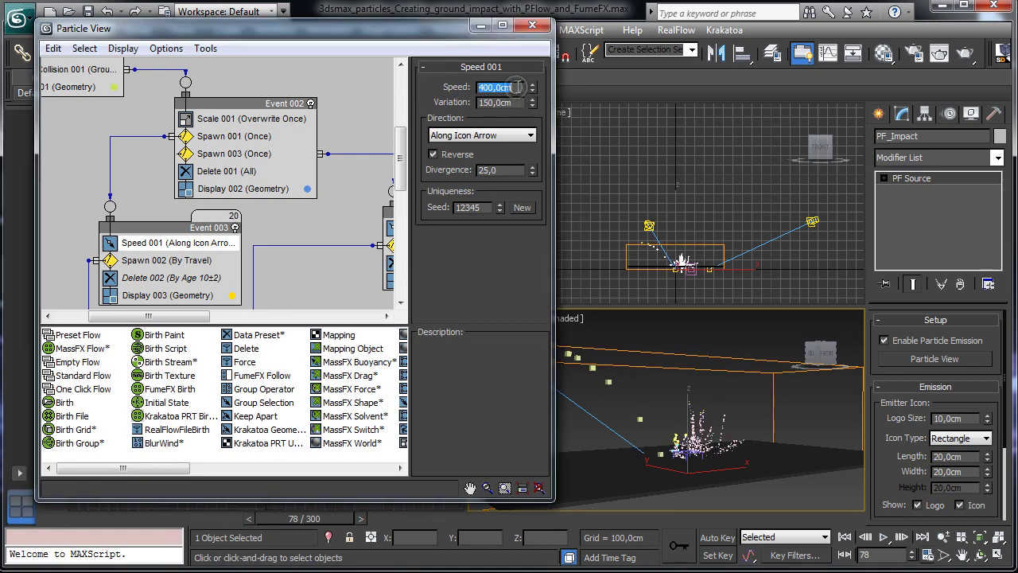
type("350")
key("Tab")
type("200")
key("Return")
left_click_drag(70, 517, 273, 518)
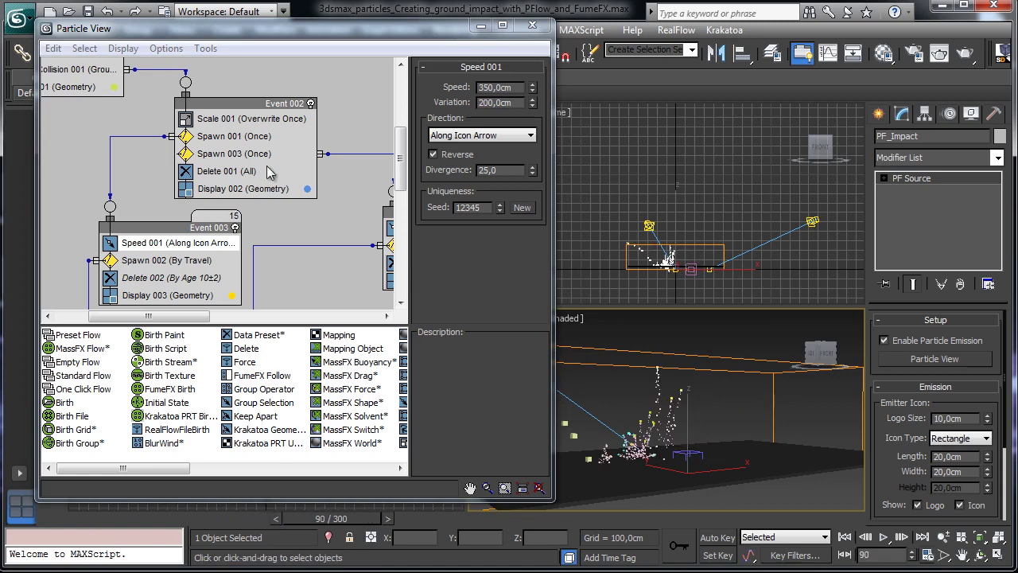
left_click(532, 25)
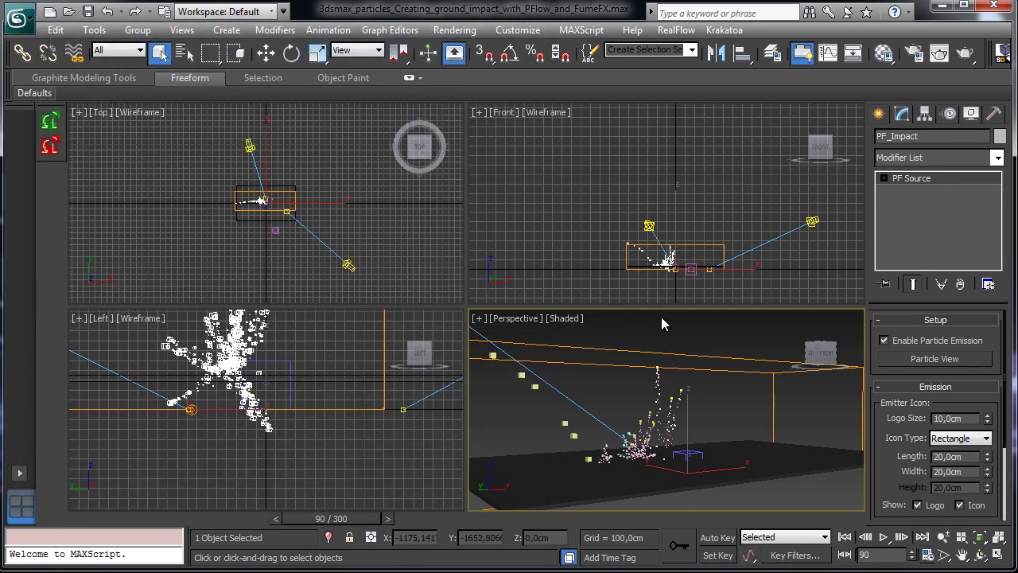
Set the SpeedMul of the Ground object in FumeFX001's object and source settings to 6.
left_click(791, 359)
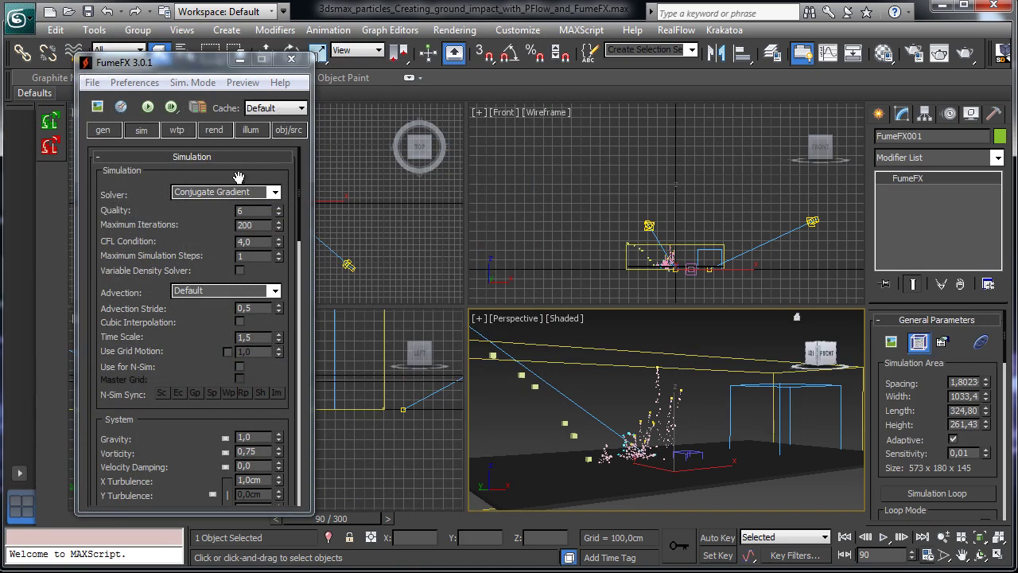
left_click(288, 131)
left_click_drag(256, 391, 267, 297)
left_click(152, 155)
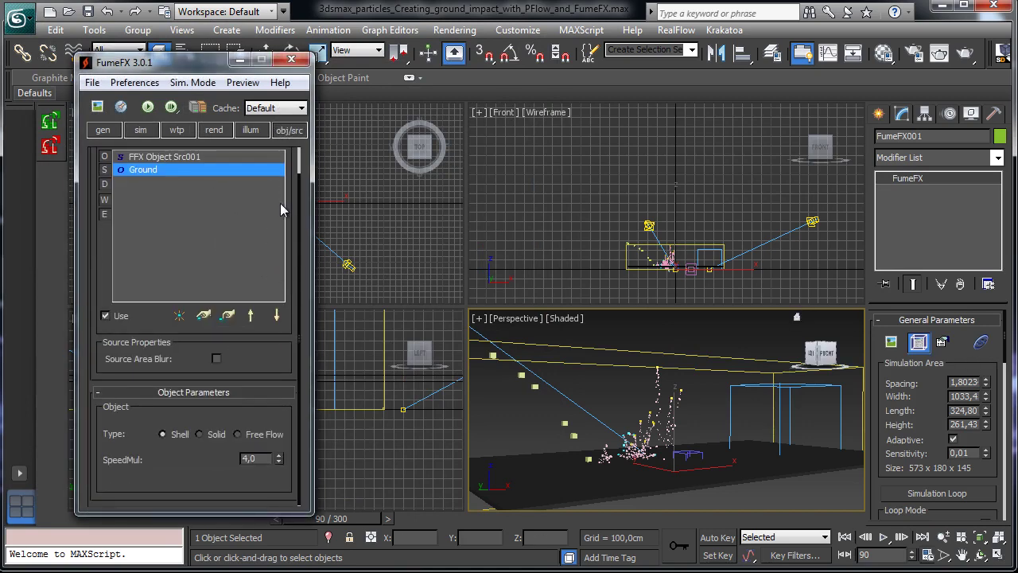
double_click(265, 459)
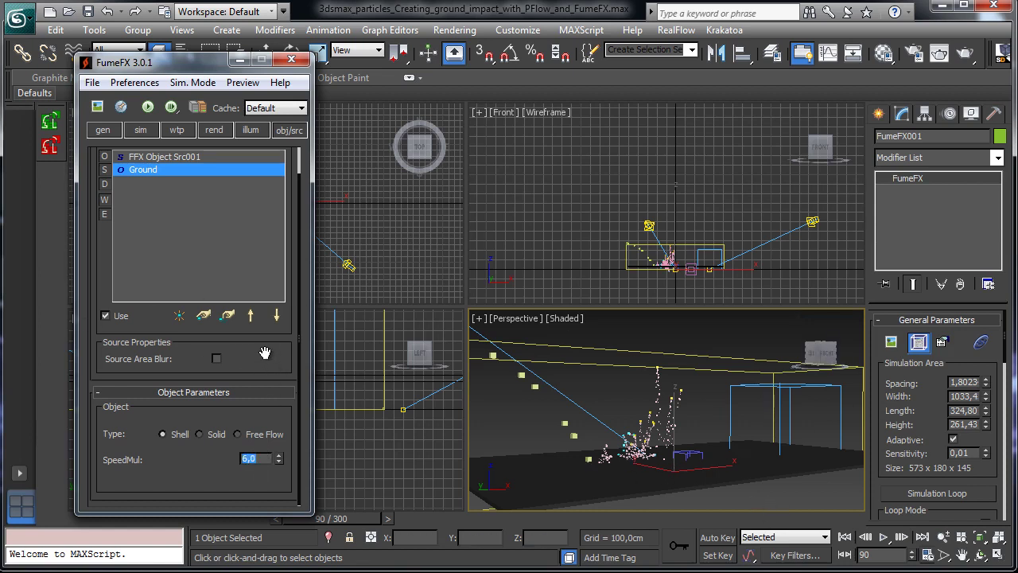
left_click_drag(265, 352, 247, 462)
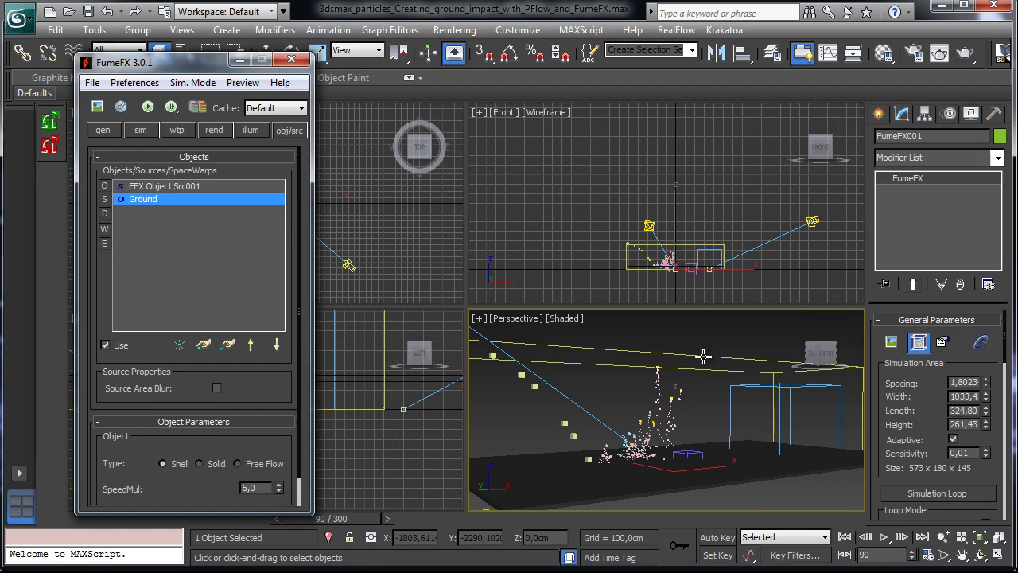
Increase the FumeFX001 grid height to about 308.49 cm and check the grid size in the general parameters.
left_click_drag(987, 424, 987, 406)
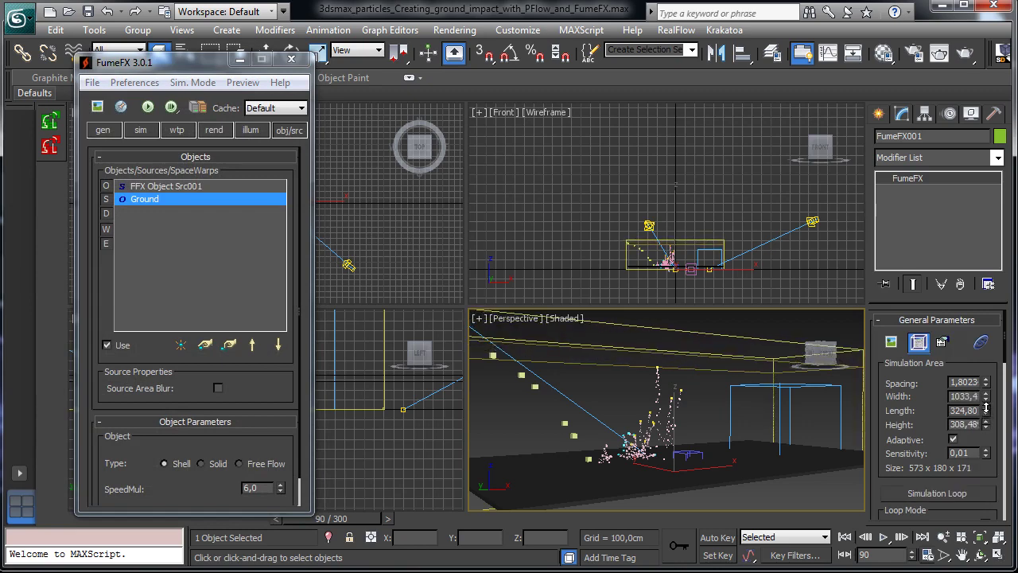
left_click(104, 131)
scroll(198, 178, "down", 1)
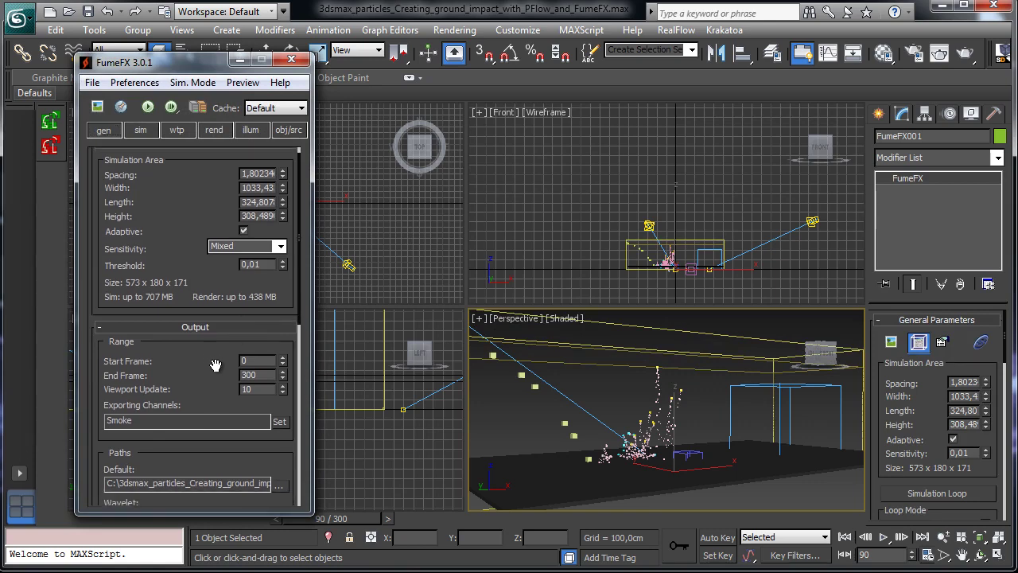
Set the turbulence noise scale in the FumeFX simulation settings to 2.5 cm.
left_click(141, 130)
scroll(209, 310, "down", 4)
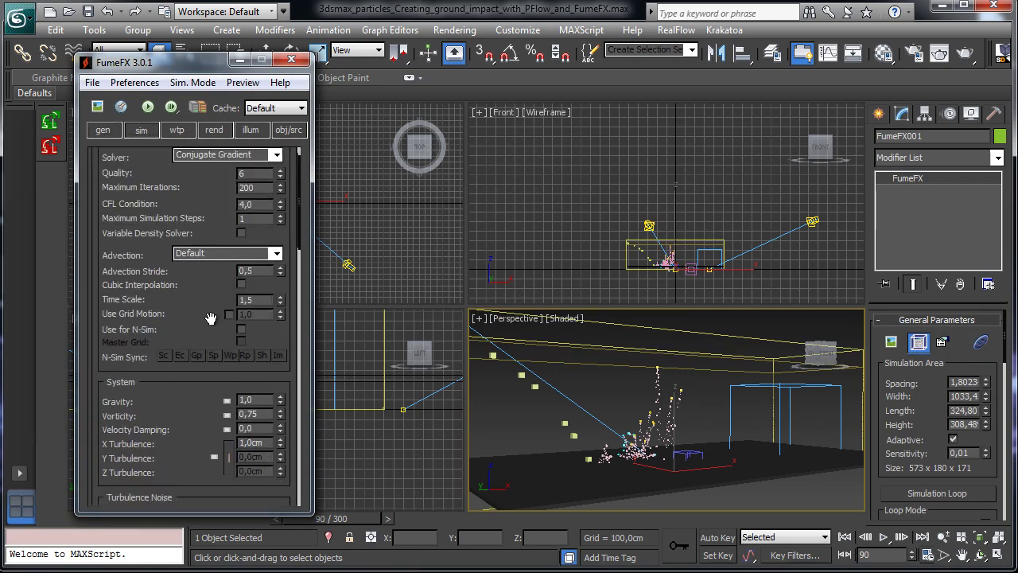
scroll(205, 221, "down", 5)
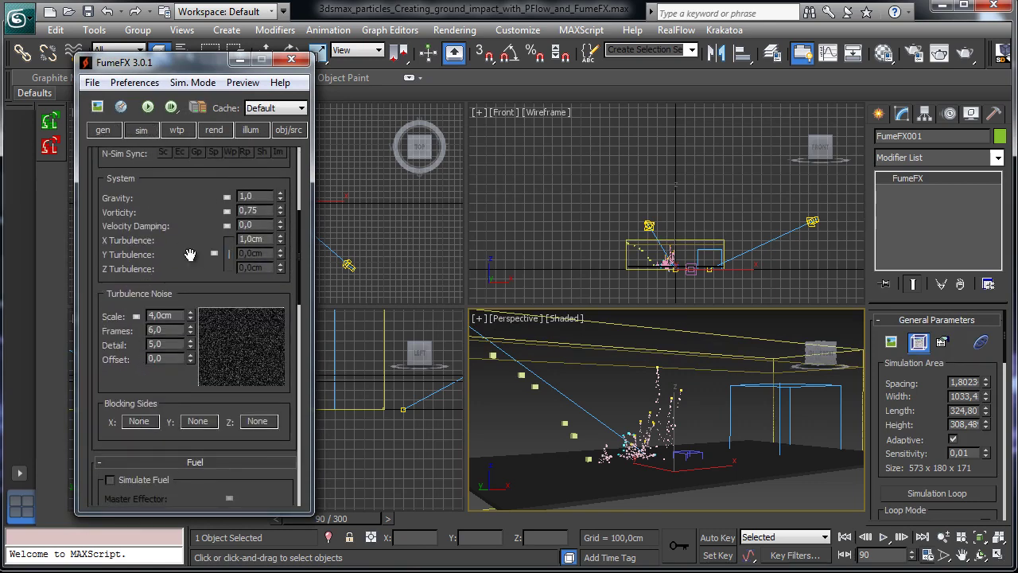
double_click(176, 316)
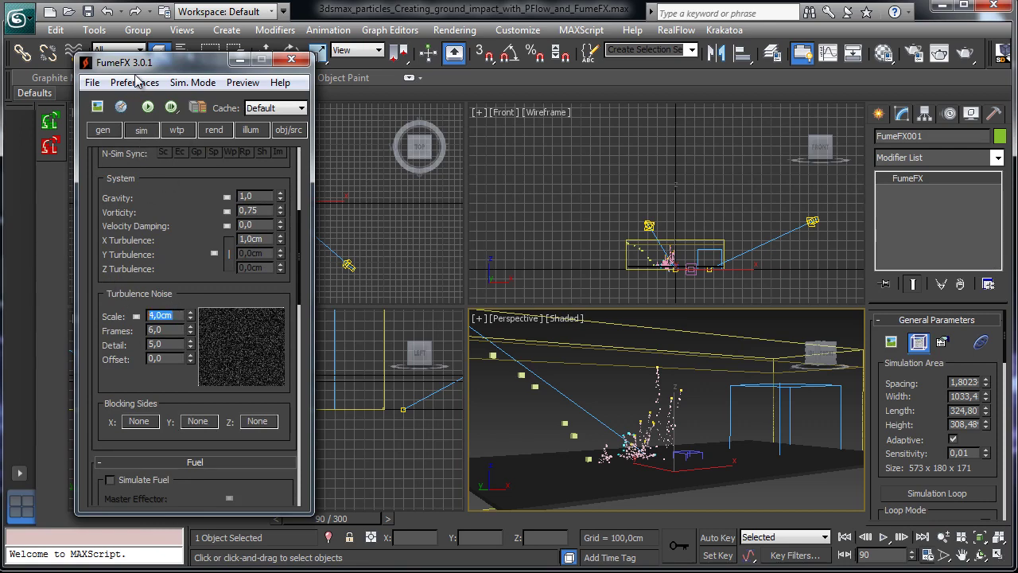
type("2,5")
key("Return")
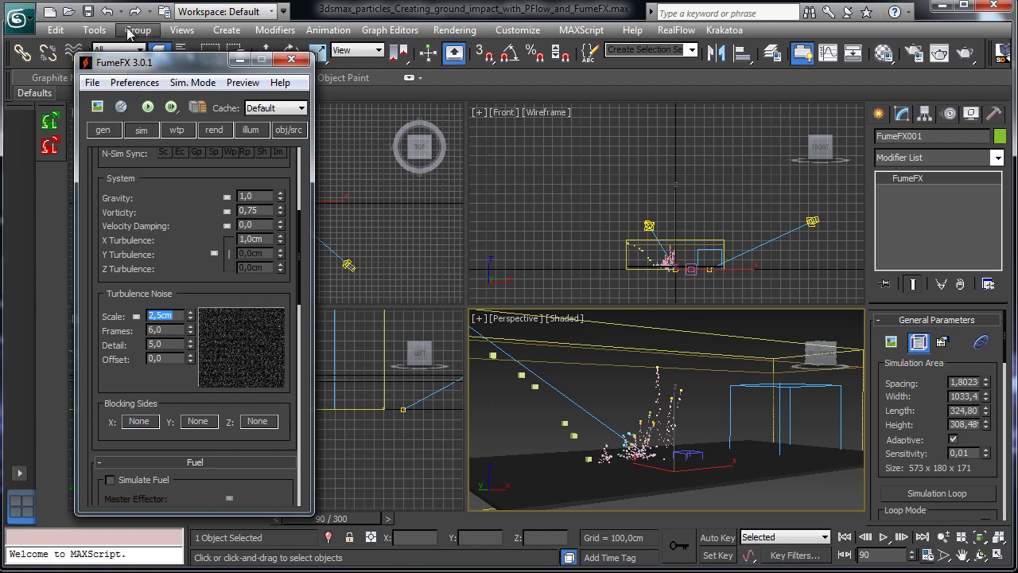
Reduce the grid spacing in the FumeFX001 general parameters to about 1.489.
left_click(104, 131)
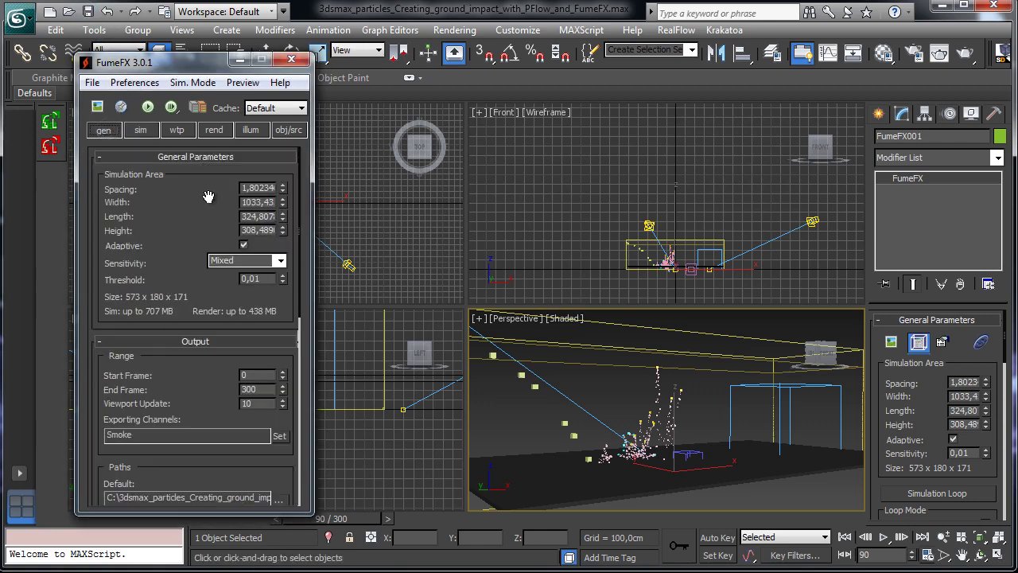
left_click_drag(282, 191, 283, 196)
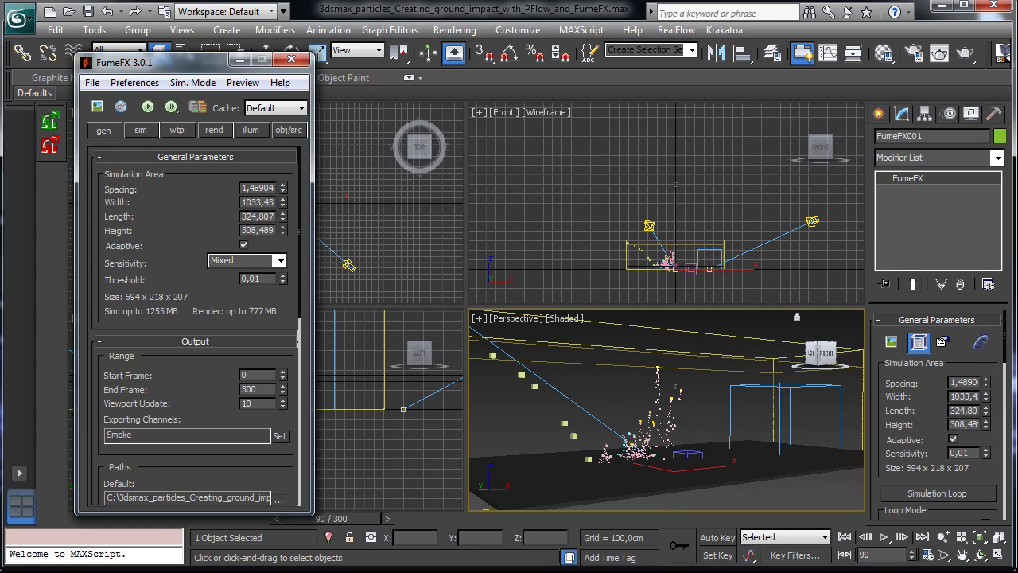
Check the PF_Impact flow in Particle View, reselect FumeFX001 and start its simulation.
left_click(183, 49)
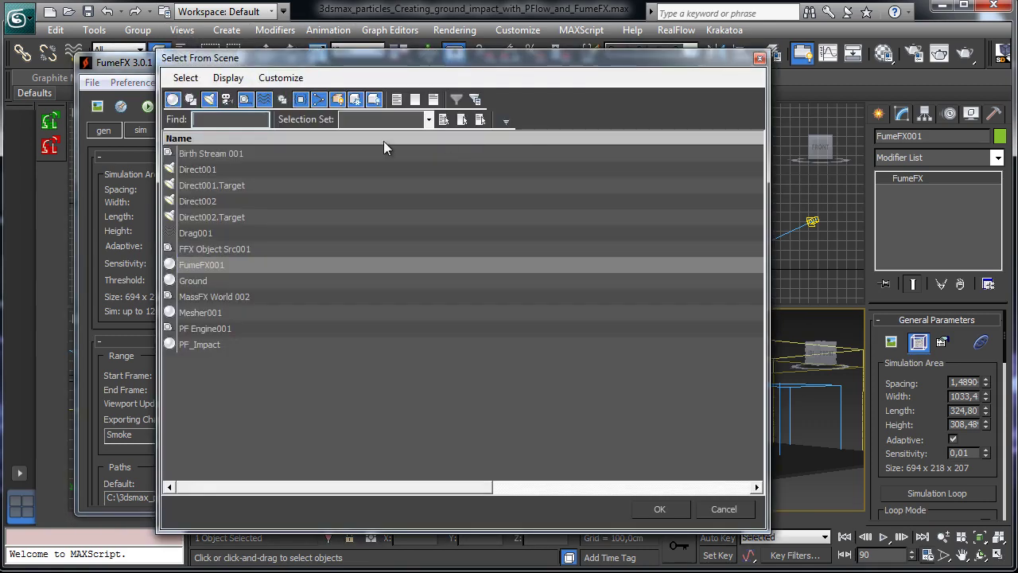
left_click(223, 345)
left_click(668, 509)
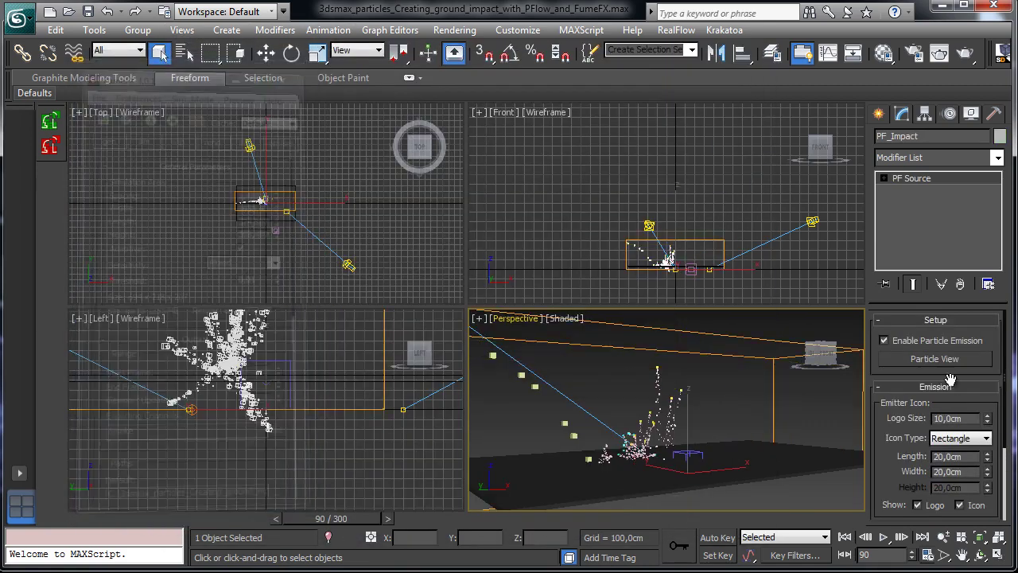
left_click(935, 359)
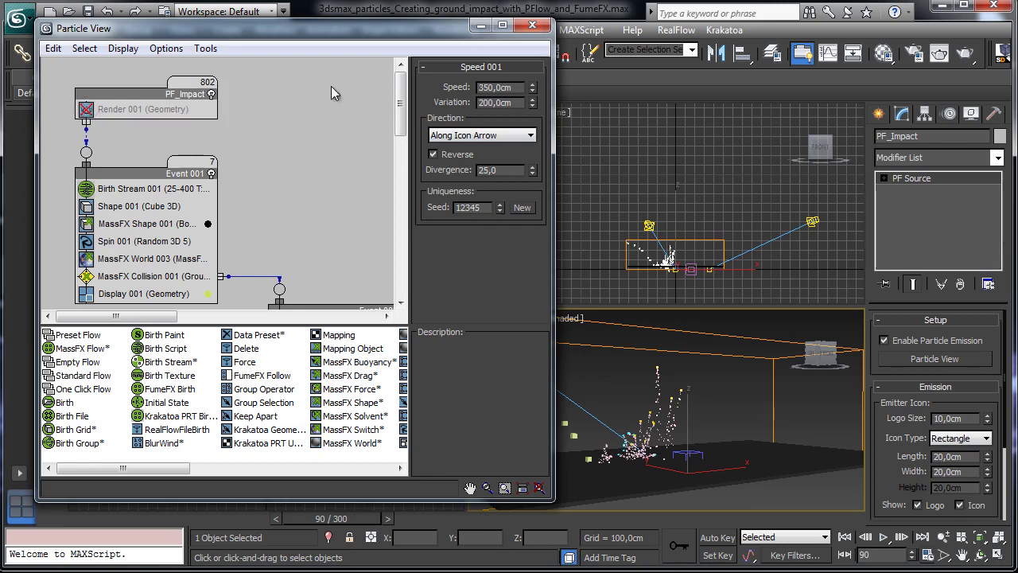
left_click(485, 26)
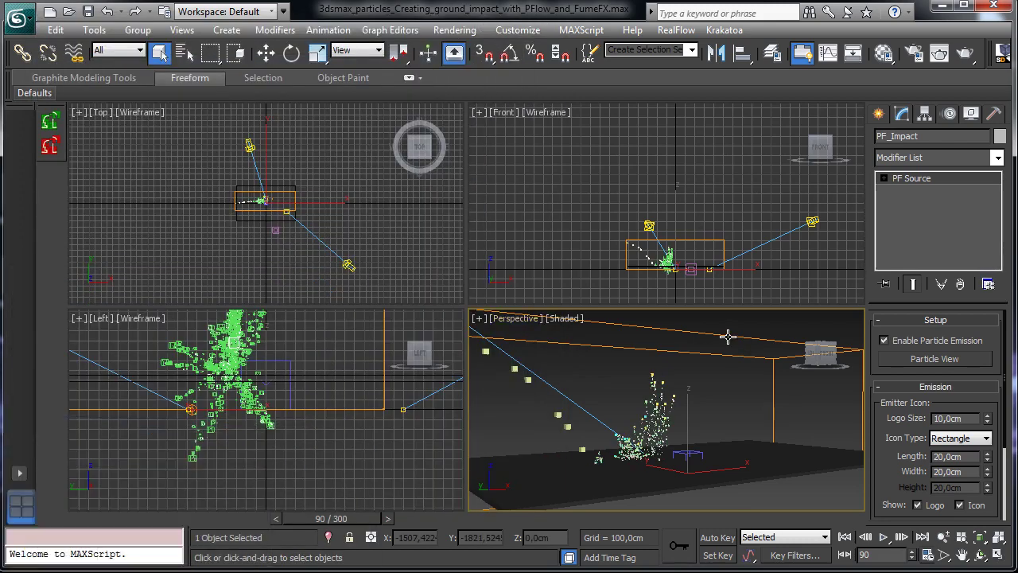
left_click(731, 350)
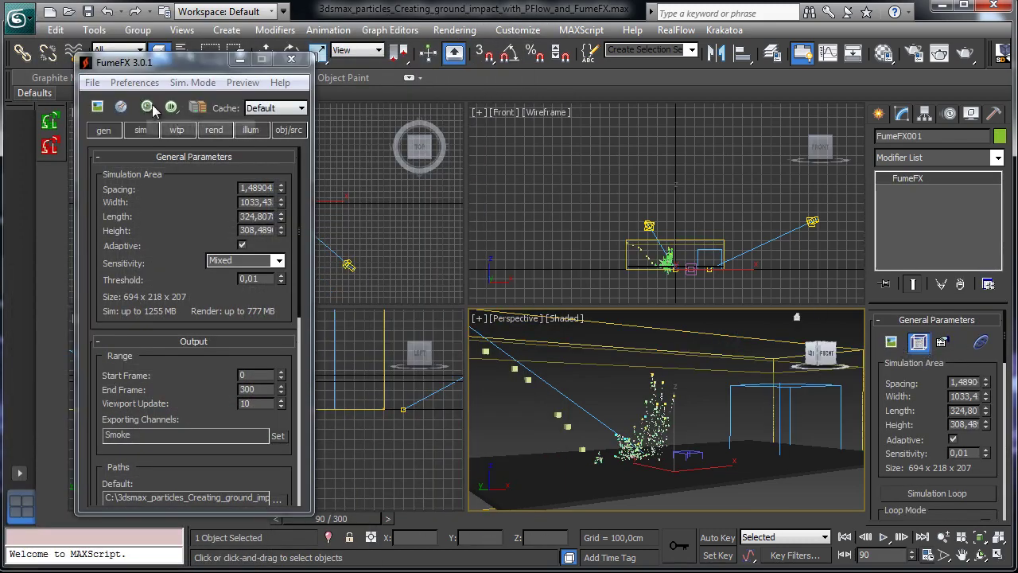
left_click(148, 107)
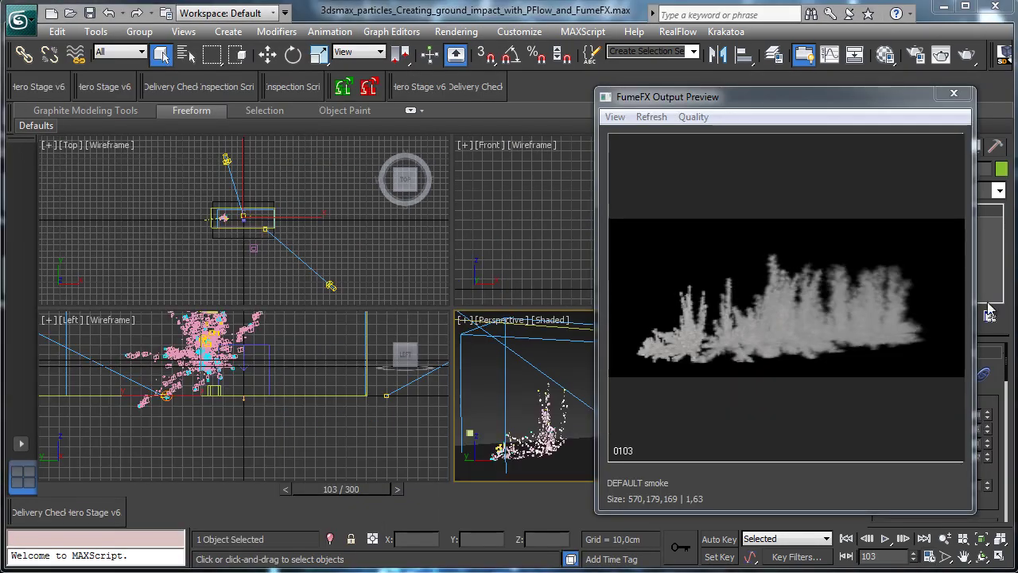
Move and shrink the FumeFX output preview, scrub the timeline to frame 58 and render the Perspective view.
left_click_drag(883, 103, 317, 85)
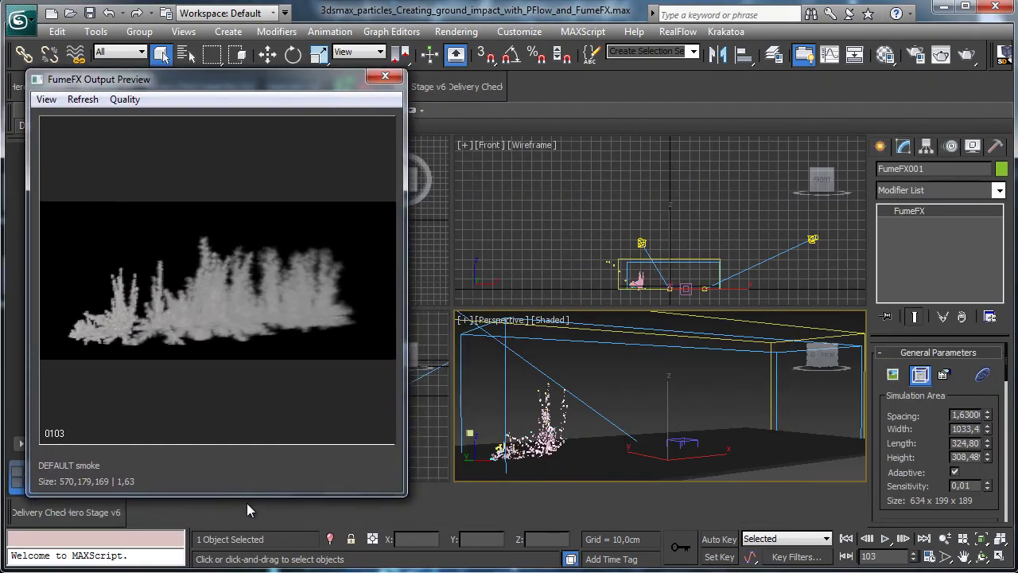
left_click_drag(247, 494, 229, 463)
left_click_drag(88, 482, 317, 484)
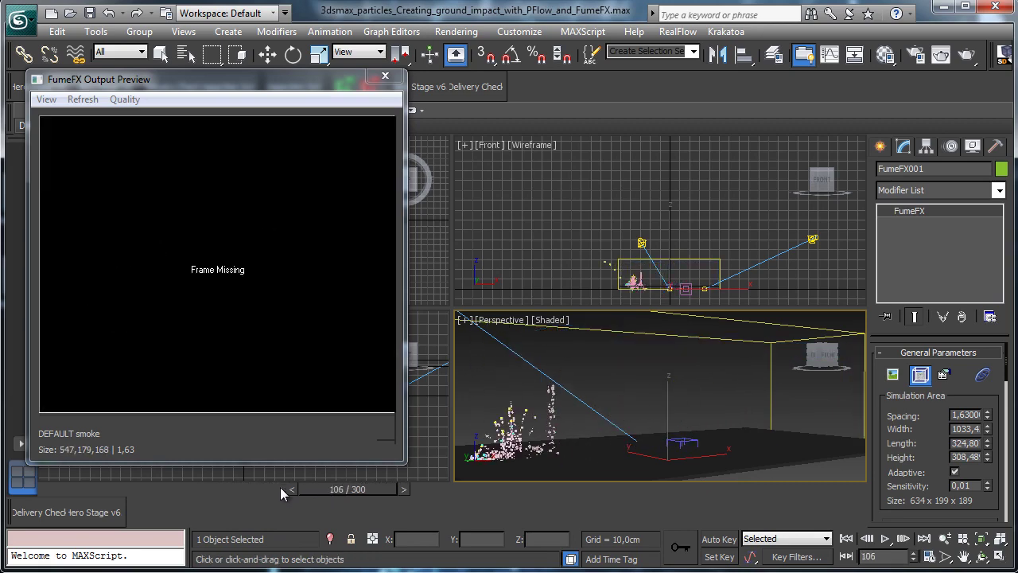
left_click_drag(52, 489, 193, 499)
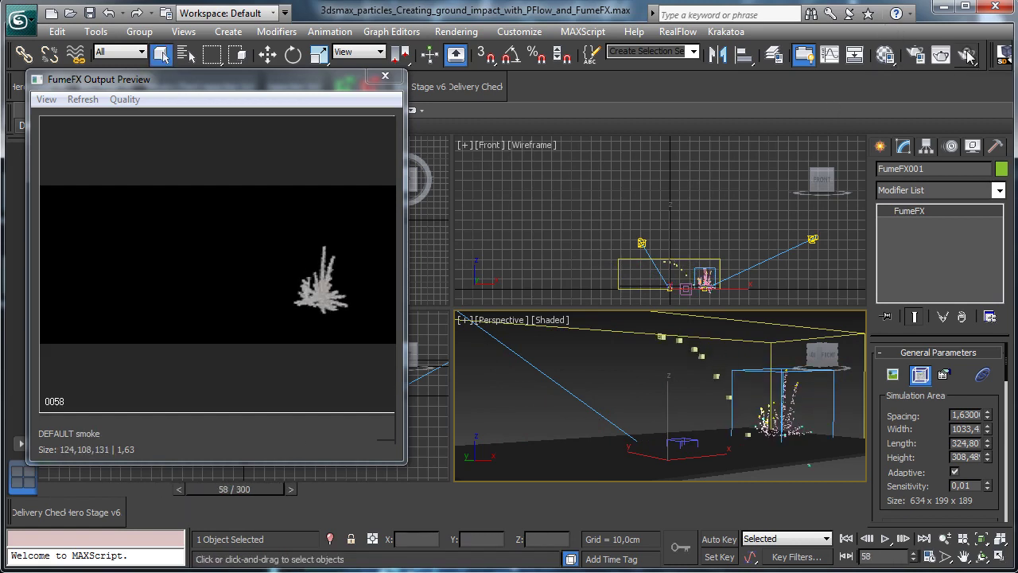
left_click(941, 55)
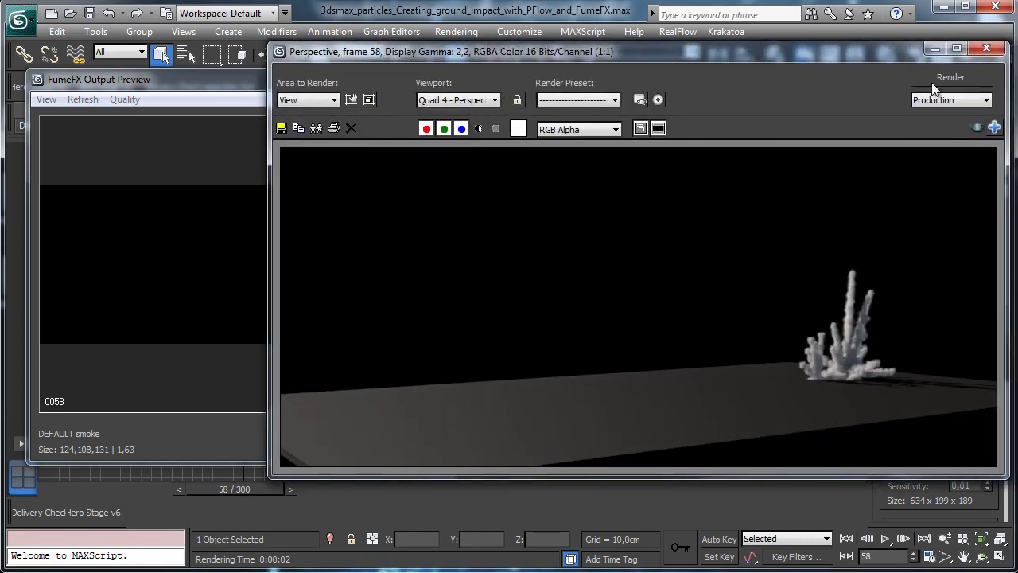
Render the Perspective view again at frames 84 and 98 to compare the smoke.
left_click(216, 88)
left_click_drag(244, 490, 306, 492)
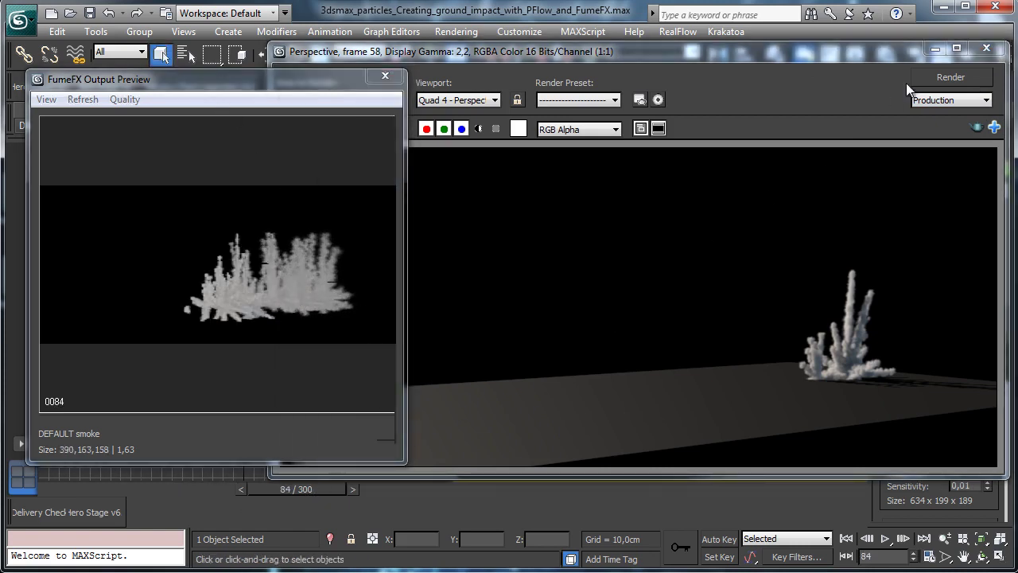
left_click(960, 80)
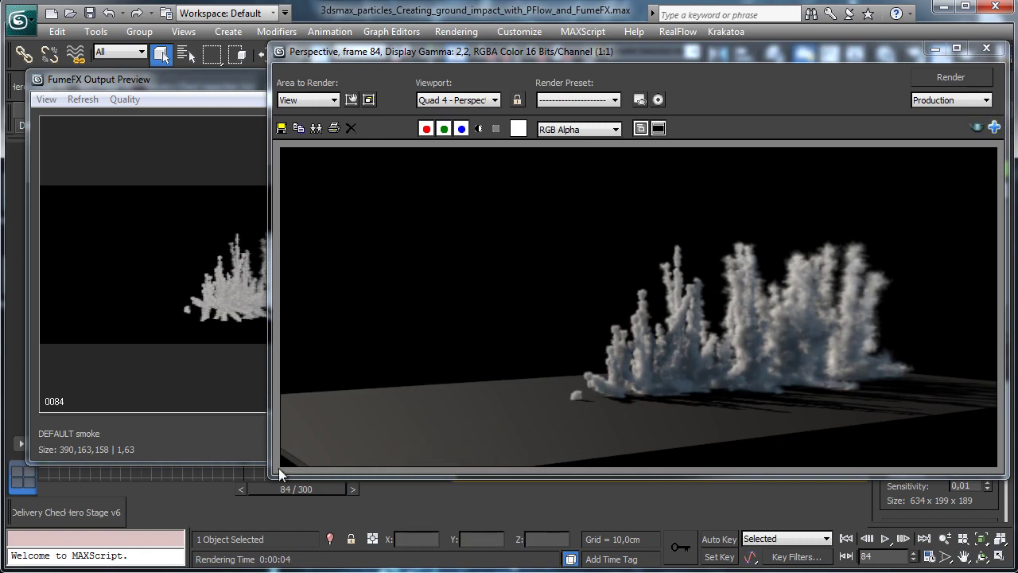
left_click_drag(321, 489, 356, 491)
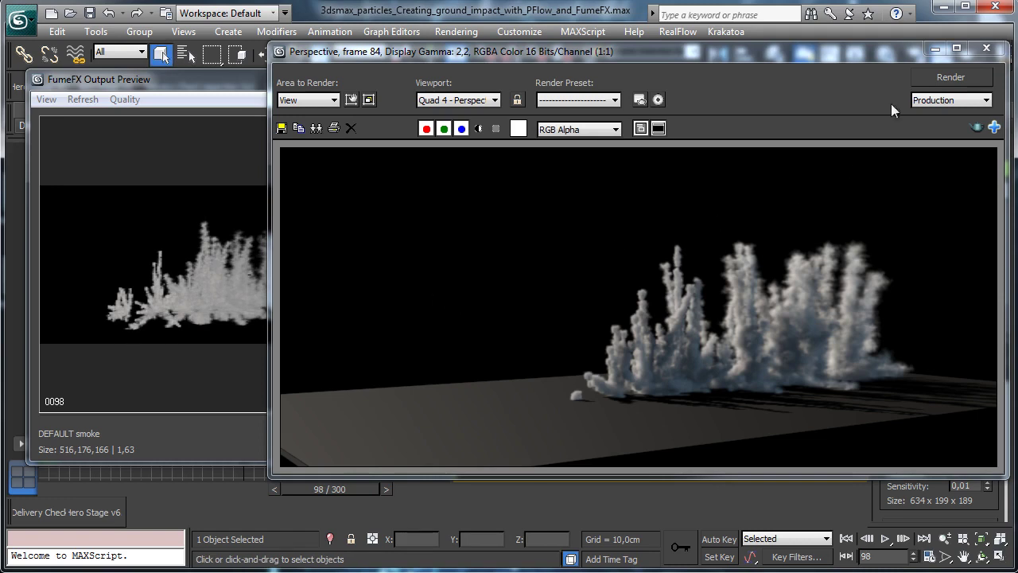
left_click(954, 78)
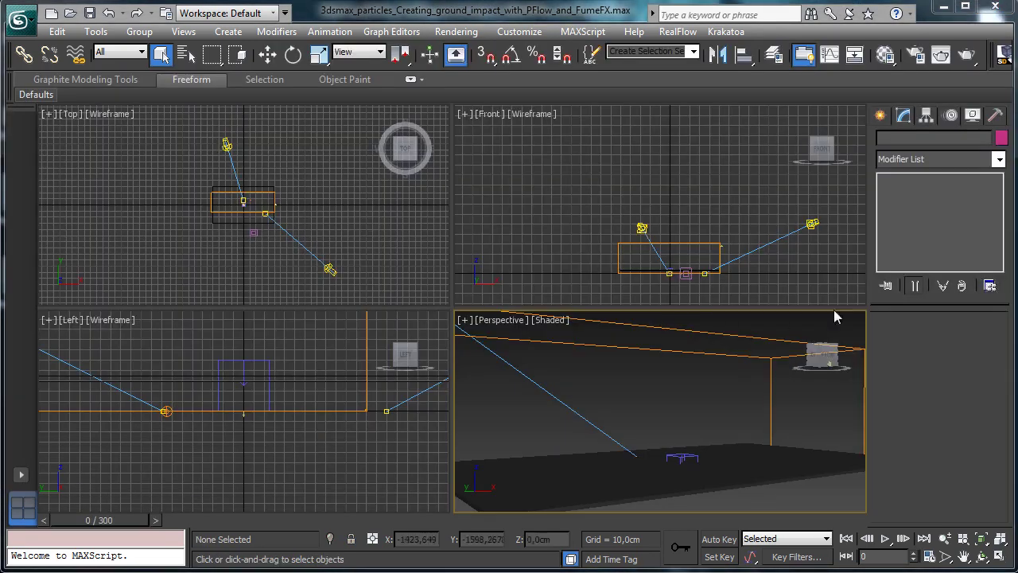
Select the FumeFX001 grid and coarsen its spacing to about 1.989 in the general parameters.
left_click(742, 341)
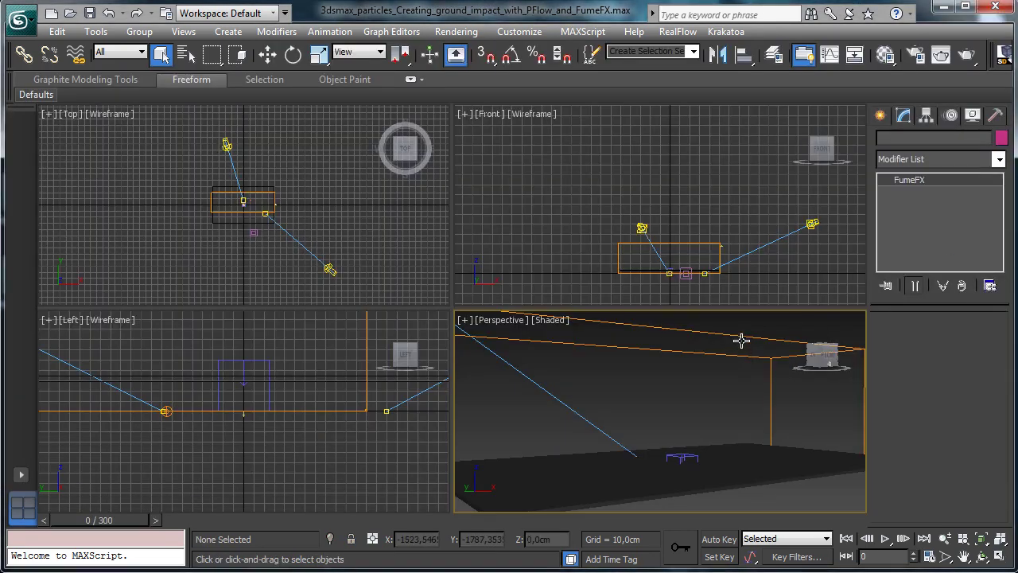
left_click(782, 343)
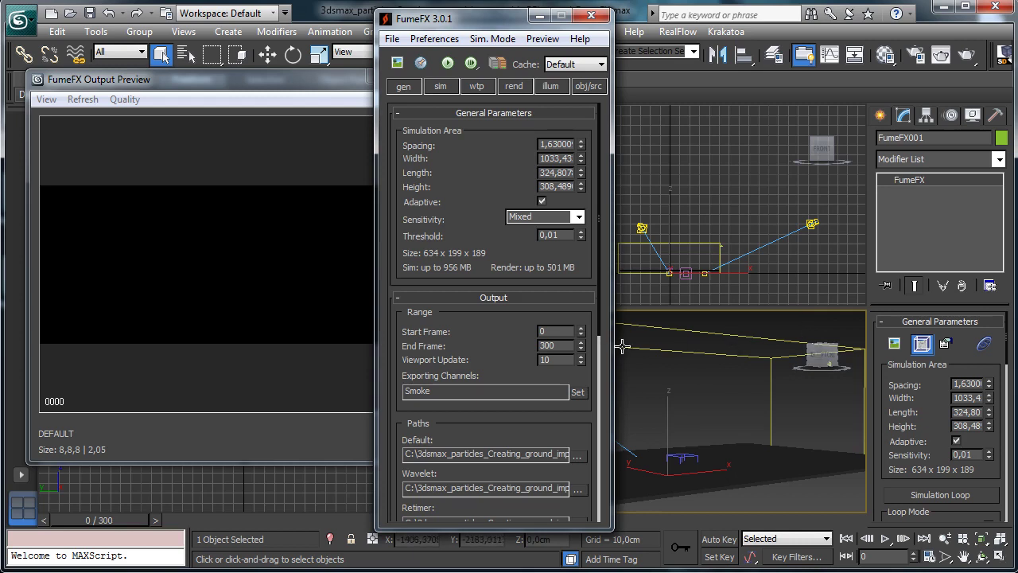
left_click(582, 146)
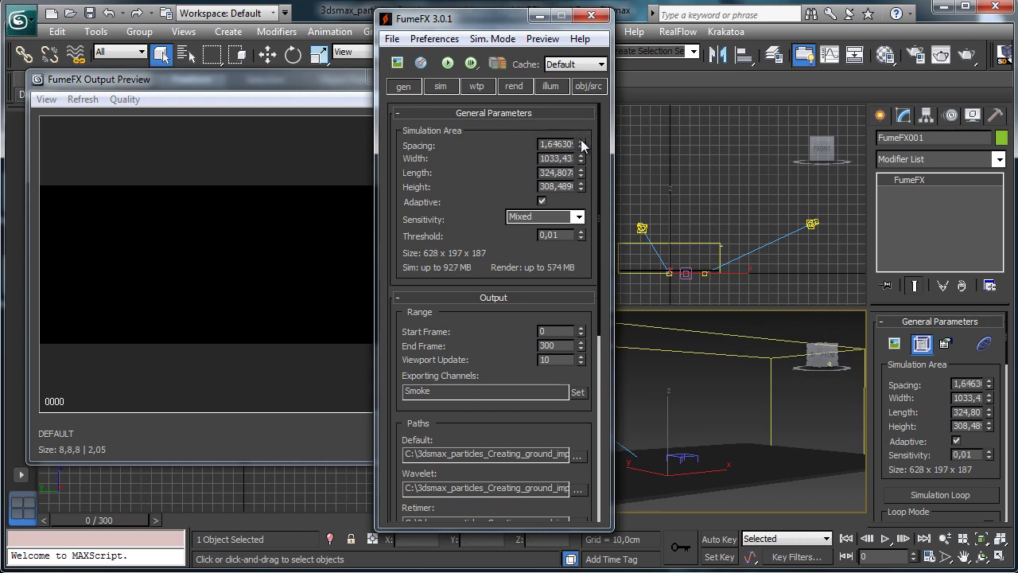
left_click_drag(586, 140, 583, 137)
Set the Extra velocity of FFX Object Src001 to 25 cm in the object source parameters.
left_click(591, 93)
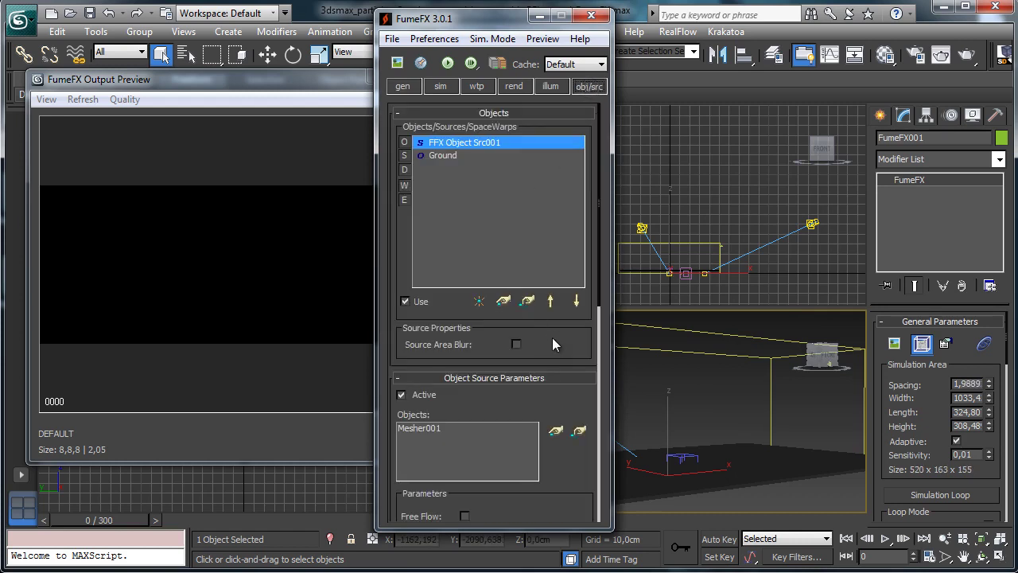
left_click_drag(552, 337, 580, 36)
left_click_drag(543, 239, 546, 89)
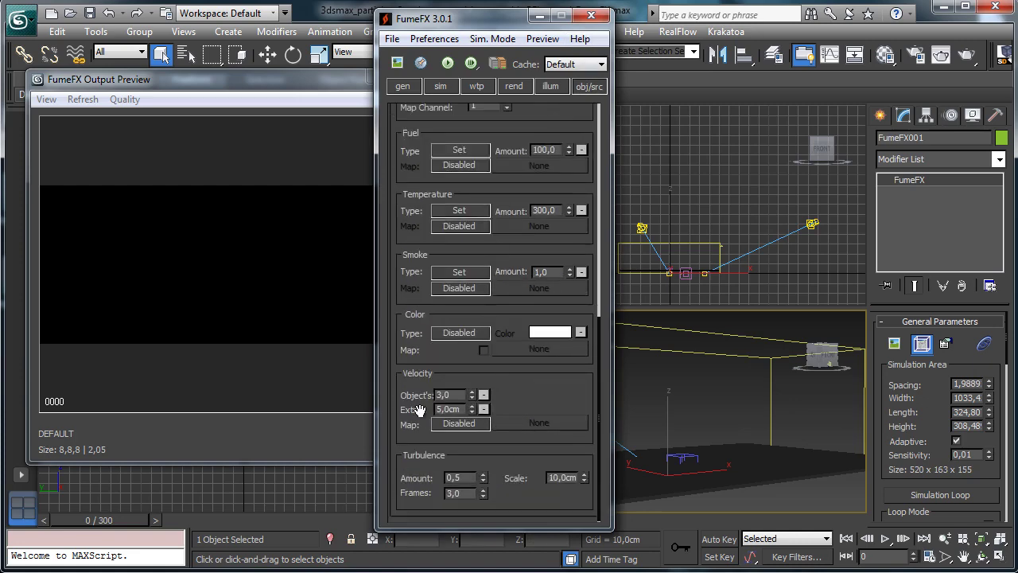
double_click(449, 409)
Move the output preview clear of the main toolbar, save the scene, run the FumeFX simulation and cancel it around frame 66.
left_click(397, 63)
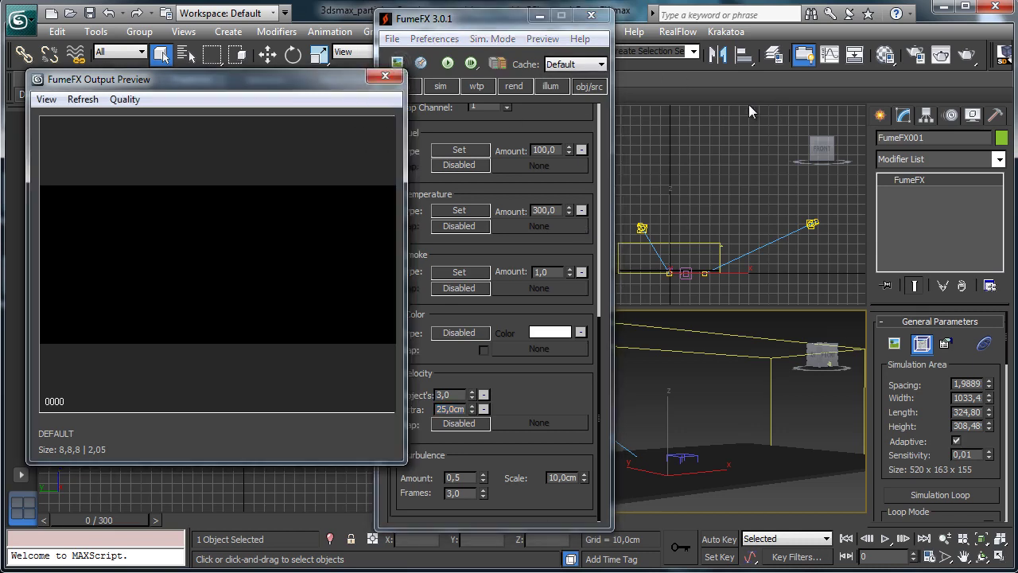
left_click_drag(296, 92, 290, 148)
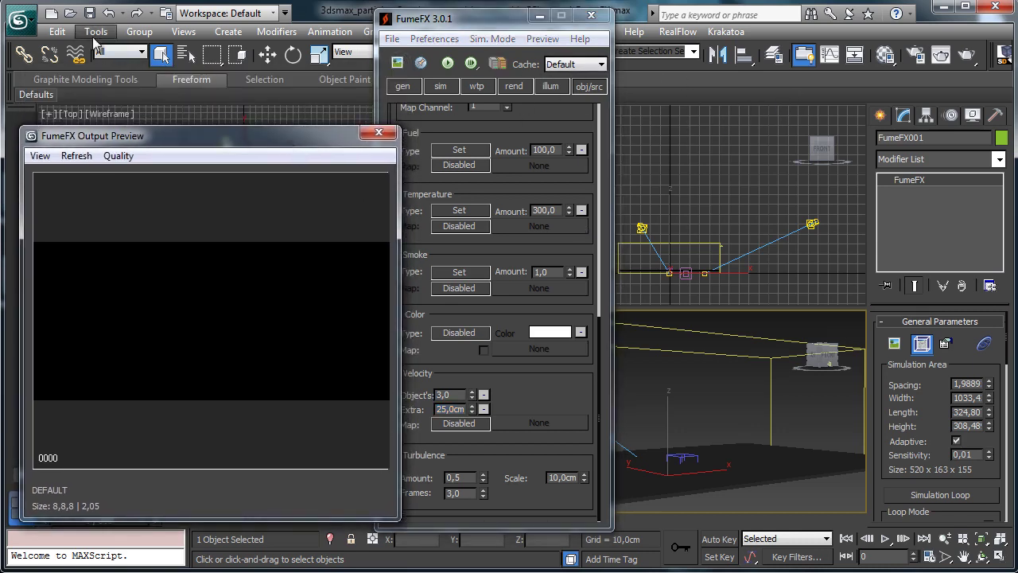
left_click(89, 13)
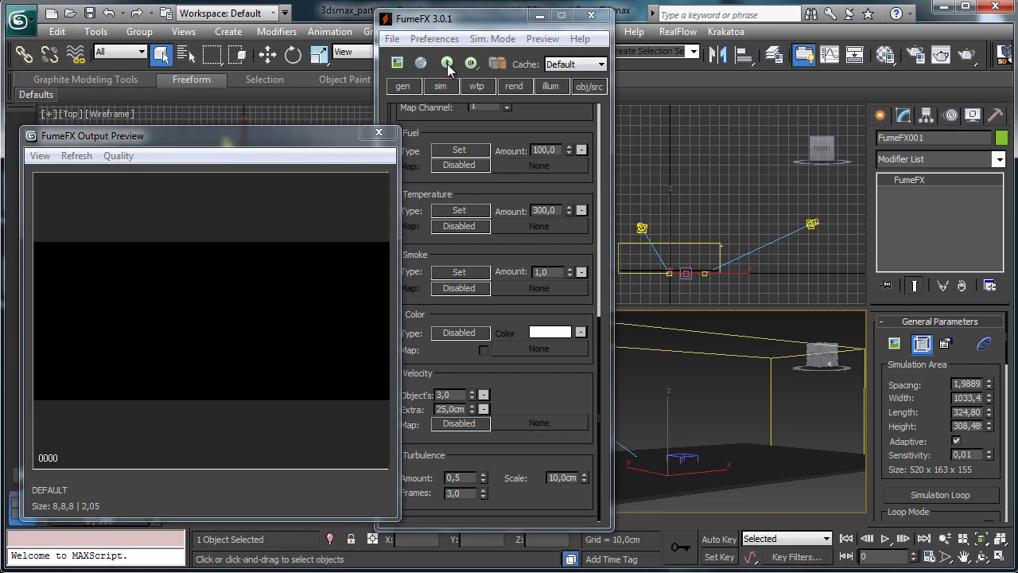
left_click(447, 63)
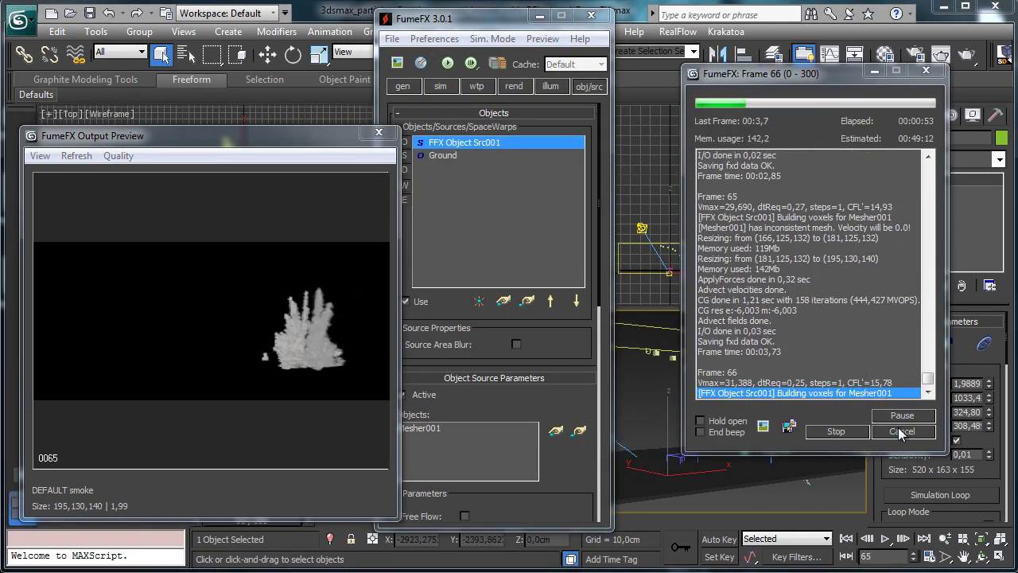
key("Escape")
Scrub through the simulated smoke in the output preview, render the Perspective view at frame 61 and minimize the render.
left_click_drag(224, 129, 225, 85)
left_click_drag(53, 521, 213, 520)
left_click(204, 520)
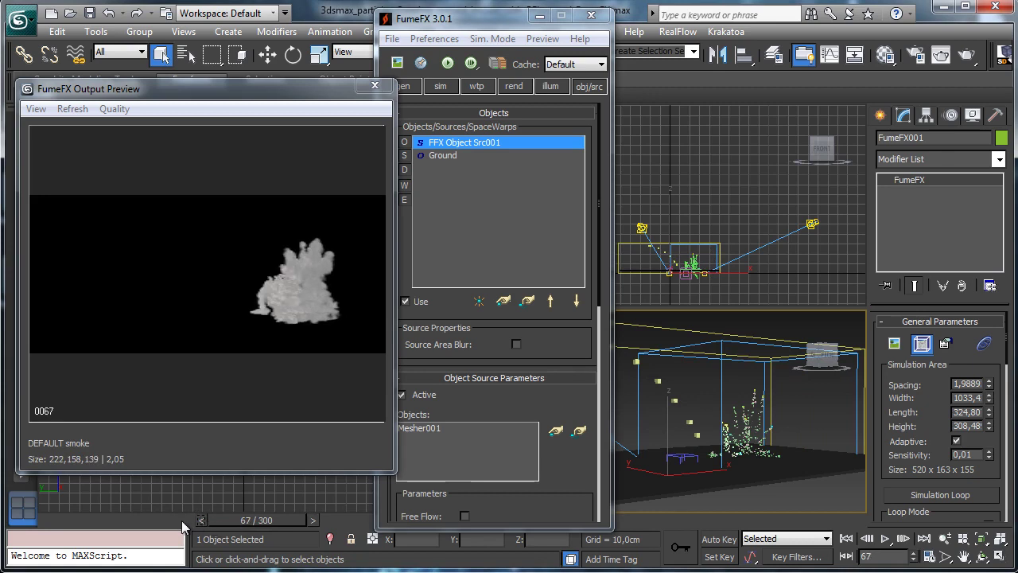
left_click(182, 520)
left_click_drag(212, 523, 252, 518)
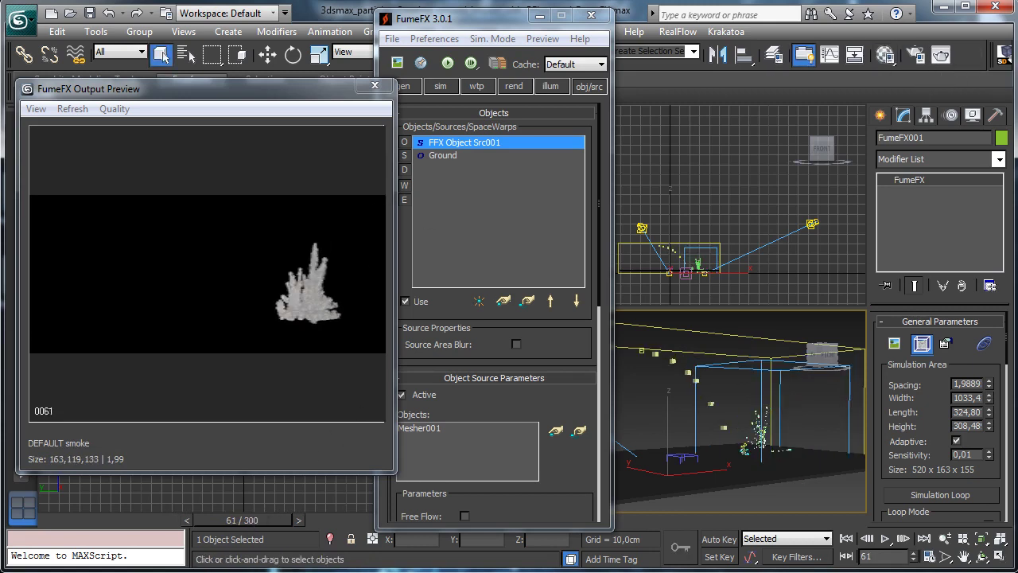
left_click(941, 54)
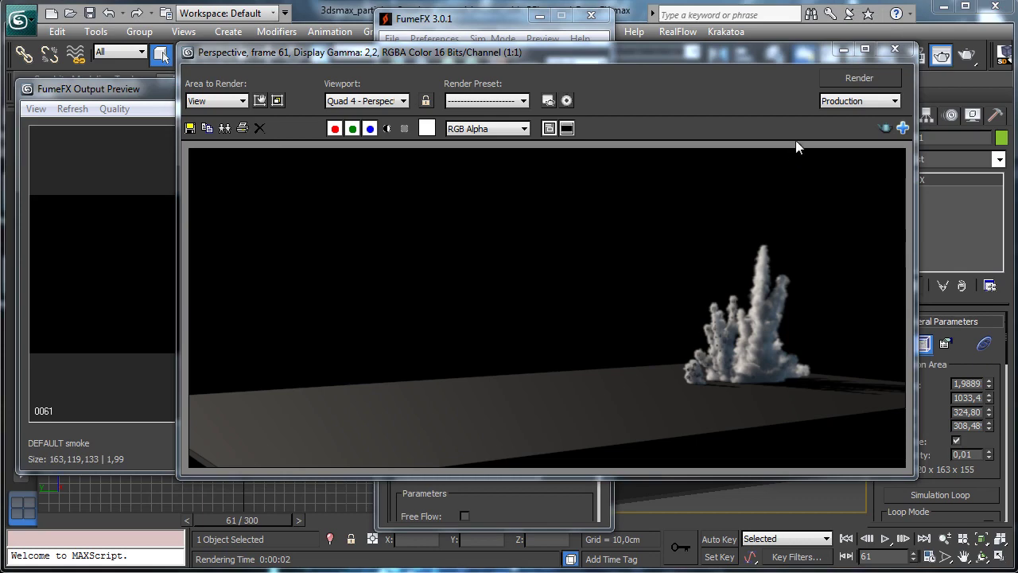
left_click(844, 50)
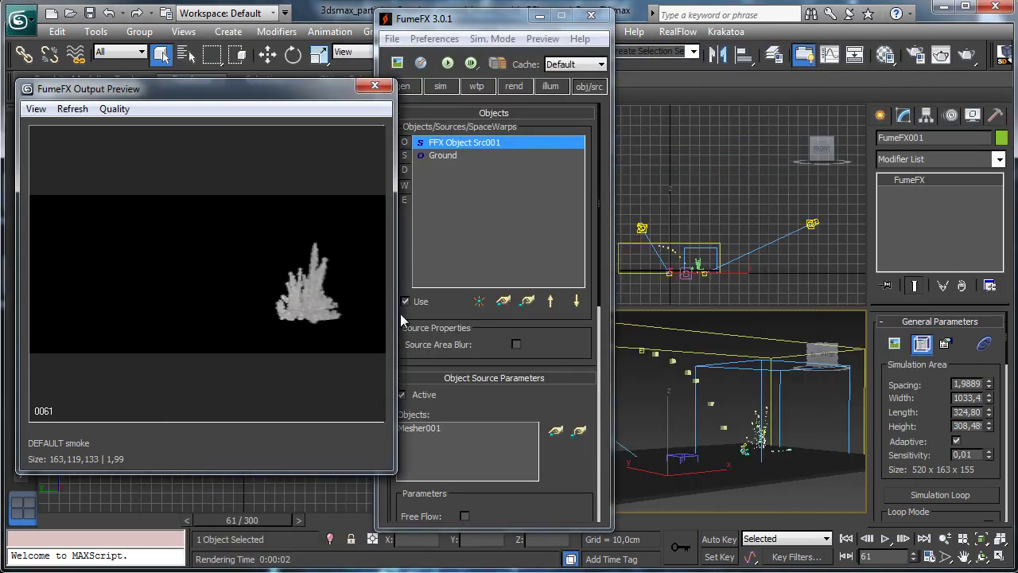
Set the Extra velocity of FFX Object Src001 to 30 cm.
left_click(505, 396)
scroll(501, 397, "down", 5)
left_click_drag(444, 451, 444, 317)
key("Tab")
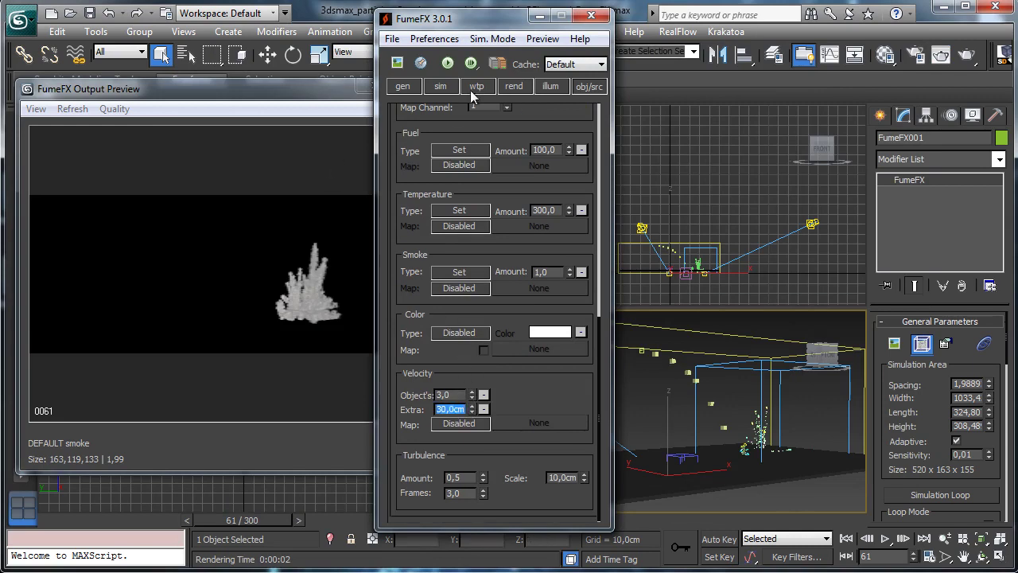
Set the turbulence noise scale to 5 cm and X Turbulence to 8 cm in the FumeFX simulation settings.
left_click(441, 86)
scroll(493, 223, "down", 5)
left_click_drag(485, 234, 485, 134)
double_click(468, 187)
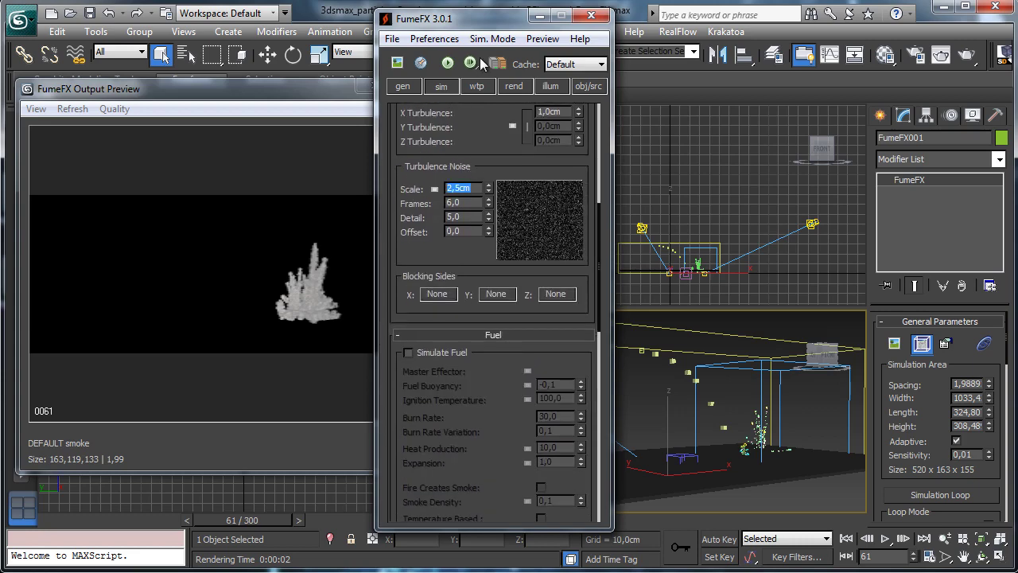
type("5")
key("Return")
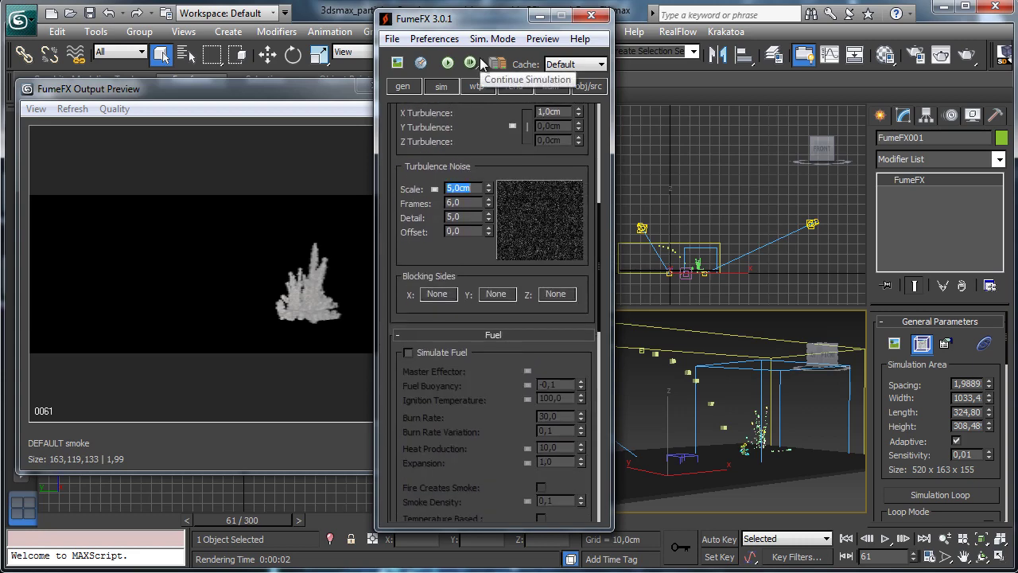
left_click_drag(486, 124, 500, 265)
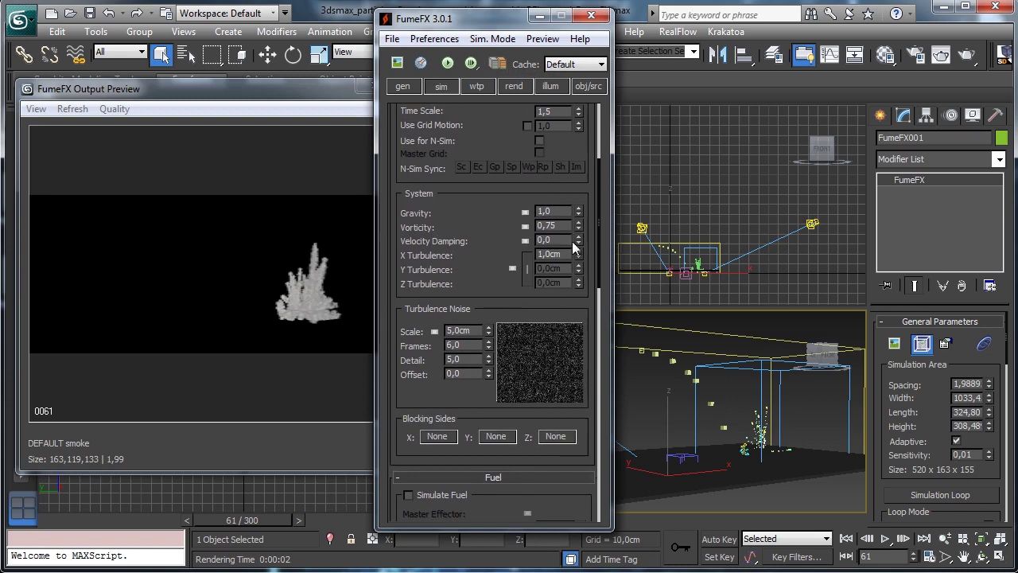
left_click(566, 254)
Save the scene, rerun the FumeFX simulation with the new turbulence and cancel it around frame 70.
left_click(90, 13)
left_click(447, 62)
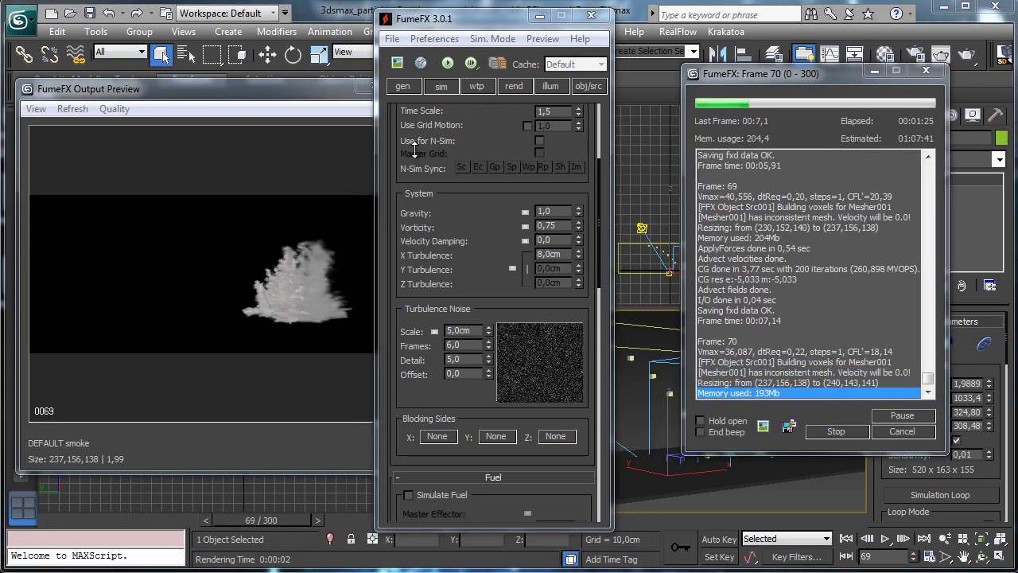
left_click(901, 432)
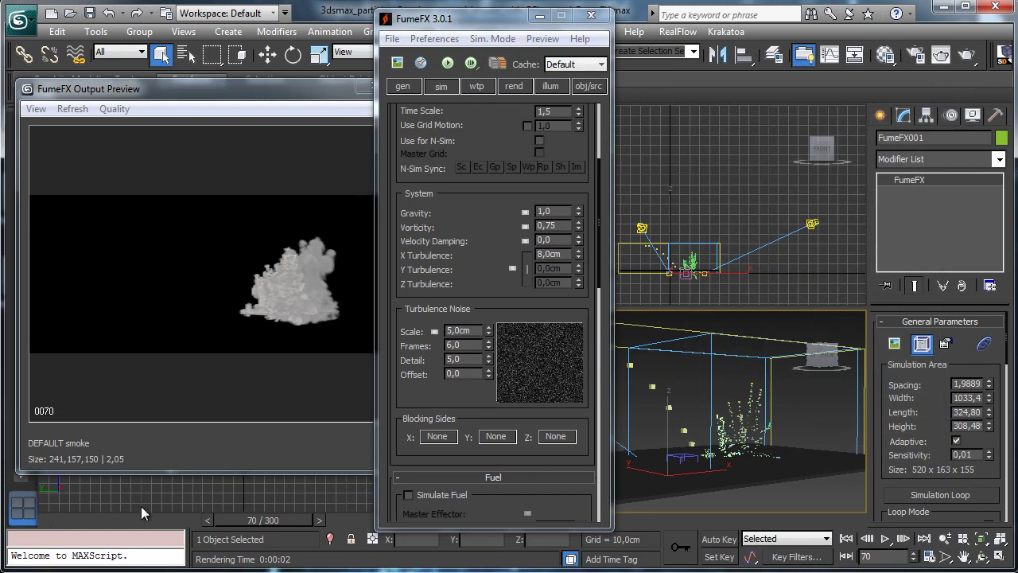
Scrub through the simulated smoke, render the Perspective view at frames 56 and 68, and minimize the render window.
left_click_drag(80, 521, 218, 520)
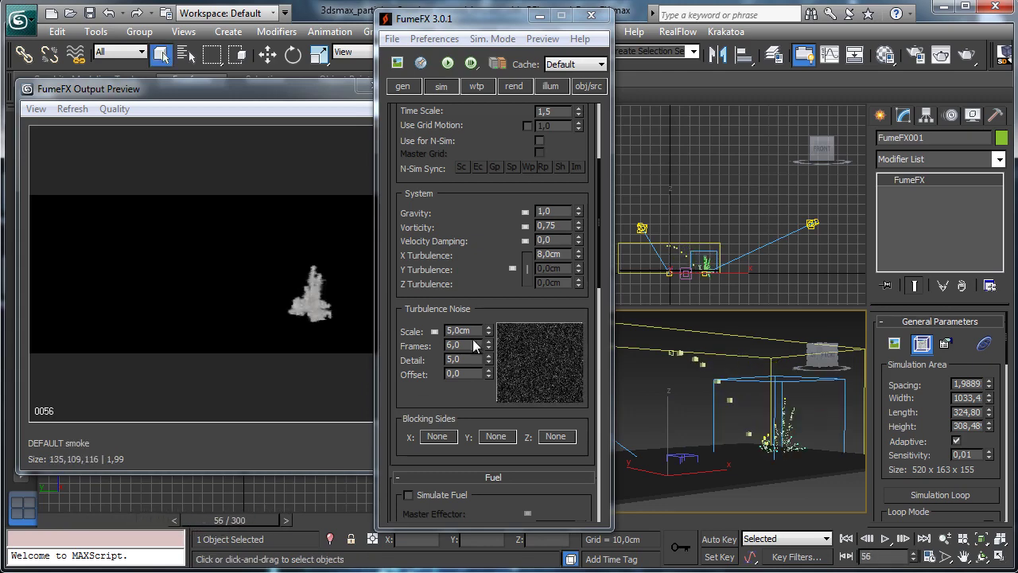
left_click(969, 55)
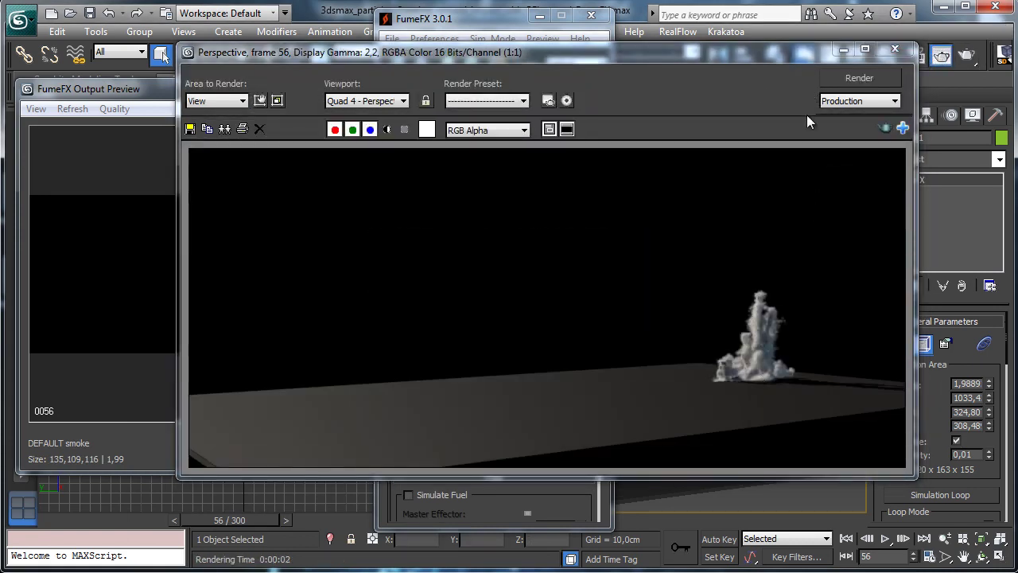
left_click(844, 52)
left_click_drag(250, 523, 273, 523)
left_click_drag(273, 524, 281, 522)
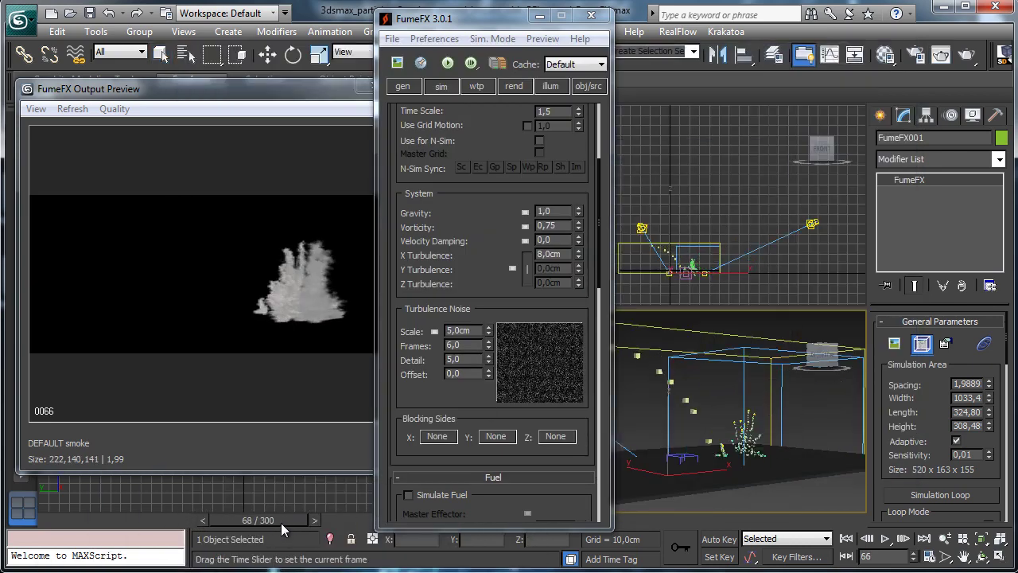
left_click(940, 55)
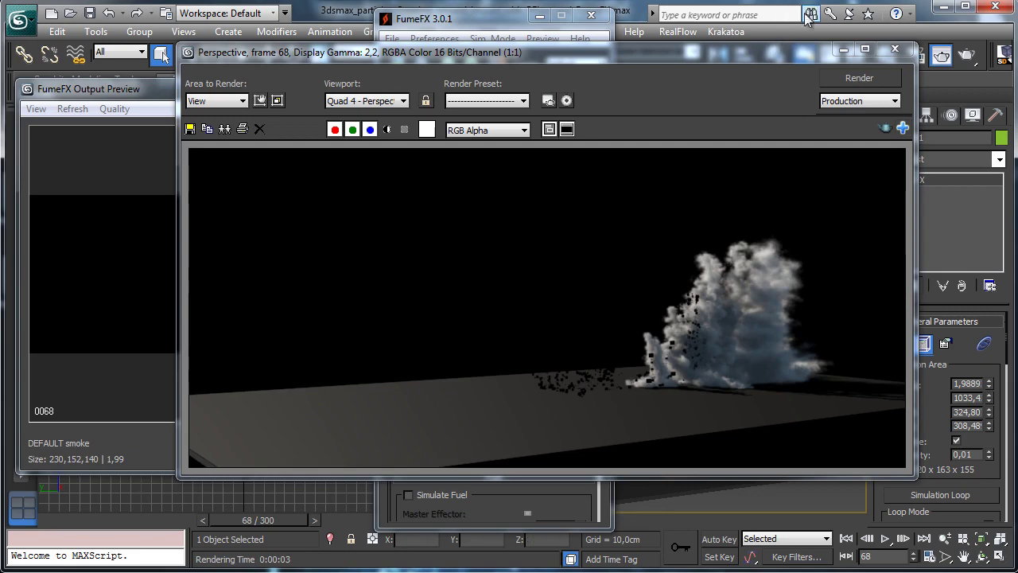
left_click(842, 52)
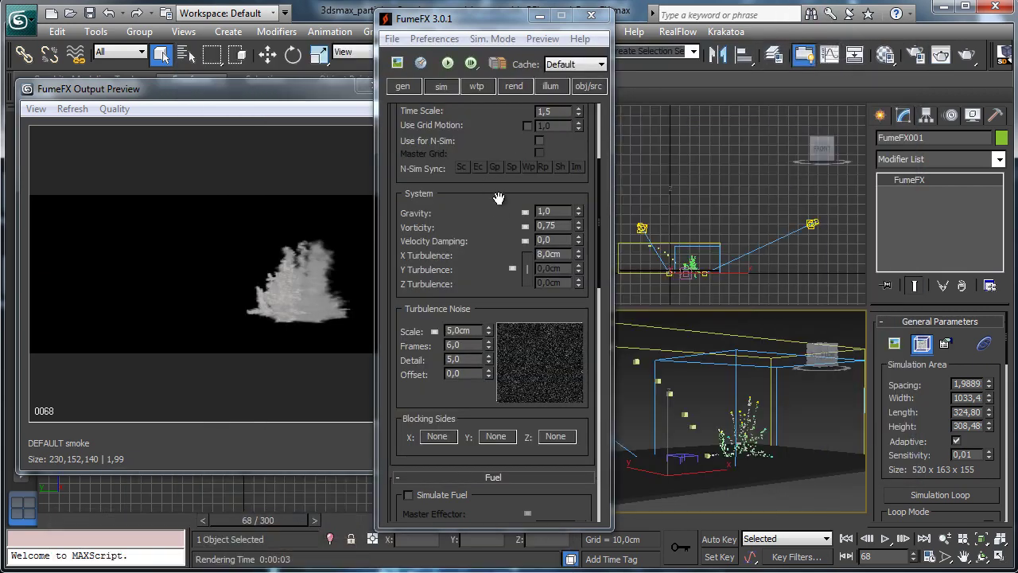
Set X Turbulence to 4 cm in the FumeFX simulation settings.
left_click_drag(499, 220, 507, 198)
double_click(549, 234)
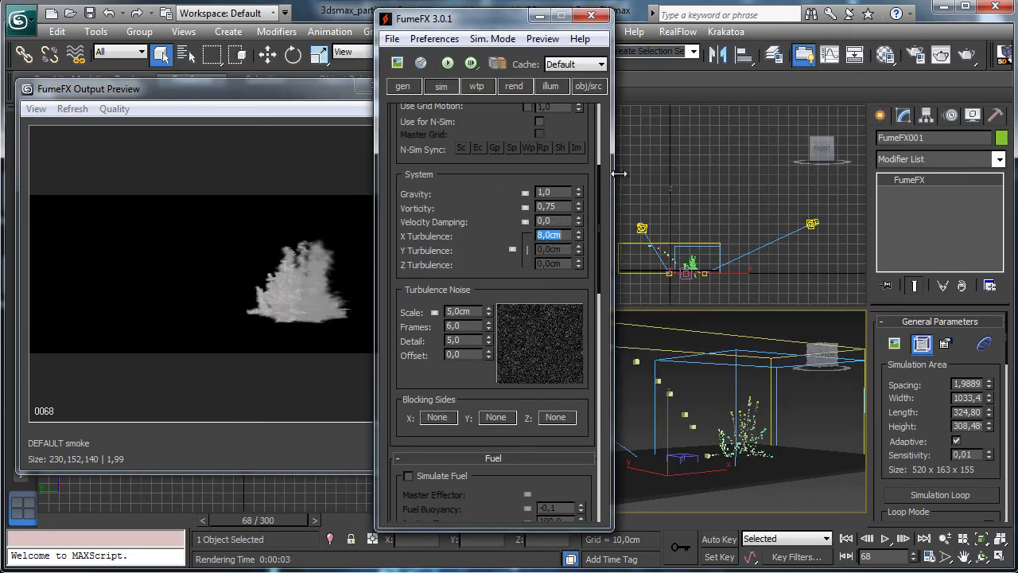
type("4")
key("Return")
Set the smoke Low Threshold to 0.03 in the FumeFX rendering parameters and render the Perspective view at frame 68.
left_click(510, 88)
scroll(497, 274, "down", 8)
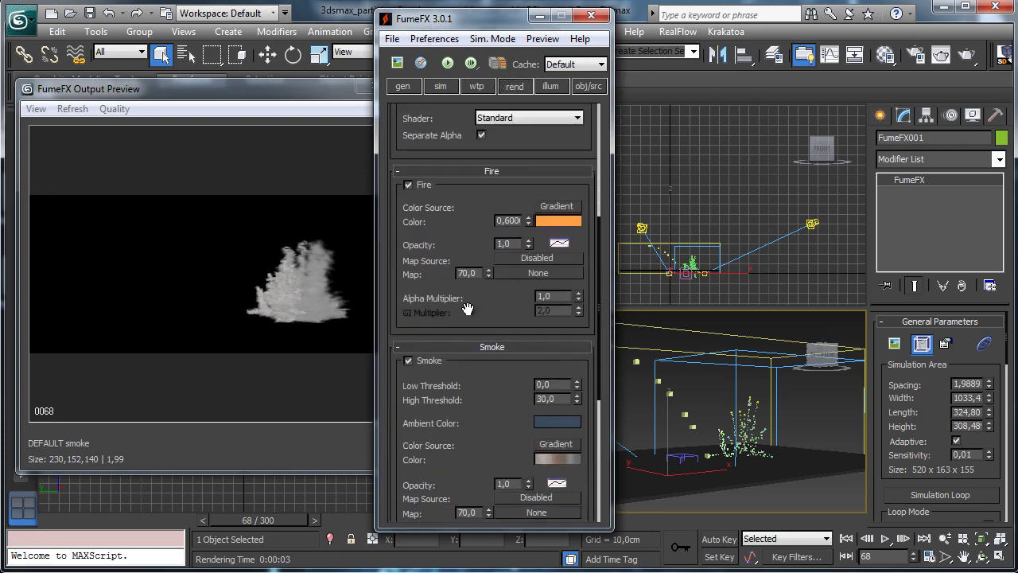
scroll(487, 343, "down", 5)
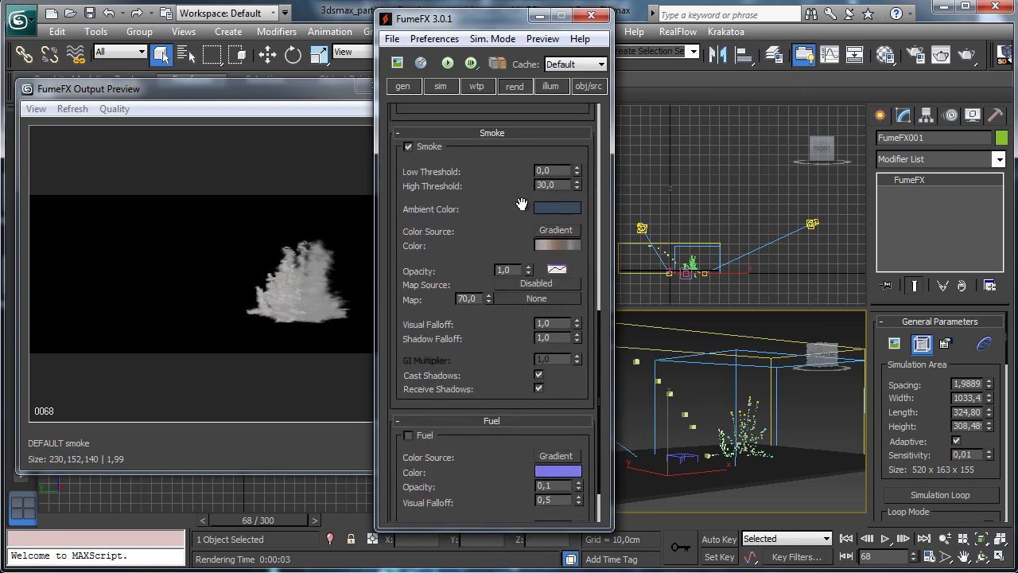
left_click(578, 168)
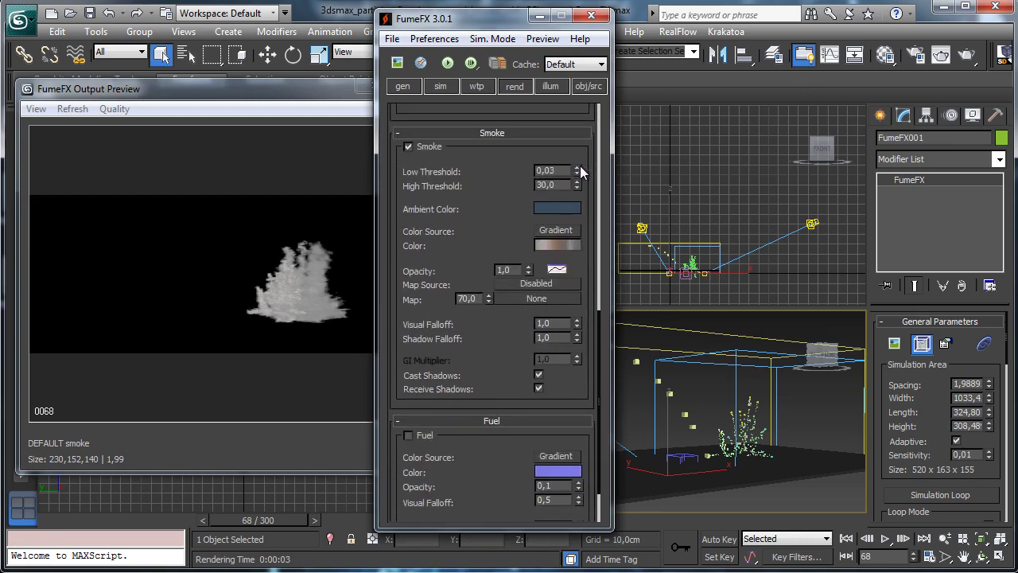
left_click(969, 55)
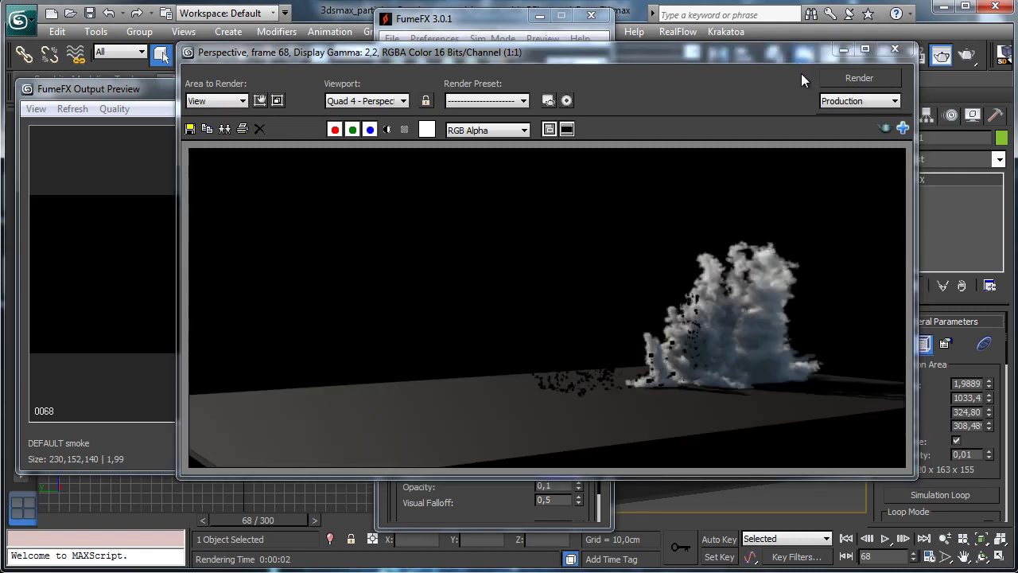
Set the smoke Low Threshold to 0.02 and render frame 68 again.
left_click(515, 41)
left_click(577, 168)
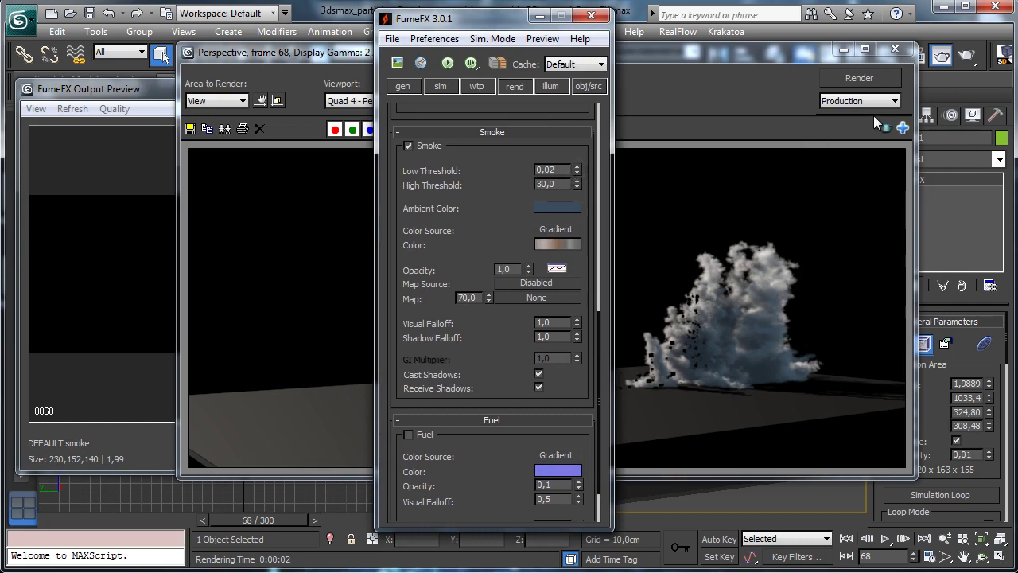
left_click(856, 77)
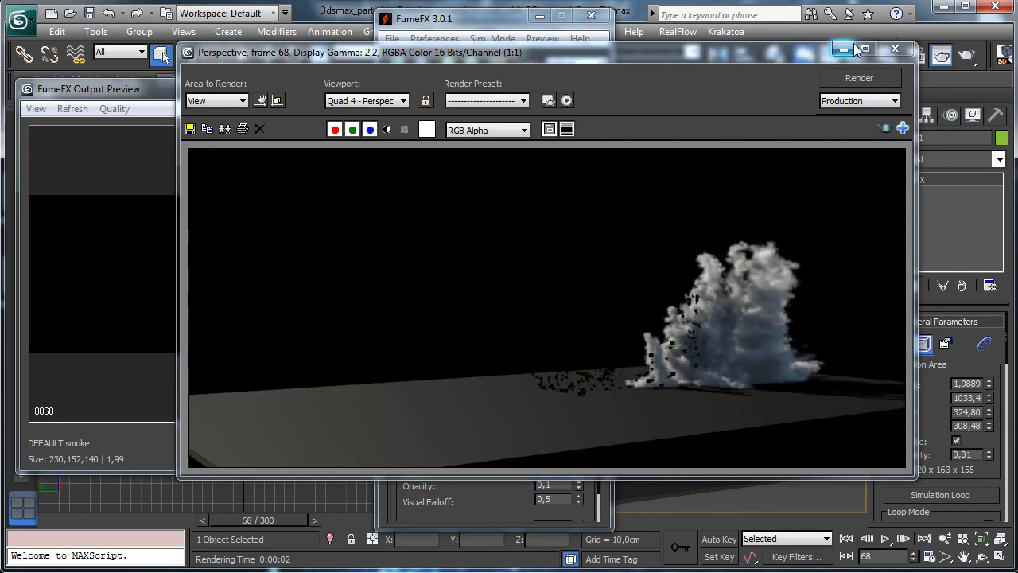
Set the multiple scattering Smoke Strength to 0.35 in the illumination parameters, re-render frame 68 and minimize the render window.
left_click(494, 30)
scroll(513, 336, "down", 2)
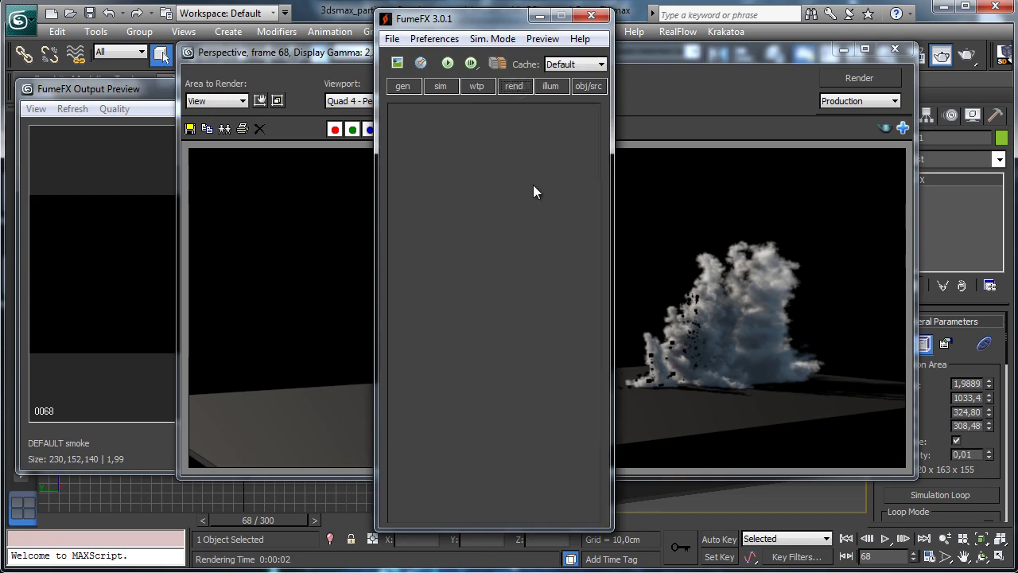
left_click(522, 85)
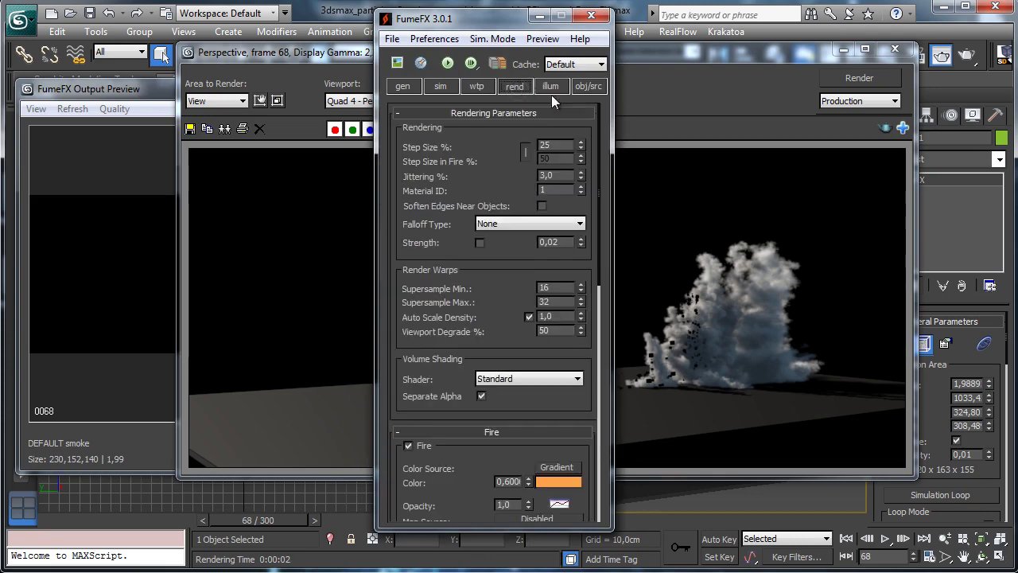
left_click(552, 90)
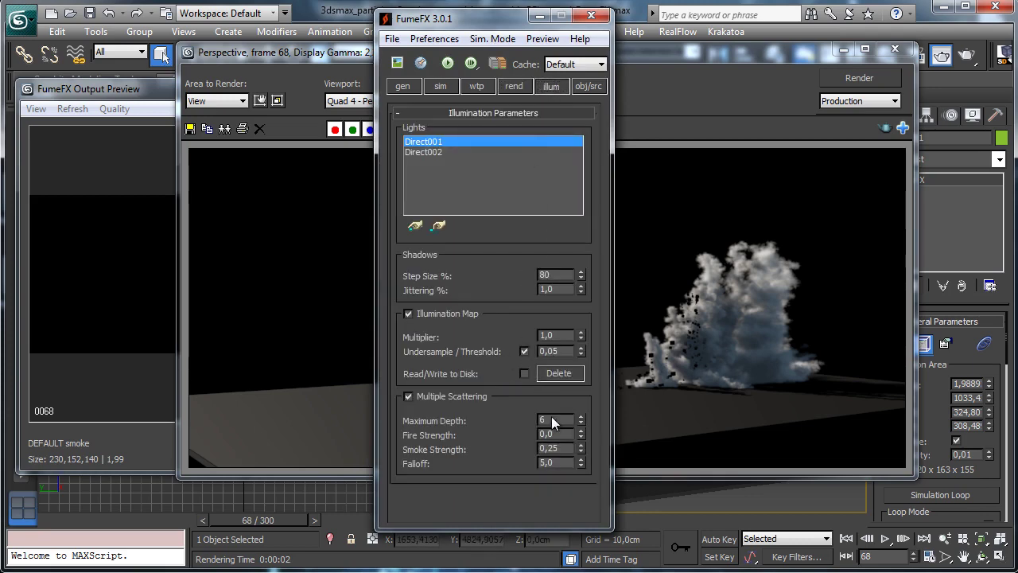
left_click(565, 448)
key("BackSpace")
key("BackSpace")
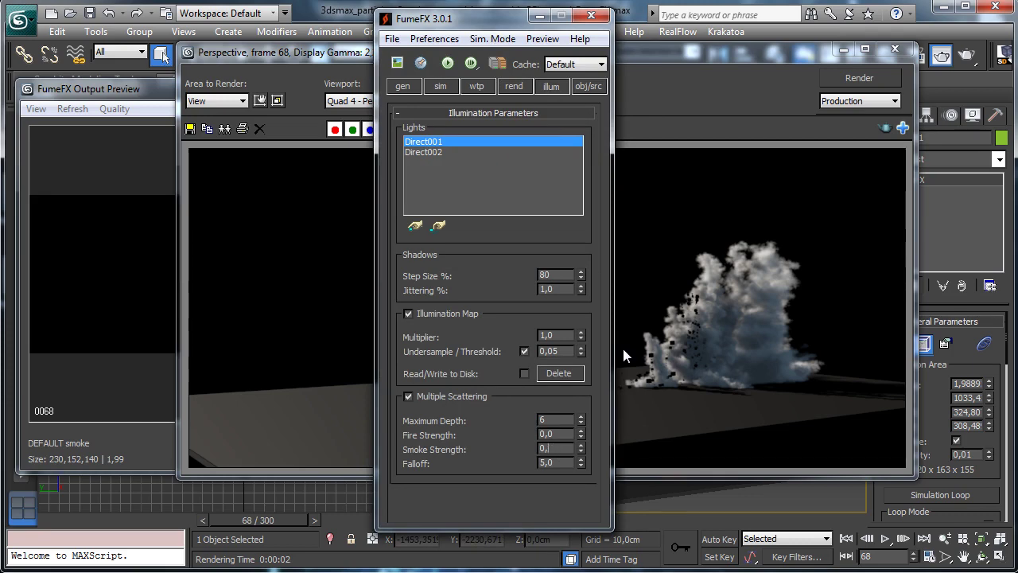
type("35")
key("Return")
left_click(844, 78)
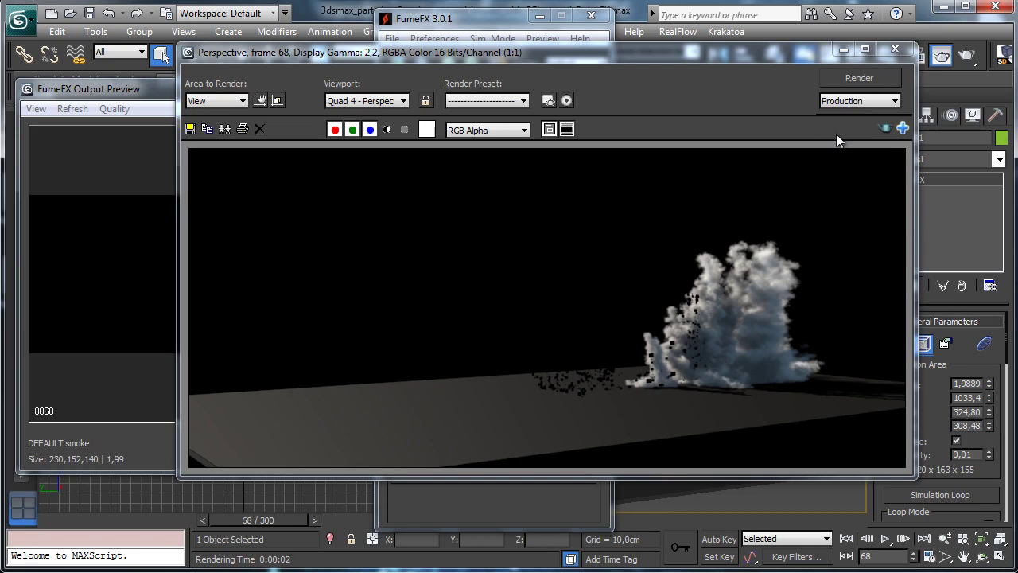
left_click(841, 51)
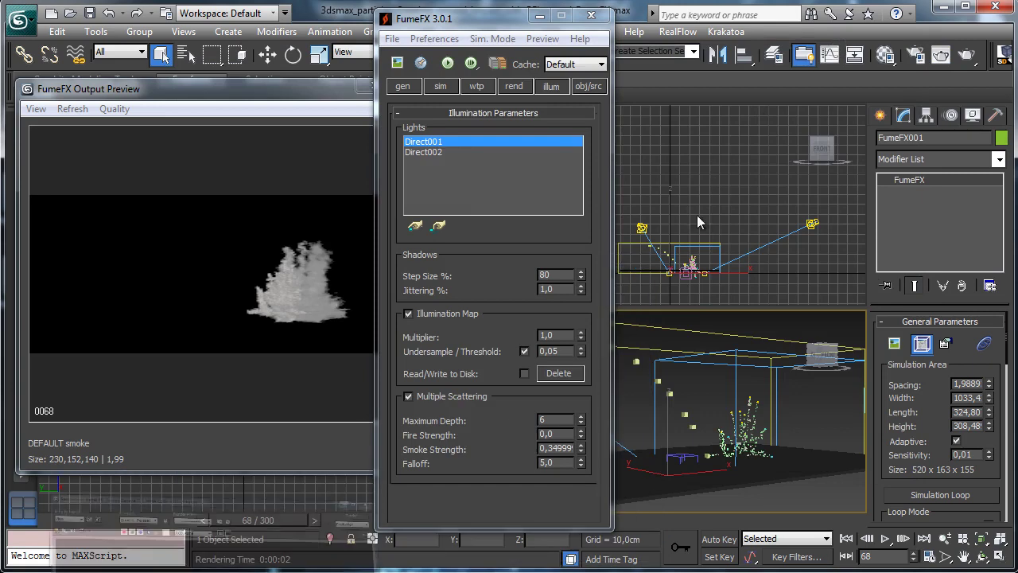
Reduce the simulation grid Spacing to about 1.594 in the FumeFX general parameters.
left_click(410, 86)
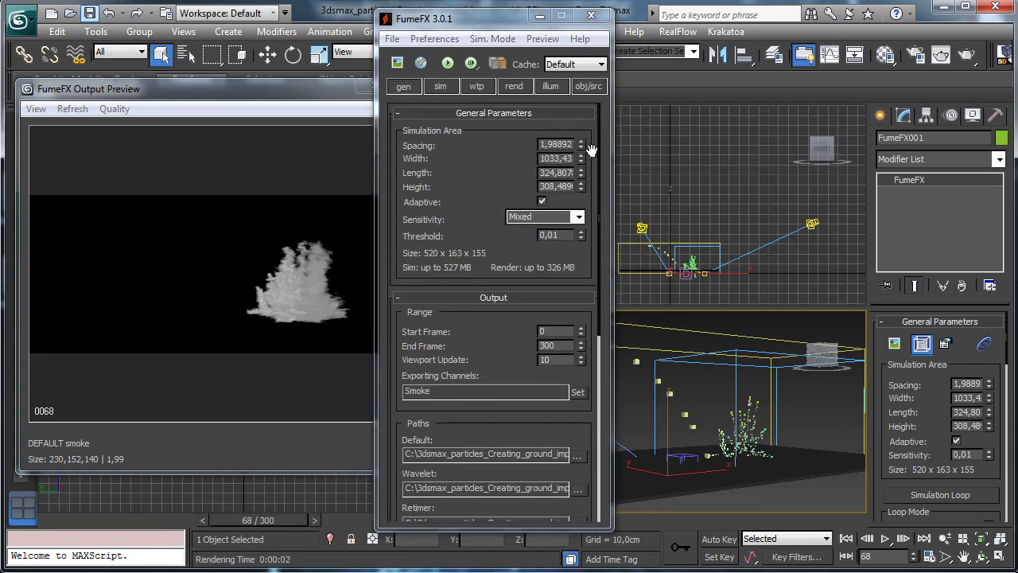
left_click(582, 150)
left_click(581, 150)
left_click(582, 151)
left_click(581, 150)
left_click(581, 151)
left_click(581, 151)
left_click(582, 150)
left_click(581, 150)
left_click(582, 151)
left_click(581, 150)
left_click(581, 150)
left_click(581, 150)
left_click(582, 151)
left_click(581, 151)
left_click(581, 150)
left_click(582, 151)
left_click(582, 150)
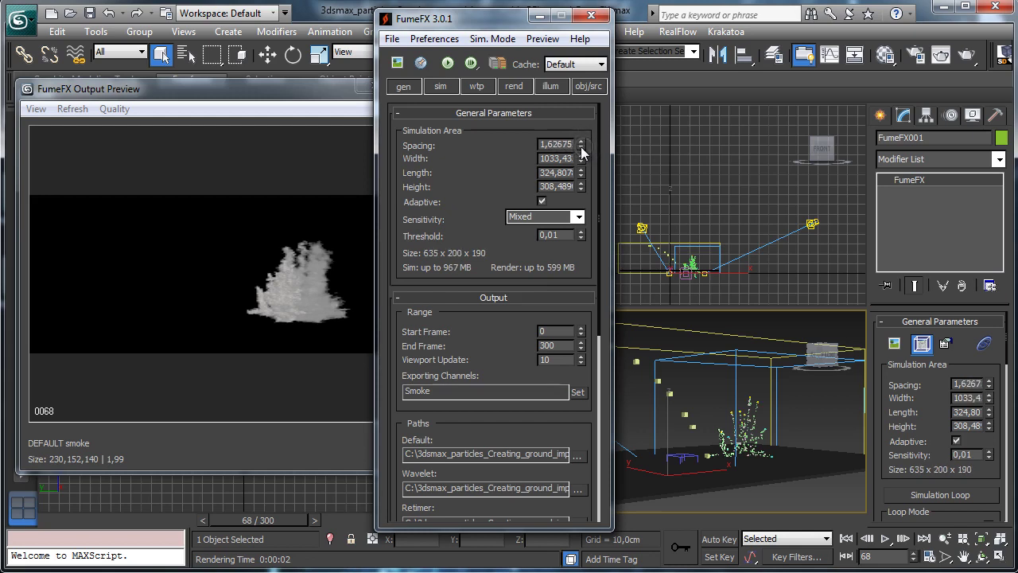
left_click(584, 148)
Rerun the default FumeFX simulation with the finer spacing, render the Perspective view at frame 67 and minimize the render.
left_click(406, 87)
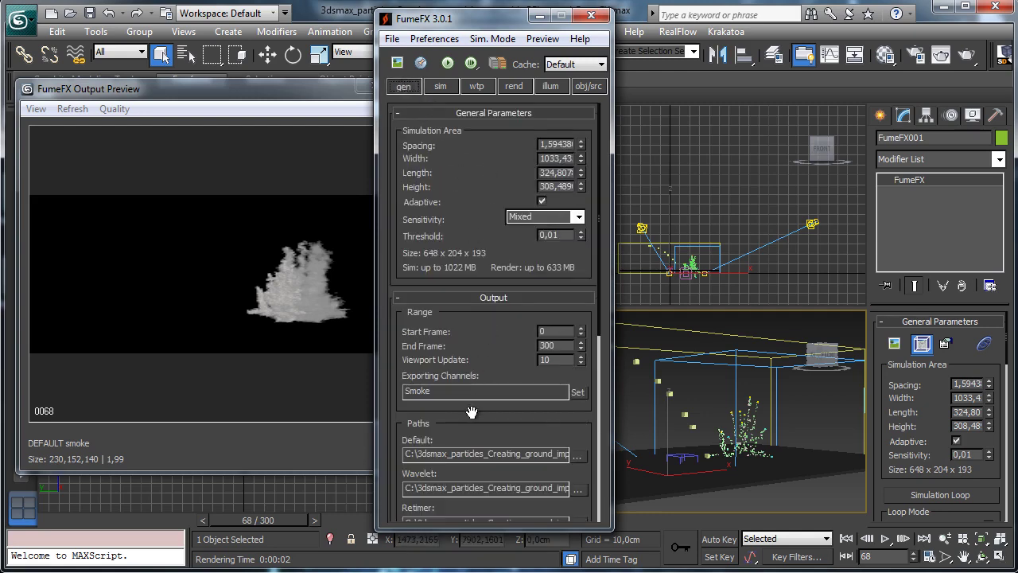
left_click(401, 89)
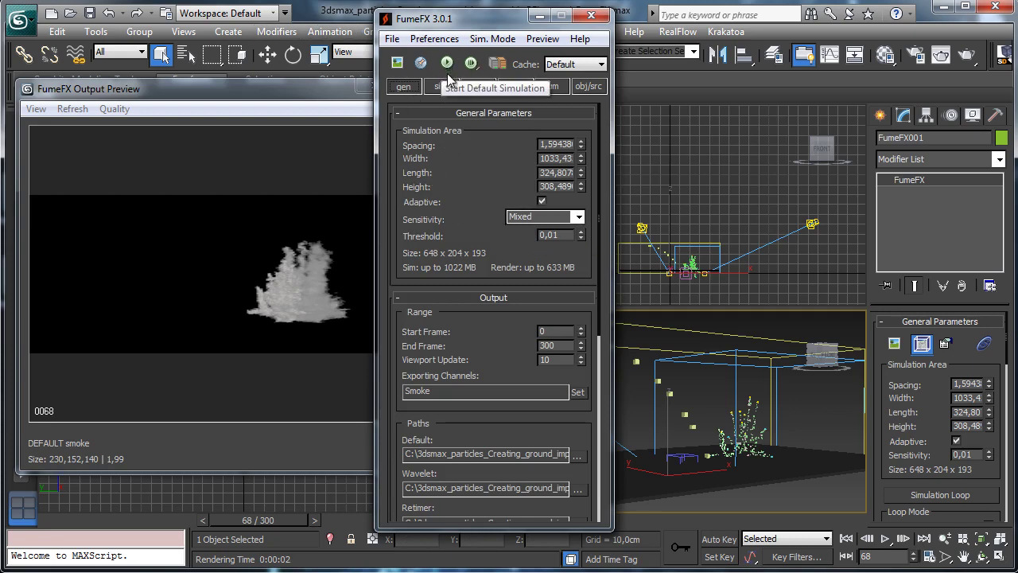
left_click(447, 68)
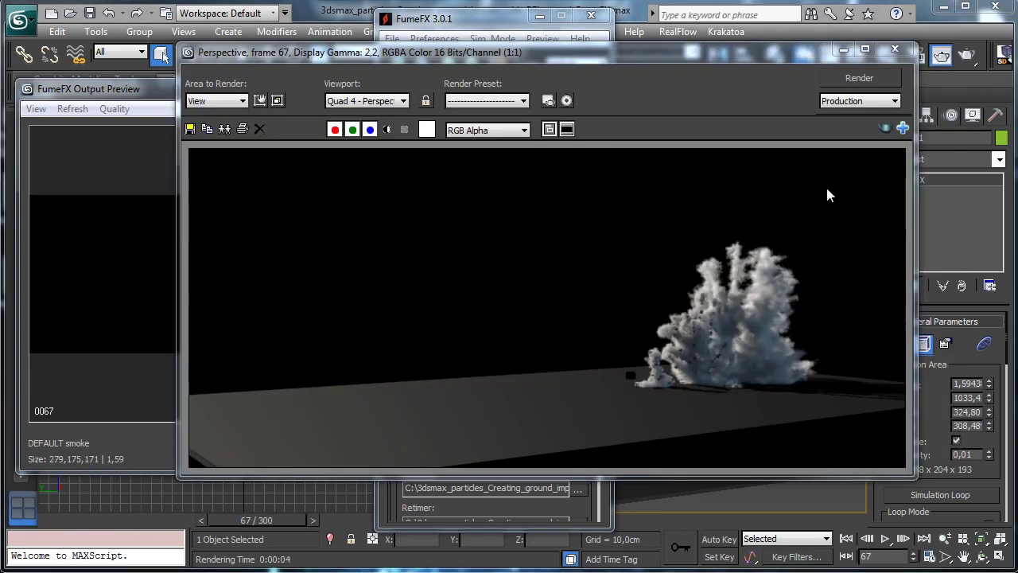
left_click(843, 50)
Set X Turbulence to 2.5 cm and the turbulence noise scale to 4 cm in the FumeFX simulation settings.
scroll(502, 352, "down", 5)
left_click(403, 86)
left_click(443, 91)
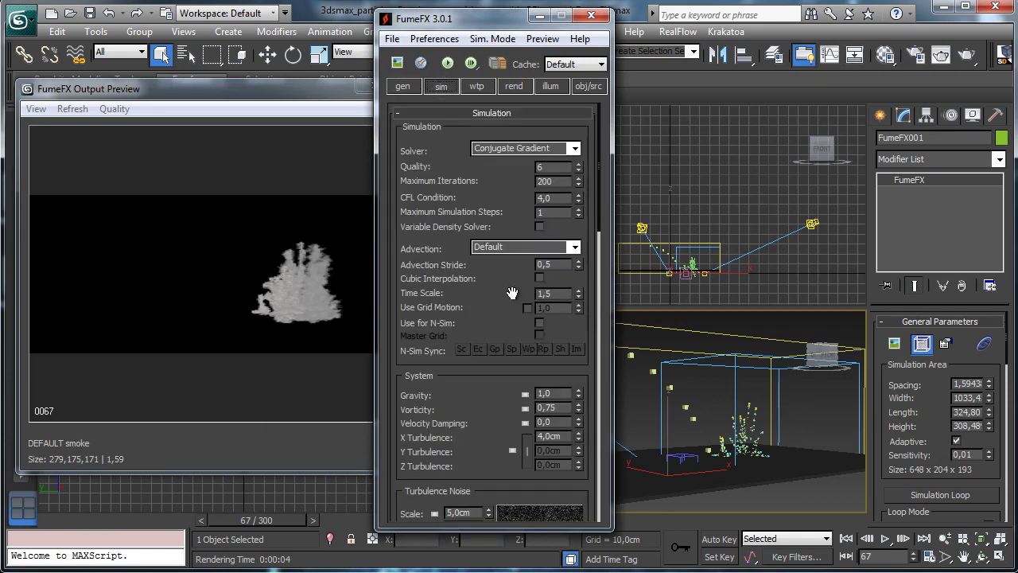
scroll(561, 272, "down", 3)
double_click(565, 278)
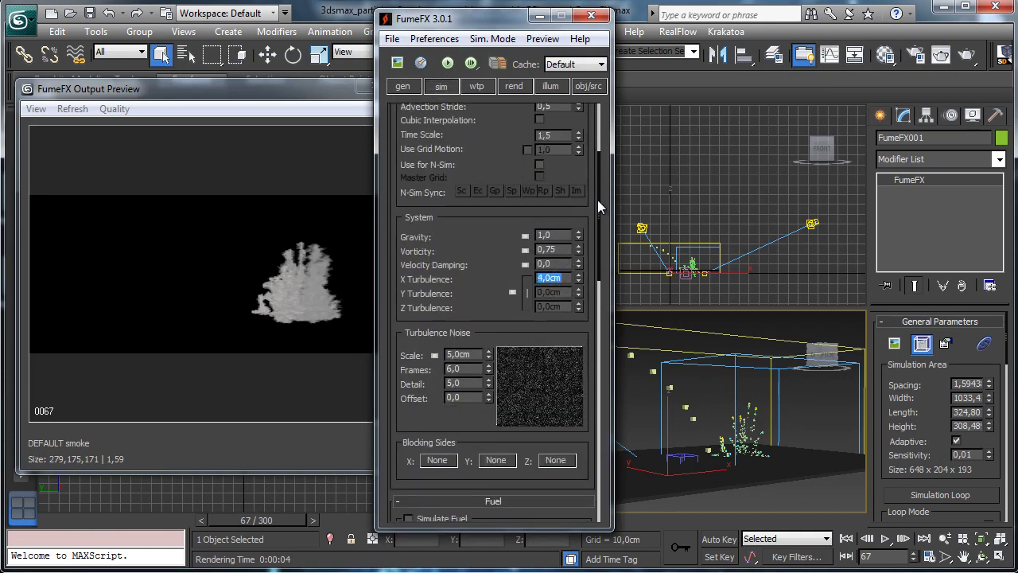
type("2,5")
key("Return")
key("Tab")
type("4")
key("Return")
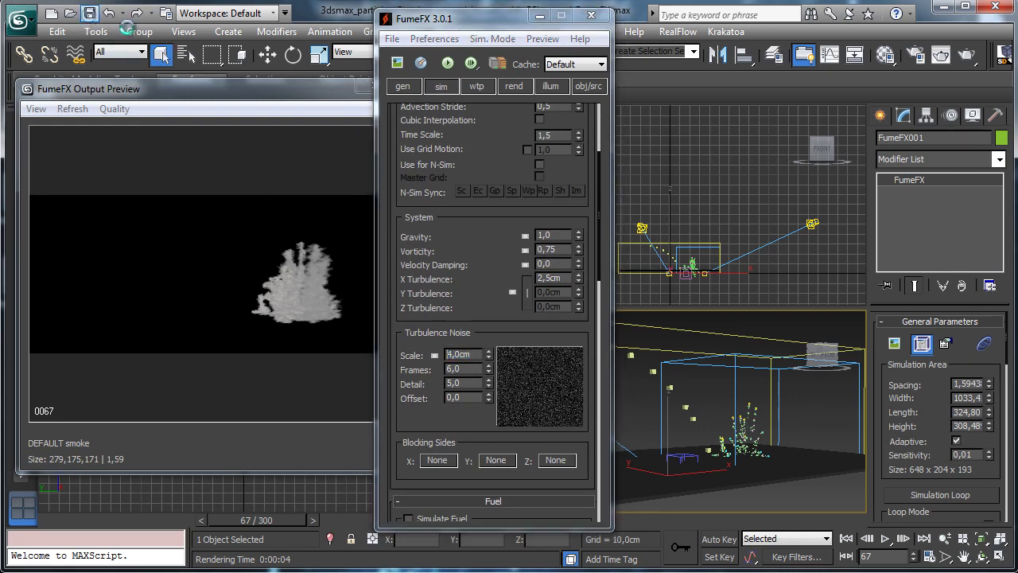
Rerun the FumeFX simulation with the reduced turbulence and test-render the Perspective view at frames 65 and 58.
left_click(447, 68)
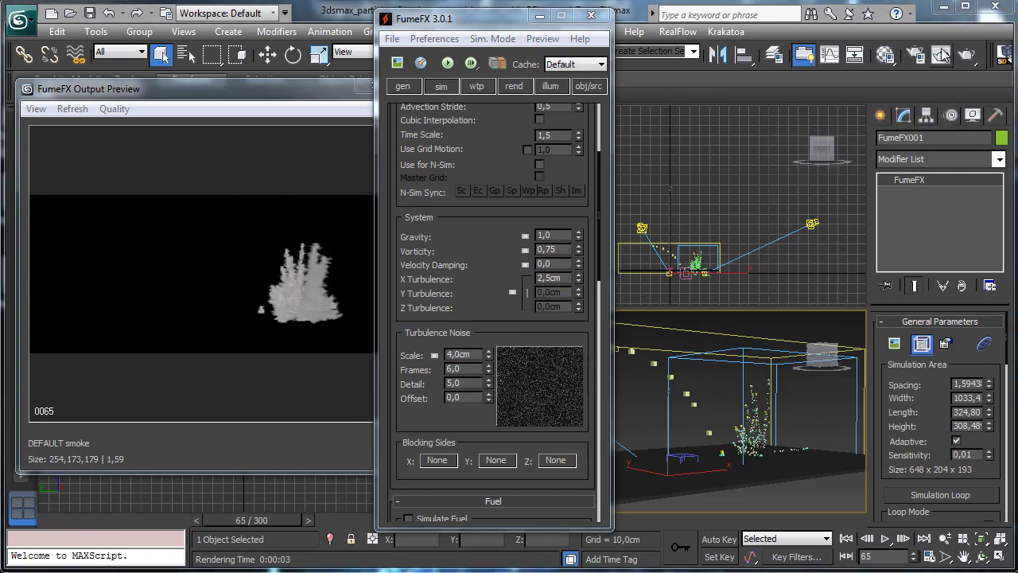
left_click(941, 53)
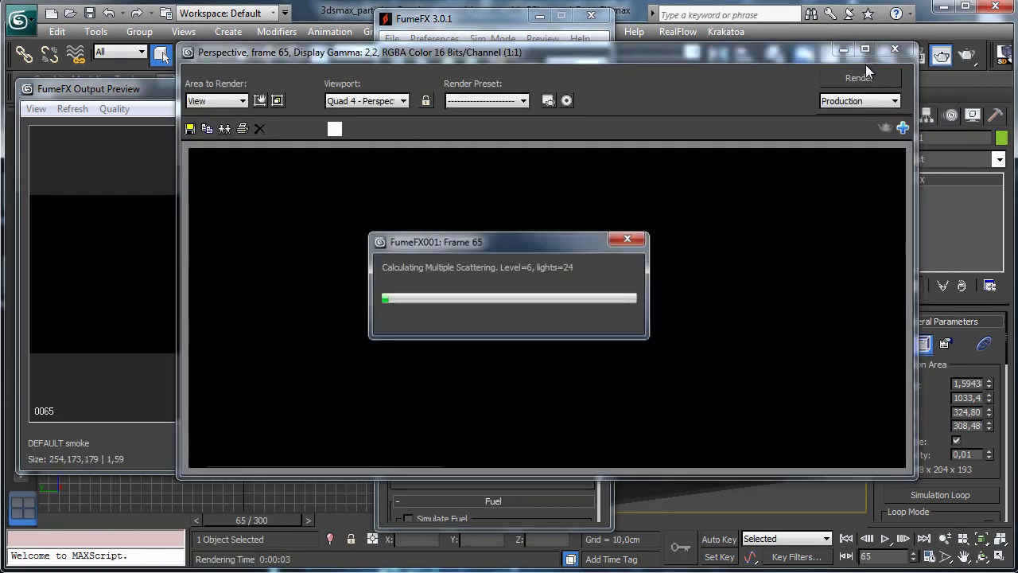
left_click(844, 50)
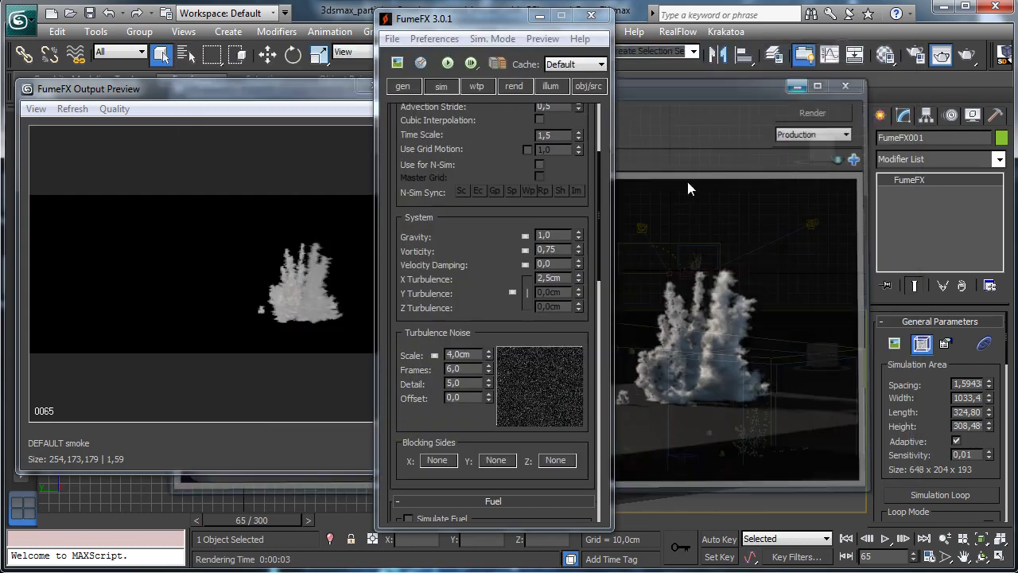
left_click_drag(58, 517, 195, 521)
left_click(967, 54)
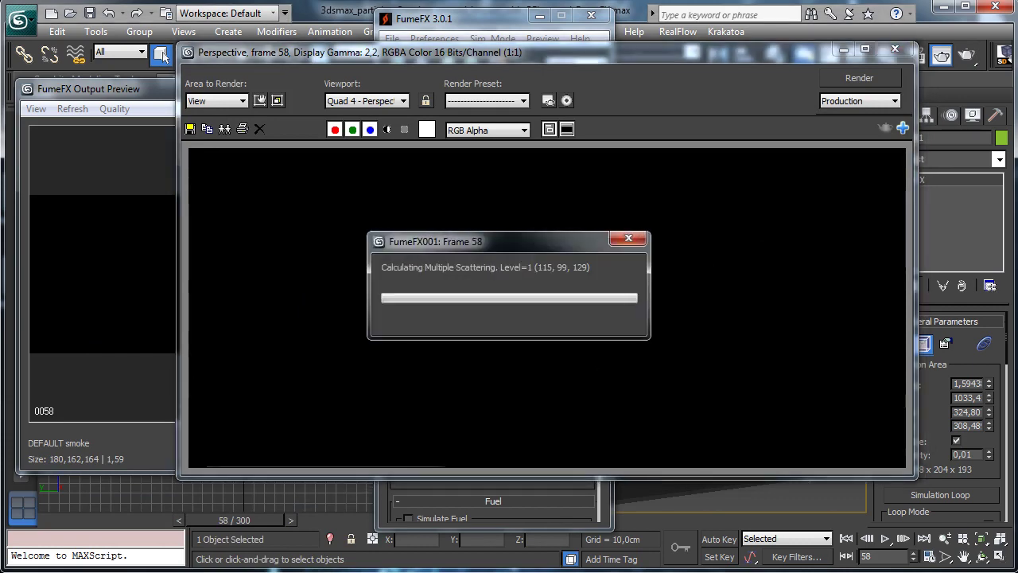
left_click(844, 50)
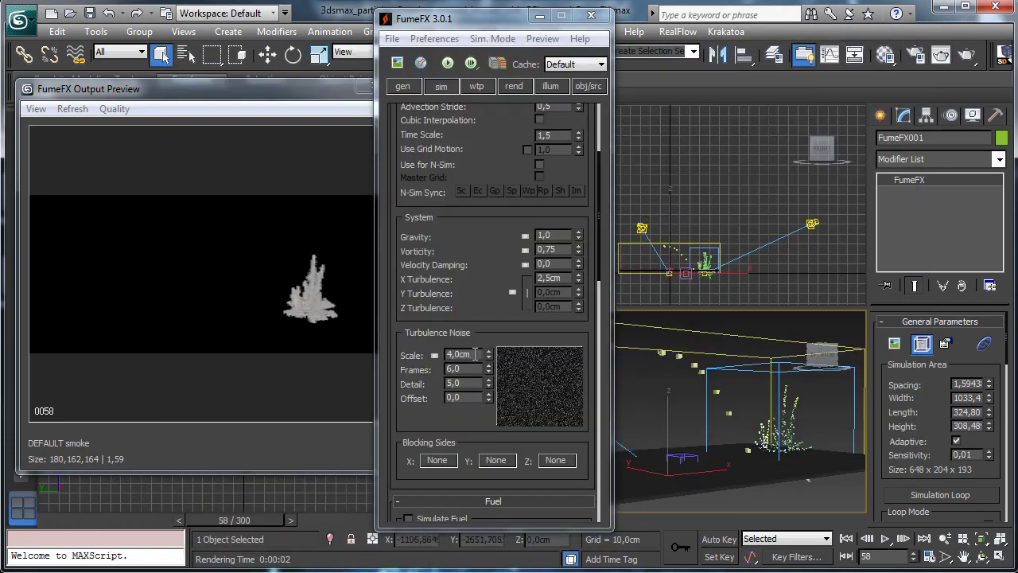
Set X Turbulence to 1.5 cm in the FumeFX simulation settings.
double_click(550, 278)
type("1")
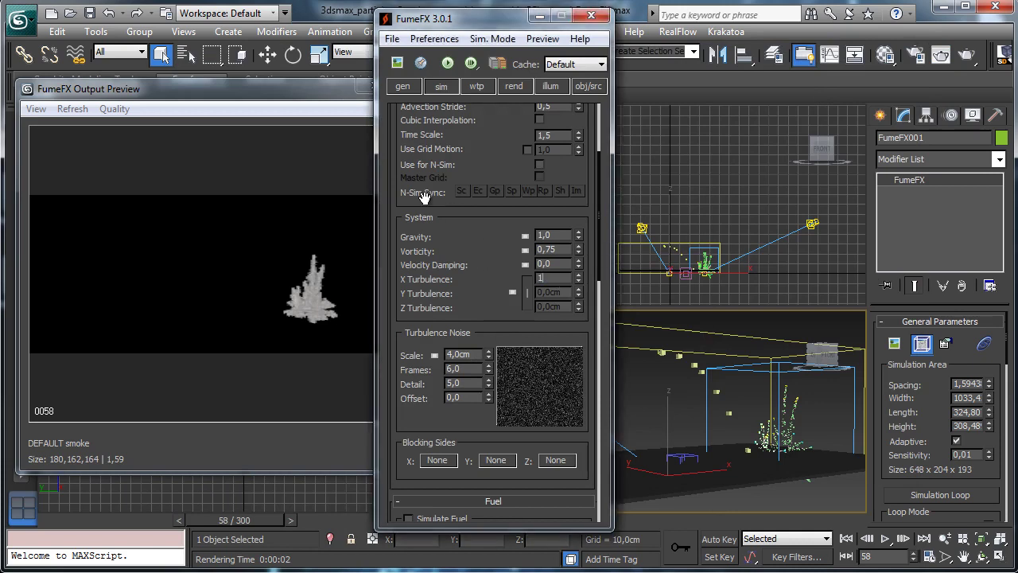
type(",5")
key("Return")
Set the Extra velocity of FFX Object Src001 to 35 cm and rerun the default simulation.
left_click(585, 89)
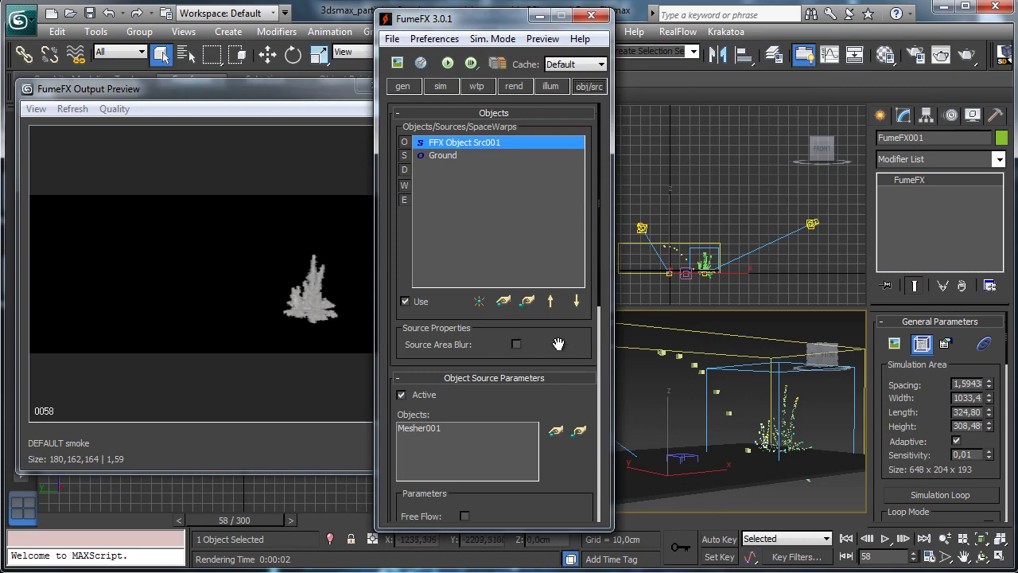
scroll(559, 344, "down", 5)
scroll(478, 361, "down", 2)
double_click(457, 408)
type("35")
key("Return")
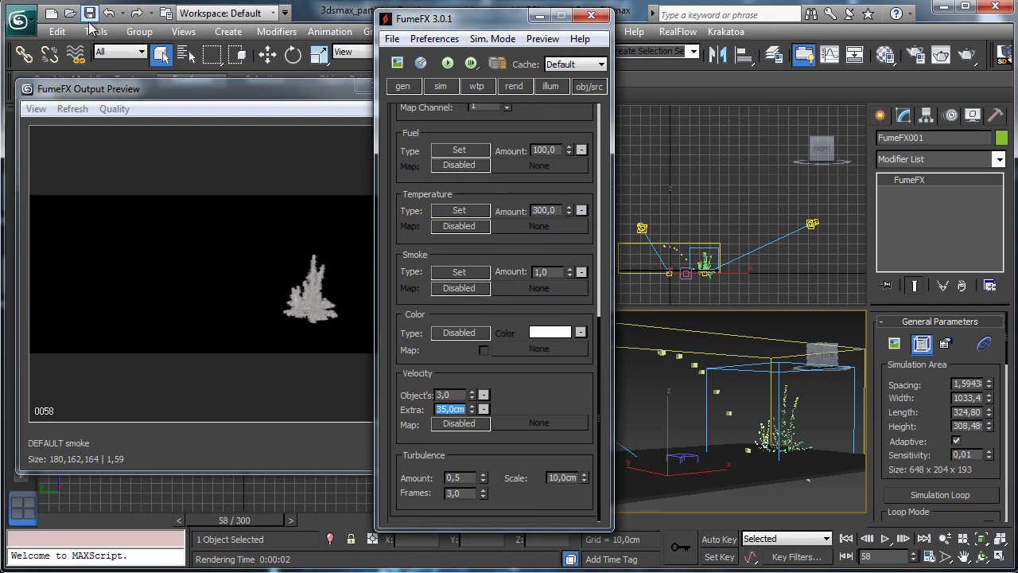
left_click(447, 65)
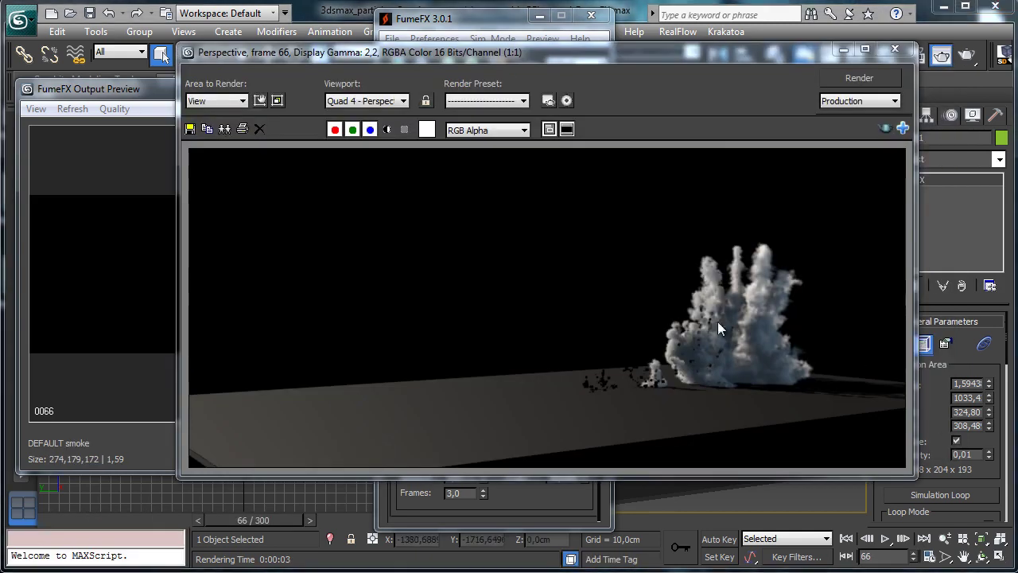
Reset the smoke Low Threshold in the FumeFX rendering settings and test-render the Perspective view at frame 66.
left_click(842, 52)
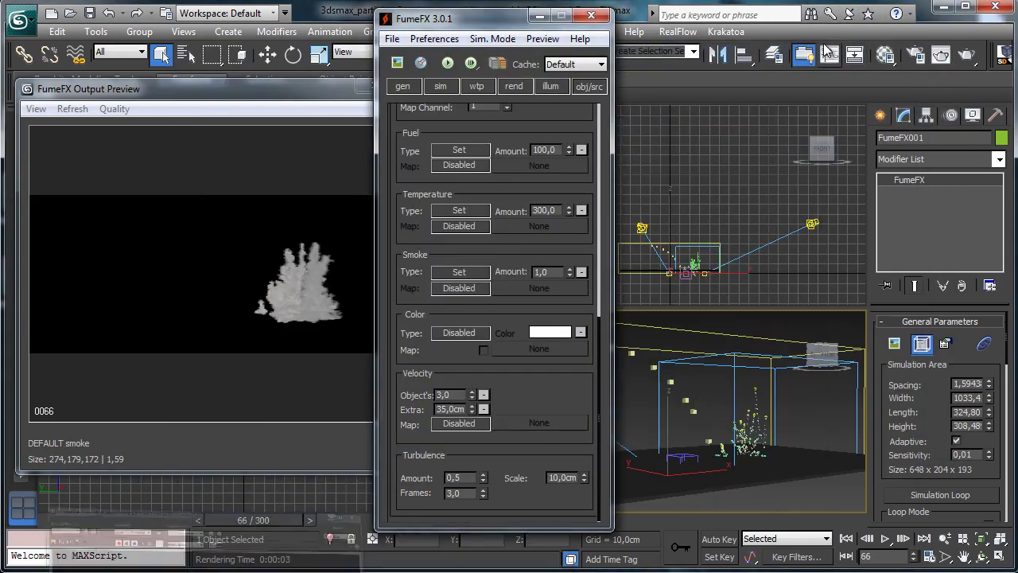
left_click(521, 94)
scroll(521, 322, "down", 5)
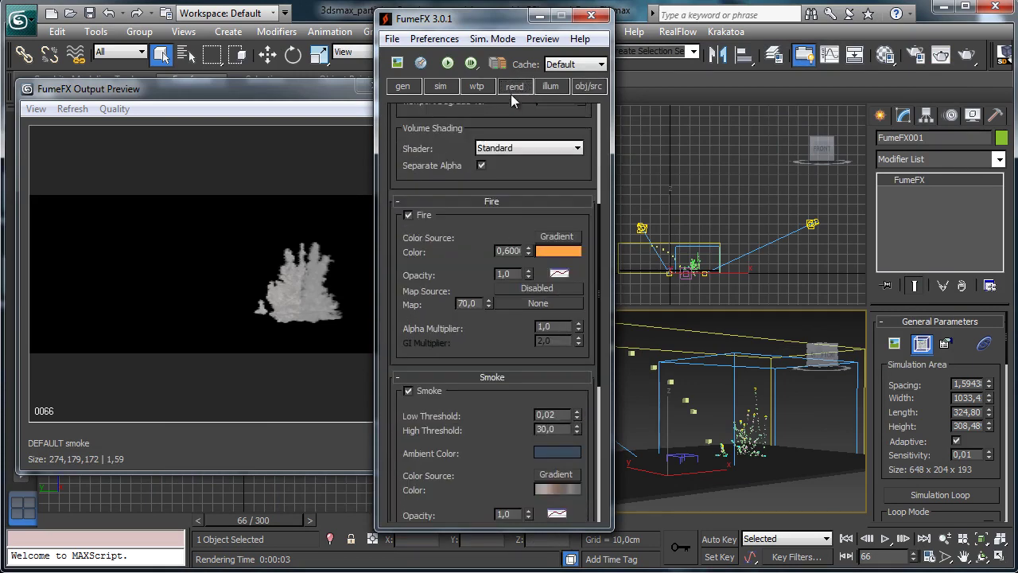
right_click(576, 416)
left_click(1003, 53)
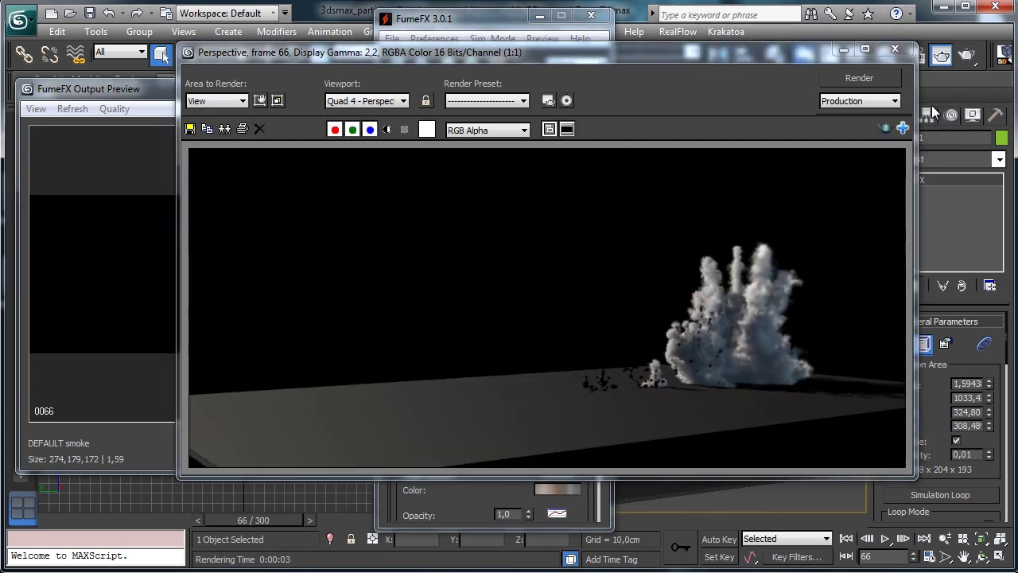
Enter a new smoke Low Threshold value in the FumeFX rendering settings.
left_click(499, 21)
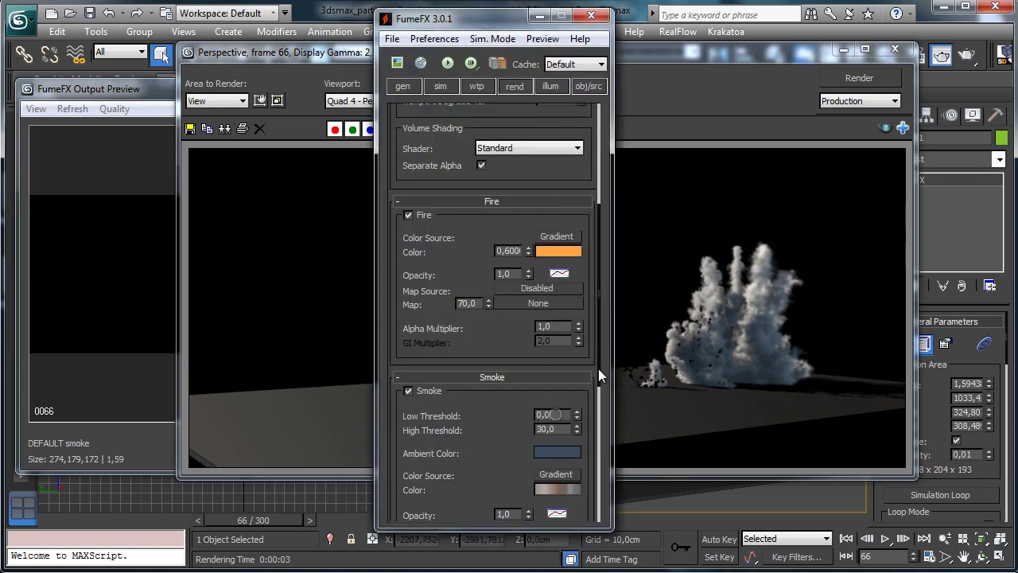
type("2")
key("Return")
Set the Multiple Scattering Smoke Strength to 0.6 in the FumeFX illumination settings and test-render frame 66.
left_click(550, 86)
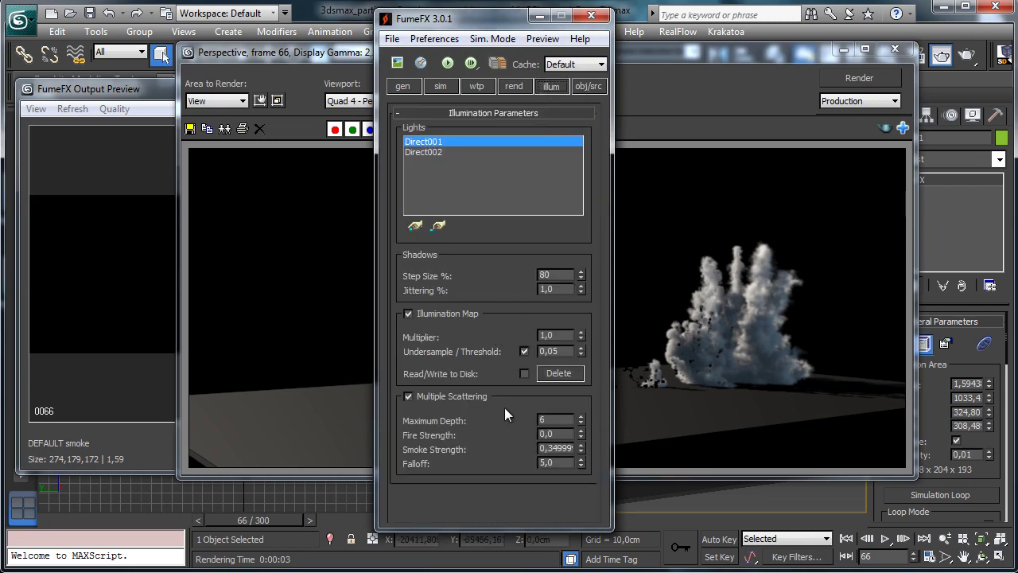
double_click(551, 447)
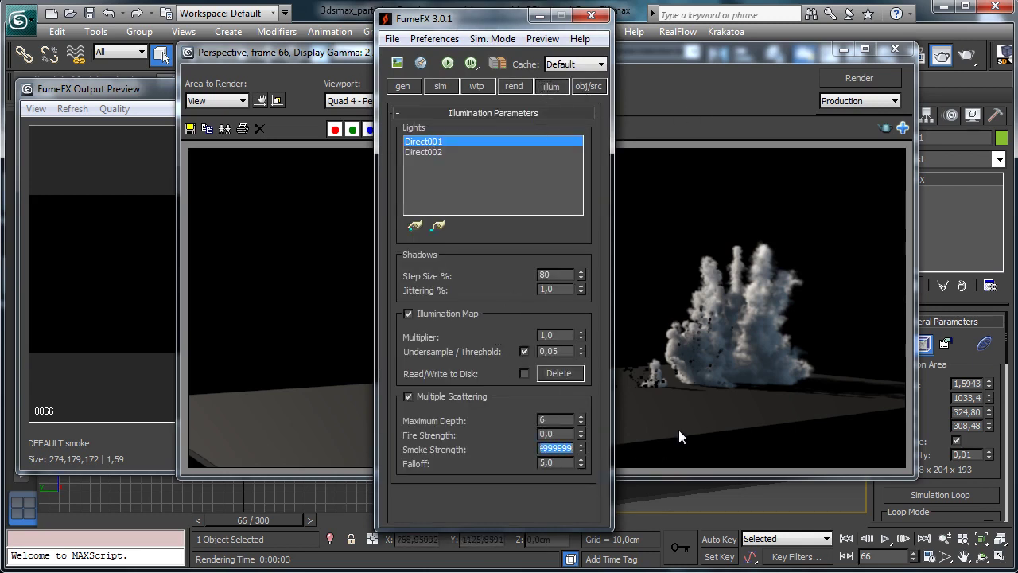
type("0,6")
key("Return")
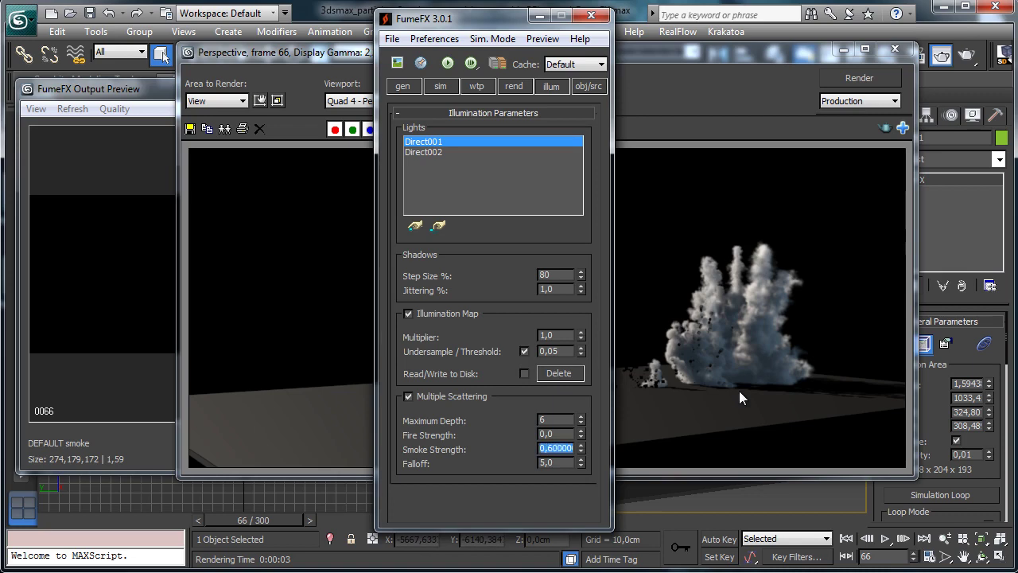
left_click(878, 78)
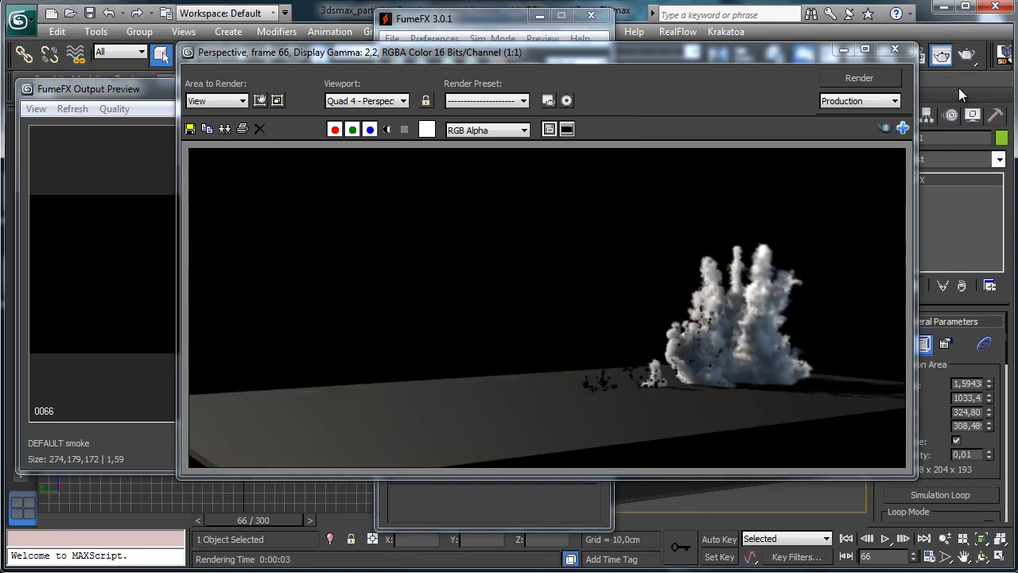
Set the Multiple Scattering Smoke Strength to 0.4 and Falloff to 10, and test-render frame 66.
left_click(503, 10)
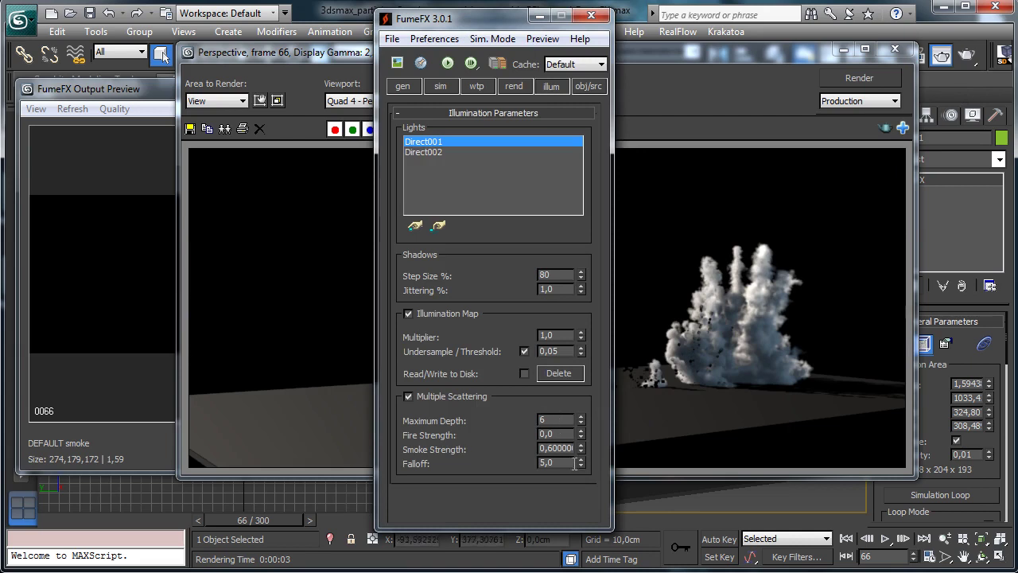
double_click(547, 449)
type("0,4")
key("Return")
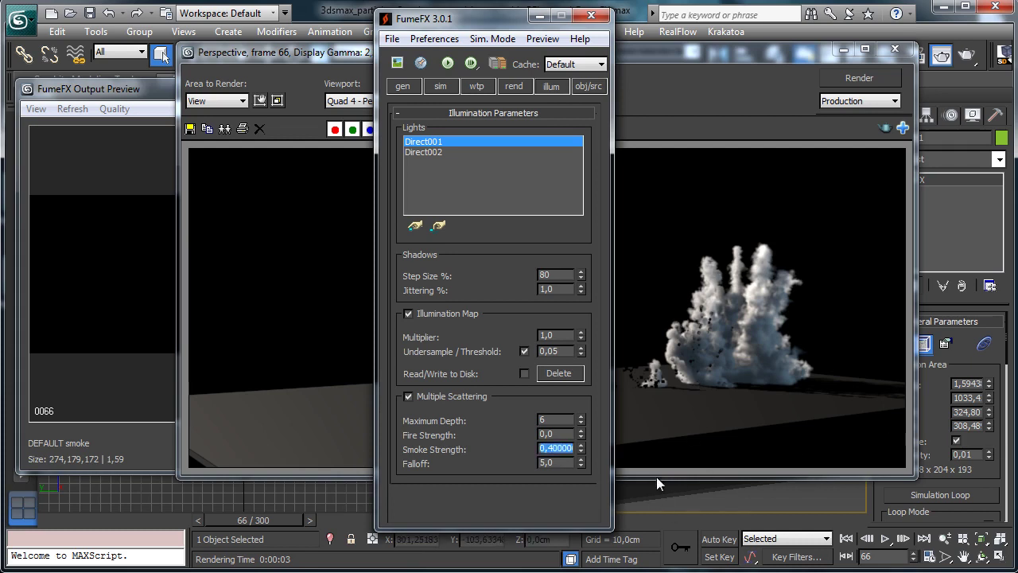
double_click(549, 463)
type("10")
key("Return")
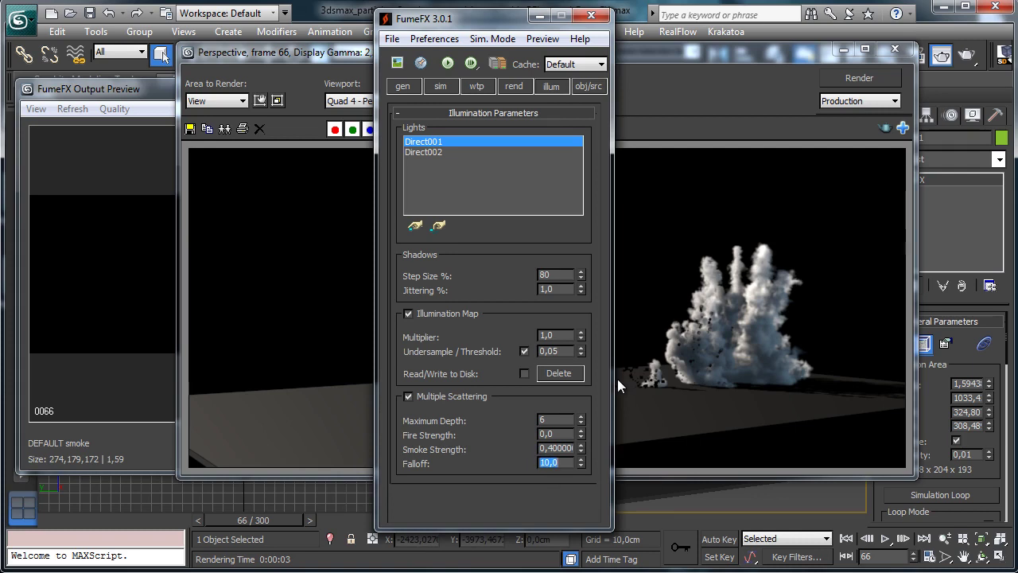
left_click(853, 76)
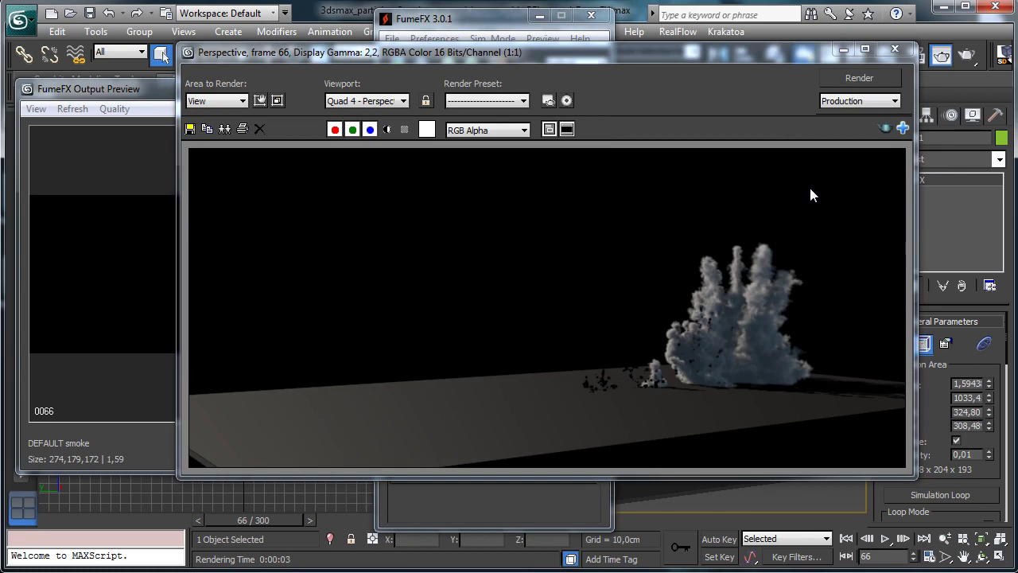
Set the Multiple Scattering Falloff to 2.5 and test-render frame 66.
left_click(477, 19)
double_click(552, 462)
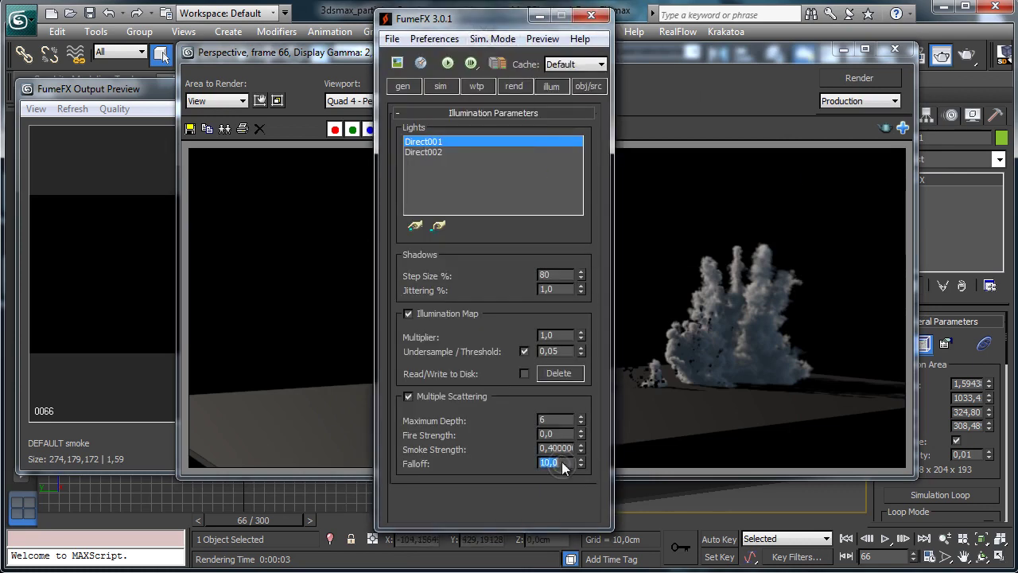
type("2,5")
key("Return")
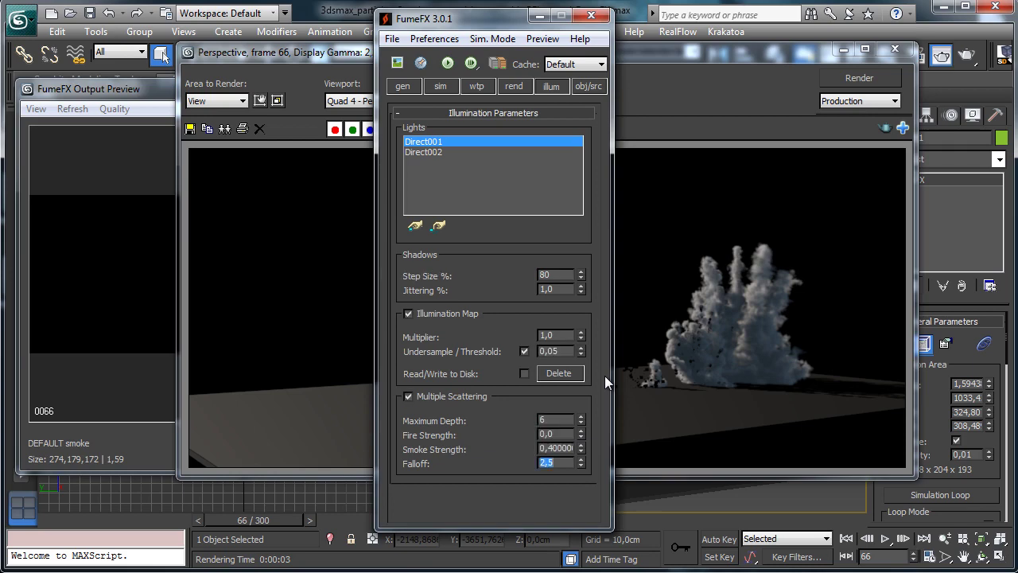
left_click(868, 74)
left_click(874, 77)
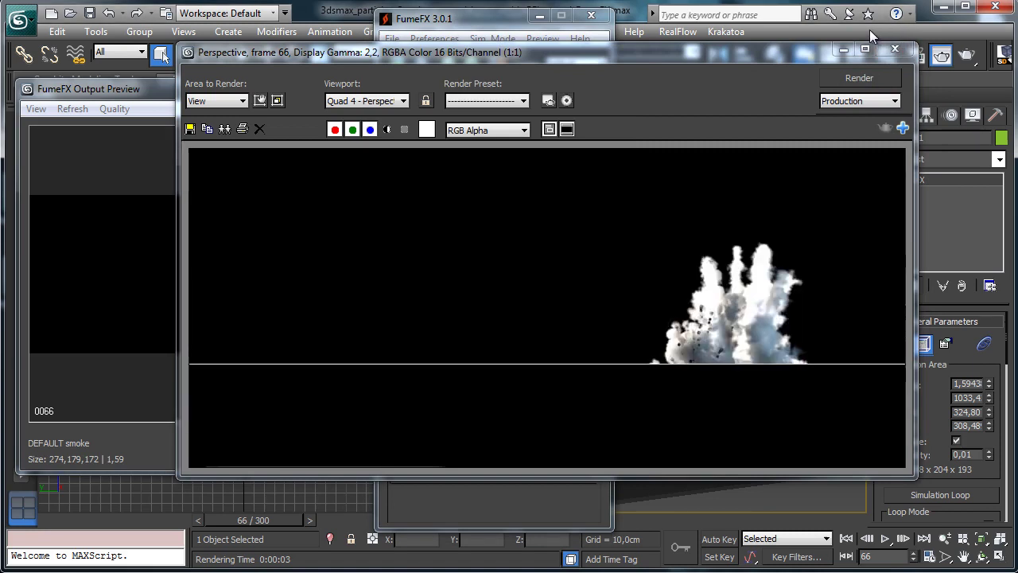
Set the Multiple Scattering Smoke Strength to 0.2 and test-render frame 66.
left_click(502, 25)
double_click(557, 448)
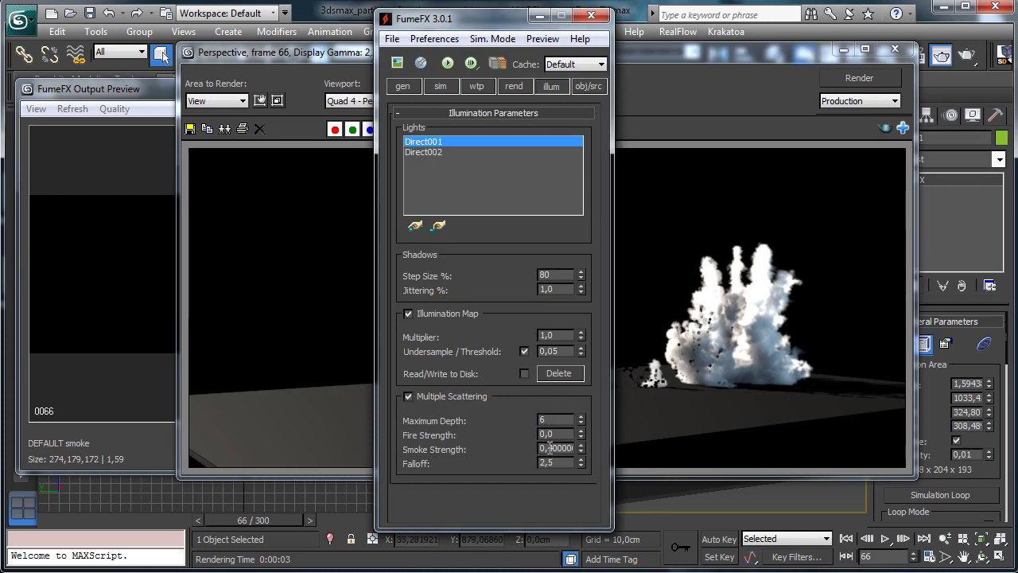
type("0,2")
key("Return")
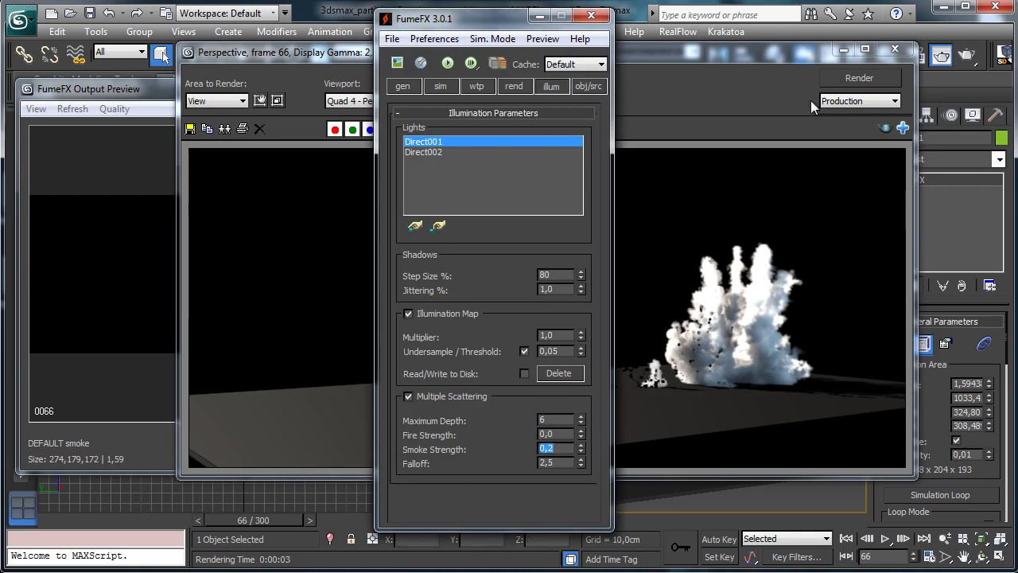
left_click(869, 78)
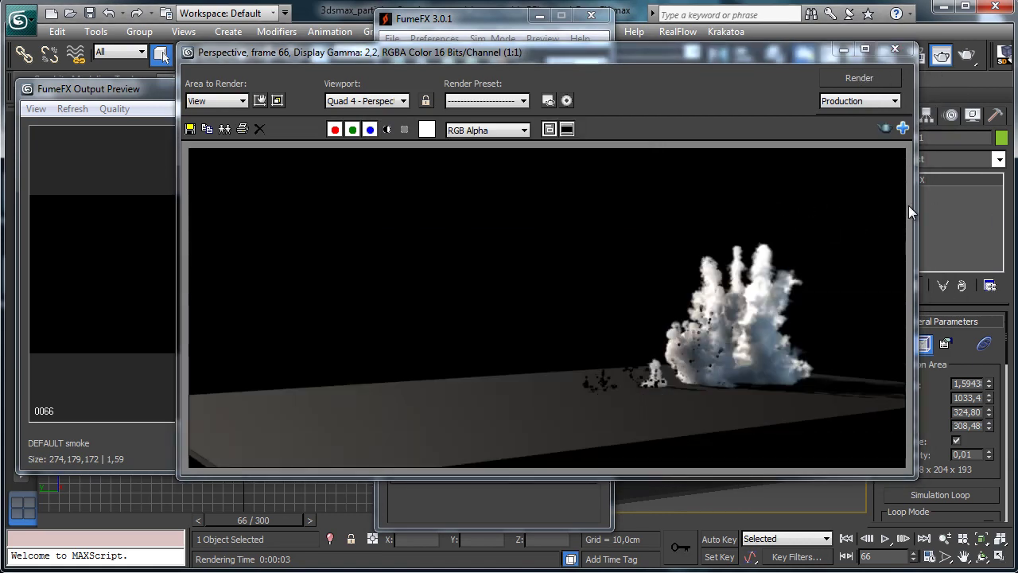
Set the Multiple Scattering Smoke Strength to 0.1 and test-render frame 66.
left_click(487, 17)
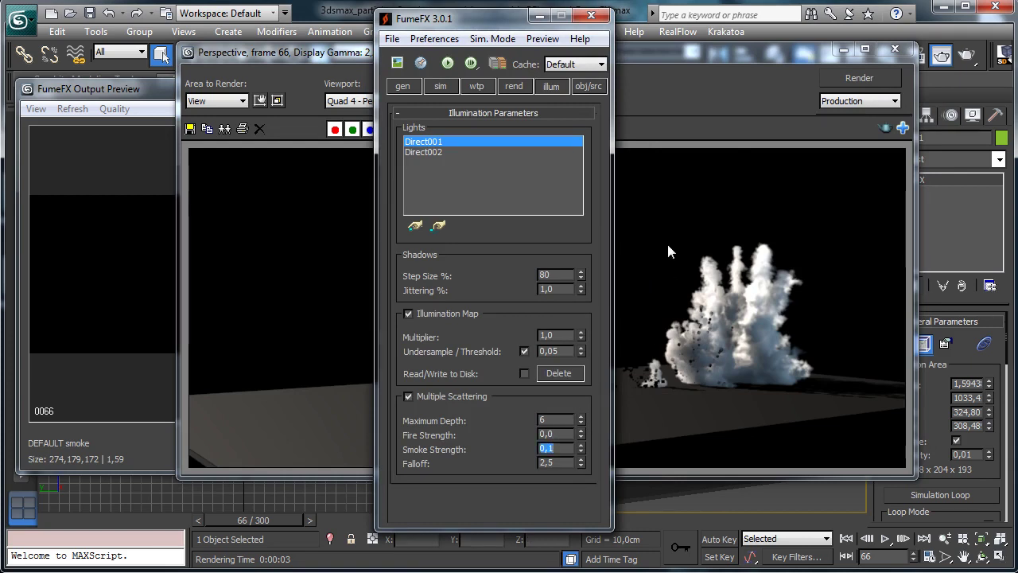
left_click(906, 98)
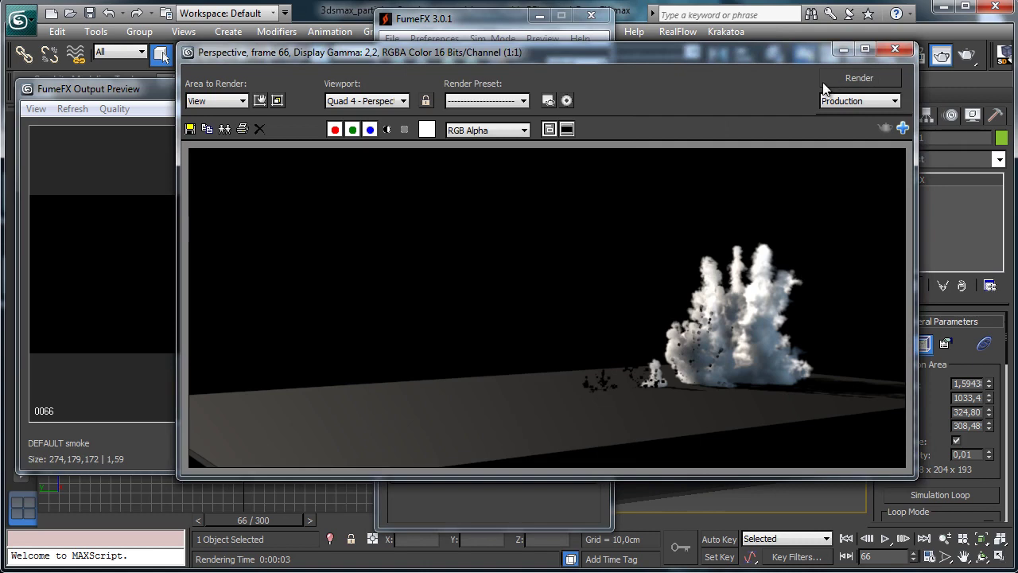
left_click(824, 84)
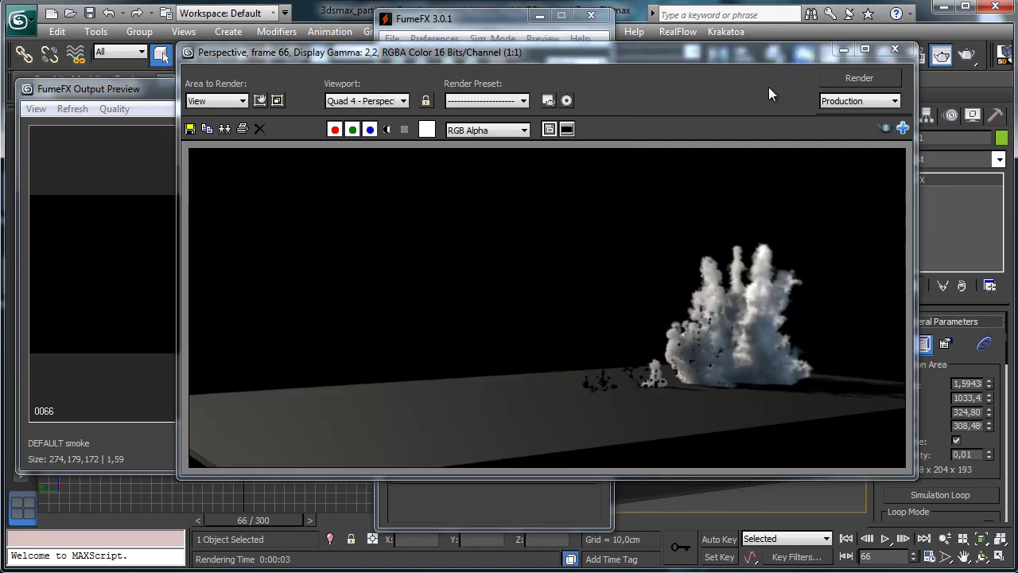
Set the Multiple Scattering Falloff to 3 and test-render frame 66.
left_click(493, 19)
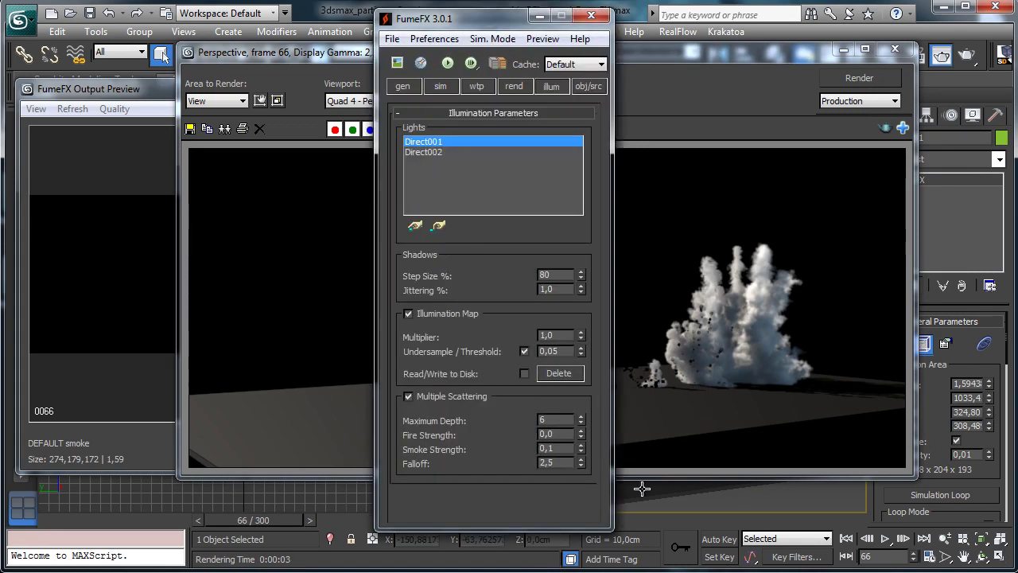
double_click(563, 463)
type("3")
key("Return")
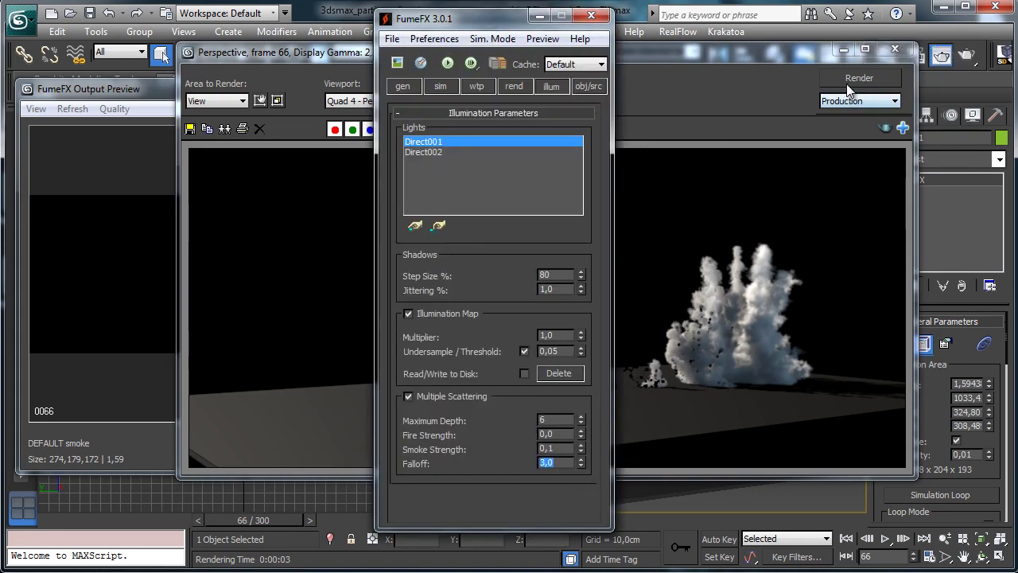
left_click(874, 83)
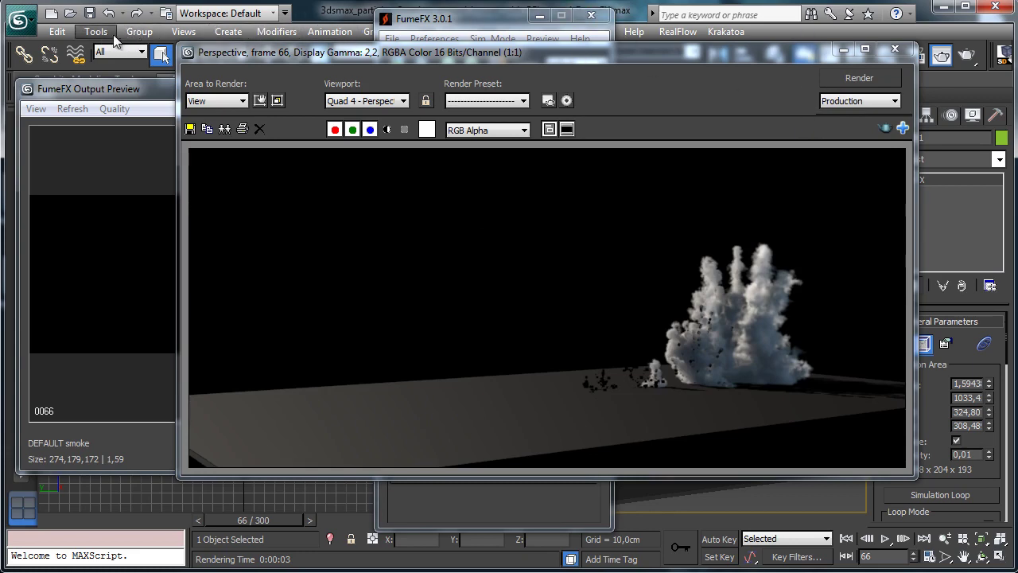
Select the Direct002 light, raise its intensity multiplier to about 0.35 and test-render frame 66.
left_click_drag(233, 54, 219, 93)
left_click(180, 54)
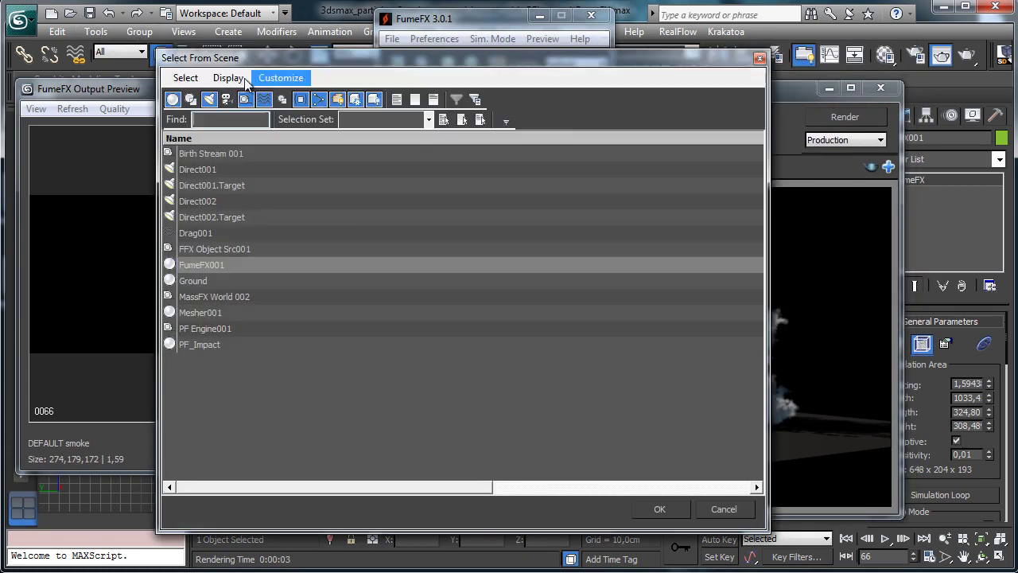
left_click(209, 201)
left_click(659, 509)
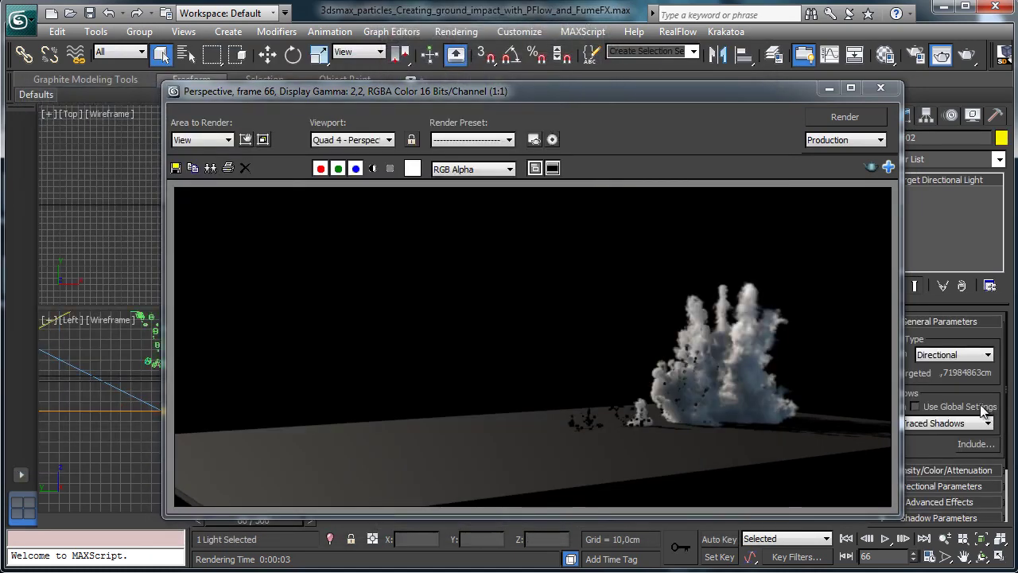
left_click_drag(758, 91, 657, 96)
scroll(918, 465, "down", 3)
left_click(917, 465)
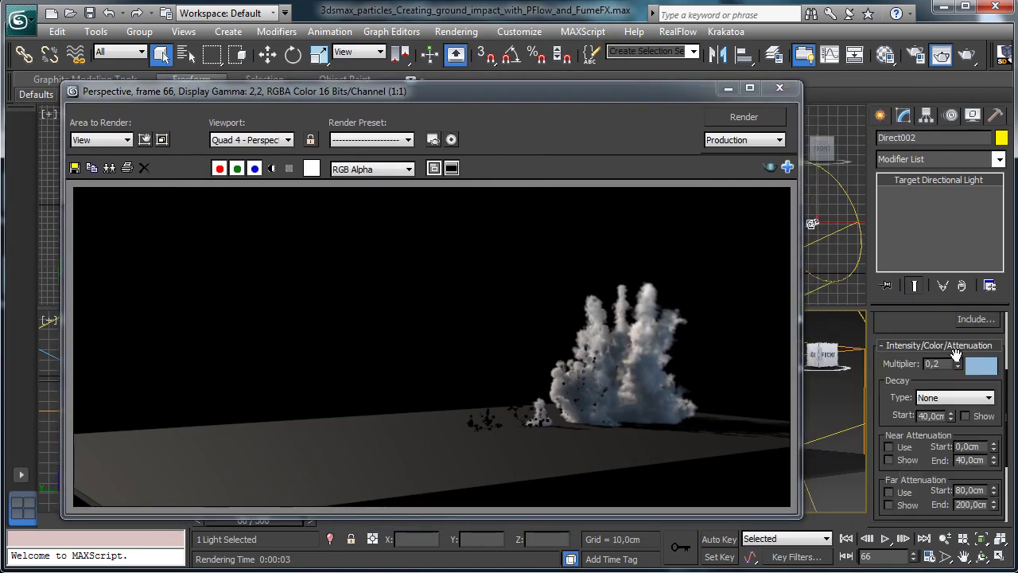
left_click_drag(957, 364, 957, 352)
left_click(752, 118)
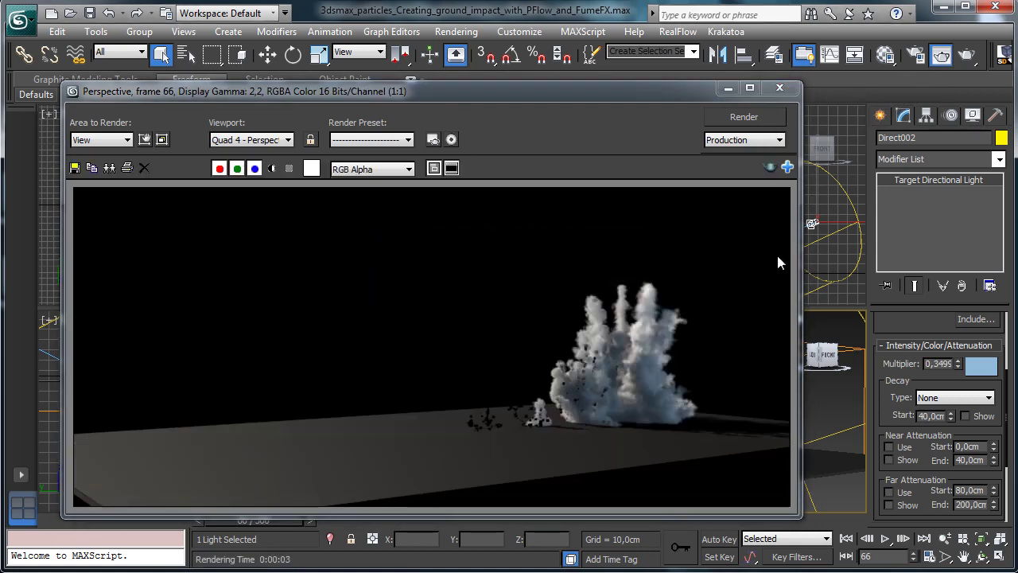
Set Direct002's intensity multiplier to 0.5 and test-render frame 66.
double_click(936, 364)
type("0,5")
key("Return")
left_click(745, 117)
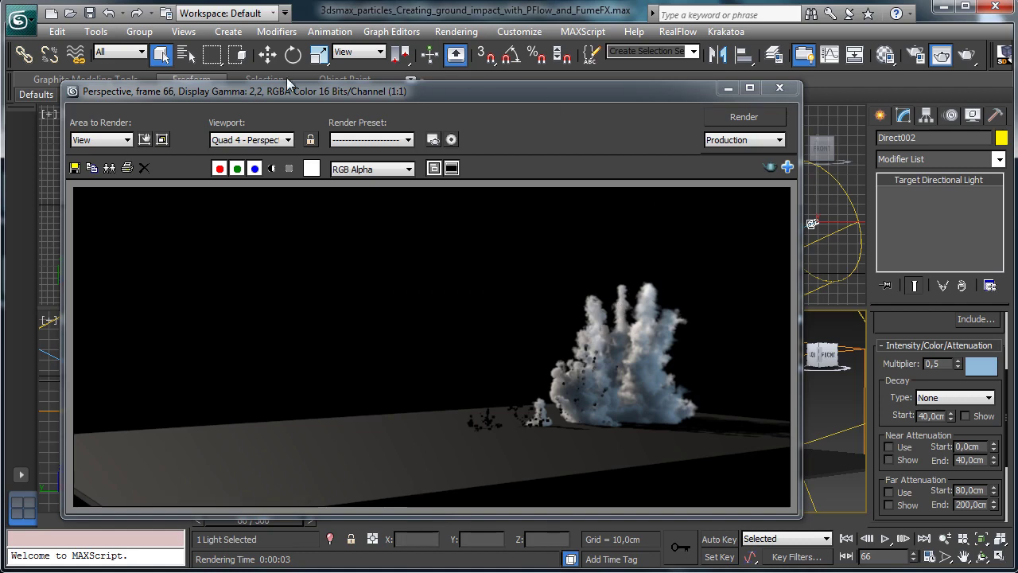
Select the Direct001 light, set its intensity multiplier to 1.5 and test-render frame 66.
left_click(184, 54)
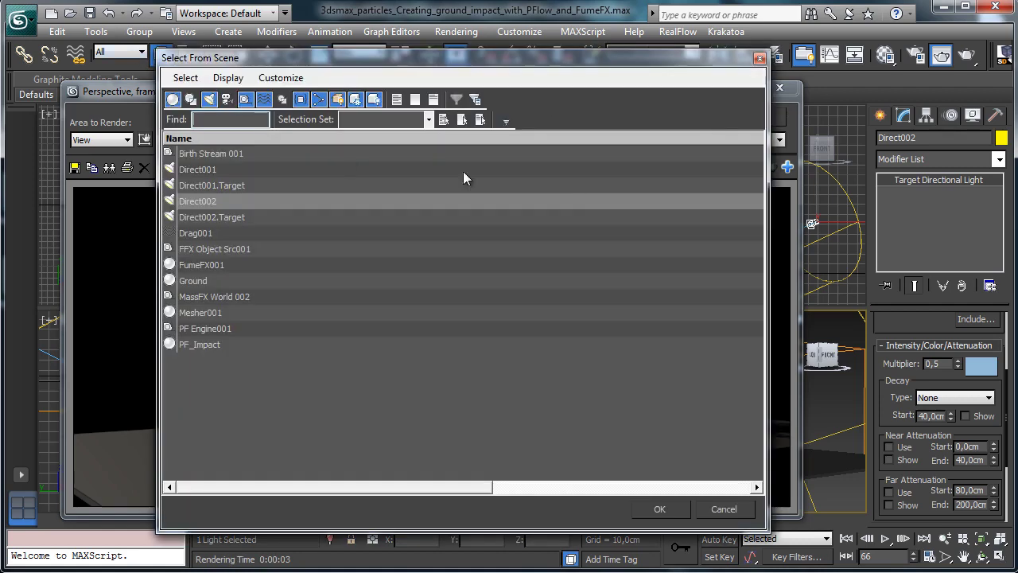
left_click(203, 170)
left_click(657, 510)
double_click(940, 363)
type("1,5")
key("Return")
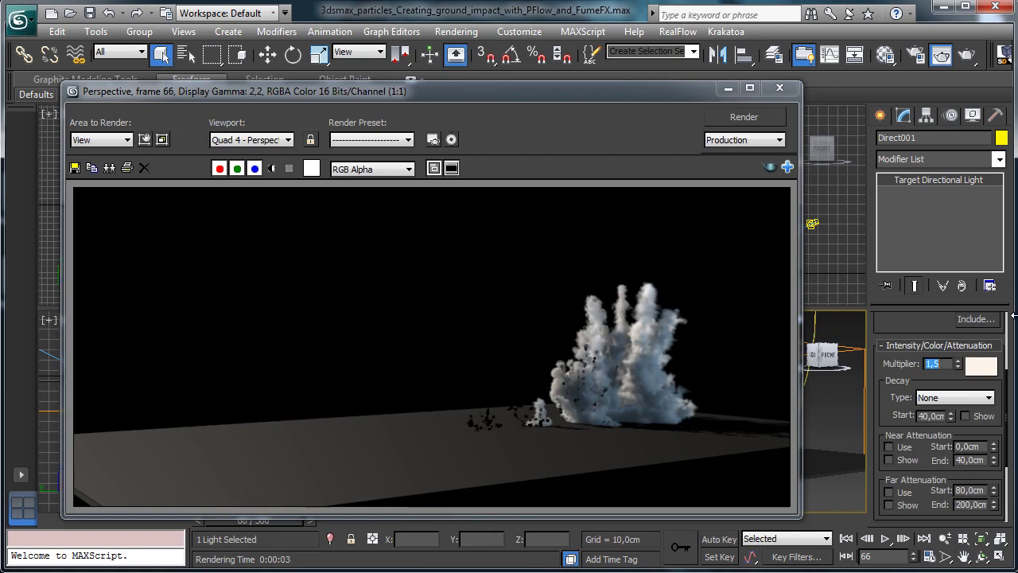
left_click(760, 125)
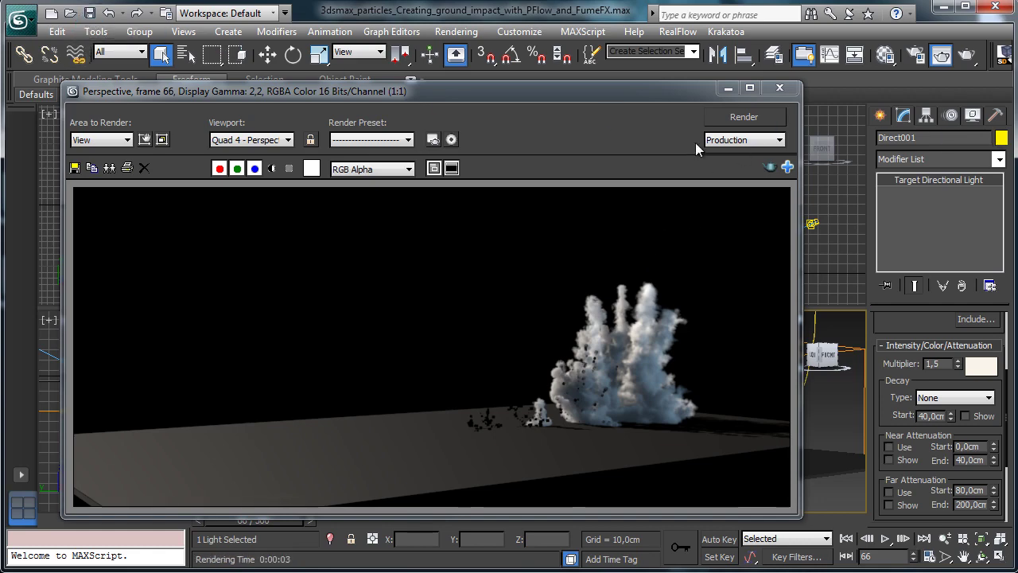
Set the FumeFX container's grid spacing to 1.3, save the scene and run the simulation.
left_click(779, 87)
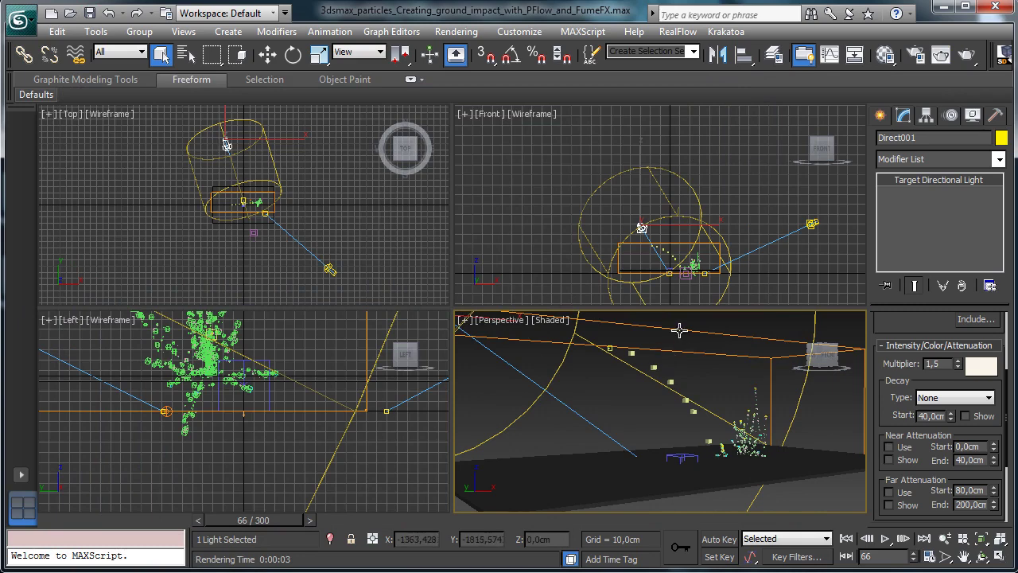
left_click(713, 303)
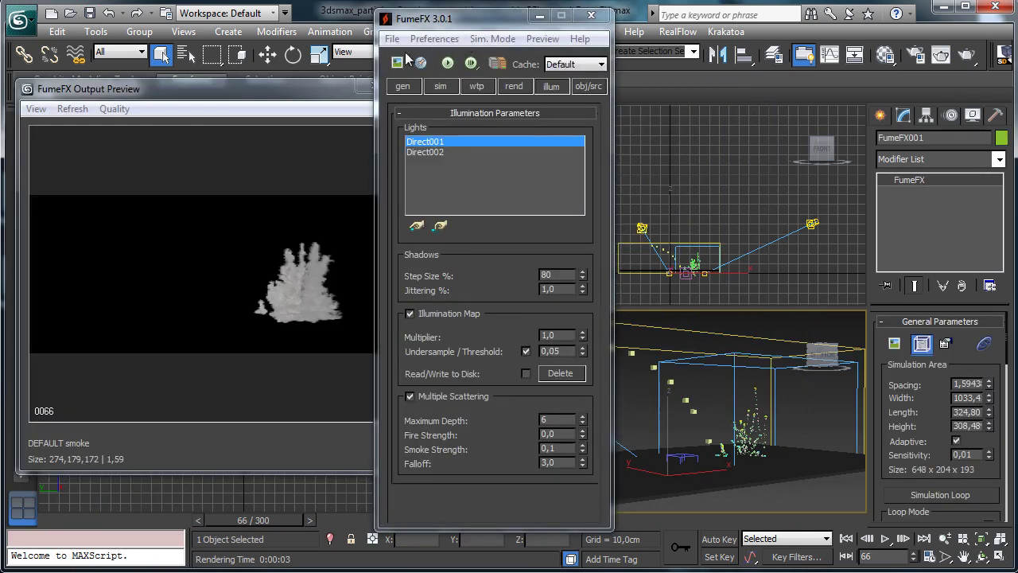
left_click(407, 87)
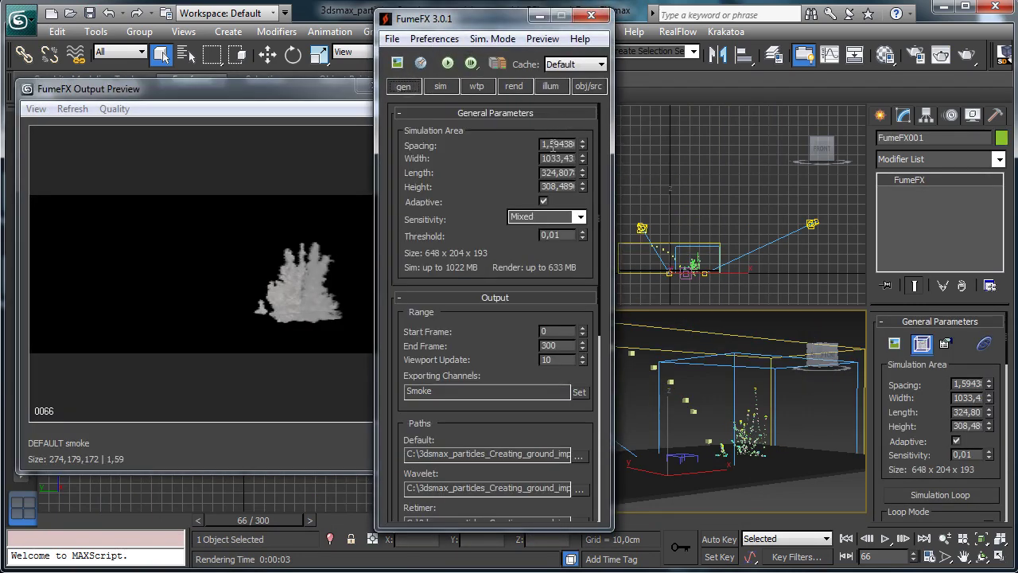
double_click(589, 144)
type("1,35")
key("Return")
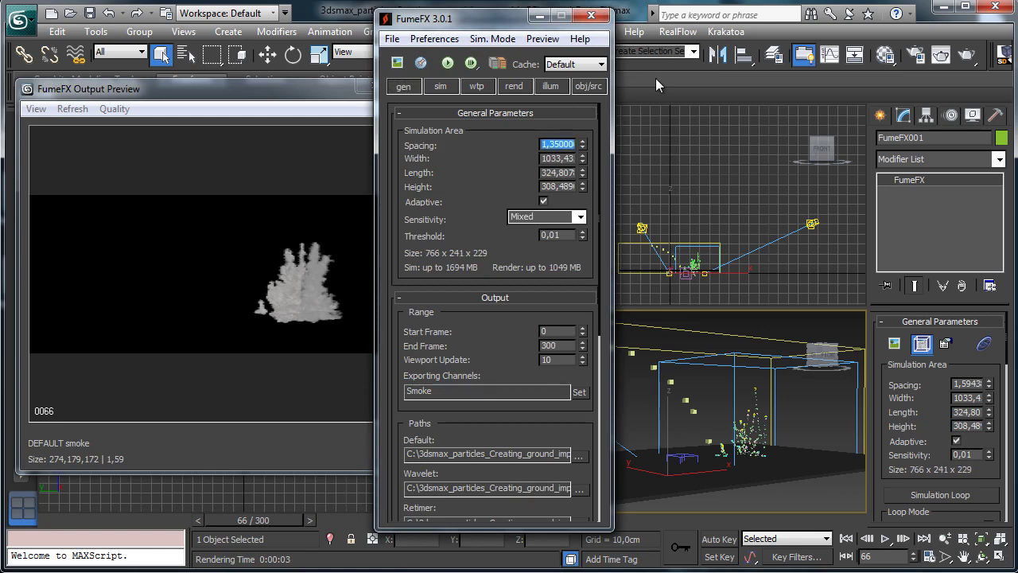
type("1,3")
key("Return")
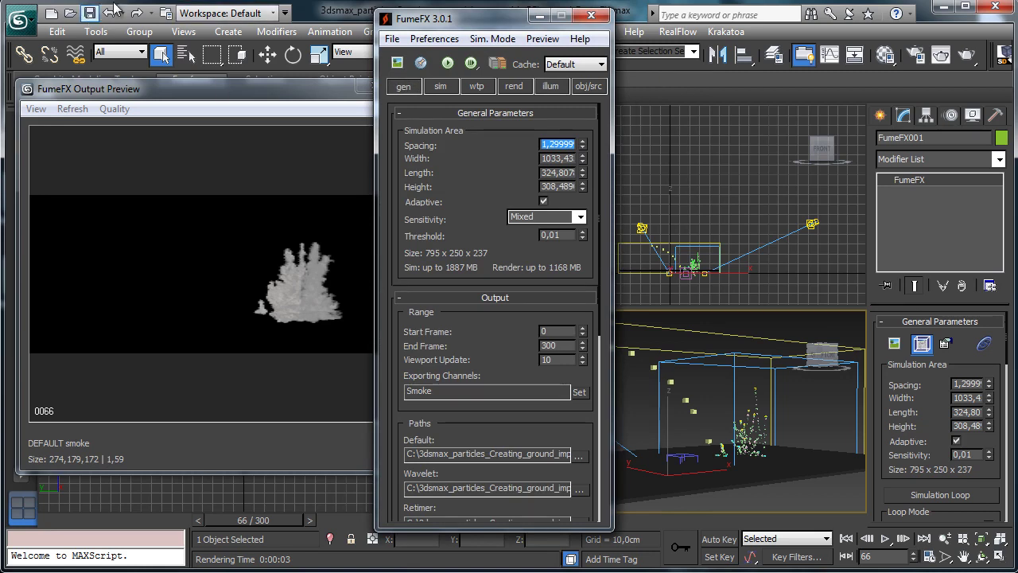
left_click(89, 13)
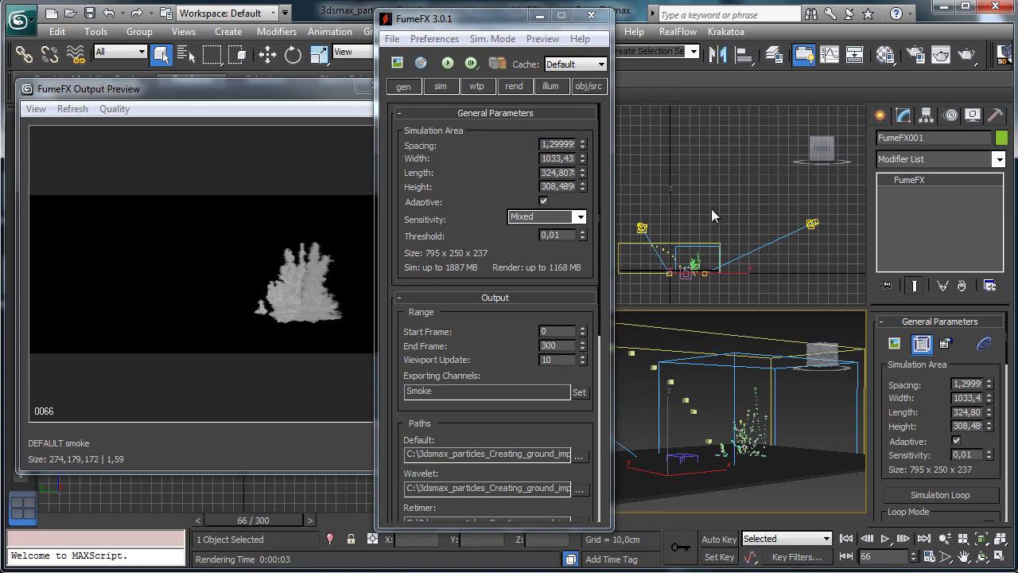
left_click(447, 64)
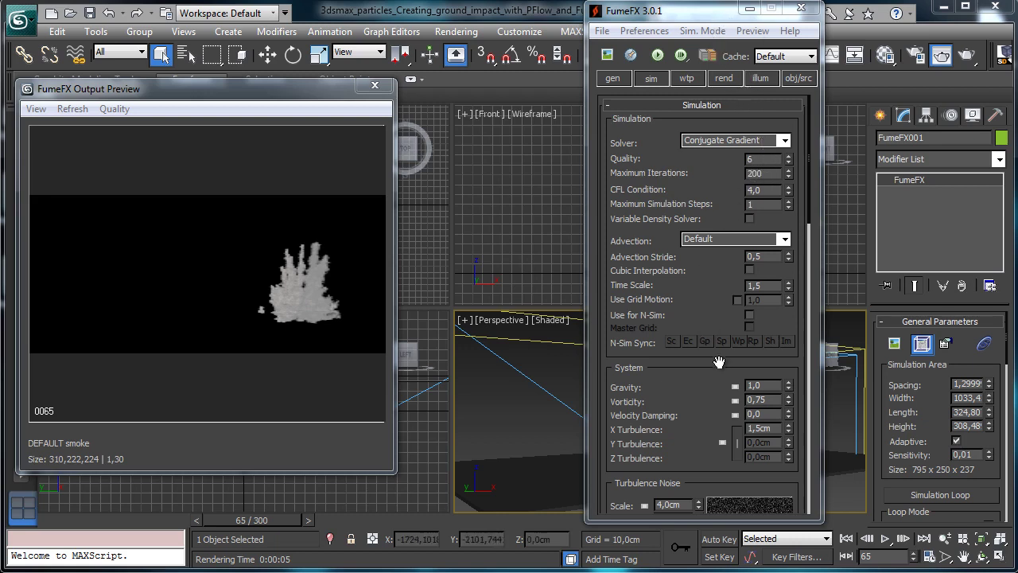
Set the simulation's X Turbulence to 1 cm and the Turbulence Noise scale to 3 cm.
double_click(759, 428)
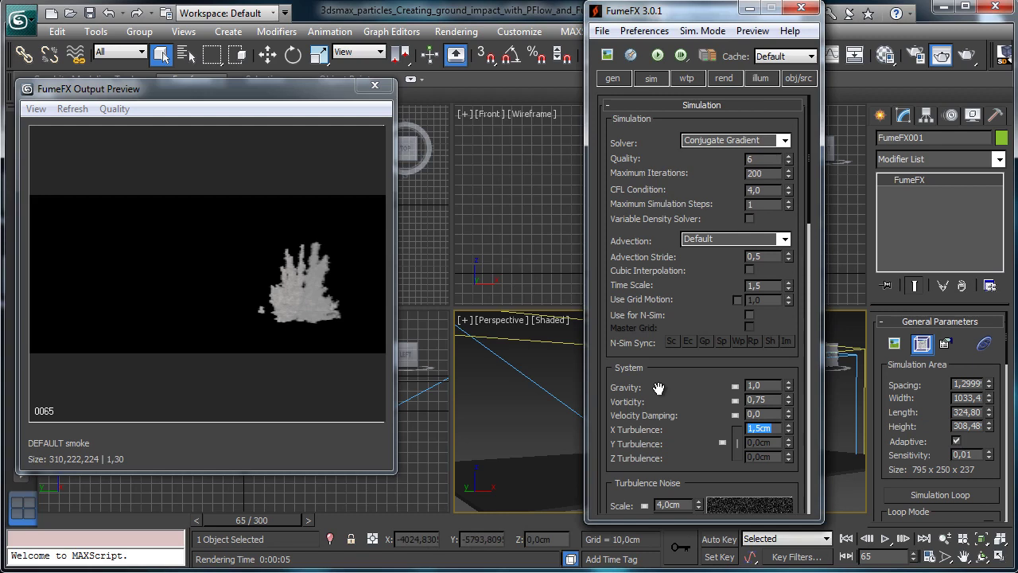
type("1")
key("Return")
double_click(686, 506)
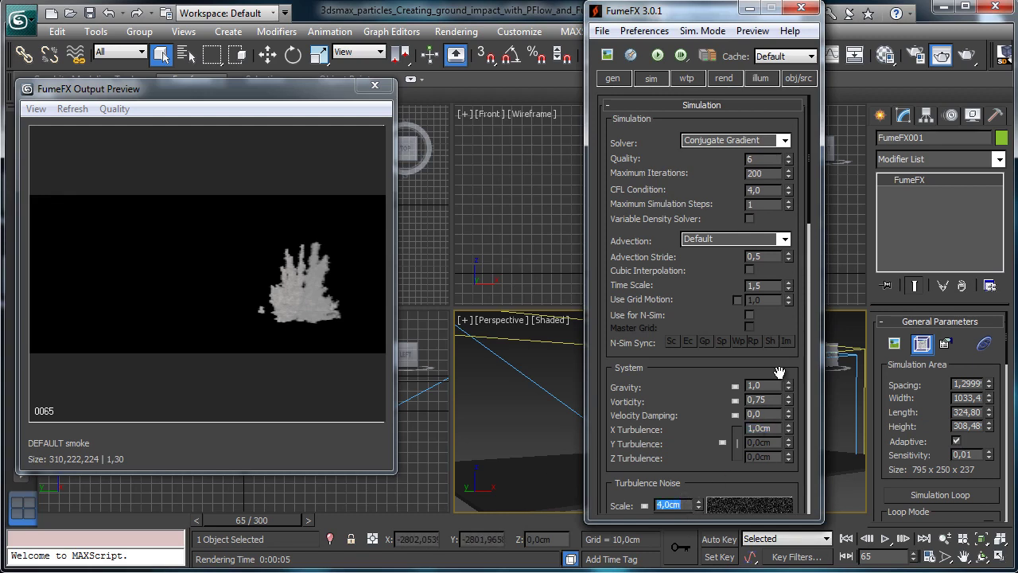
key("Return")
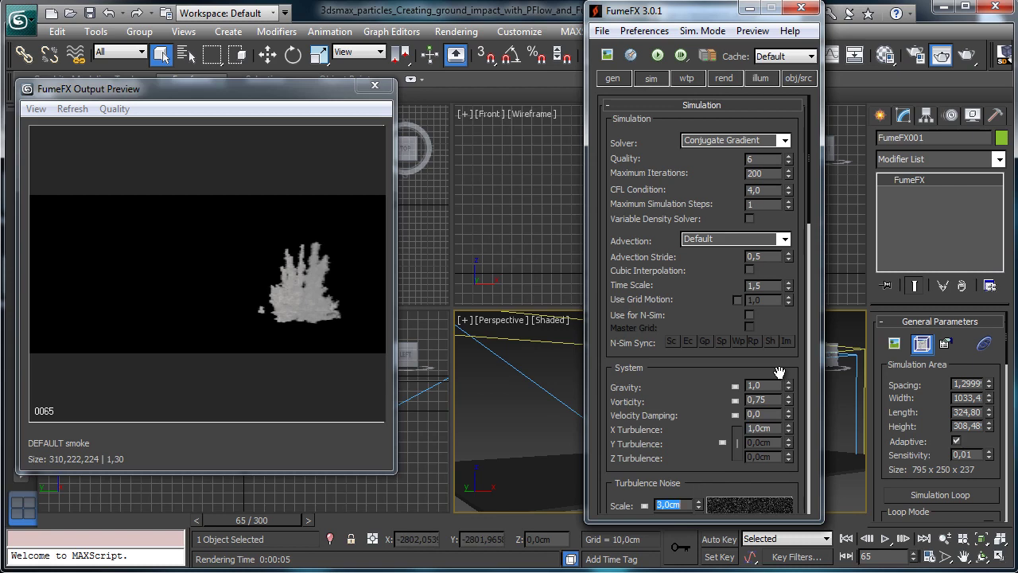
Set the solver's Maximum Iterations to 250 and its Quality to 7.
double_click(757, 173)
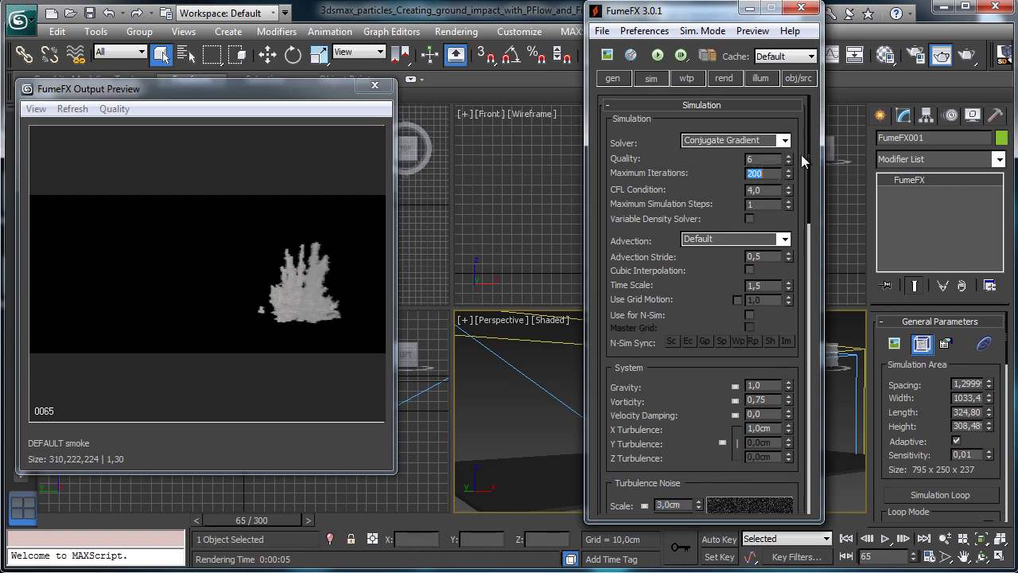
type("250")
key("Return")
left_click(789, 156)
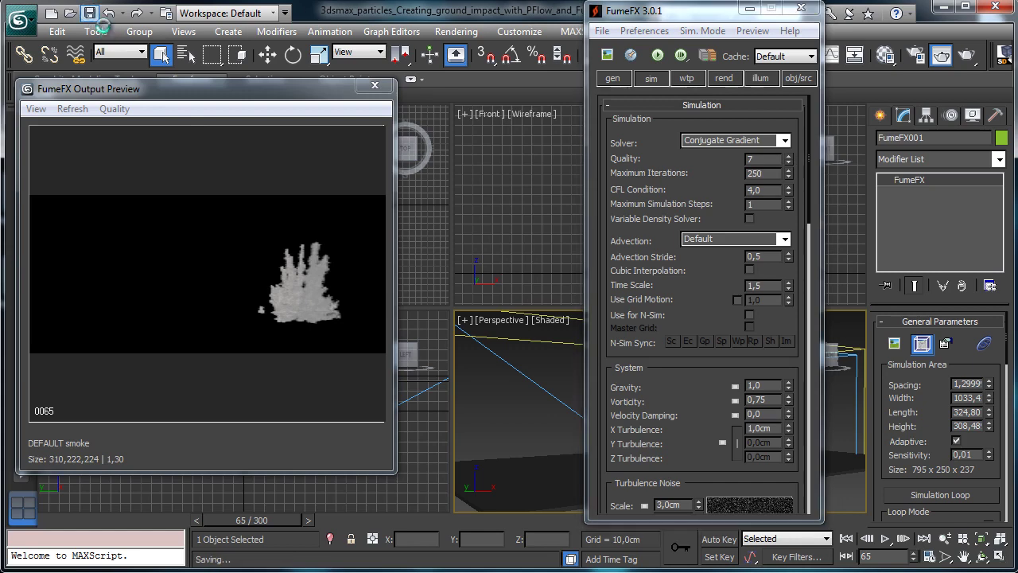
Rerun the FumeFX simulation up to frame 65 and test-render that frame.
left_click(616, 79)
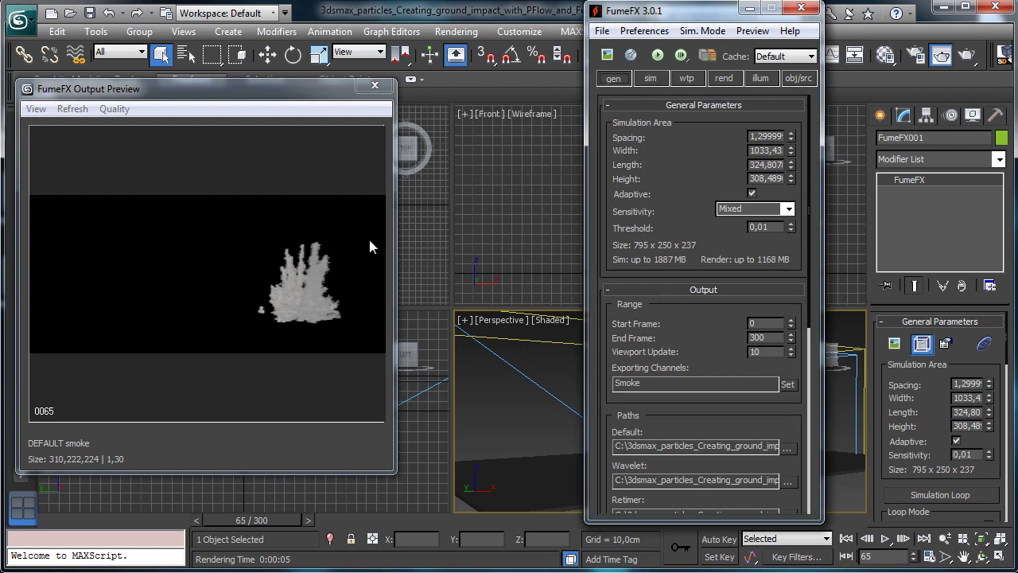
left_click(657, 55)
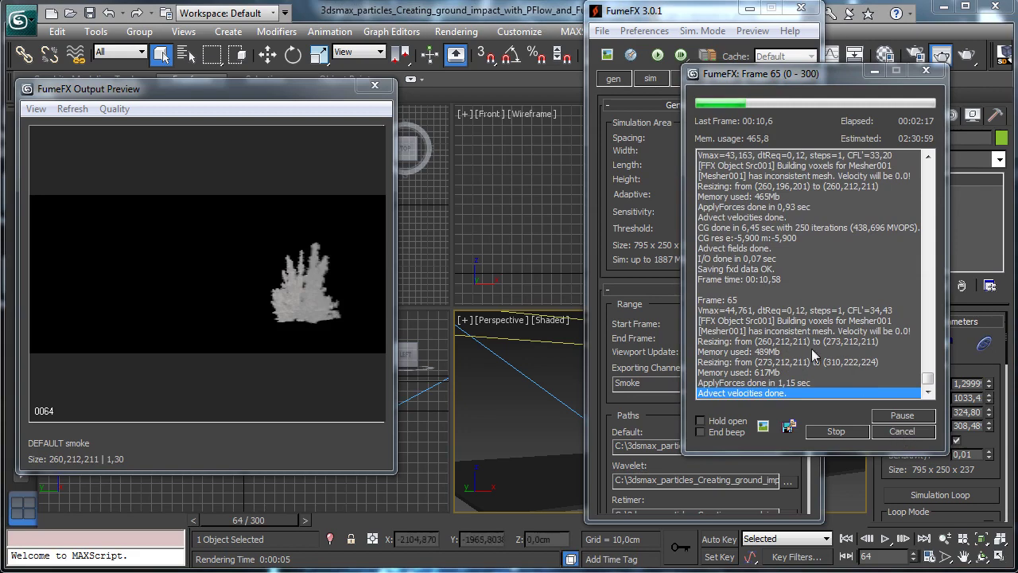
left_click(900, 434)
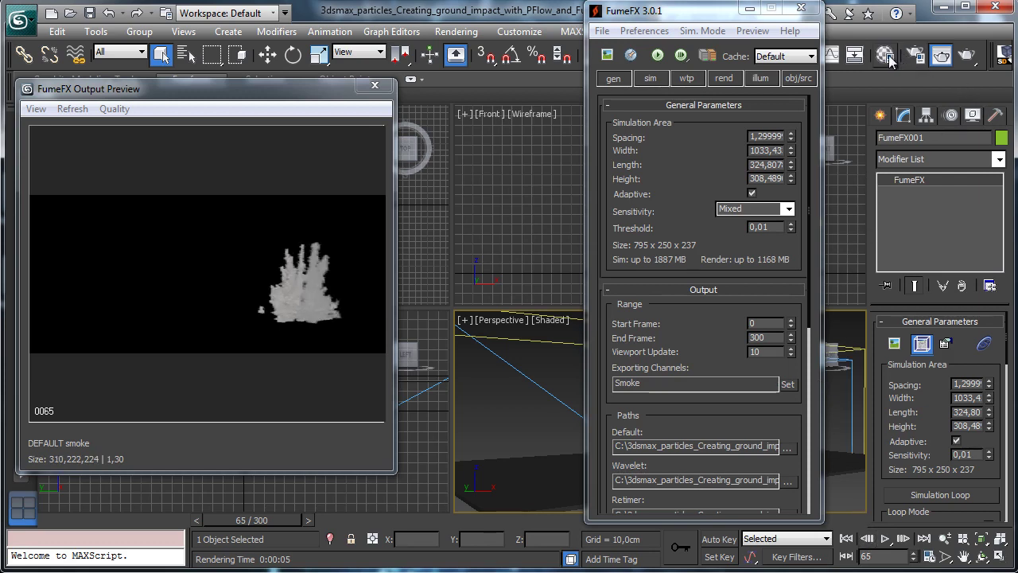
left_click(965, 57)
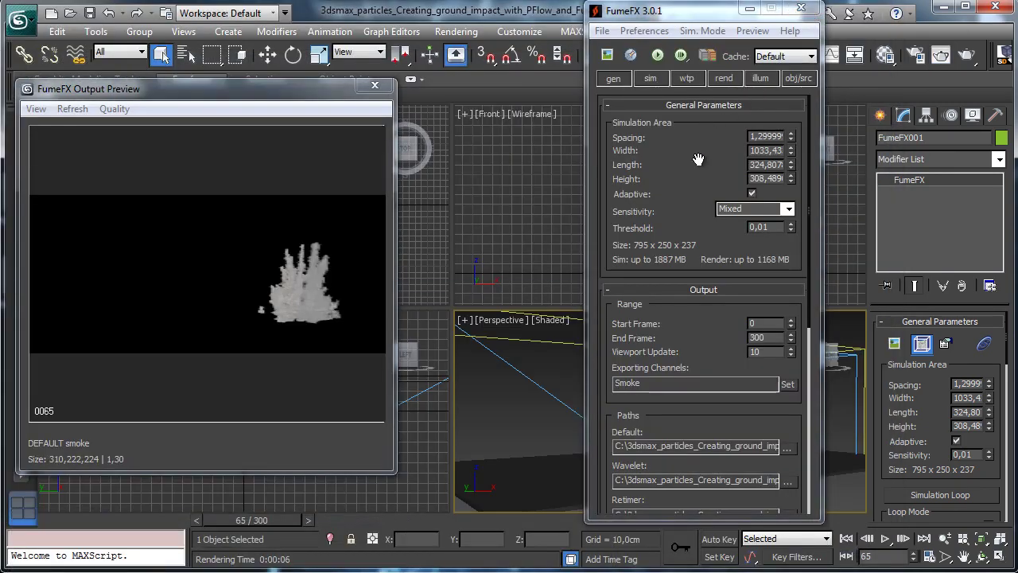
Set the Multiple Scattering Smoke Strength to 0.15 and Falloff to 2.5, and test-render frame 65.
scroll(698, 159, "down", 3)
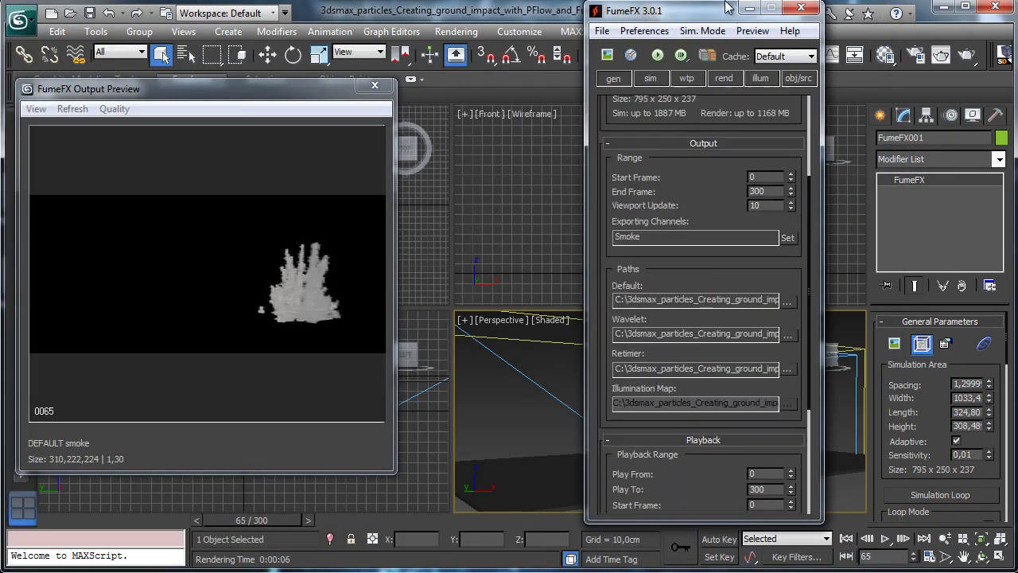
left_click(759, 78)
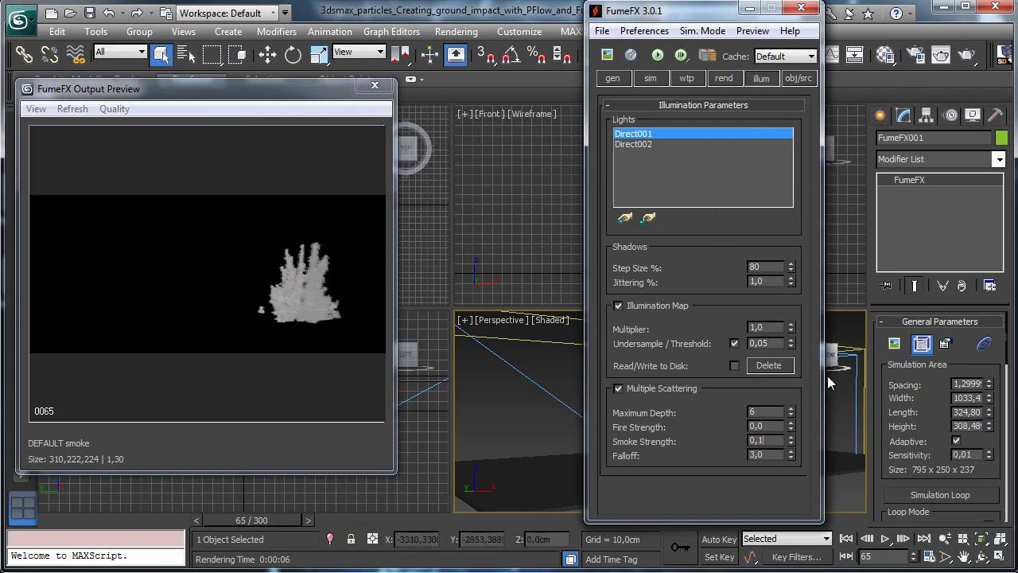
type("5")
key("Return")
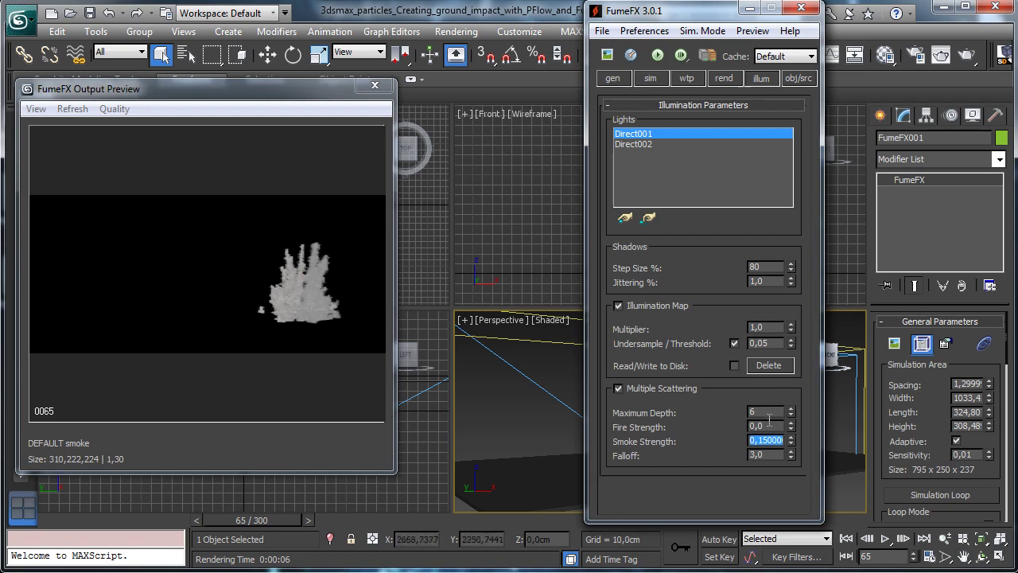
type("2,5")
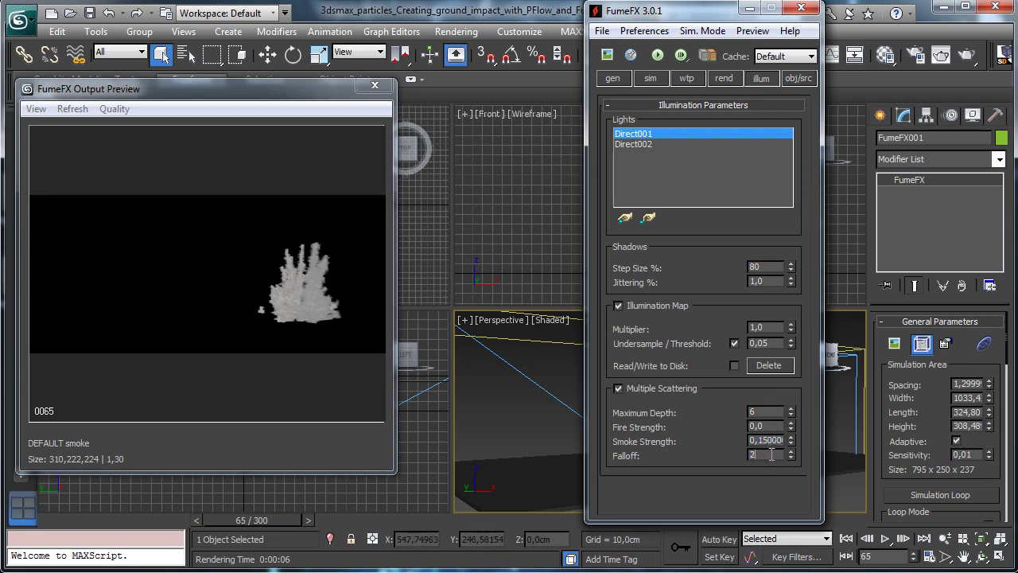
key("Return")
left_click(941, 54)
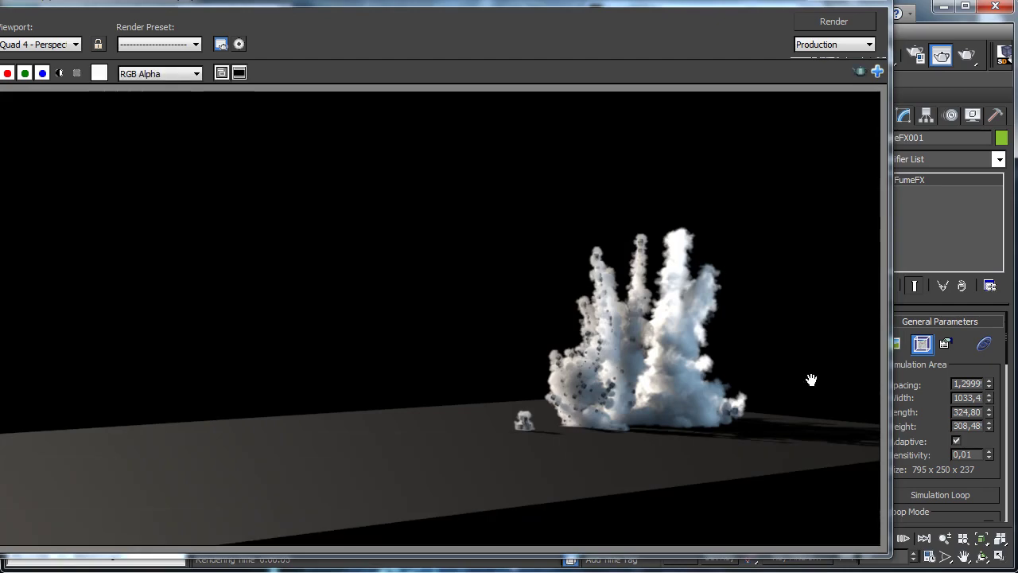
left_click(818, 4)
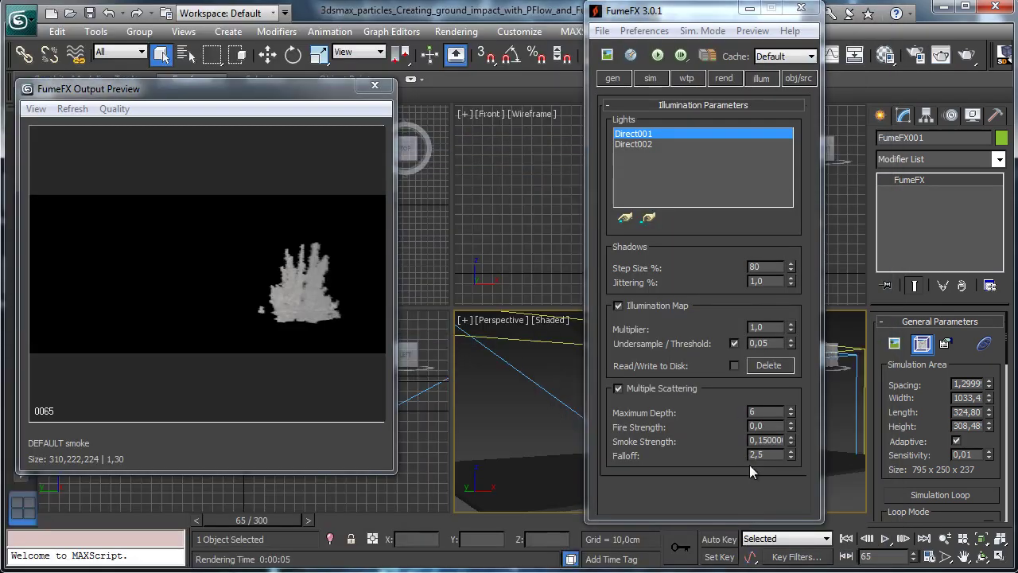
Set the Multiple Scattering Falloff to 3 and Maximum Depth to 5, and test-render frame 65.
type("3")
key("Return")
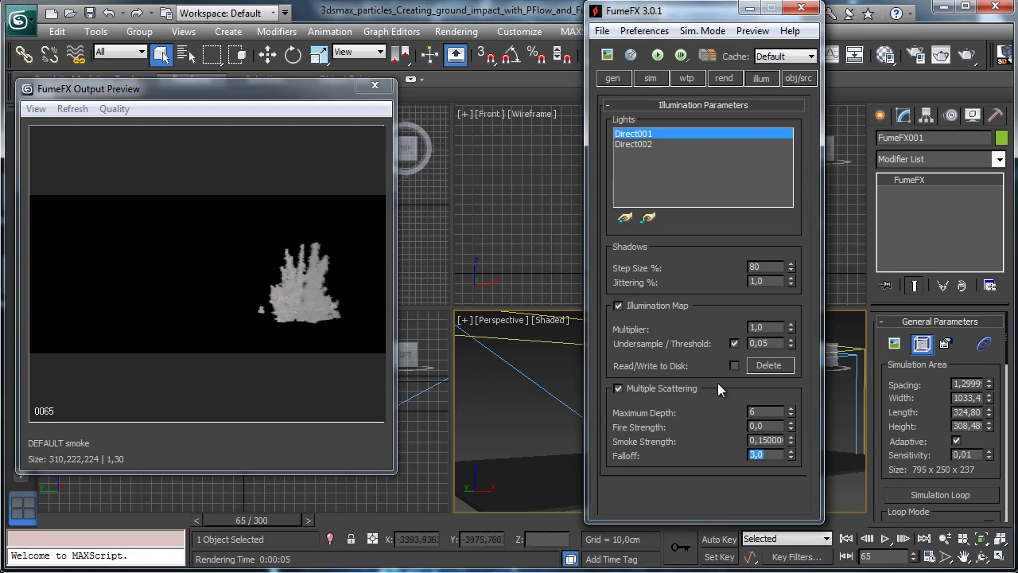
left_click(791, 415)
left_click(941, 54)
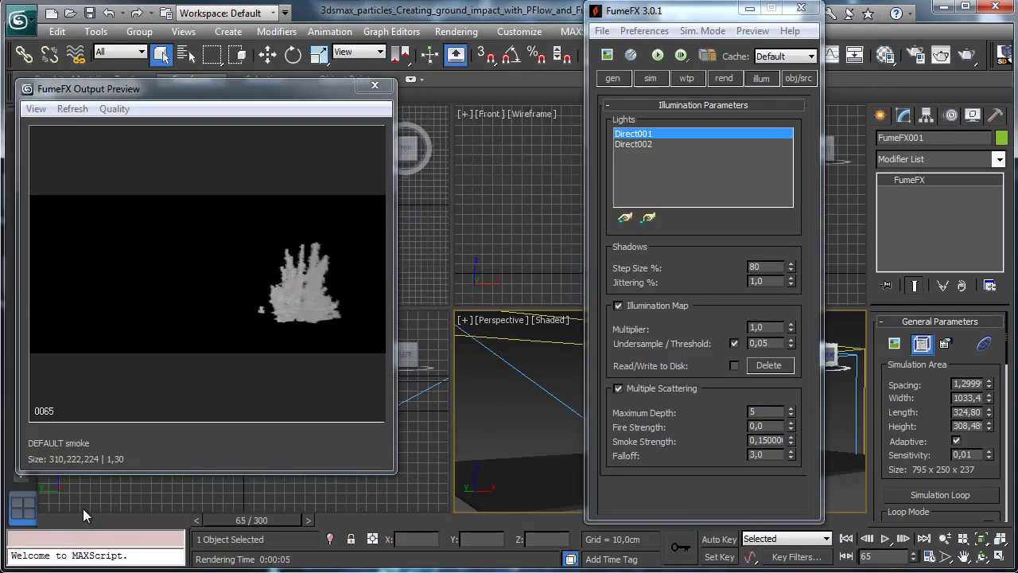
Go to frame 60 and test-render it.
left_click_drag(67, 518, 211, 524)
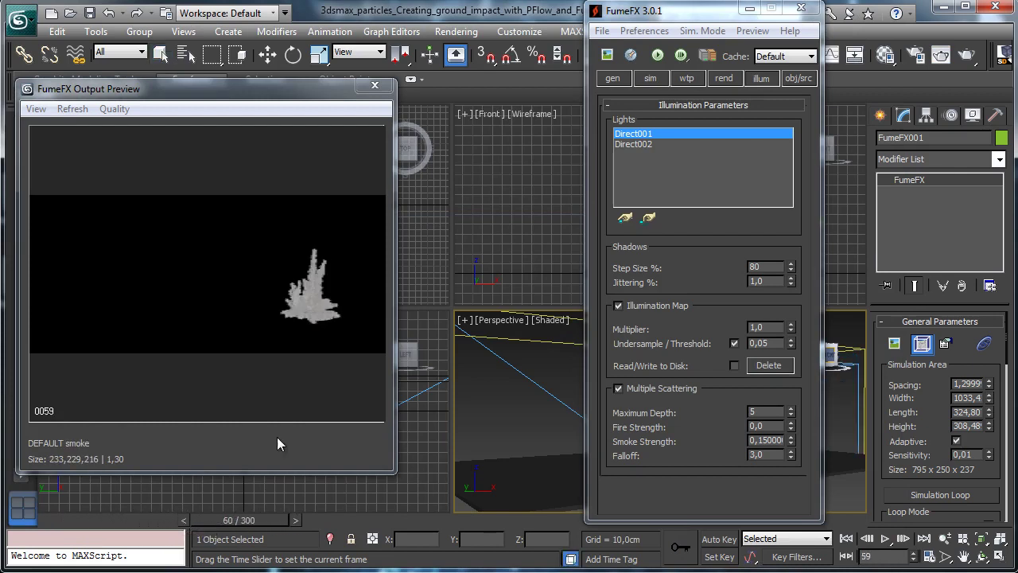
left_click(941, 54)
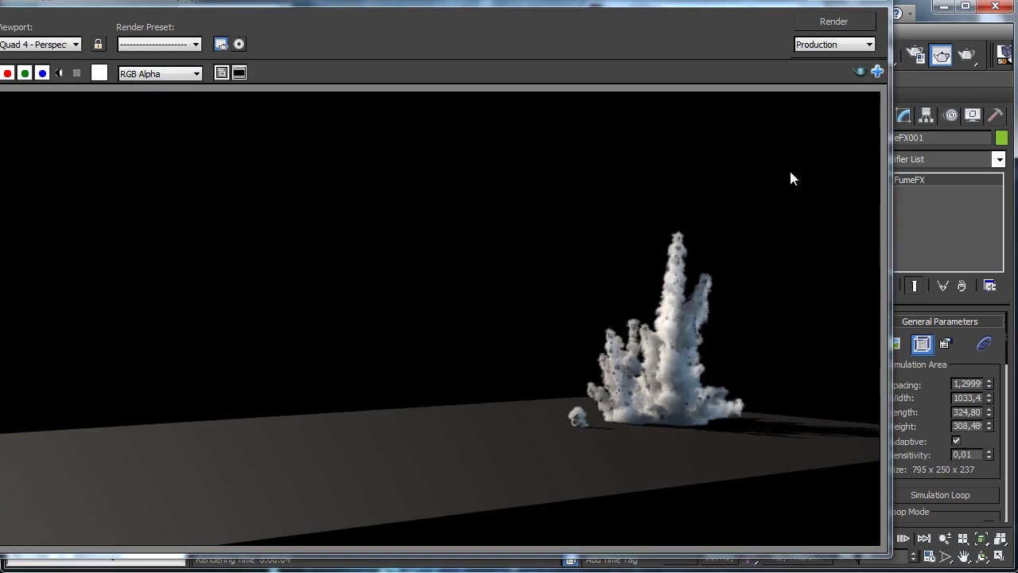
left_click(832, 7)
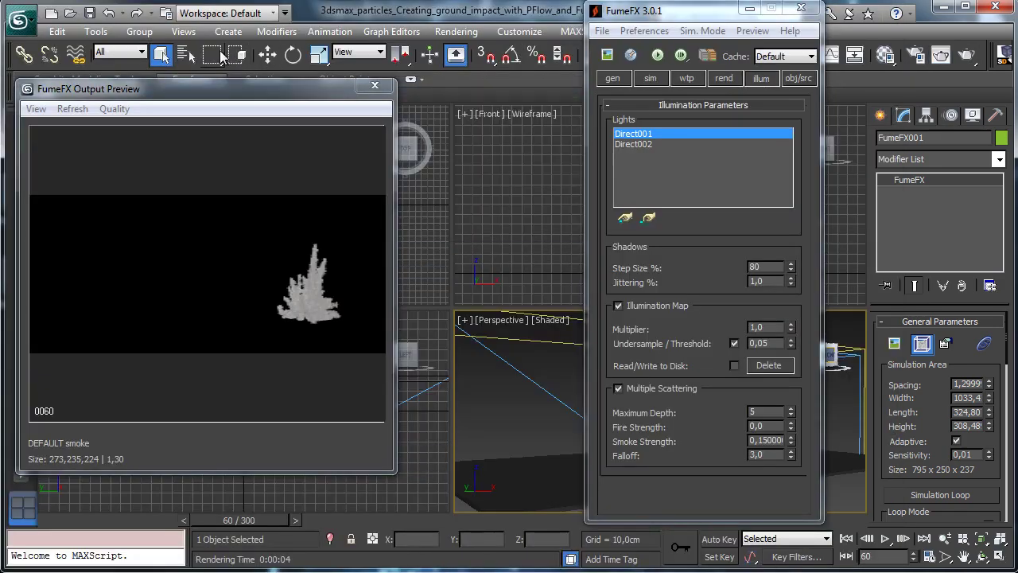
Select the PF_Impact particle source, exclude its particles from rendering and test-render frame 60.
left_click(188, 55)
left_click(199, 347)
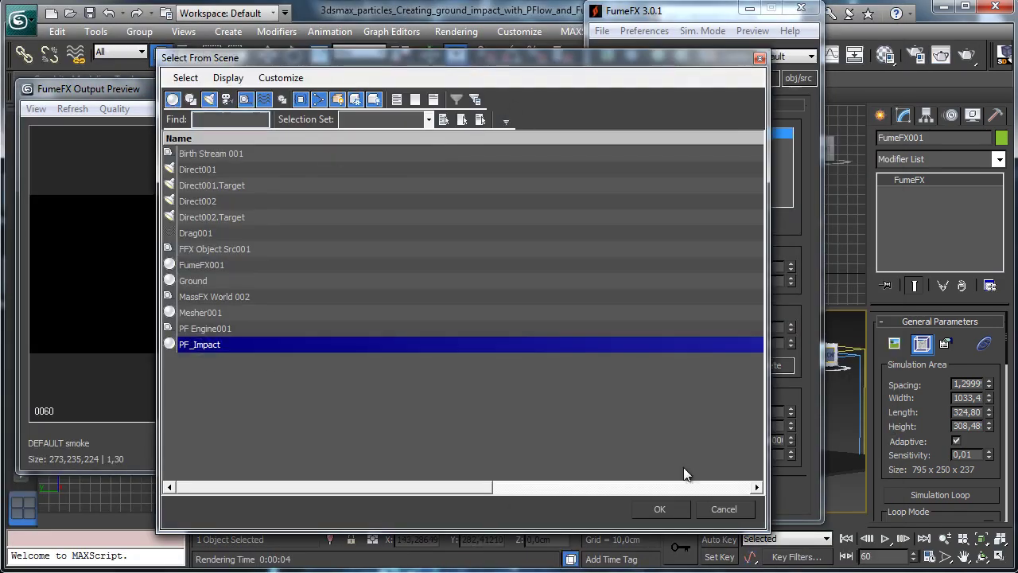
left_click(659, 510)
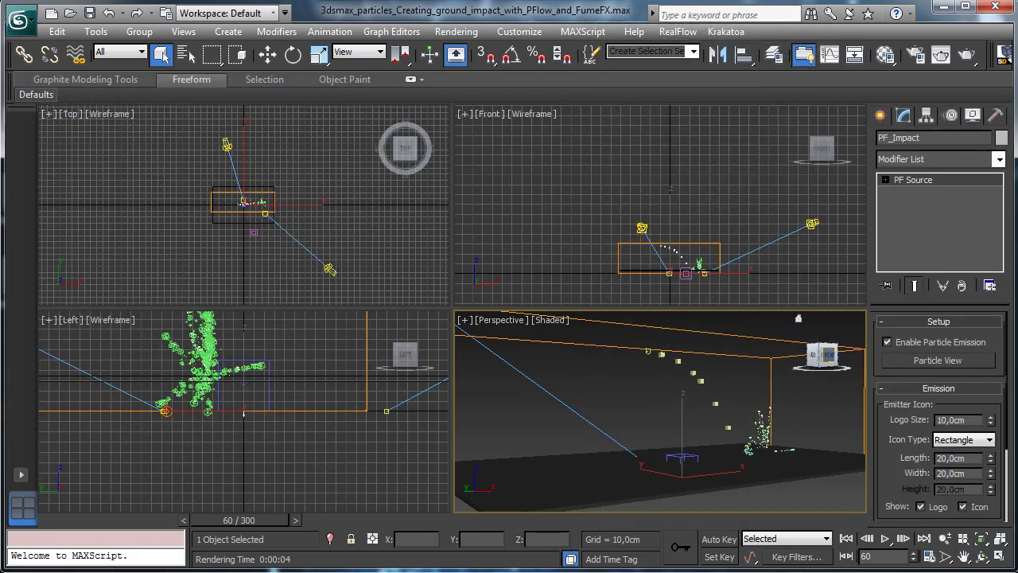
left_click(967, 54)
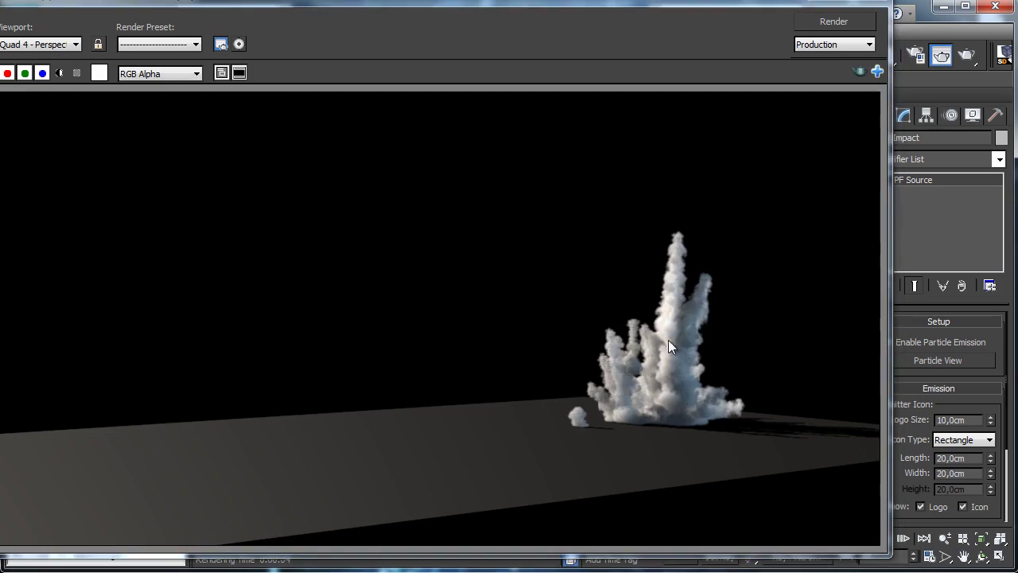
left_click(817, 5)
Go to frame 65 and test-render the smoke without particles.
double_click(885, 561)
type("65")
key("Return")
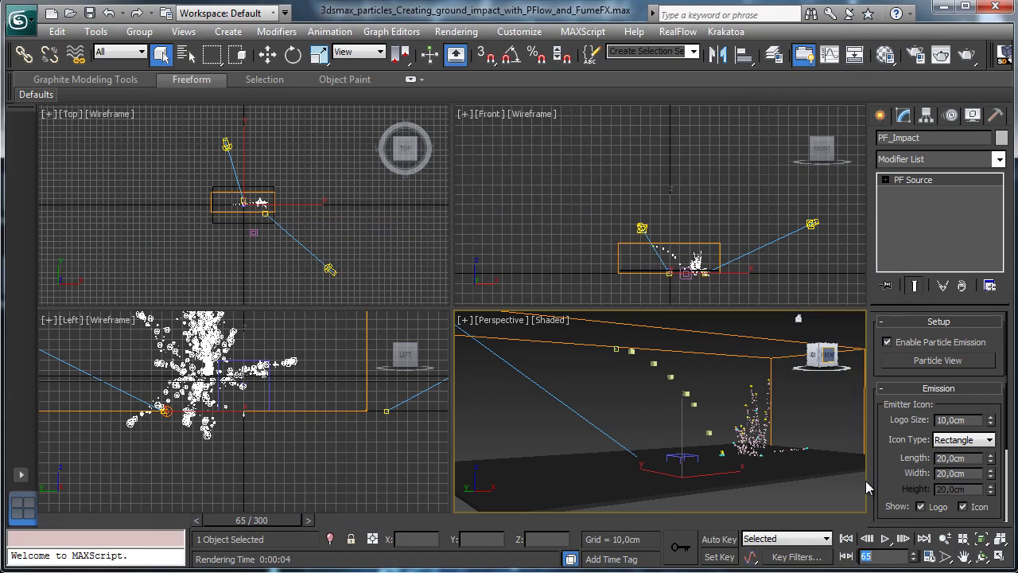
left_click(942, 58)
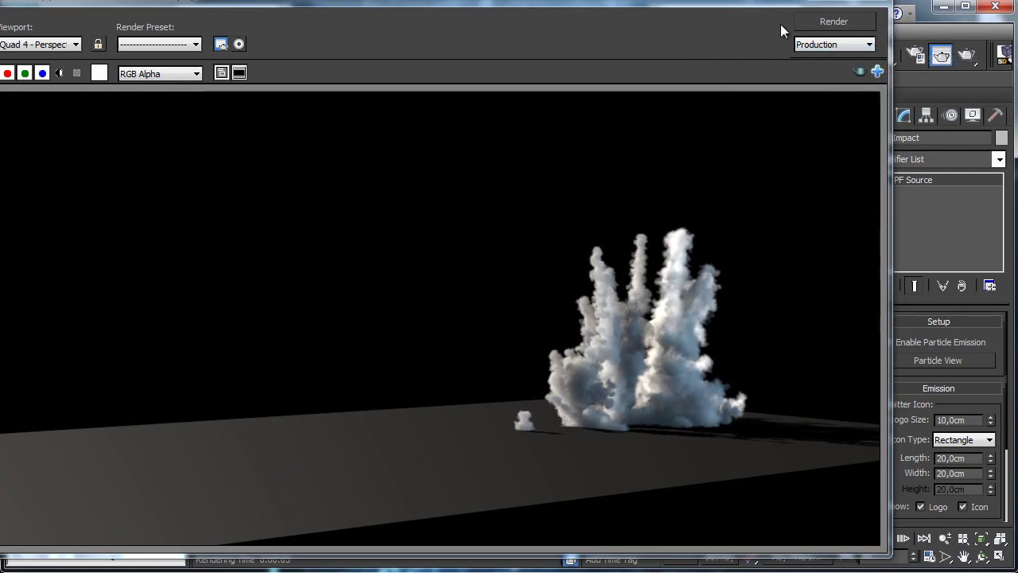
left_click(826, 2)
Go to frame 51 and test-render the start of the impact.
left_click_drag(100, 522, 216, 529)
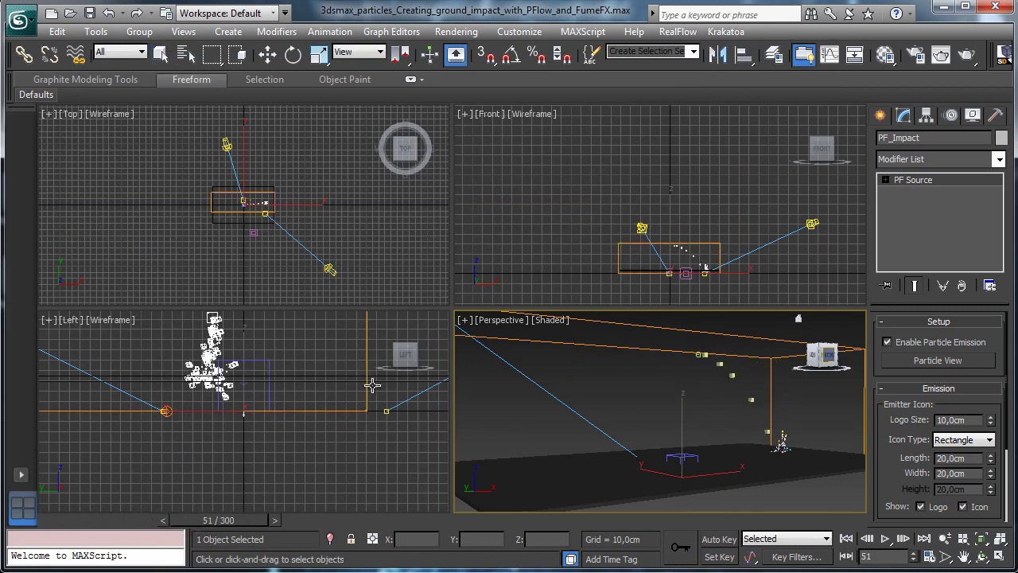
left_click(966, 55)
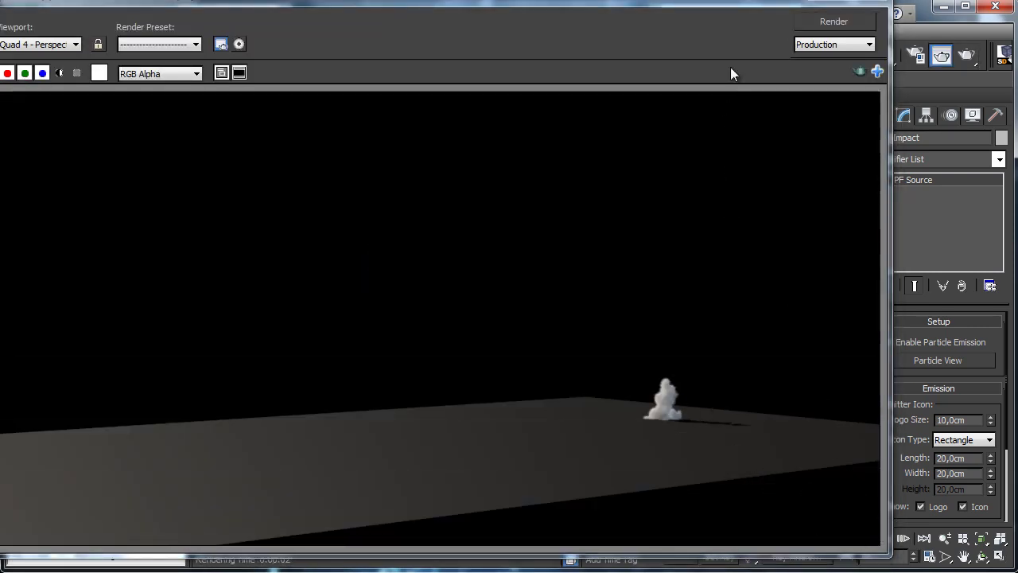
left_click(814, 3)
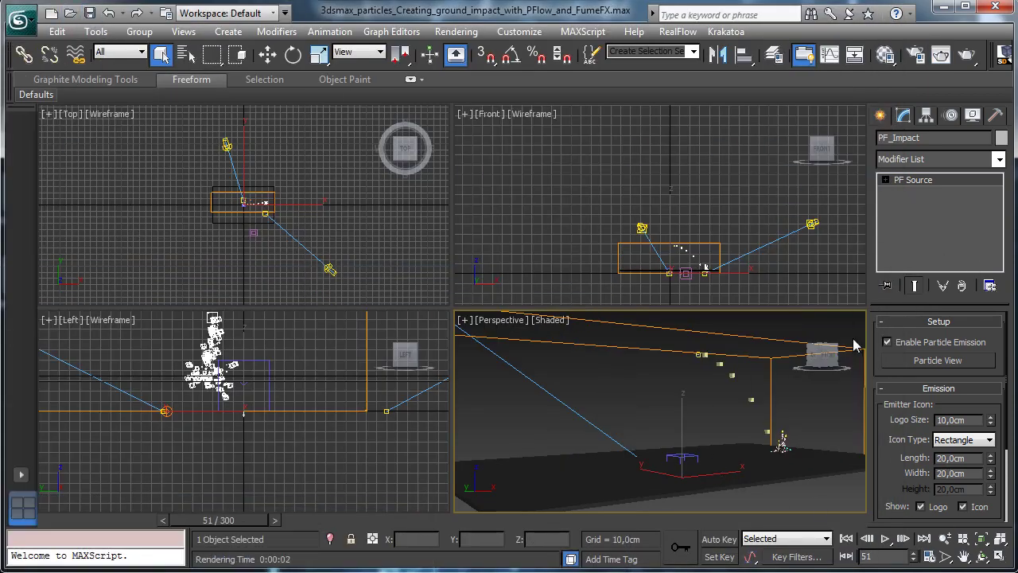
Select the FumeFX container and open its General Parameters in the FumeFX window.
left_click(741, 344)
left_click(921, 343)
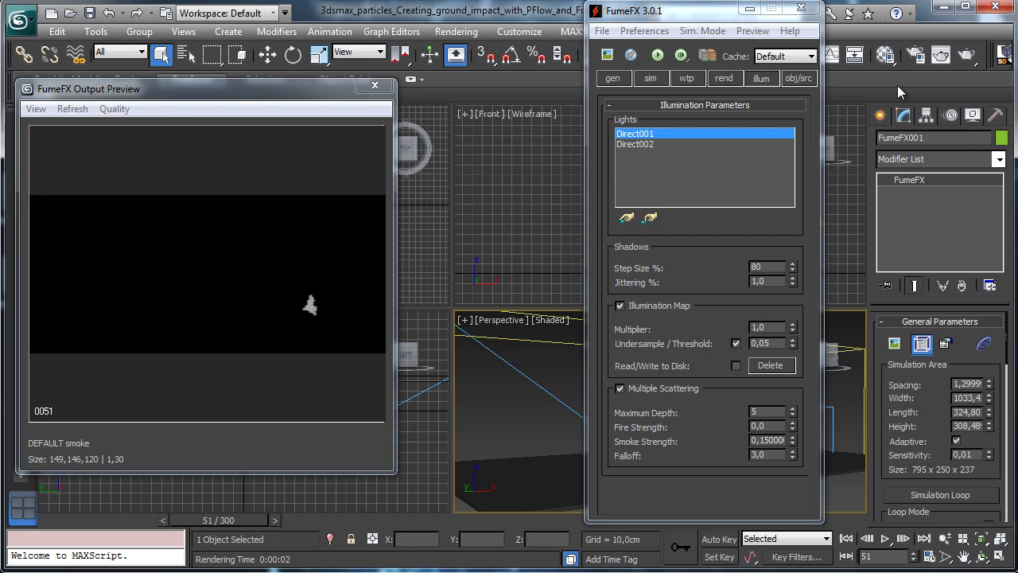
left_click(613, 78)
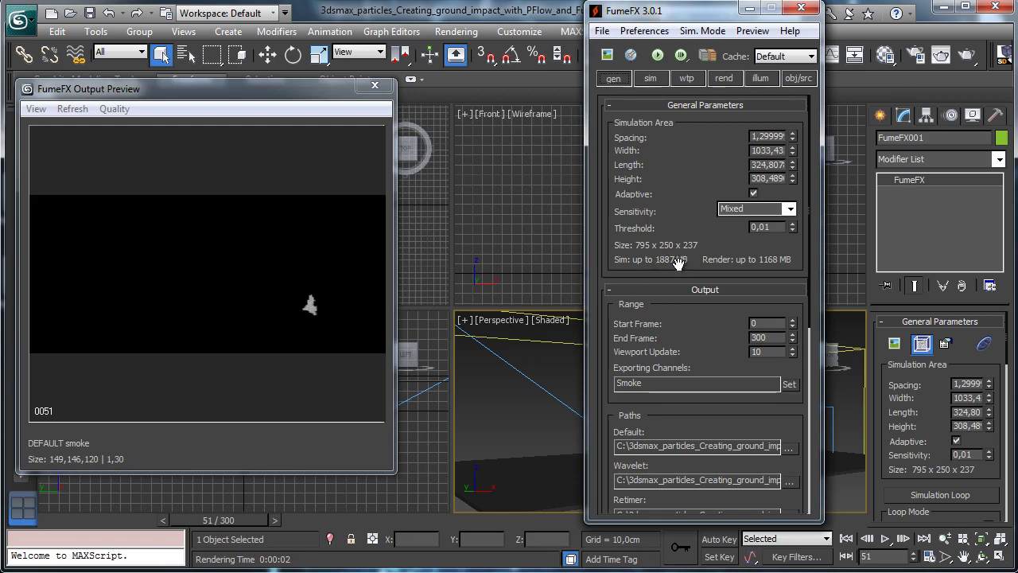